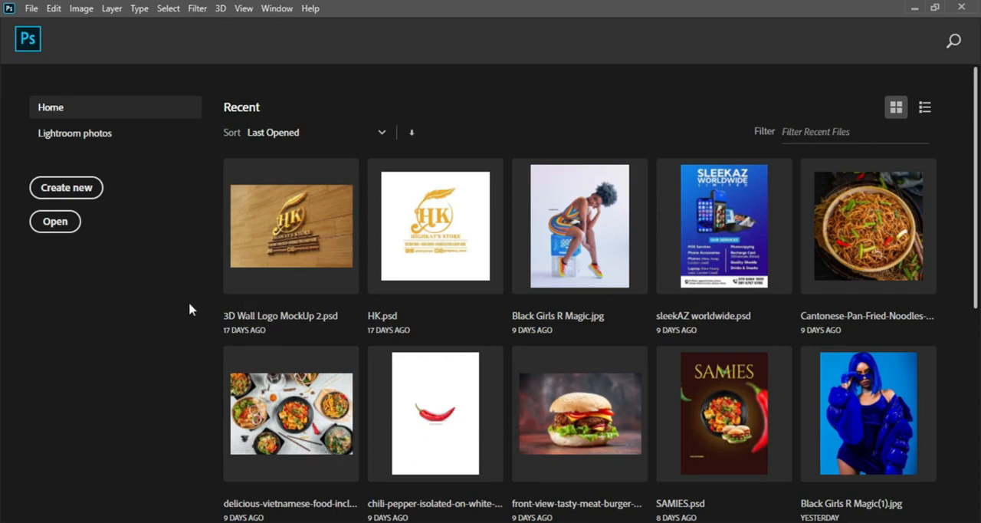
Start a new document and name it "drip night".
{"action": "left_click", "coordinate": [91, 192]}
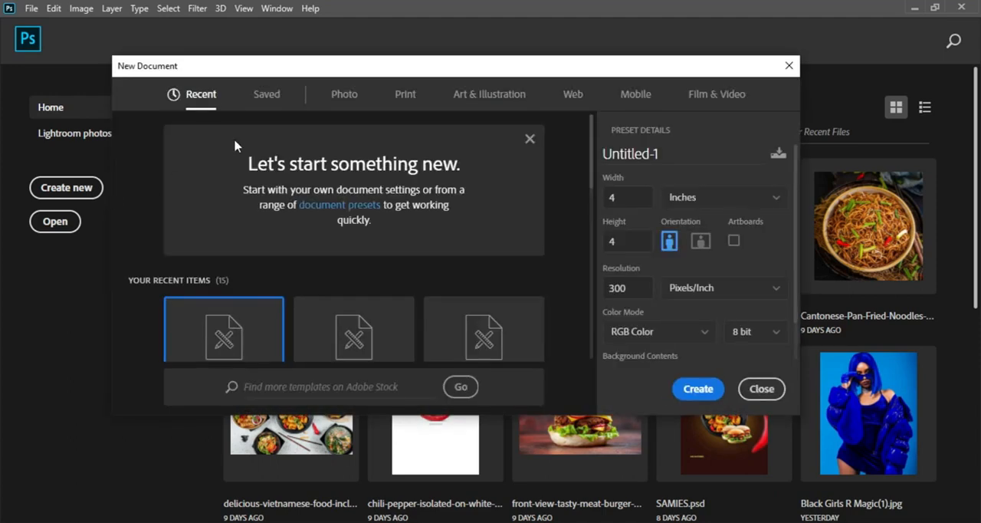
{"action": "left_click", "coordinate": [544, 65]}
{"action": "left_click_drag", "start_coordinate": [675, 153], "coordinate": [606, 157]}
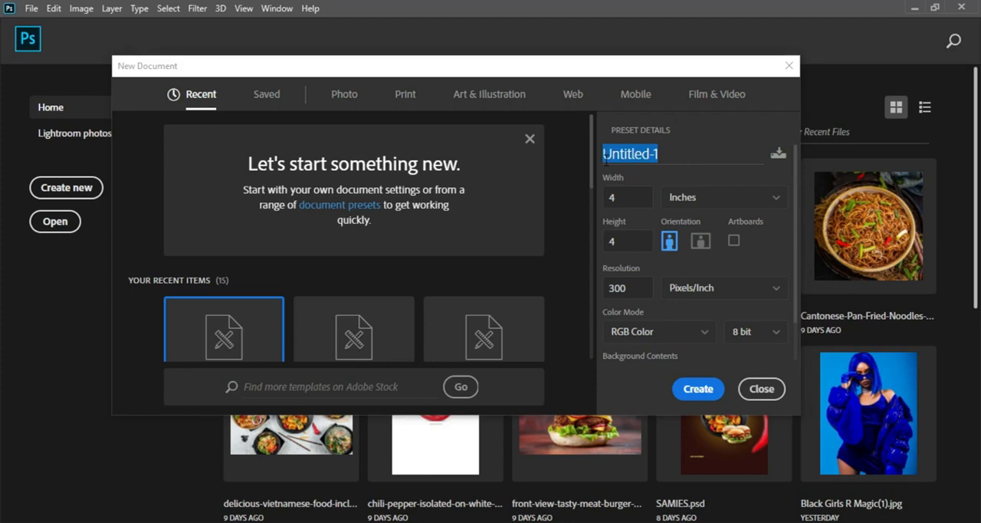
{"action": "type", "text": "drip"}
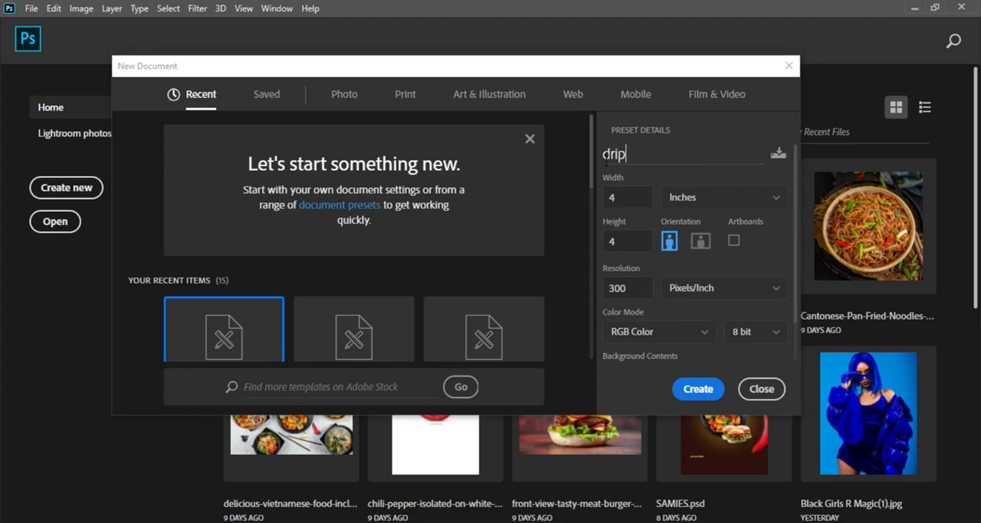
{"action": "type", "text": " night"}
Create the document in inches, 4 wide by 4 high, at 300 pixels/inch in RGB Color.
{"action": "left_click", "coordinate": [697, 197]}
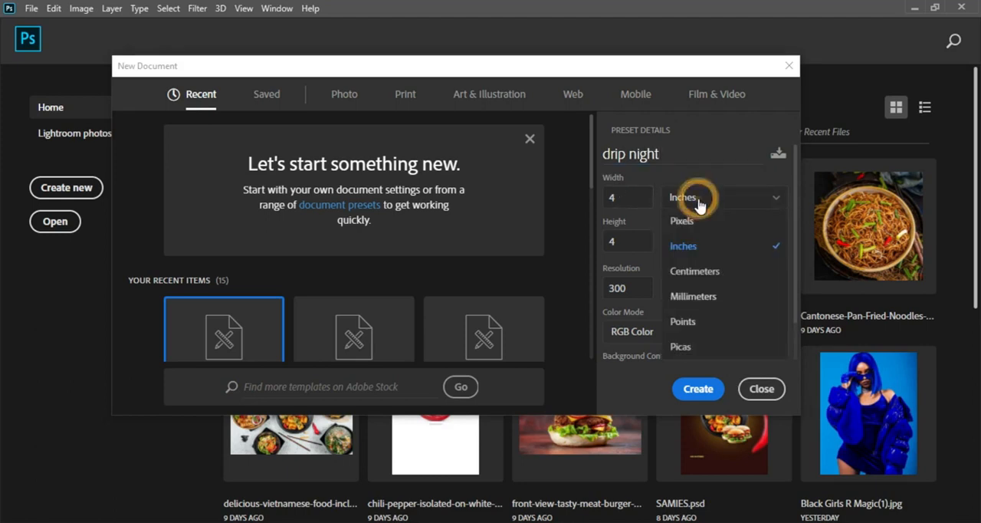
{"action": "left_click", "coordinate": [703, 246]}
{"action": "left_click", "coordinate": [637, 197]}
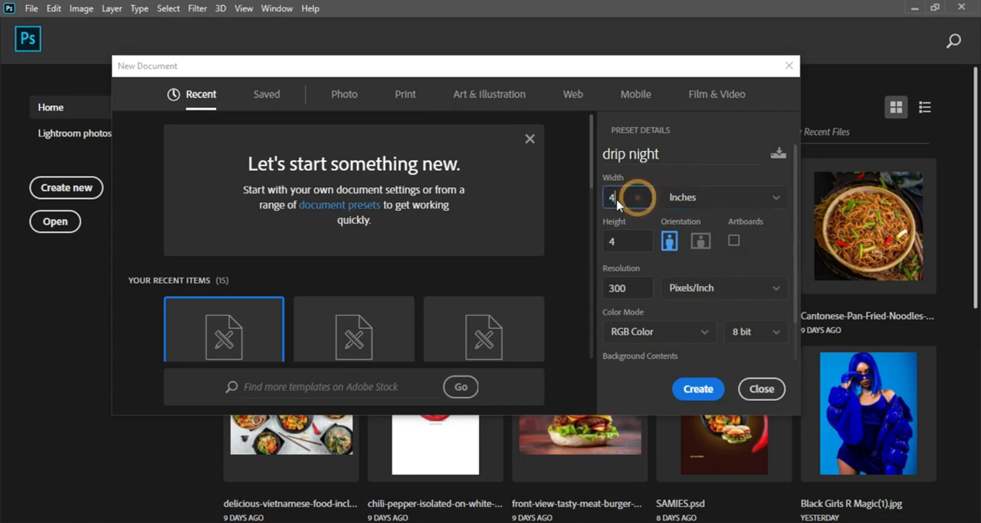
{"action": "left_click", "coordinate": [624, 245]}
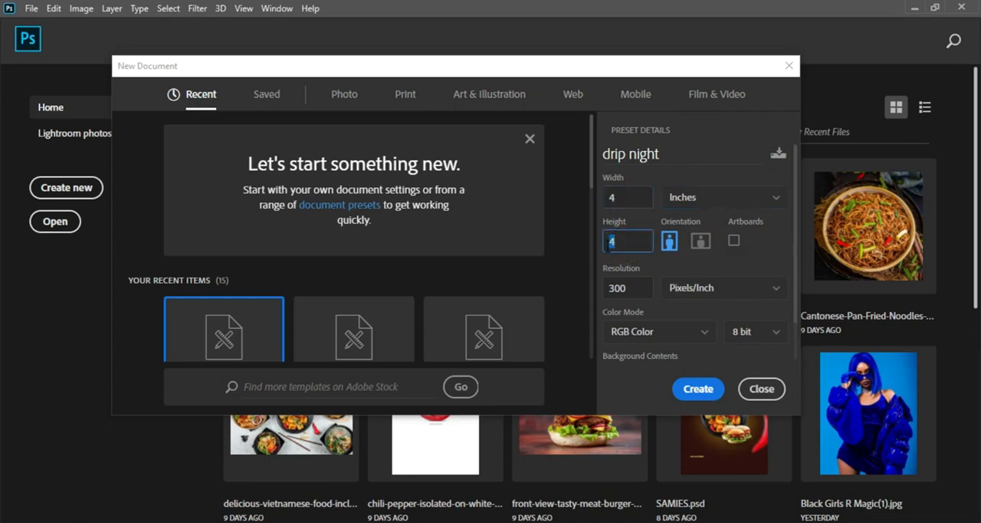
{"action": "left_click", "coordinate": [634, 290]}
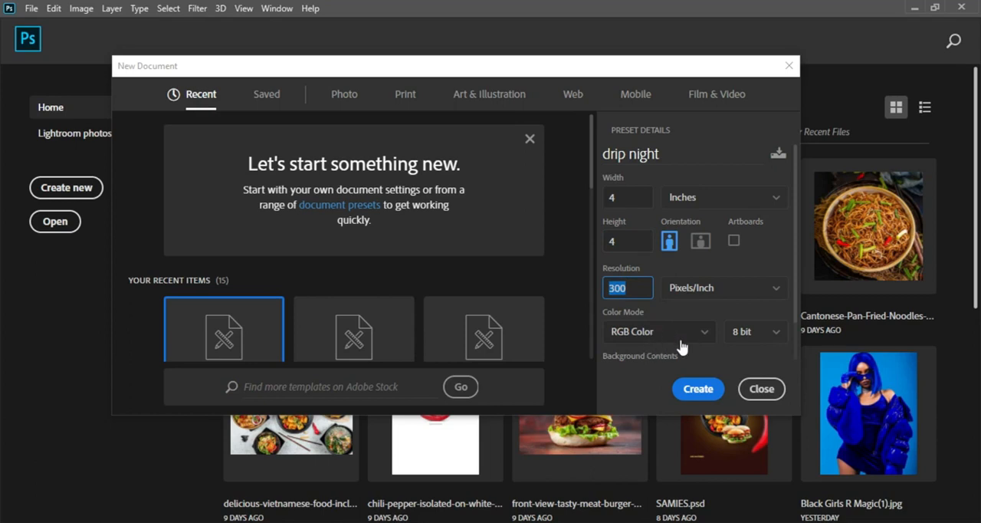
{"action": "left_click", "coordinate": [702, 391]}
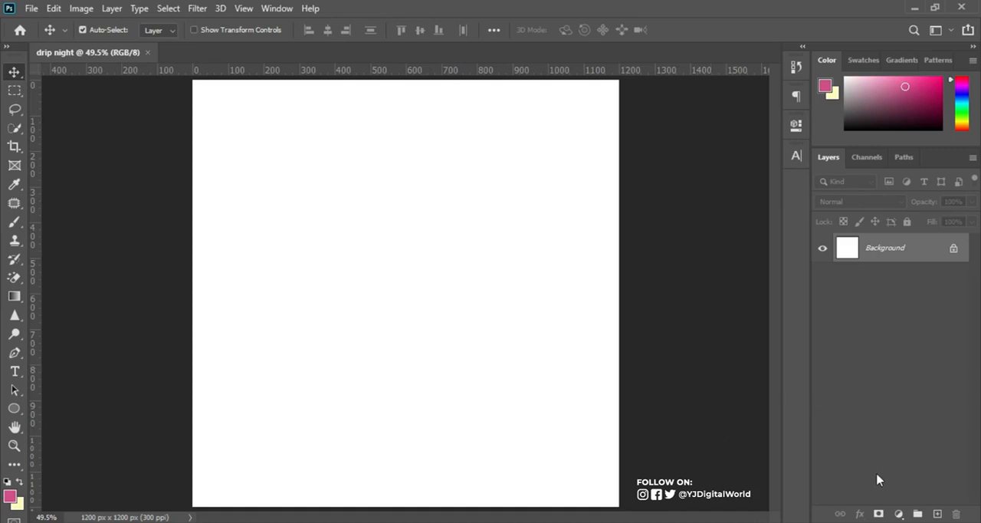
Add a Solid Color fill layer in dark maroon 580029 above the background.
{"action": "left_click", "coordinate": [899, 513]}
{"action": "left_click", "coordinate": [818, 463]}
{"action": "left_click", "coordinate": [900, 514]}
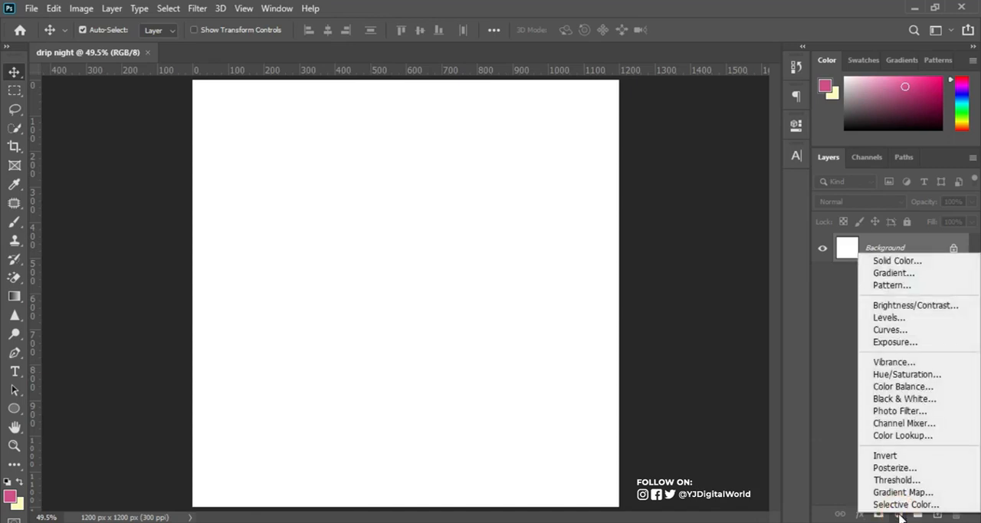
{"action": "left_click", "coordinate": [893, 261]}
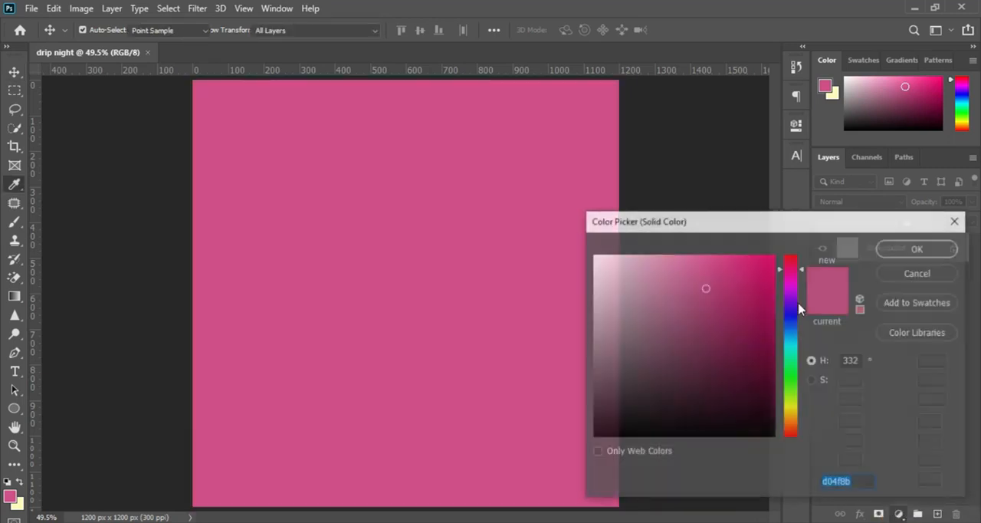
{"action": "right_click", "coordinate": [840, 479]}
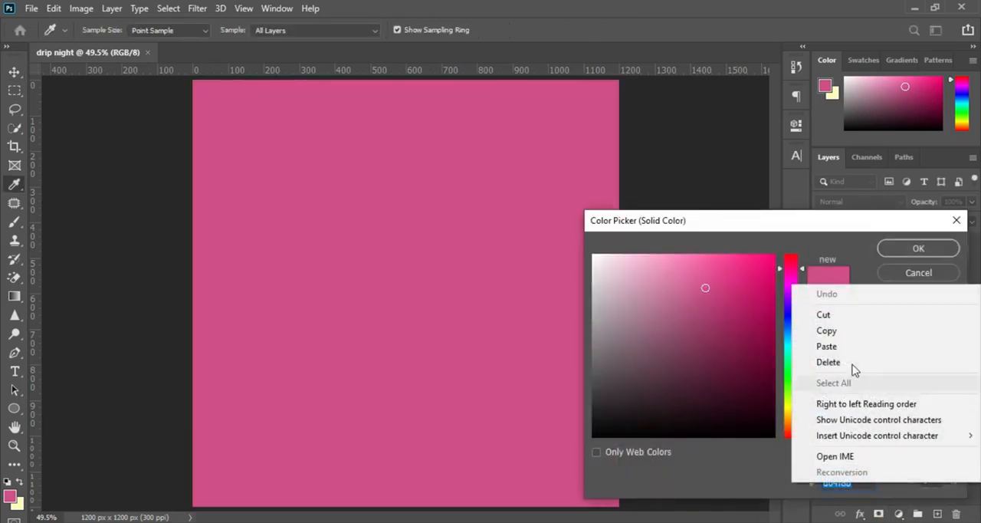
{"action": "left_click", "coordinate": [853, 348]}
{"action": "double_click", "coordinate": [828, 486]}
{"action": "double_click", "coordinate": [861, 482]}
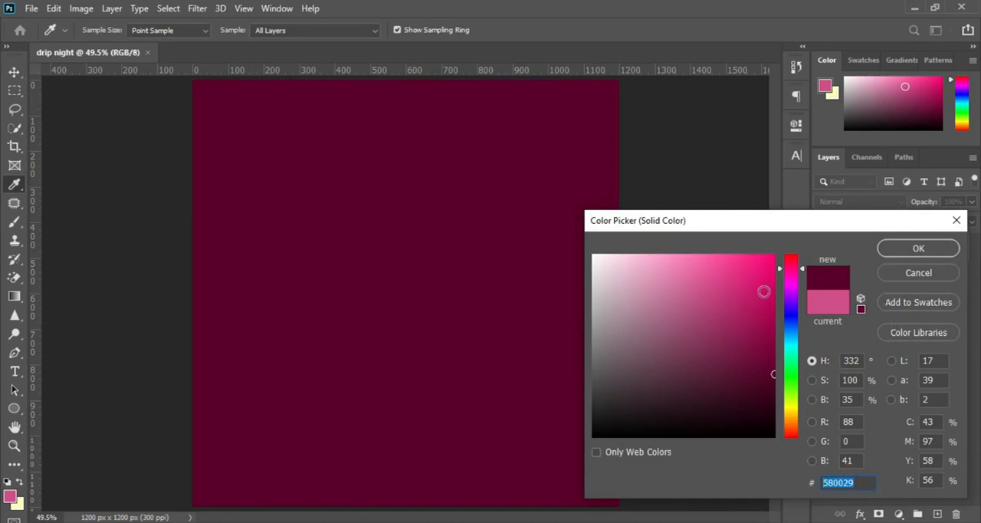
{"action": "left_click", "coordinate": [903, 249]}
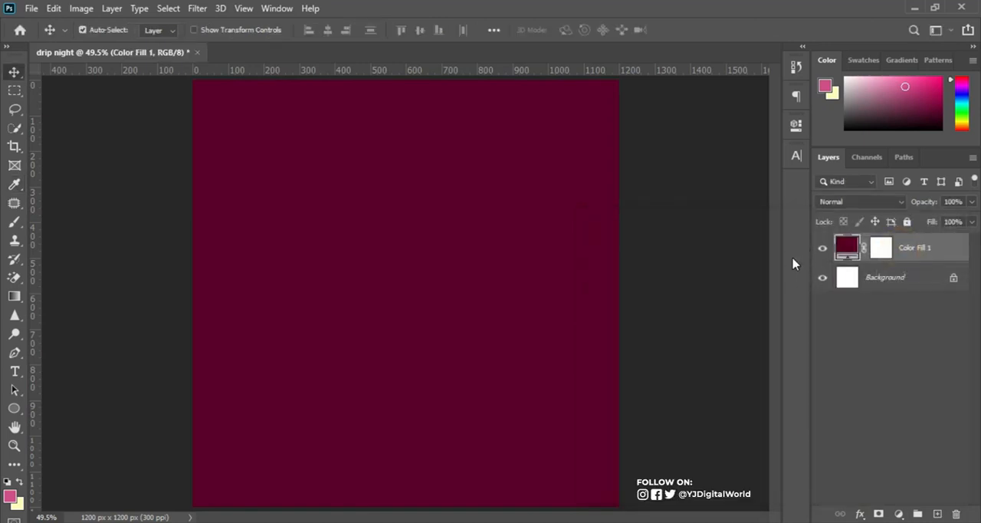
Place the set_of_stage_with_spotlight_vector_background_552098 image from the party folder into the document.
{"action": "left_click", "coordinate": [400, 522]}
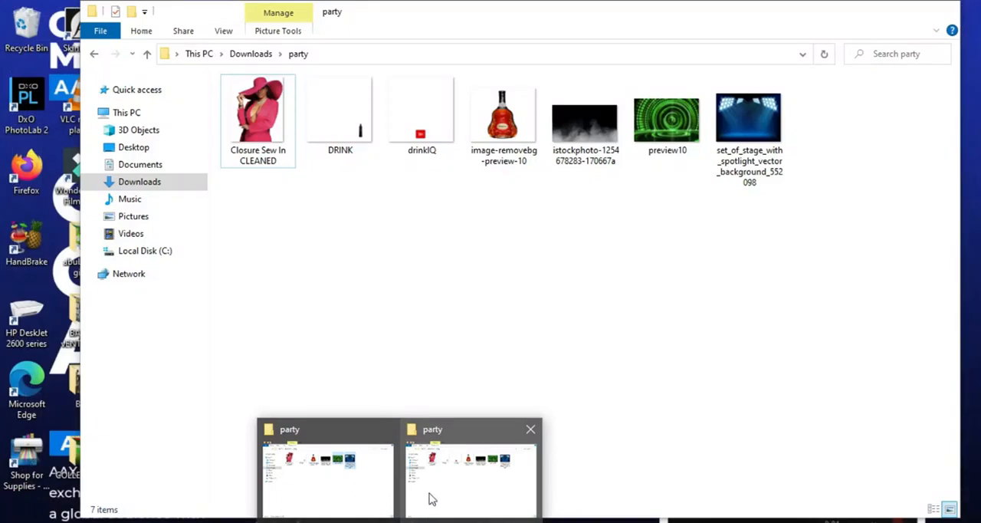
{"action": "left_click", "coordinate": [431, 491]}
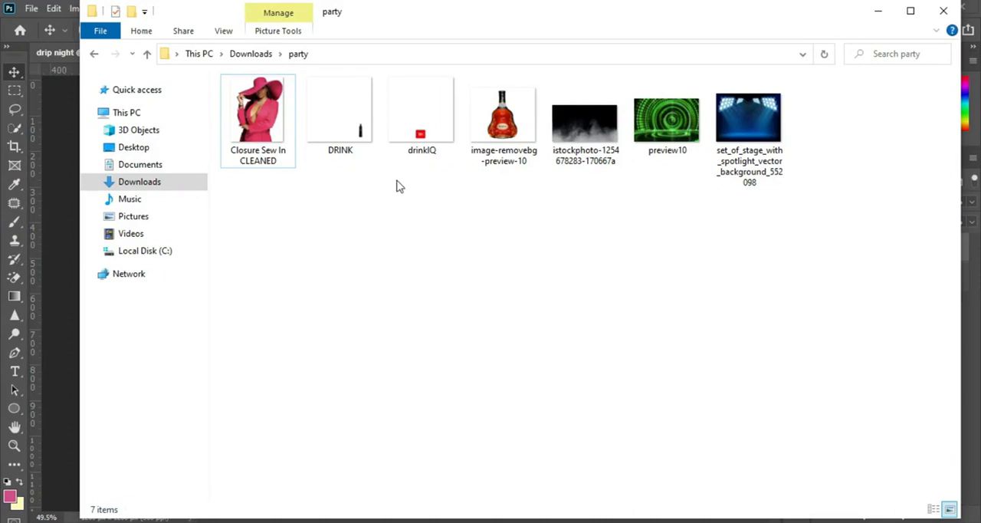
{"action": "left_click_drag", "start_coordinate": [759, 113], "coordinate": [467, 258]}
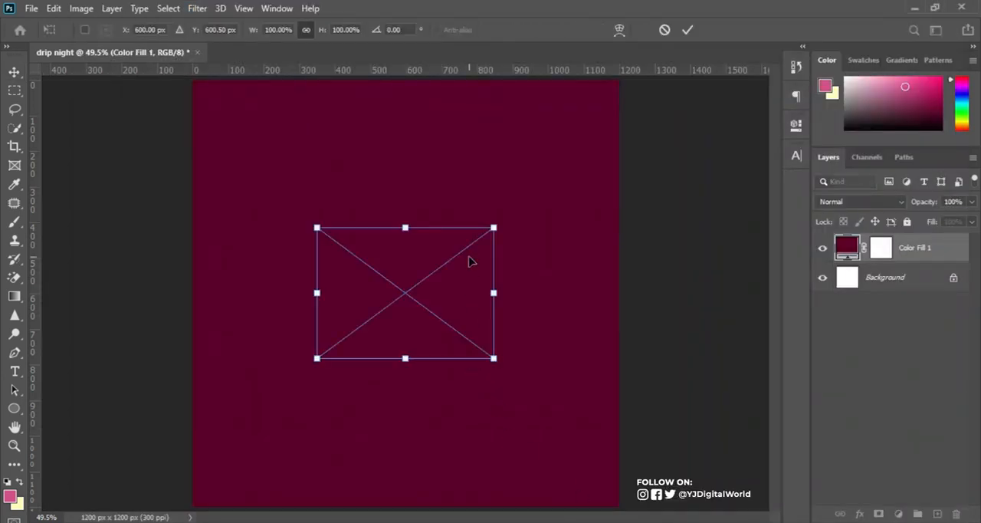
Enlarge the stage spotlight image to about 379% and position it to cover the whole canvas.
{"action": "left_click", "coordinate": [492, 358]}
{"action": "left_click_drag", "start_coordinate": [492, 358], "coordinate": [733, 499]}
{"action": "left_click_drag", "start_coordinate": [604, 351], "coordinate": [605, 316]}
{"action": "key", "text": "ctrl+minus"}
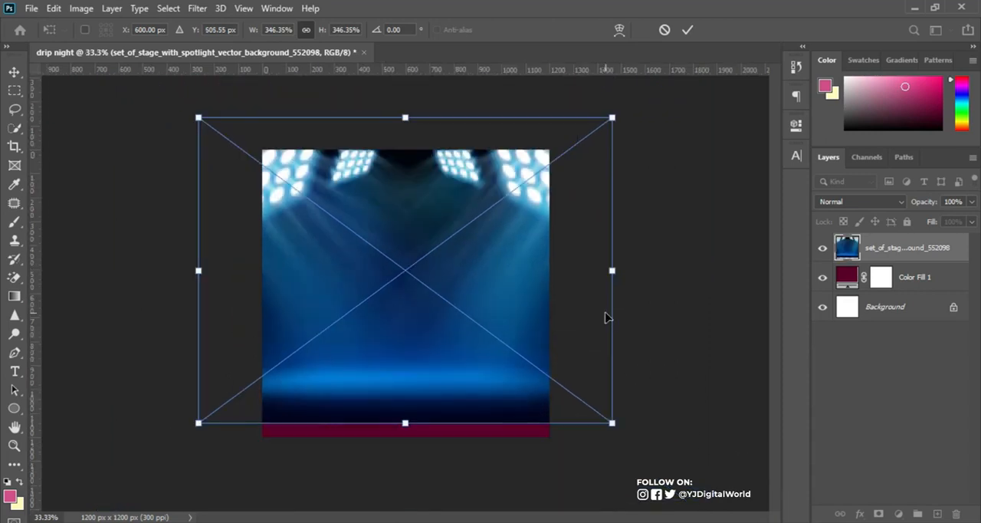
{"action": "left_click_drag", "start_coordinate": [612, 422], "coordinate": [624, 434]}
{"action": "left_click_drag", "start_coordinate": [552, 339], "coordinate": [553, 356]}
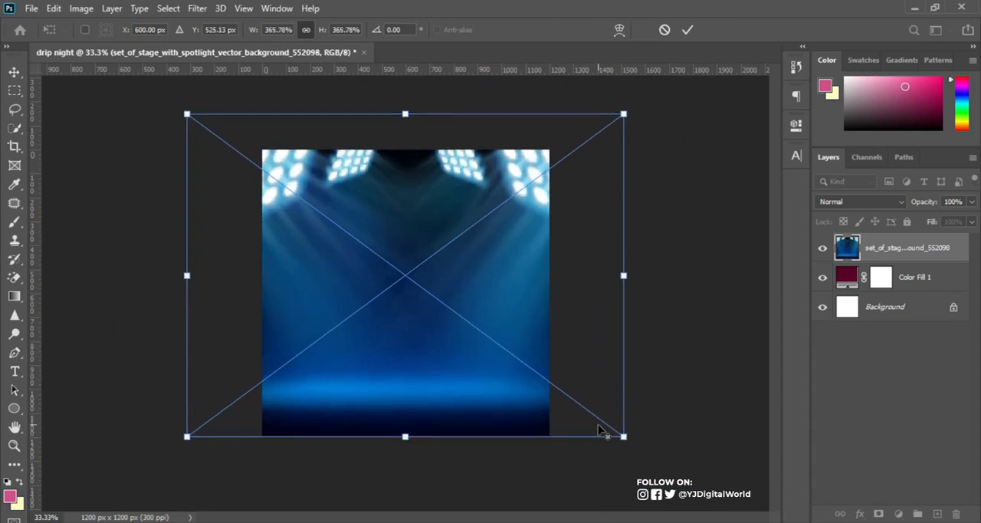
{"action": "left_click_drag", "start_coordinate": [623, 435], "coordinate": [629, 442]}
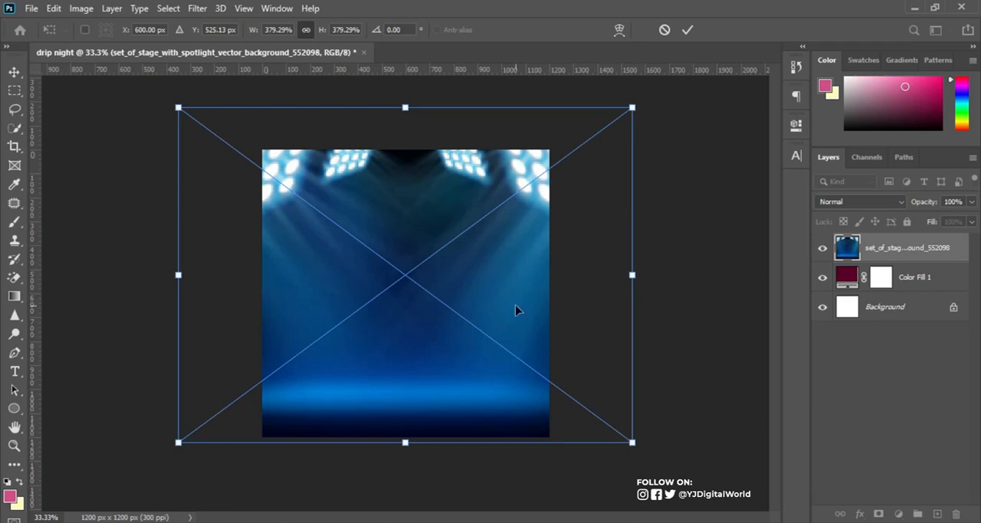
{"action": "left_click", "coordinate": [688, 30]}
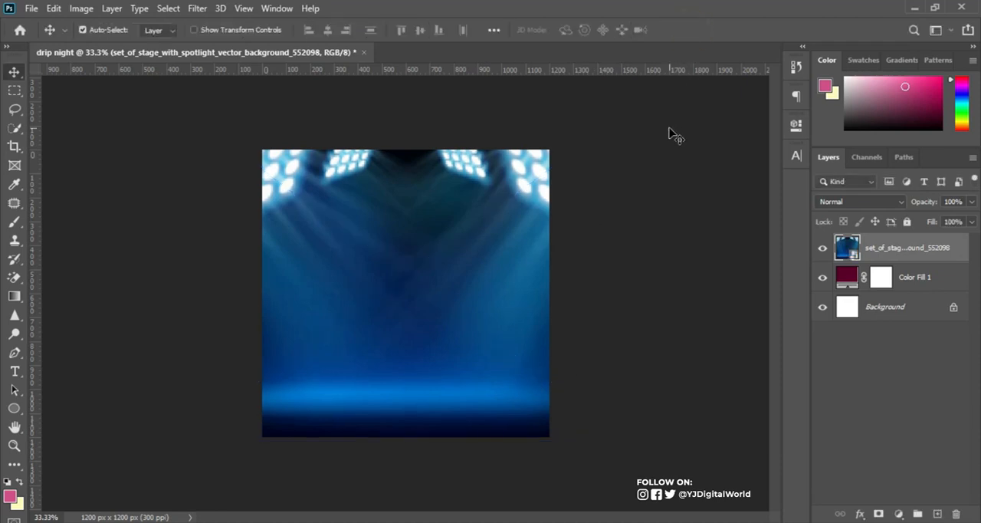
Set the stage layer's blend mode to Luminosity and apply a Gaussian Blur with a 12-pixel radius.
{"action": "left_click", "coordinate": [872, 203]}
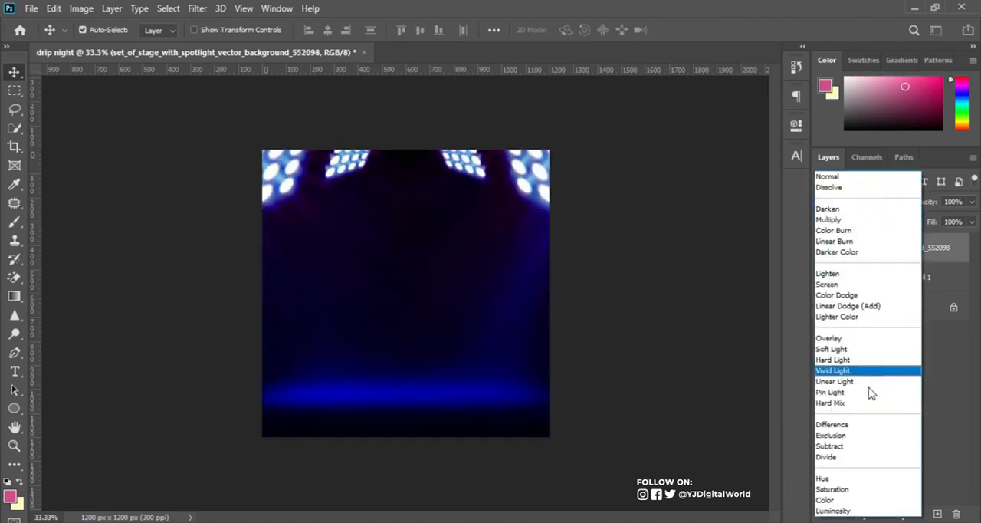
{"action": "left_click", "coordinate": [856, 511]}
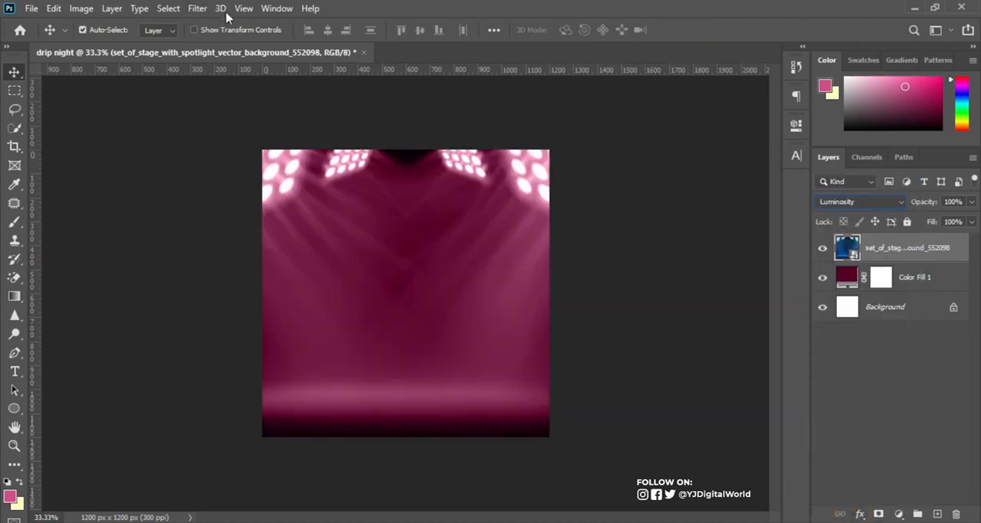
{"action": "left_click", "coordinate": [197, 9]}
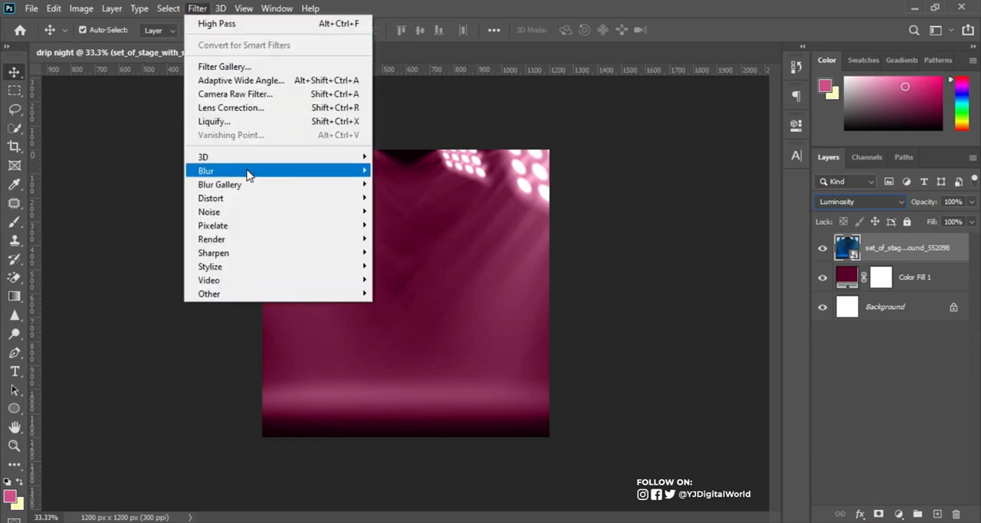
{"action": "mouse_move", "coordinate": [335, 172]}
{"action": "left_click", "coordinate": [419, 224]}
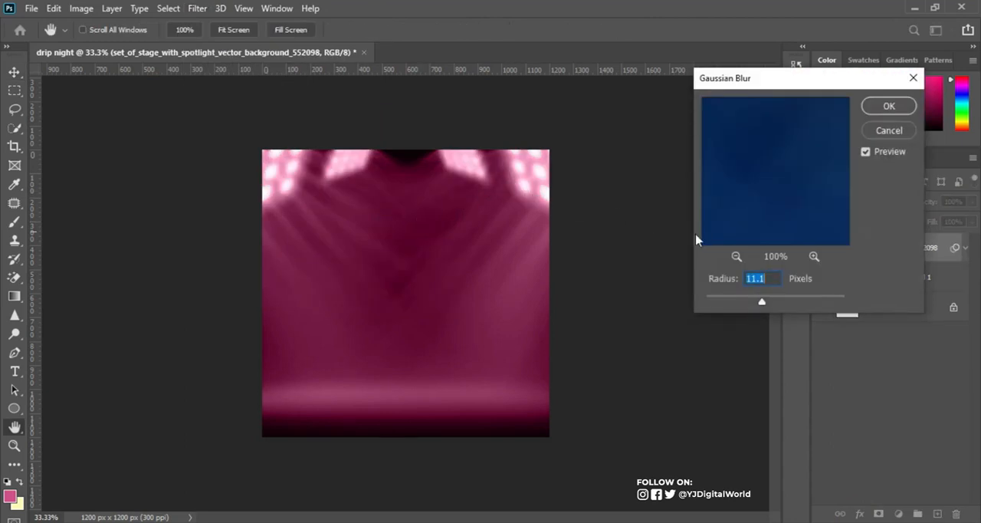
{"action": "left_click_drag", "start_coordinate": [772, 279], "coordinate": [742, 281]}
{"action": "type", "text": "12"}
{"action": "left_click", "coordinate": [887, 107]}
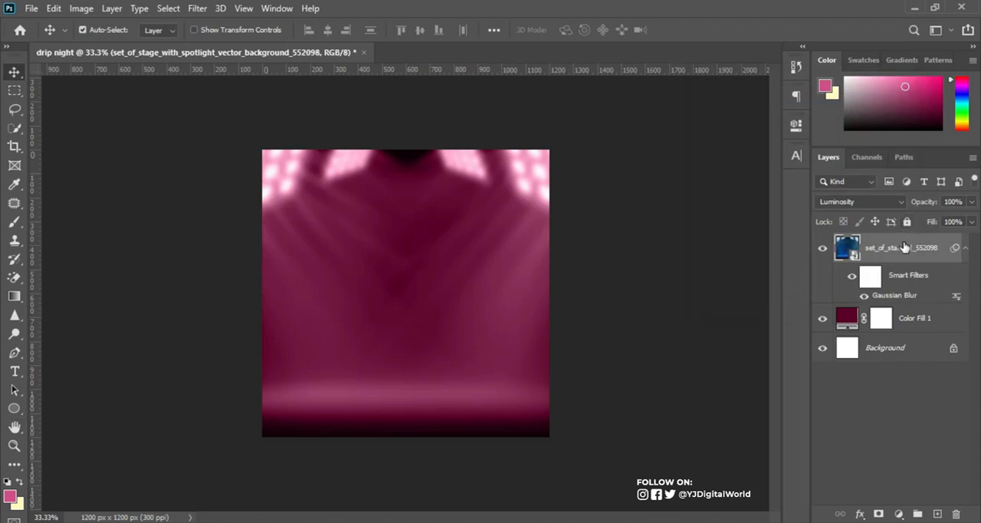
{"action": "left_click", "coordinate": [965, 248]}
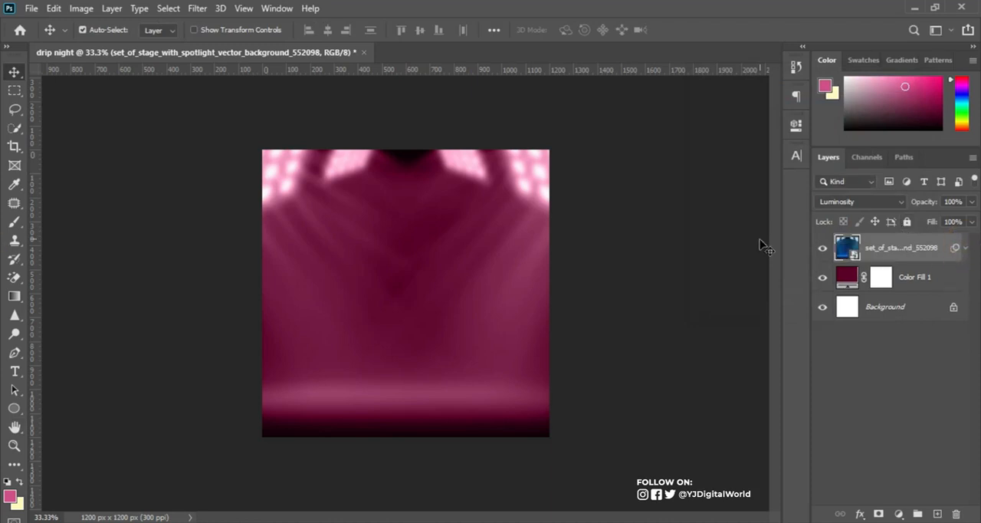
Place the preview10 image from the party folder, scaled to about 35% and centred over the lower part of the canvas.
{"action": "left_click", "coordinate": [453, 483]}
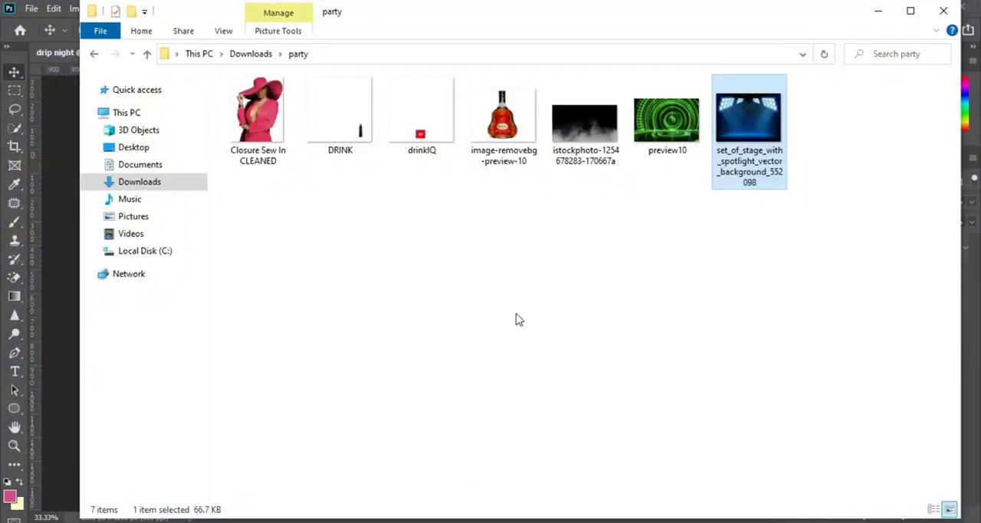
{"action": "left_click_drag", "start_coordinate": [665, 123], "coordinate": [595, 521]}
{"action": "left_click_drag", "start_coordinate": [594, 490], "coordinate": [445, 344]}
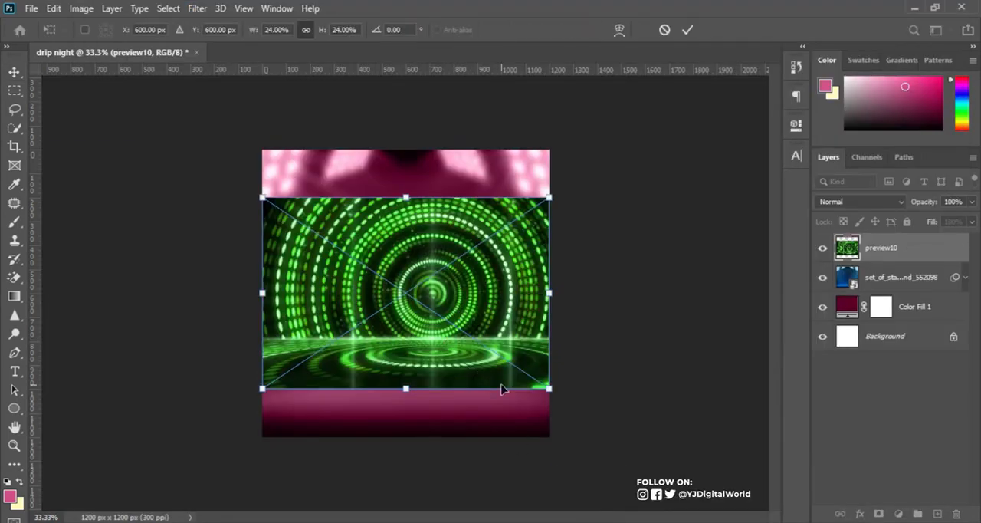
{"action": "left_click_drag", "start_coordinate": [549, 389], "coordinate": [611, 442]}
{"action": "left_click_drag", "start_coordinate": [530, 335], "coordinate": [499, 374]}
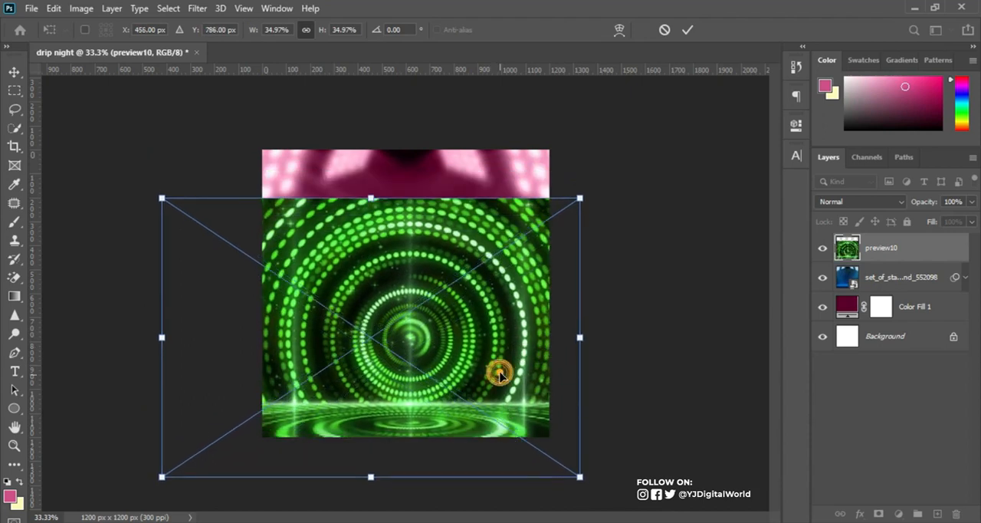
{"action": "key", "text": "Return"}
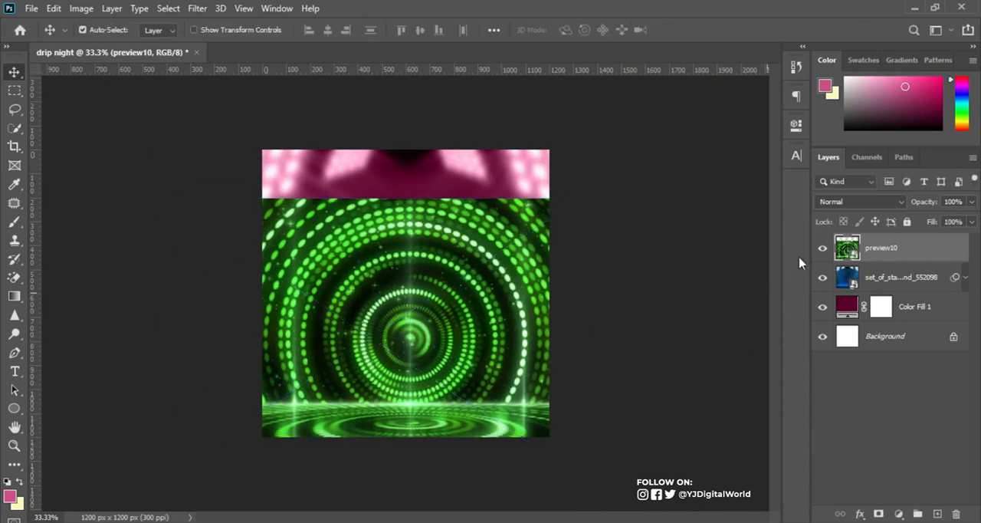
Set the preview10 layer's blend mode to Luminosity and add a layer mask to it.
{"action": "left_click", "coordinate": [863, 202]}
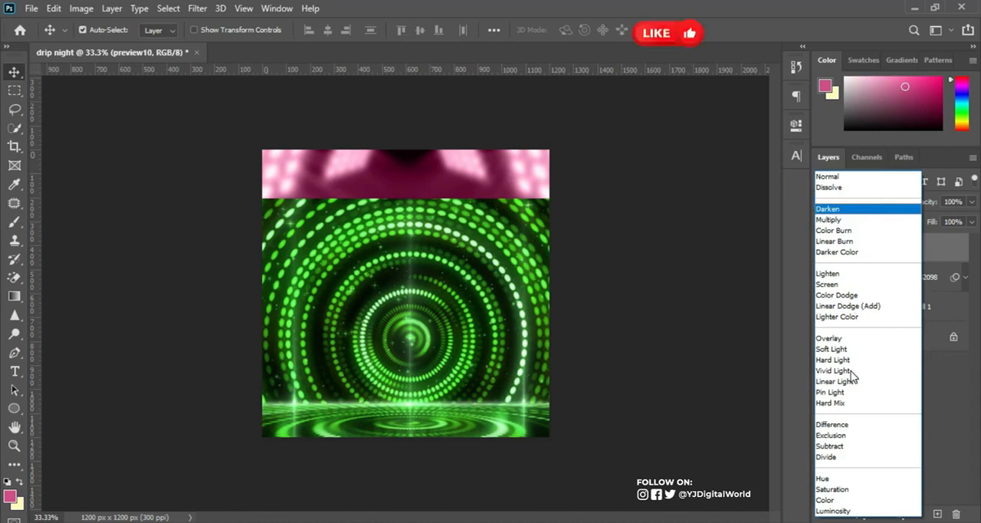
{"action": "left_click", "coordinate": [848, 511]}
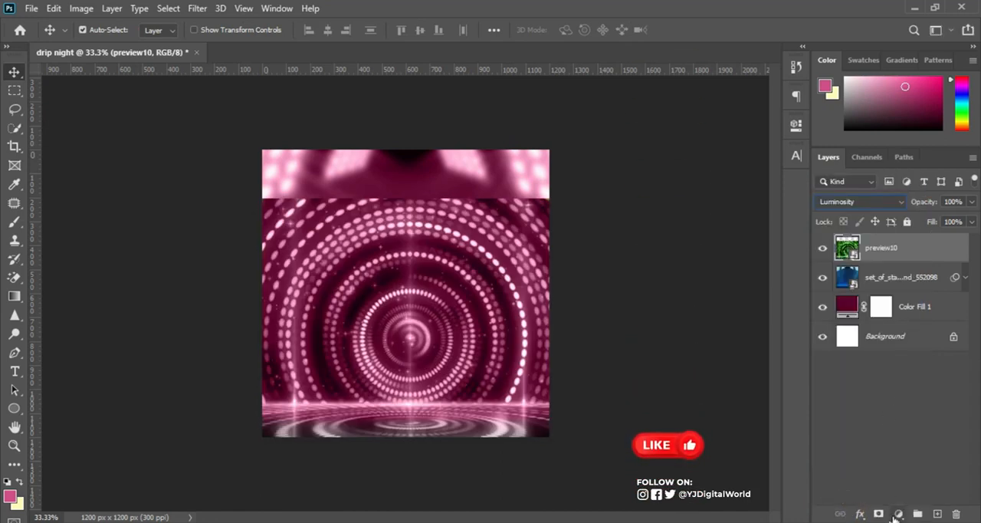
{"action": "left_click", "coordinate": [879, 513]}
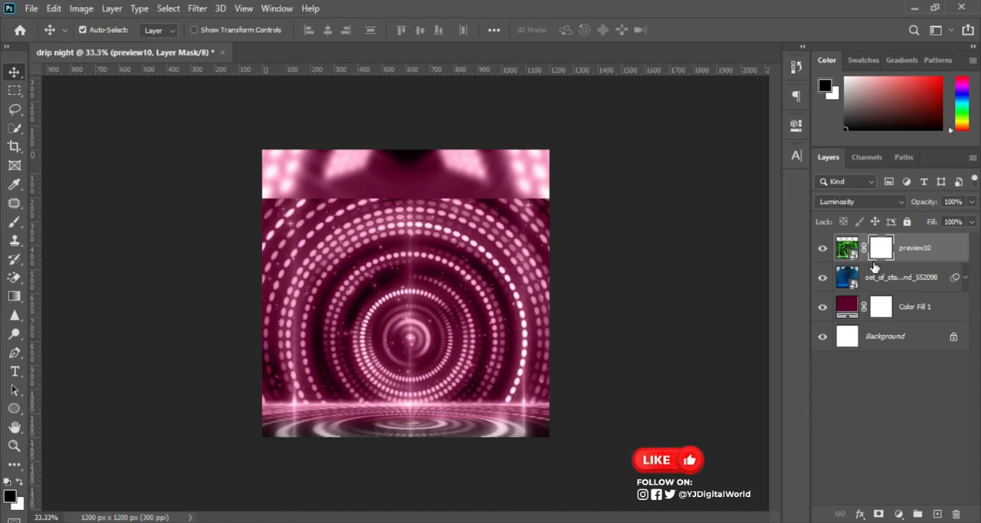
Paint black with the 400-pixel soft brush on preview10's layer mask along the image's hard upper edge.
{"action": "left_click", "coordinate": [17, 220]}
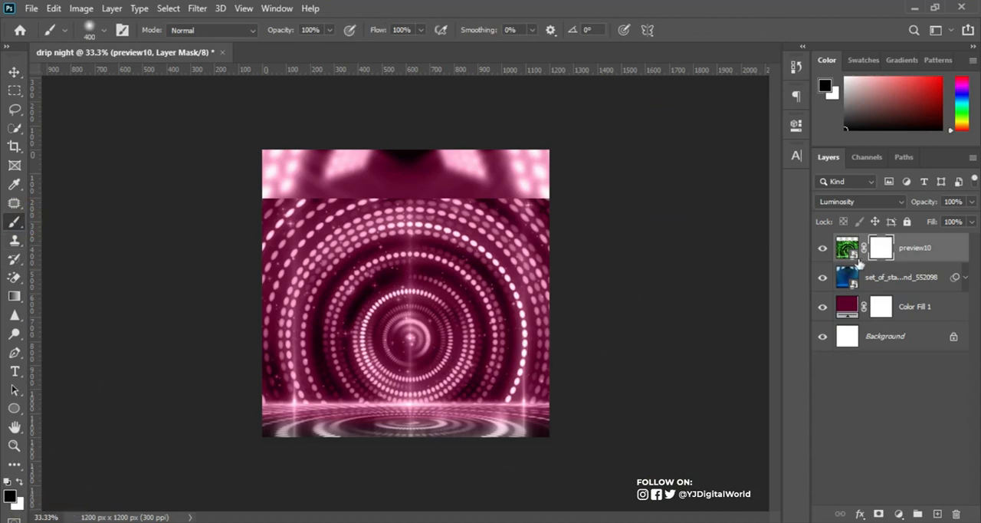
{"action": "left_click", "coordinate": [883, 250]}
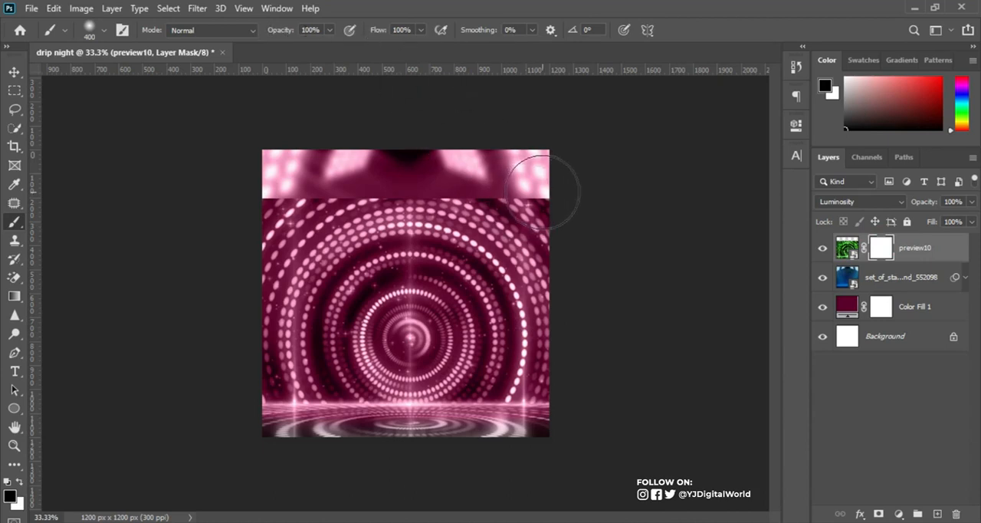
{"action": "left_click", "coordinate": [545, 195]}
{"action": "mouse_move", "coordinate": [544, 195]}
{"action": "left_mouse_down"}
{"action": "mouse_move", "coordinate": [245, 192]}
{"action": "mouse_move", "coordinate": [259, 196]}
{"action": "left_mouse_up"}
{"action": "left_click", "coordinate": [267, 196]}
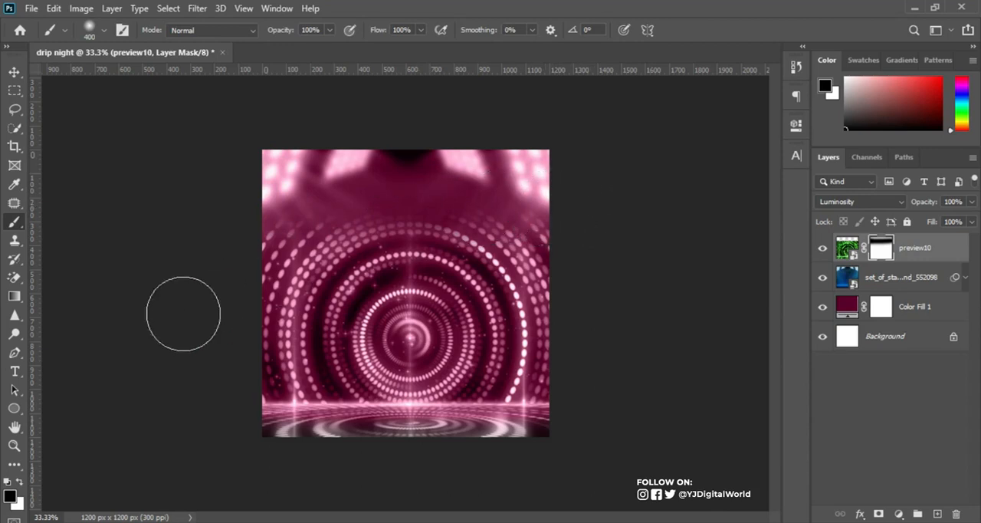
Paint preview10's upper edge back in with white on the mask and hide it again with black.
{"action": "left_click", "coordinate": [22, 484]}
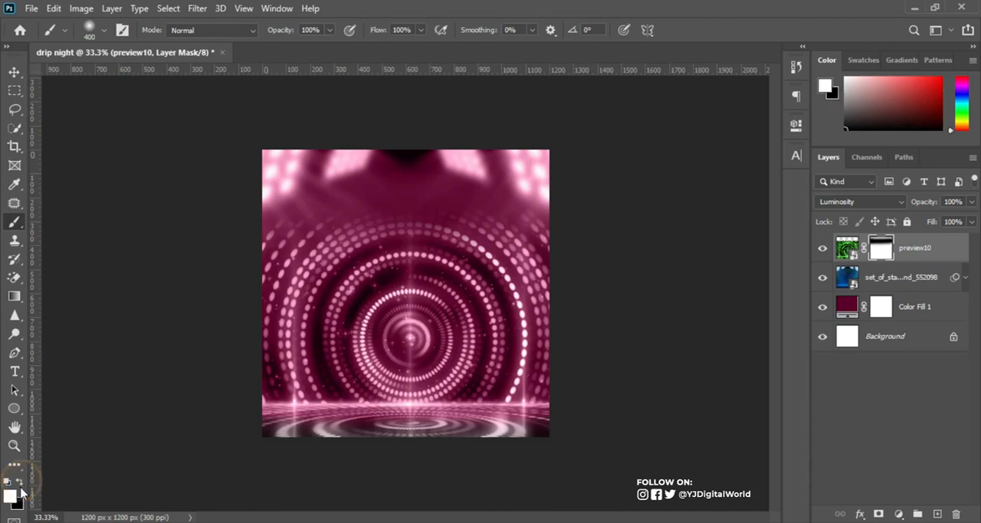
{"action": "mouse_move", "coordinate": [235, 213]}
{"action": "left_mouse_down"}
{"action": "mouse_move", "coordinate": [425, 219]}
{"action": "mouse_move", "coordinate": [605, 207]}
{"action": "mouse_move", "coordinate": [241, 213]}
{"action": "left_mouse_up"}
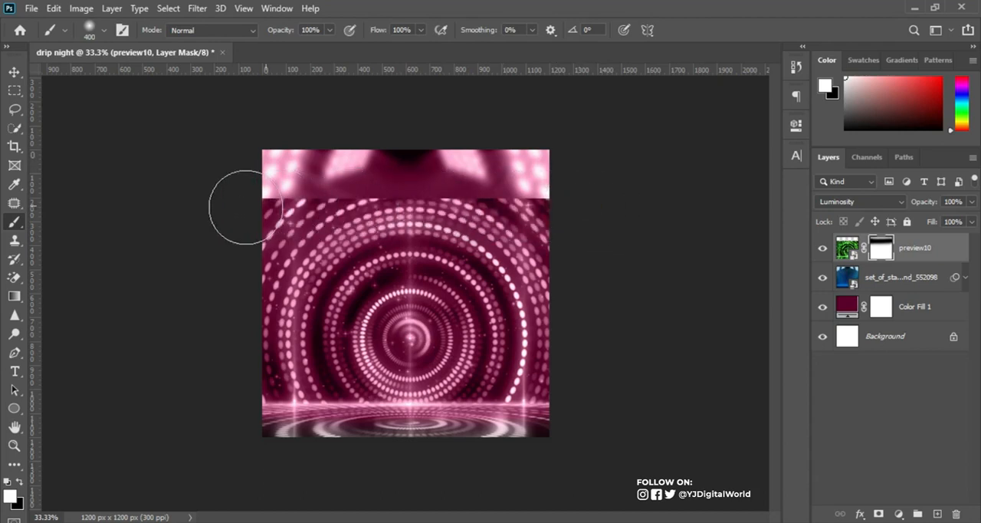
{"action": "left_click", "coordinate": [19, 482]}
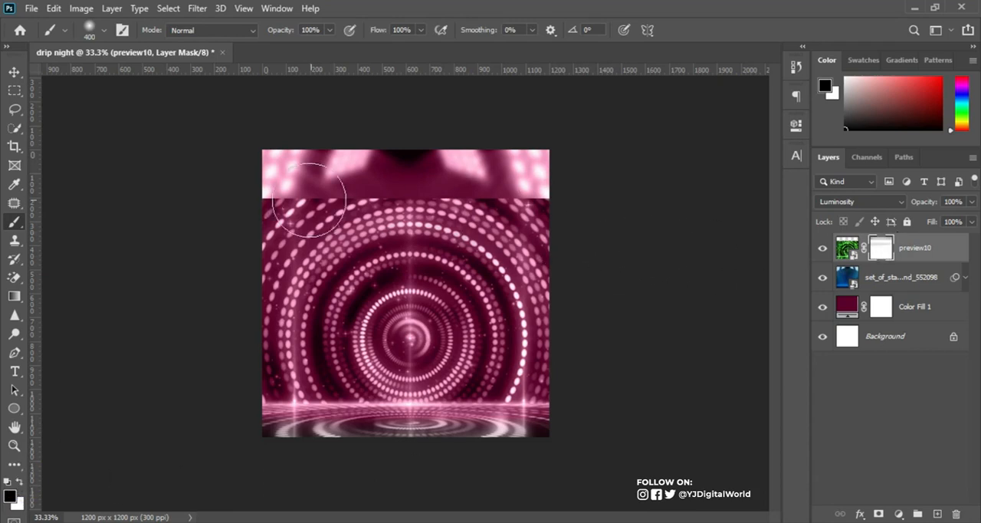
{"action": "left_click_drag", "start_coordinate": [260, 196], "coordinate": [561, 202]}
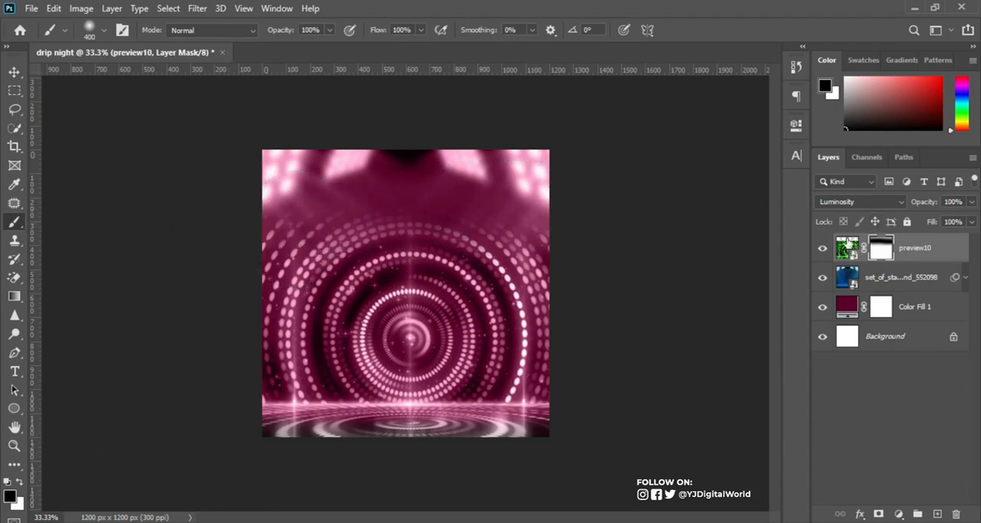
Apply a Gaussian Blur with a radius of about 33 pixels to the preview10 image.
{"action": "left_click", "coordinate": [847, 246]}
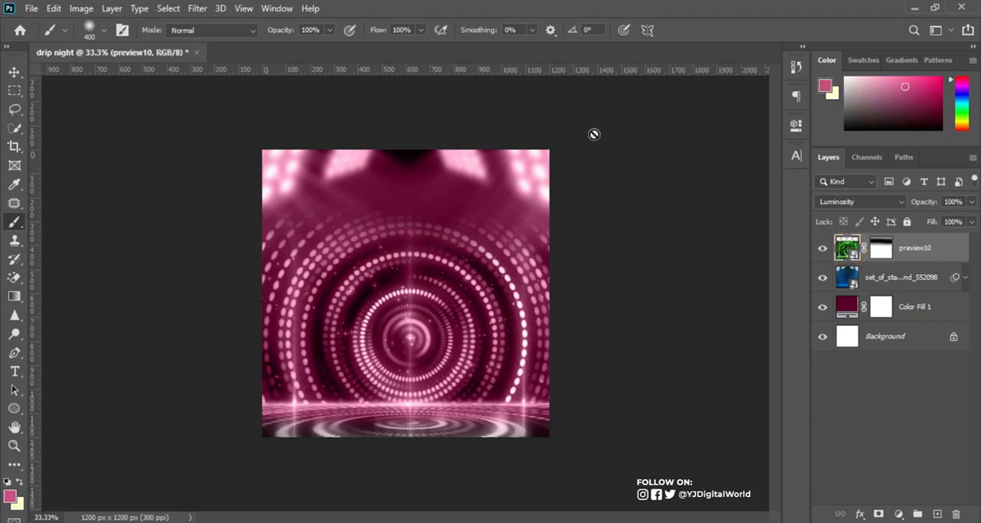
{"action": "left_click", "coordinate": [198, 8]}
{"action": "mouse_move", "coordinate": [276, 175]}
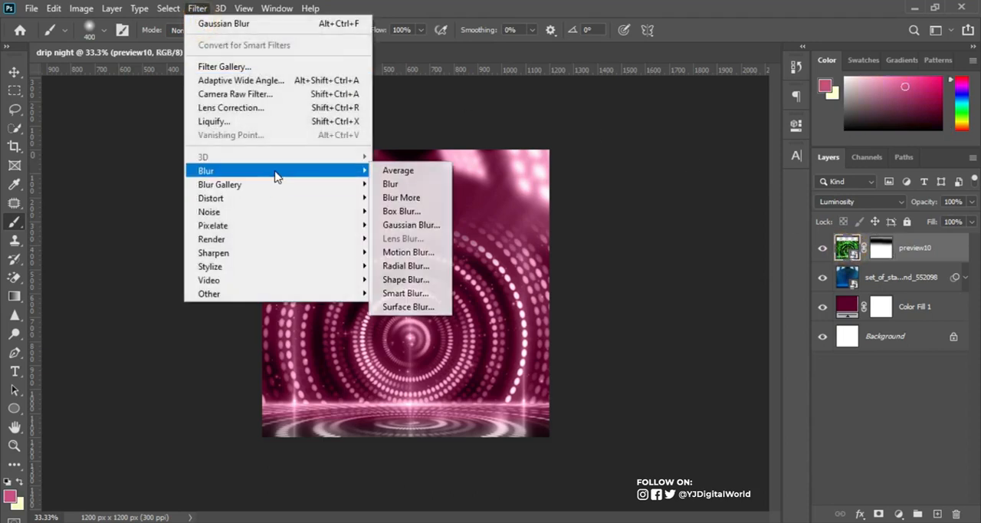
{"action": "left_click", "coordinate": [406, 225]}
{"action": "left_click_drag", "start_coordinate": [763, 303], "coordinate": [772, 305]}
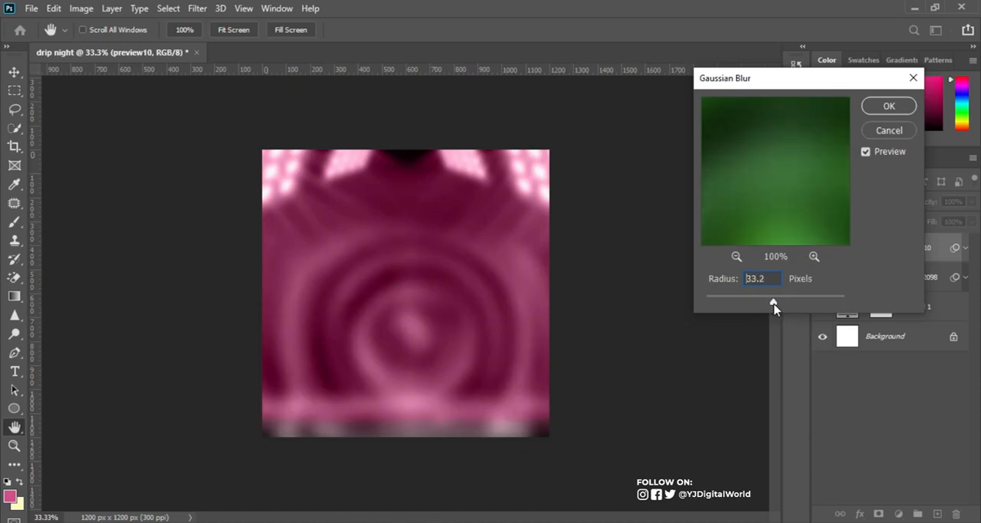
{"action": "left_click_drag", "start_coordinate": [775, 305], "coordinate": [773, 304]}
{"action": "left_click", "coordinate": [888, 106]}
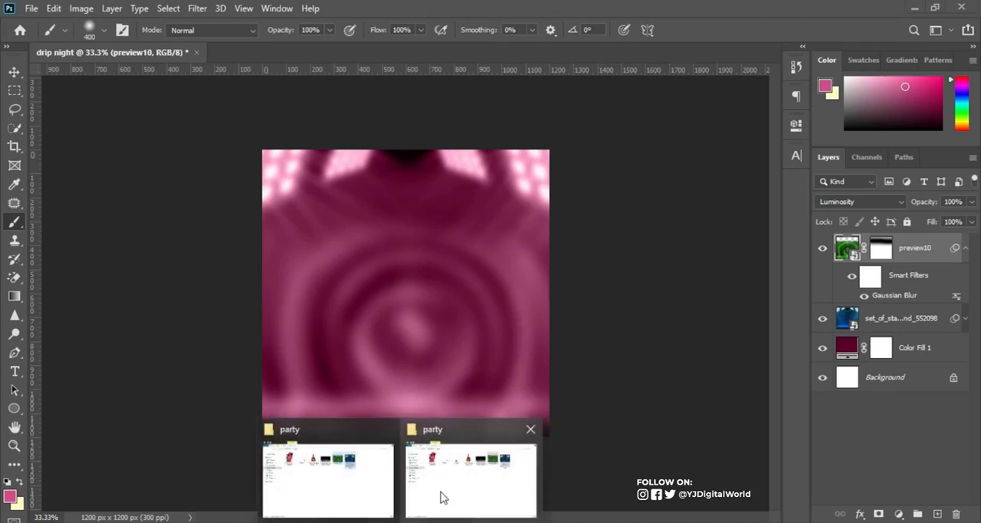
Place the smoke image from the party folder, scaled to about 337% and centred against the canvas's lower edge.
{"action": "left_click", "coordinate": [456, 470]}
{"action": "left_click", "coordinate": [571, 137]}
{"action": "left_click_drag", "start_coordinate": [571, 136], "coordinate": [445, 372]}
{"action": "left_click_drag", "start_coordinate": [473, 331], "coordinate": [630, 418]}
{"action": "left_click_drag", "start_coordinate": [482, 369], "coordinate": [483, 391]}
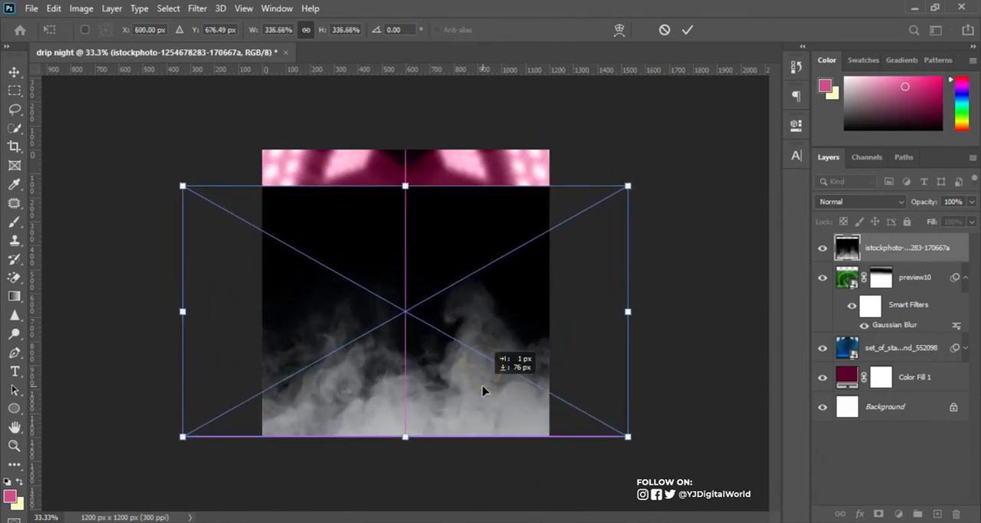
{"action": "key", "text": "b"}
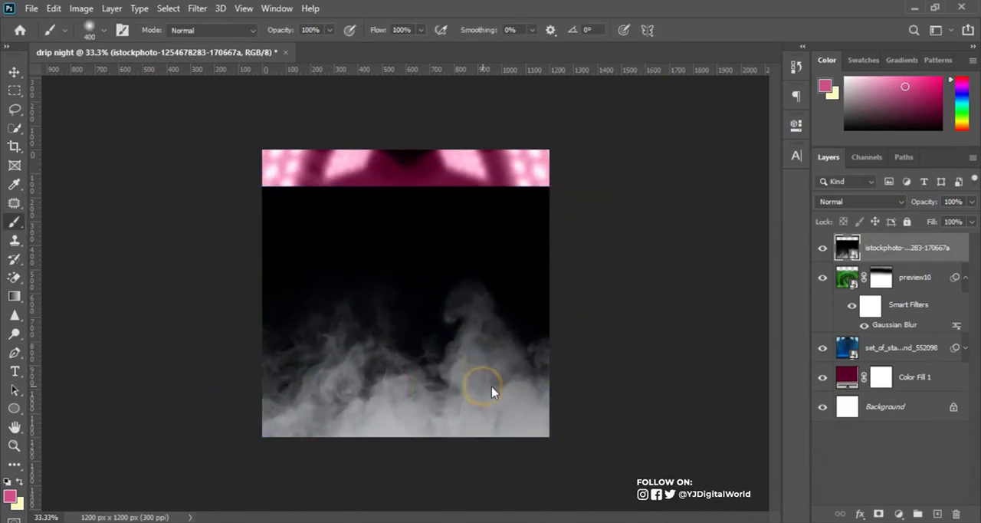
Set the smoke layer's blend mode to Soft Light and add a layer mask to it.
{"action": "left_click", "coordinate": [857, 203]}
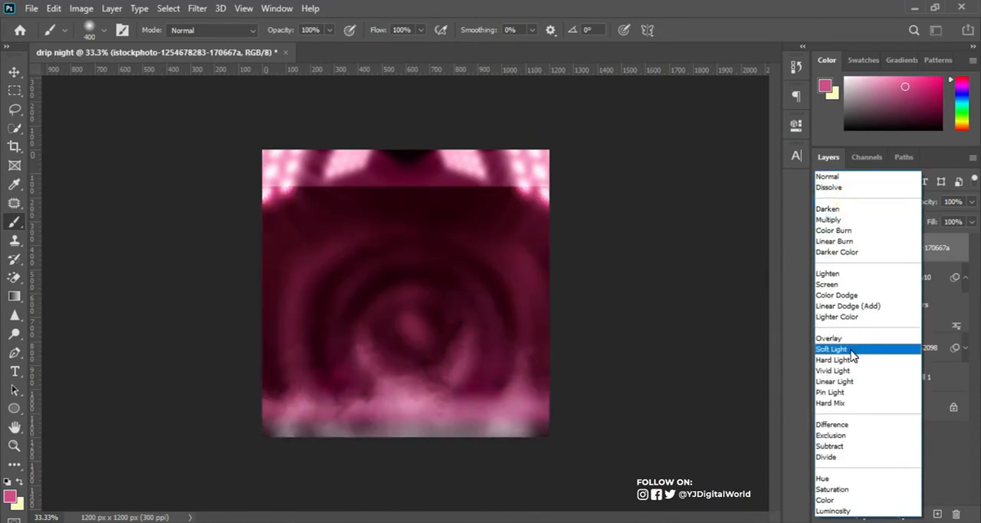
{"action": "left_click", "coordinate": [852, 351]}
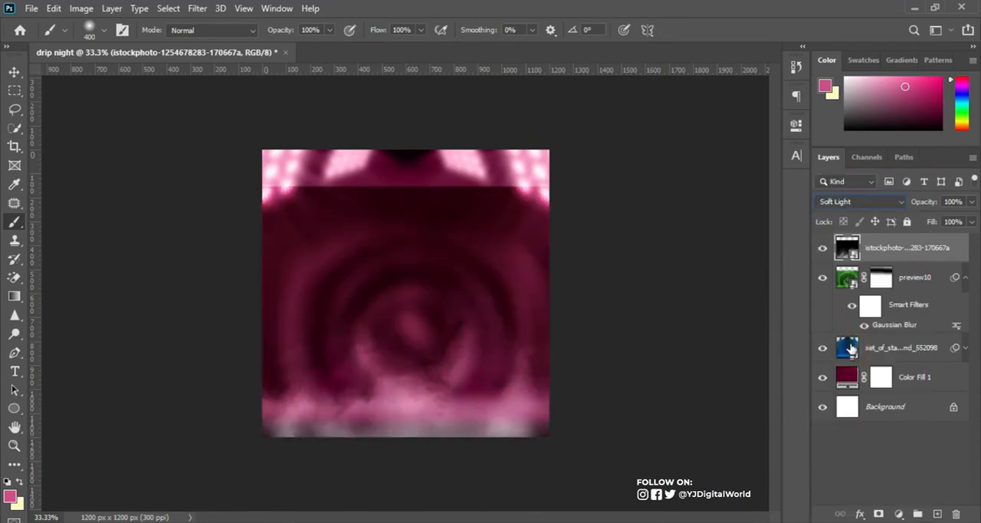
{"action": "left_click", "coordinate": [822, 248]}
{"action": "left_click", "coordinate": [823, 247]}
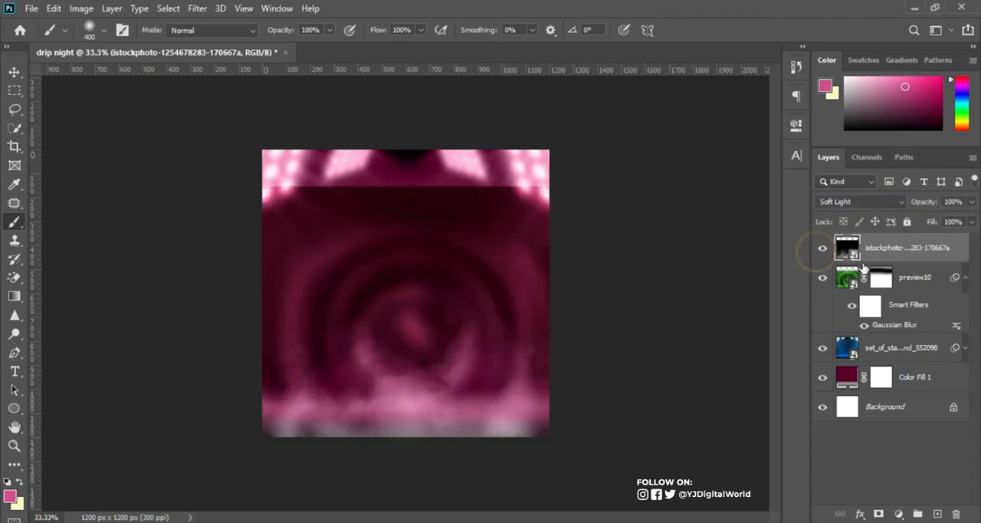
{"action": "left_click", "coordinate": [880, 514]}
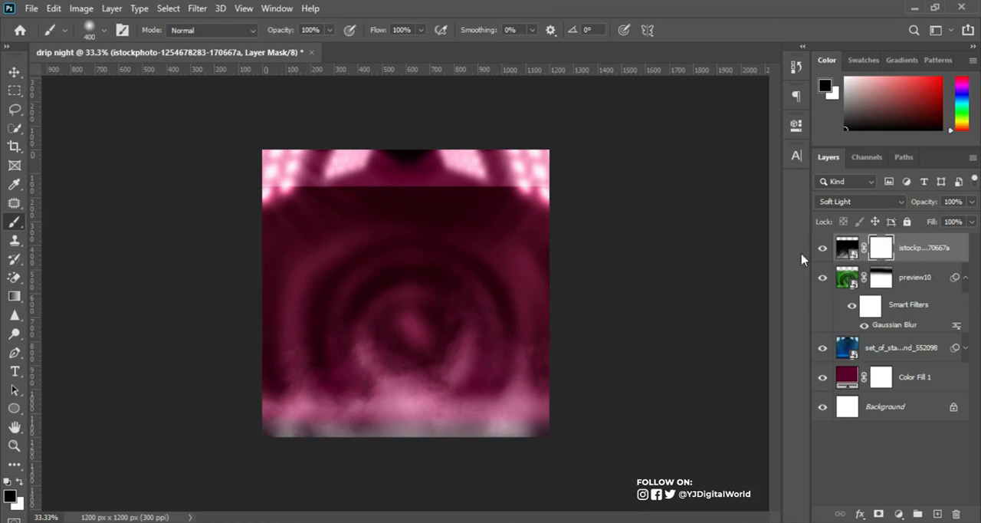
Paint black on the smoke layer's mask over its upper edge, both sides and the centre of the circles.
{"action": "left_click_drag", "start_coordinate": [565, 192], "coordinate": [208, 193]}
{"action": "mouse_move", "coordinate": [441, 241]}
{"action": "left_mouse_down"}
{"action": "mouse_move", "coordinate": [276, 251]}
{"action": "mouse_move", "coordinate": [211, 270]}
{"action": "left_mouse_up"}
{"action": "mouse_move", "coordinate": [389, 263]}
{"action": "left_mouse_down"}
{"action": "mouse_move", "coordinate": [256, 307]}
{"action": "mouse_move", "coordinate": [230, 356]}
{"action": "left_mouse_up"}
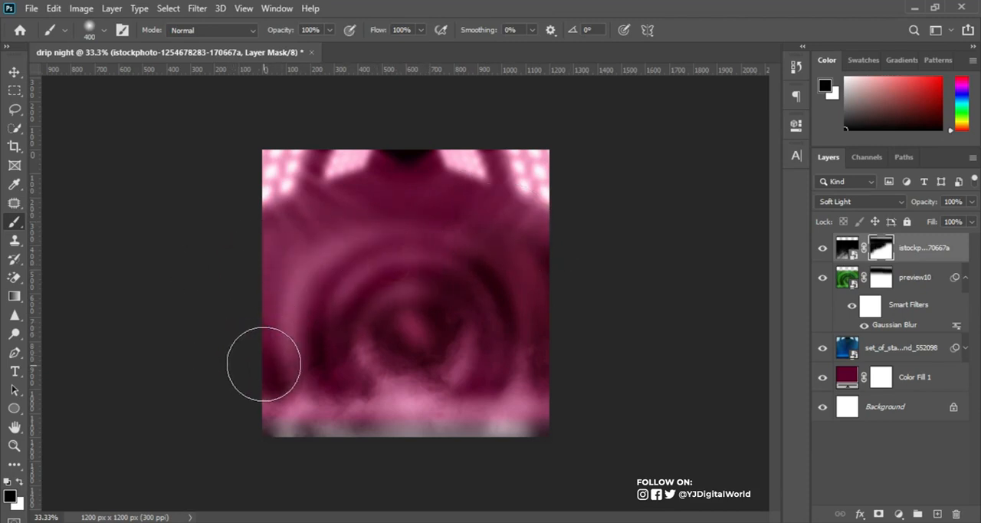
{"action": "left_click_drag", "start_coordinate": [299, 317], "coordinate": [342, 296]}
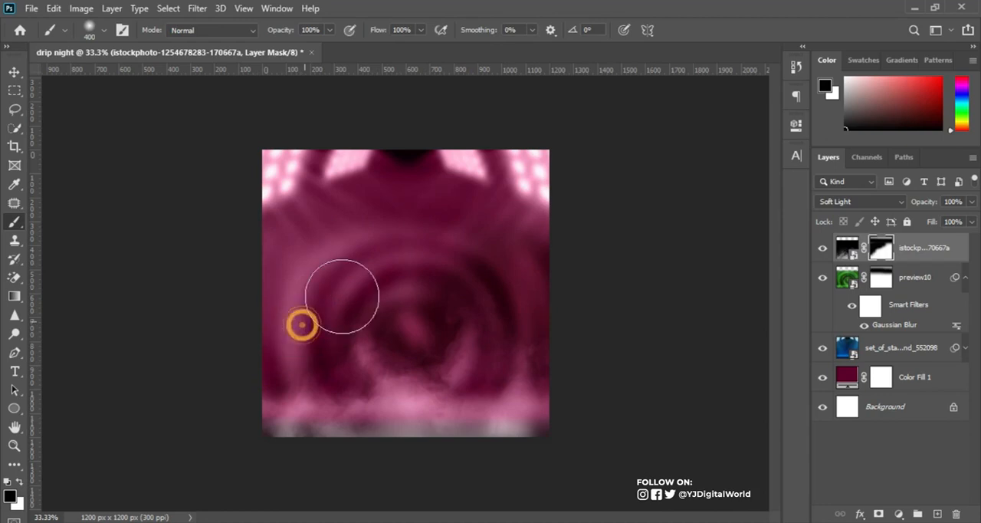
{"action": "left_click_drag", "start_coordinate": [451, 265], "coordinate": [611, 322]}
{"action": "left_click_drag", "start_coordinate": [519, 317], "coordinate": [519, 314]}
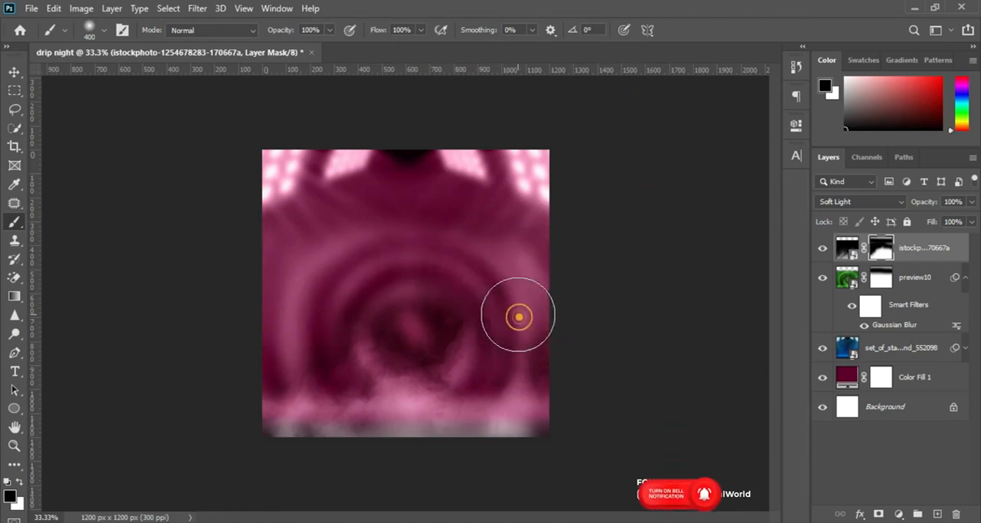
{"action": "left_click", "coordinate": [404, 317]}
{"action": "left_click", "coordinate": [431, 315]}
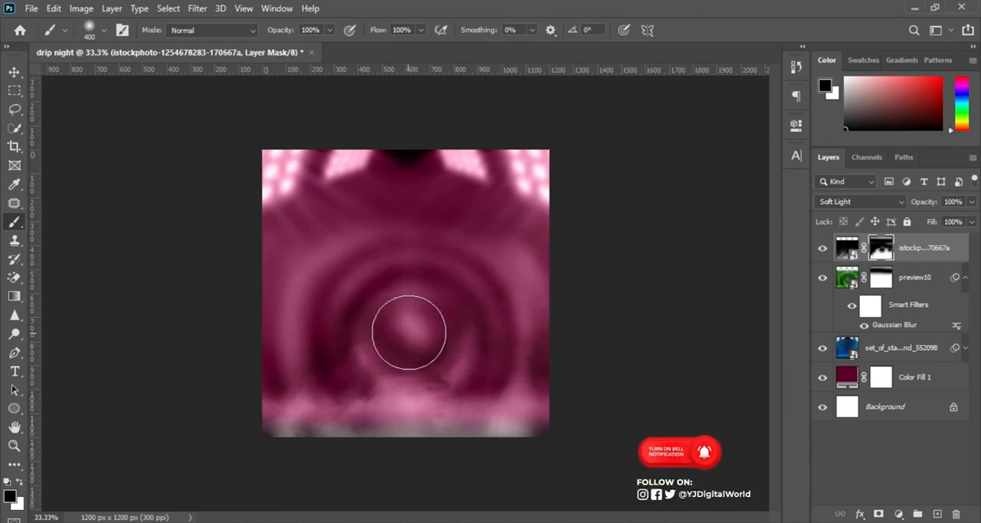
{"action": "left_click", "coordinate": [298, 338]}
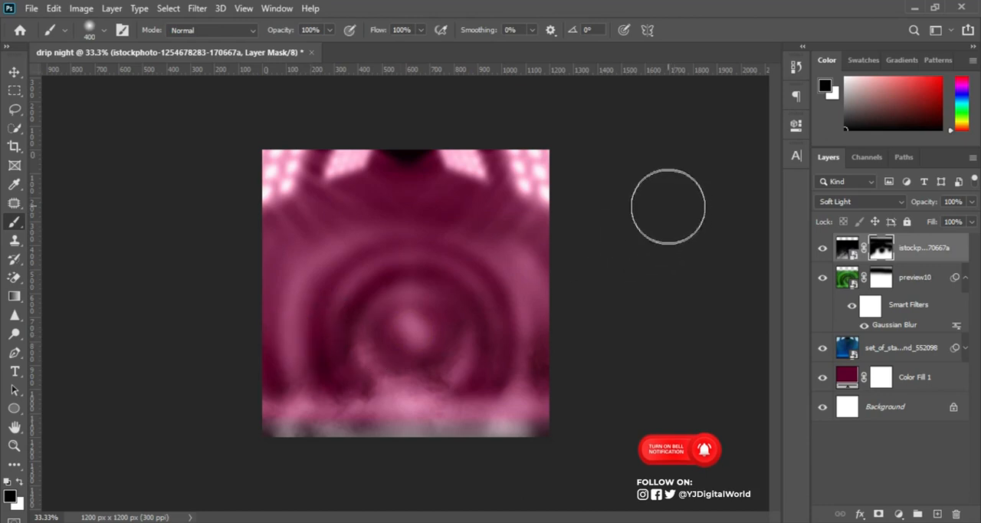
Enlarge the smoke layer to about 114% and move it up slightly to about Y 627 px.
{"action": "left_click", "coordinate": [15, 72]}
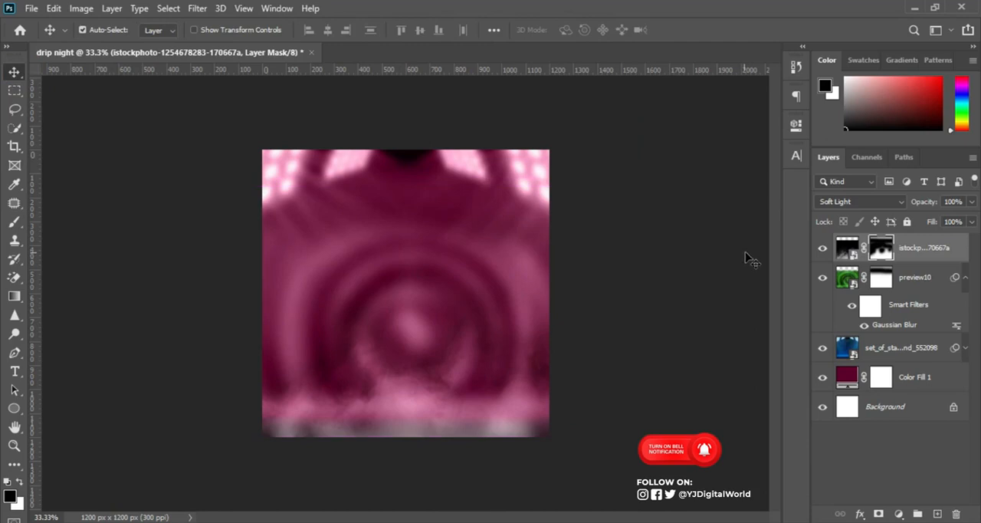
{"action": "mouse_move", "coordinate": [852, 253]}
{"action": "left_mouse_down"}
{"action": "mouse_move", "coordinate": [849, 286]}
{"action": "mouse_move", "coordinate": [845, 269]}
{"action": "left_mouse_up"}
{"action": "key", "text": "ctrl+t"}
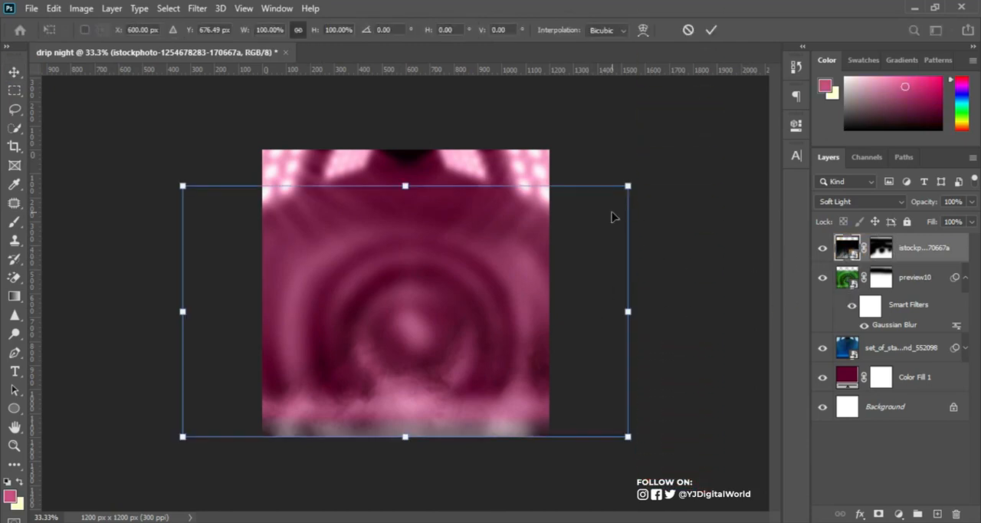
{"action": "left_click_drag", "start_coordinate": [628, 185], "coordinate": [654, 169]}
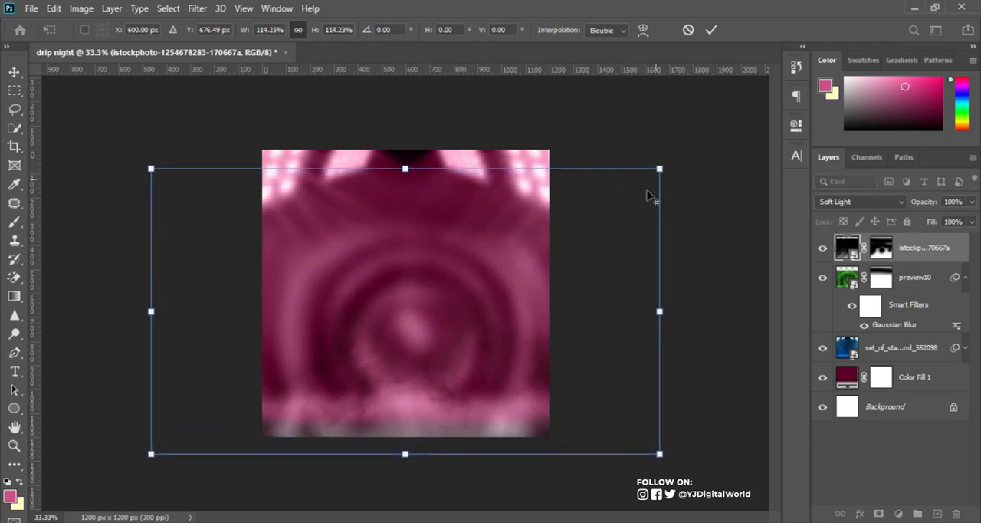
{"action": "left_click_drag", "start_coordinate": [572, 325], "coordinate": [577, 320]}
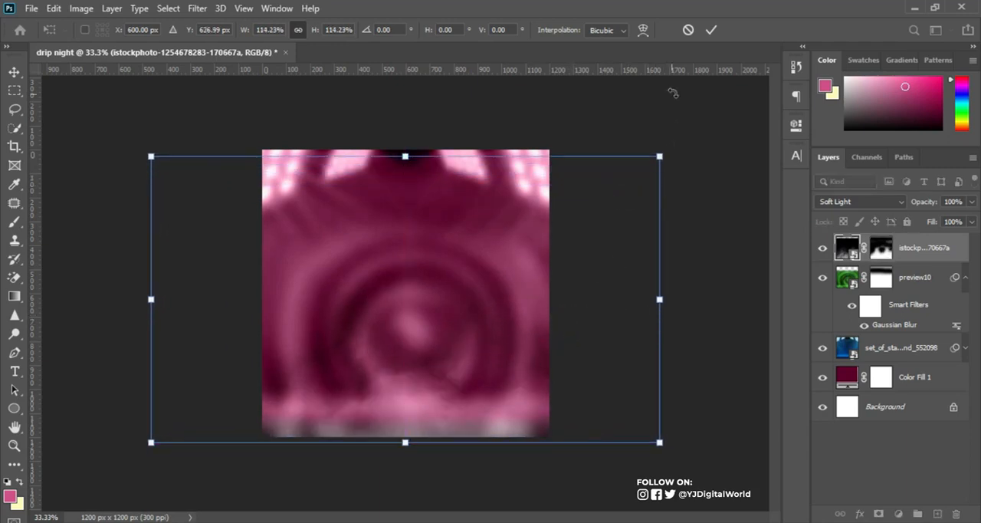
{"action": "left_click", "coordinate": [712, 30]}
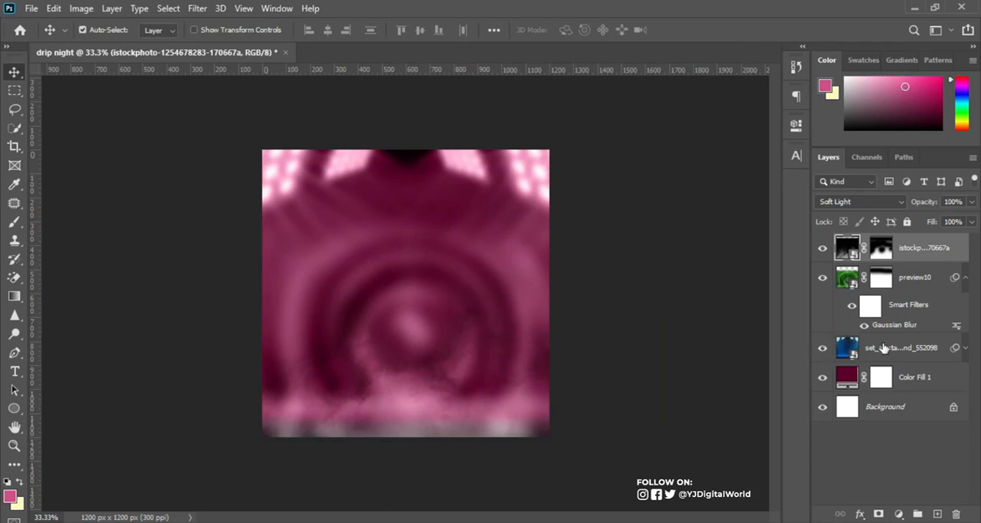
Enlarge the stage spotlight layer to about 429% and shift it slightly downward.
{"action": "left_click", "coordinate": [932, 350]}
{"action": "key", "text": "ctrl+t"}
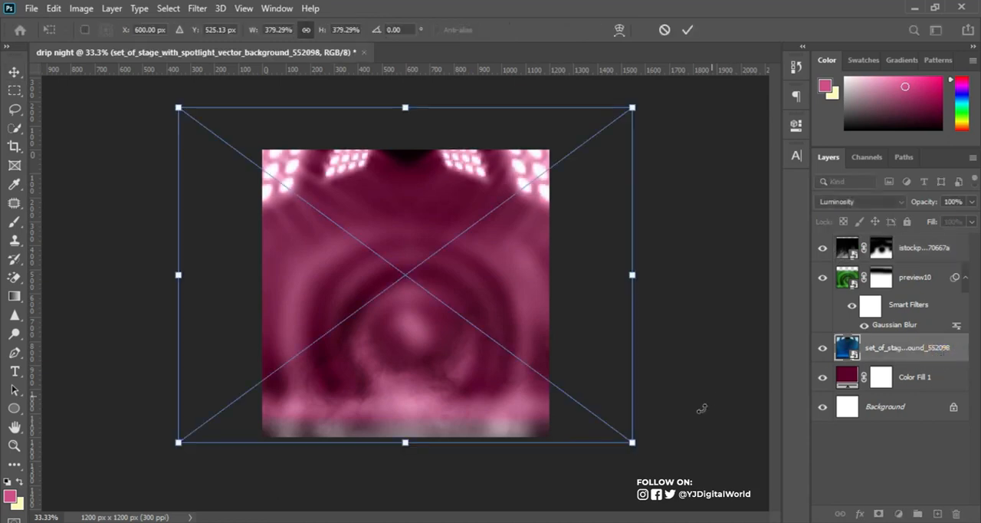
{"action": "left_click_drag", "start_coordinate": [630, 444], "coordinate": [661, 465]}
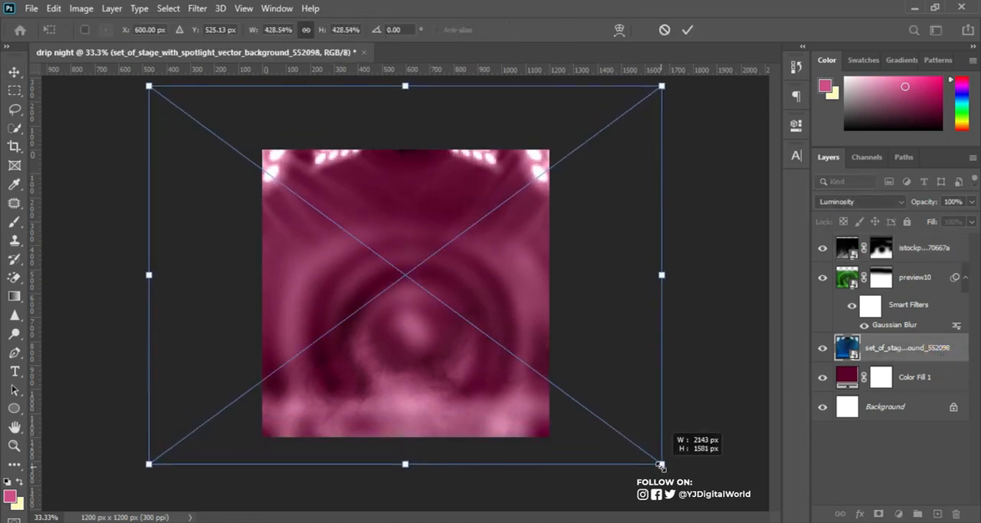
{"action": "left_click_drag", "start_coordinate": [539, 310], "coordinate": [541, 323]}
{"action": "double_click", "coordinate": [541, 323]}
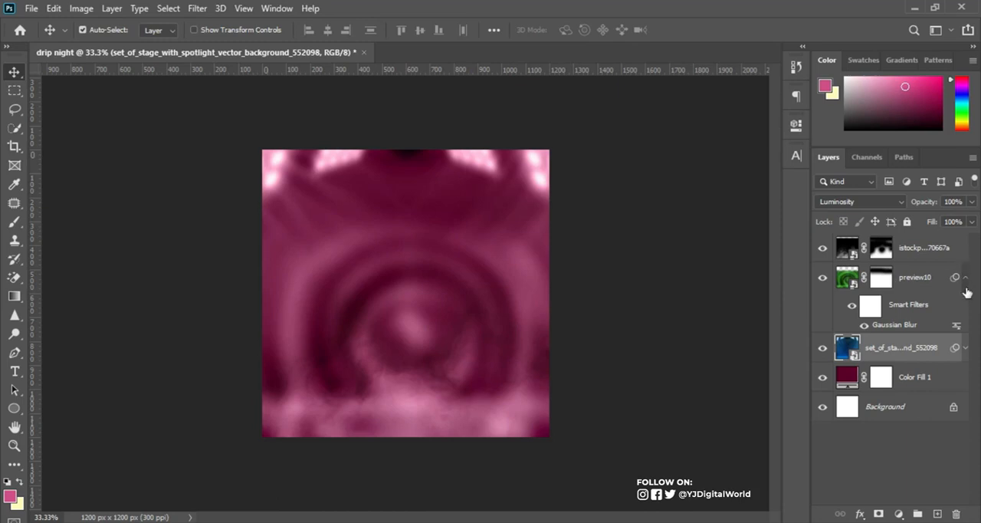
Select the smoke layer and collapse the smart filter list of the preview10 layer.
{"action": "left_click", "coordinate": [928, 254]}
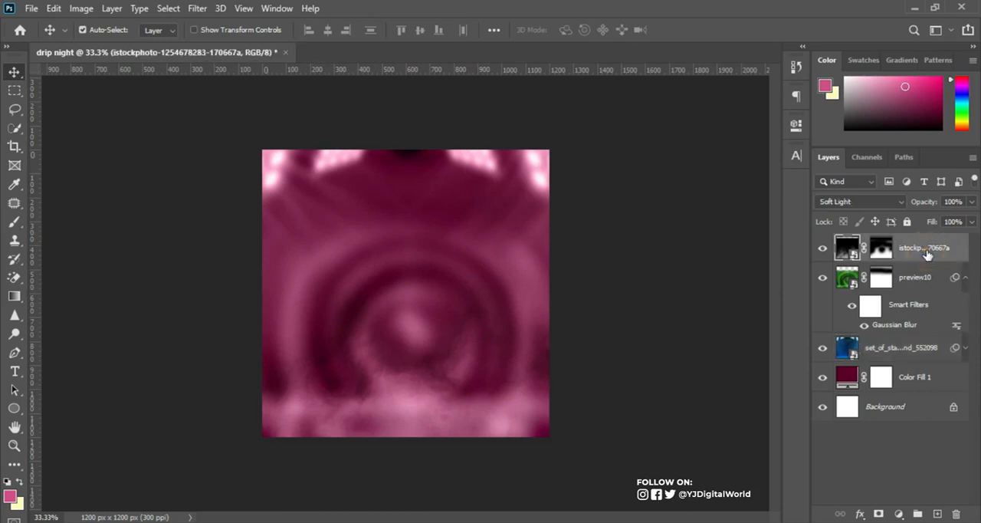
{"action": "left_click", "coordinate": [967, 280]}
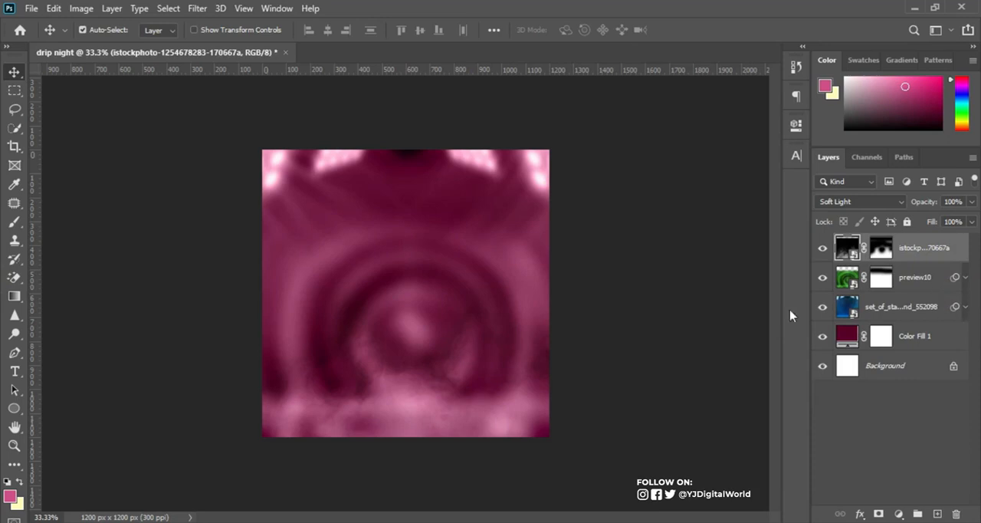
{"action": "mouse_move", "coordinate": [400, 520]}
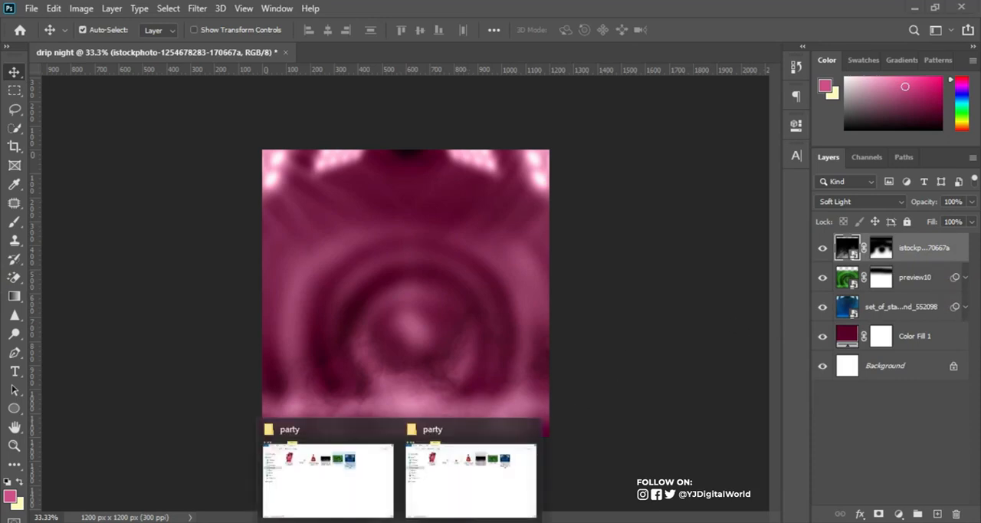
{"action": "left_click", "coordinate": [445, 496]}
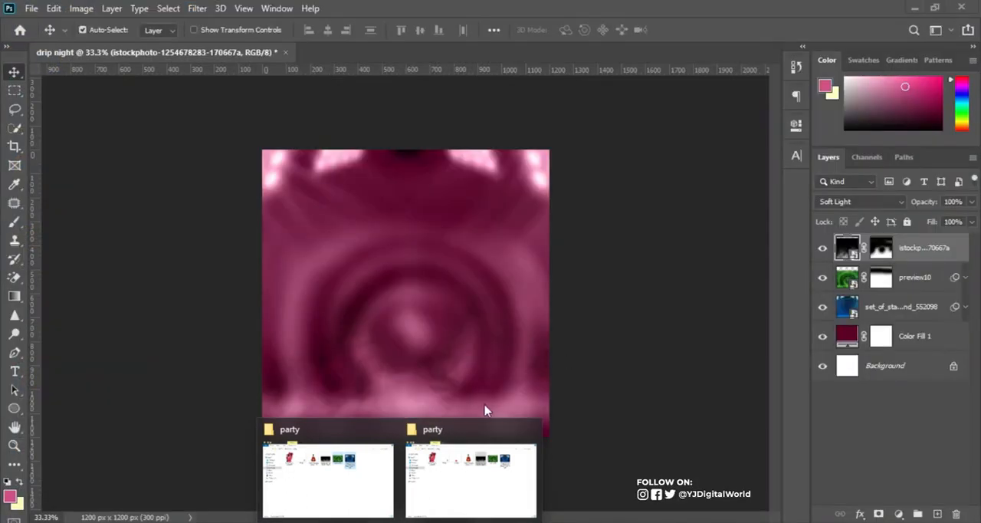
{"action": "left_click", "coordinate": [495, 381]}
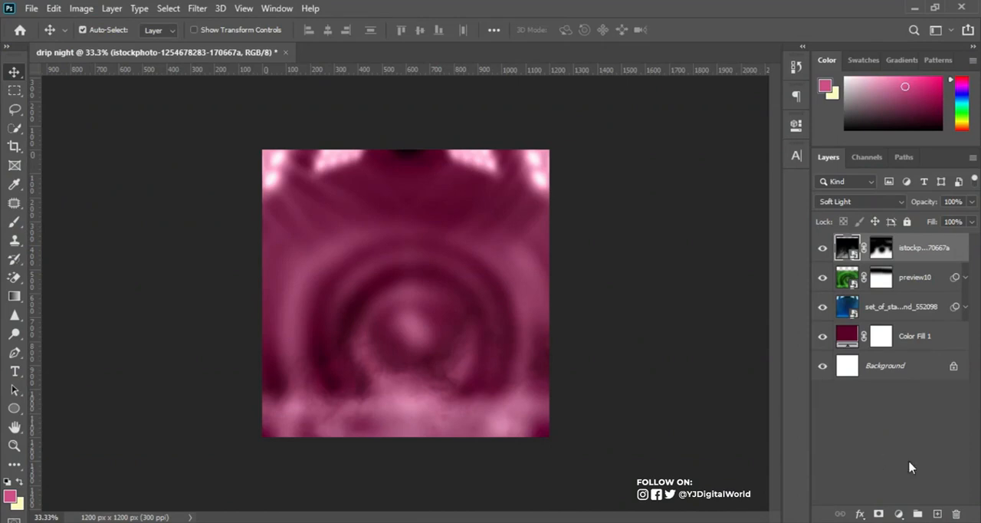
Create a layer named "noise" above the smoke layer in Soft Light mode, filled with the 50% gray neutral color.
{"action": "left_click", "coordinate": [938, 515], "text": "alt"}
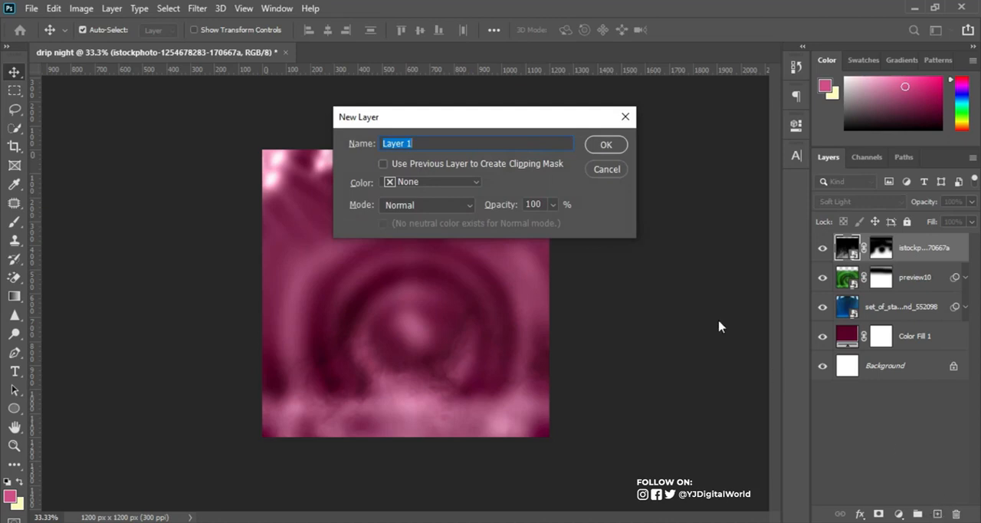
{"action": "type", "text": "noise"}
{"action": "left_click", "coordinate": [415, 206]}
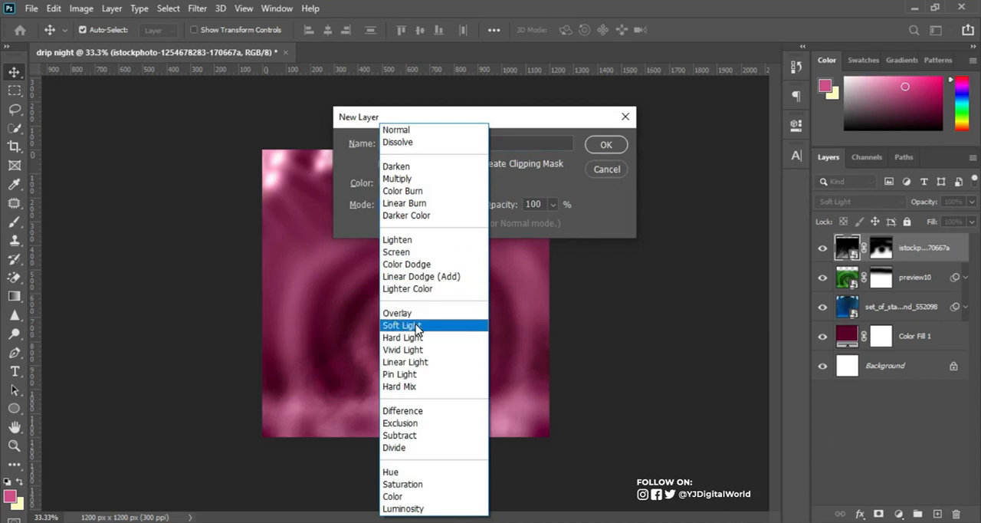
{"action": "left_click", "coordinate": [417, 328]}
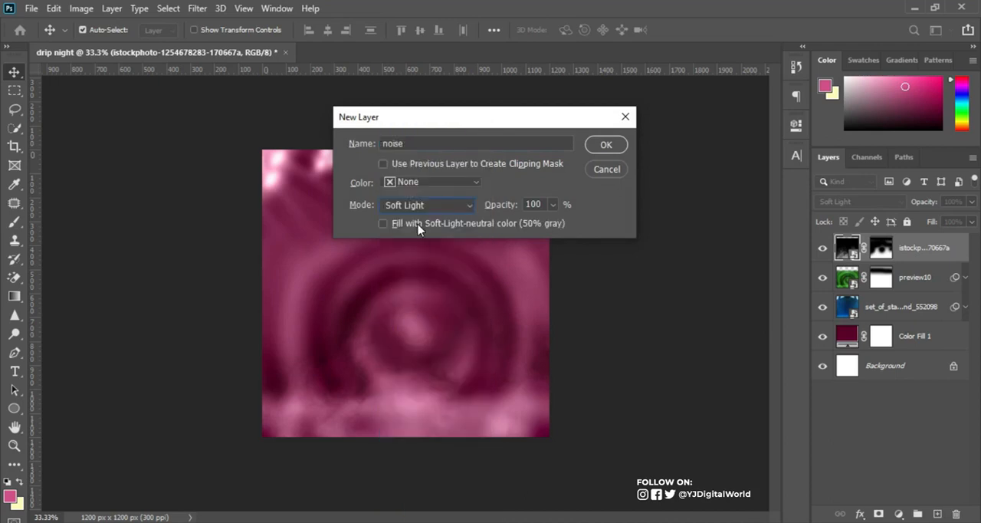
{"action": "left_click", "coordinate": [394, 224]}
{"action": "left_click", "coordinate": [606, 145]}
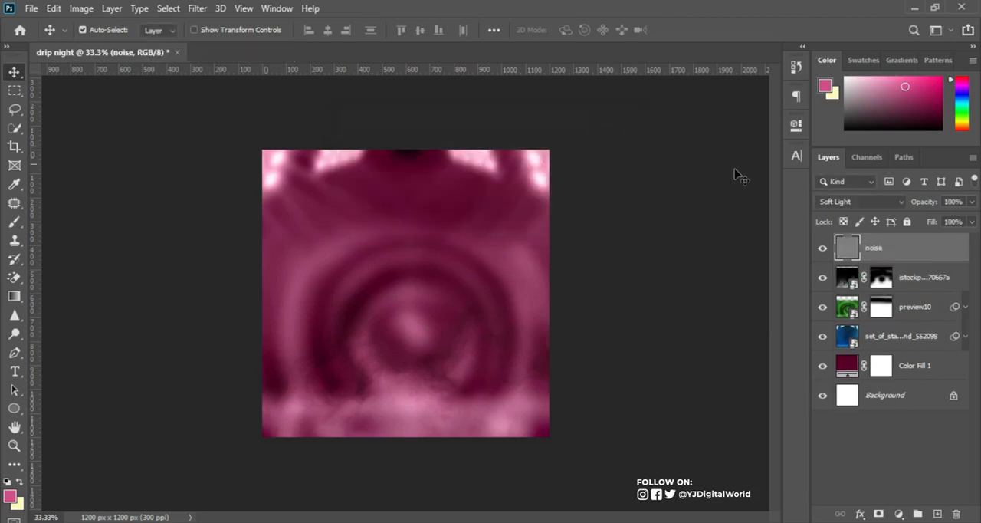
Convert the noise layer to a smart object and apply the Add Noise filter at 12.98% with Uniform distribution.
{"action": "right_click", "coordinate": [899, 243]}
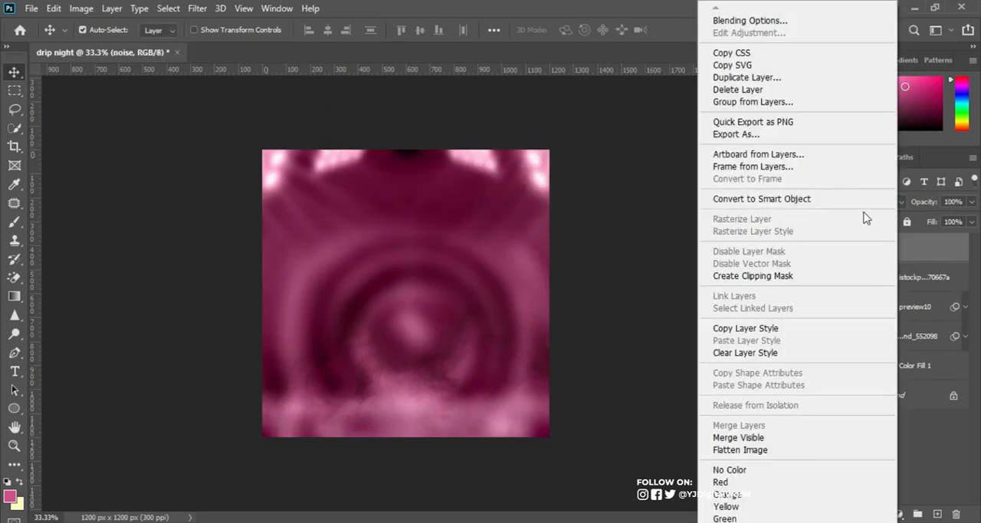
{"action": "left_click", "coordinate": [804, 202]}
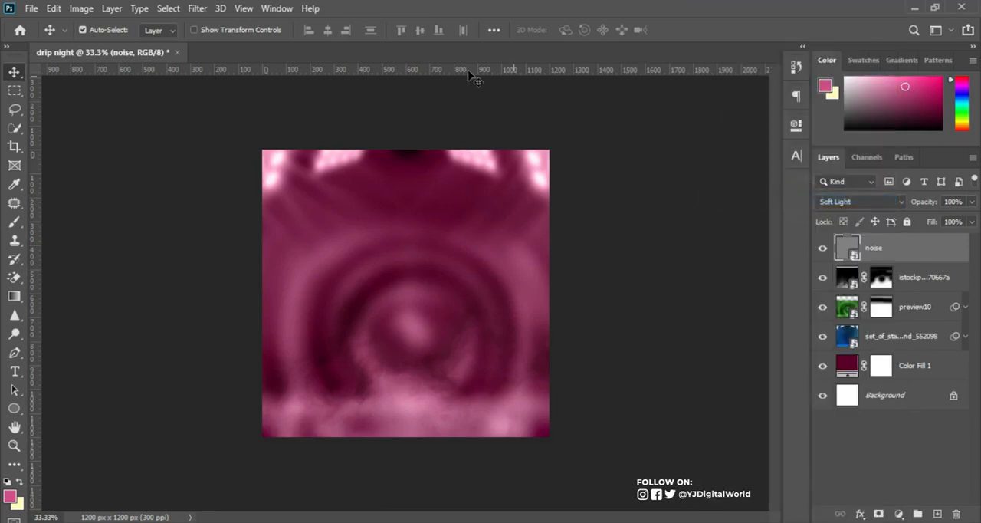
{"action": "left_click", "coordinate": [197, 8]}
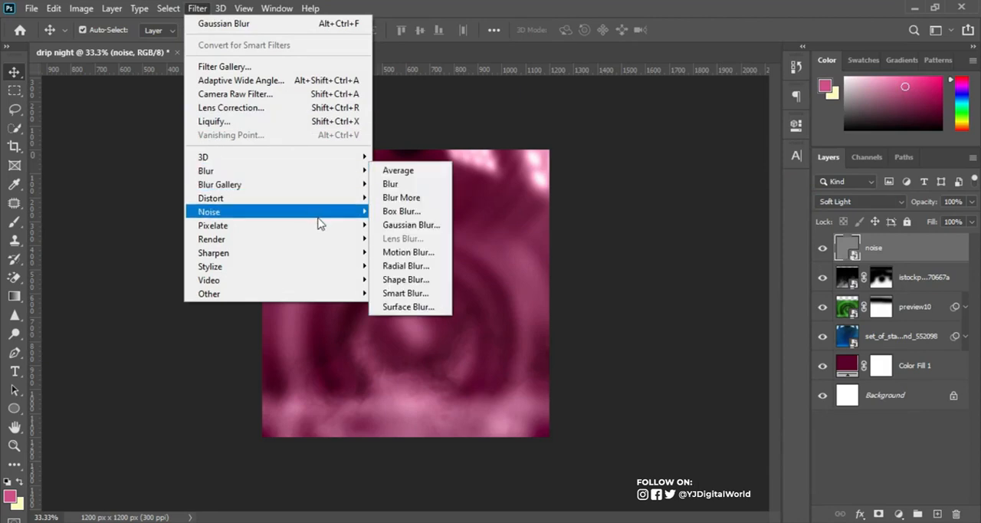
{"action": "mouse_move", "coordinate": [360, 212]}
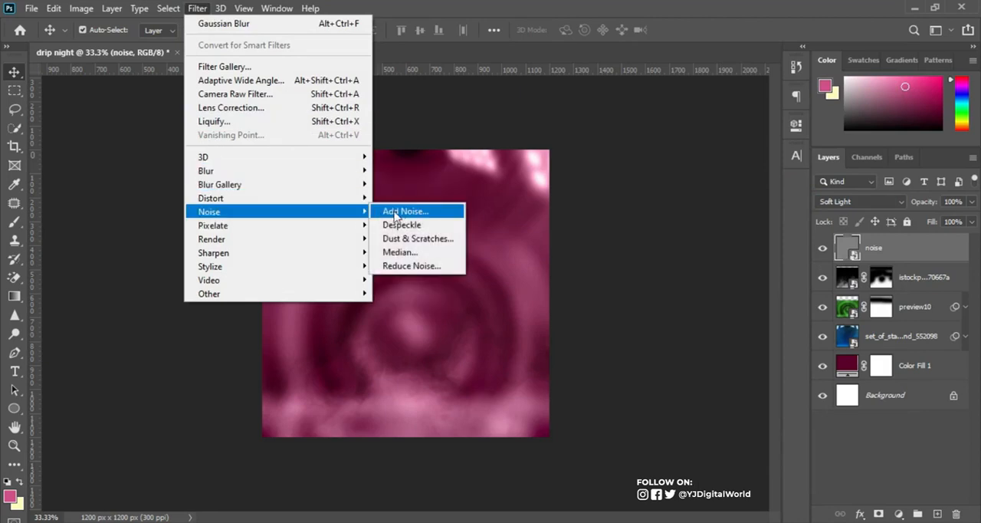
{"action": "left_click", "coordinate": [395, 213]}
{"action": "left_click_drag", "start_coordinate": [423, 278], "coordinate": [401, 281]}
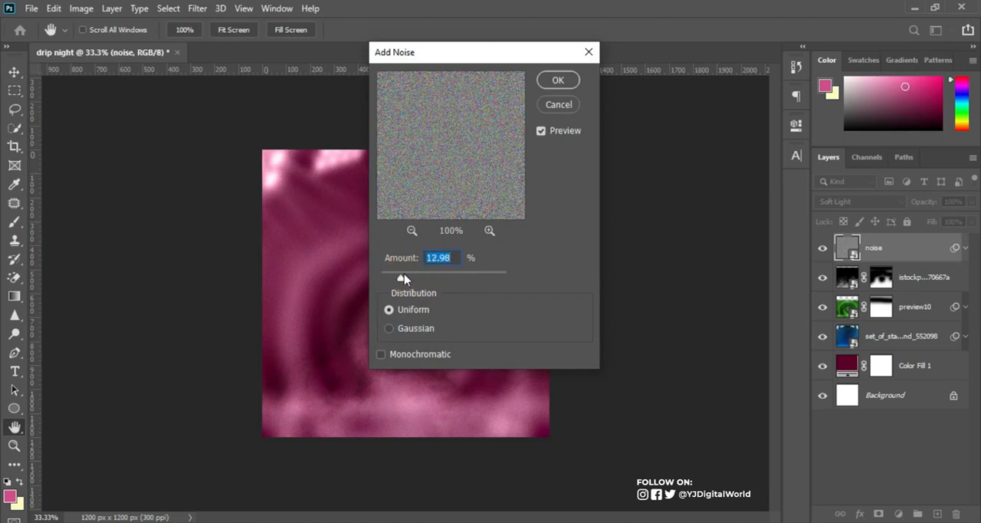
{"action": "left_click", "coordinate": [554, 81]}
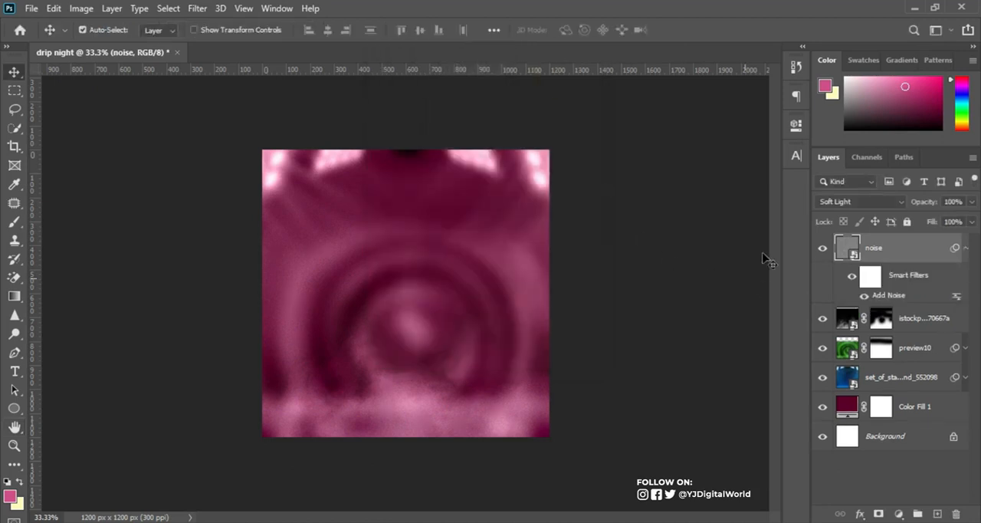
{"action": "left_click", "coordinate": [967, 249]}
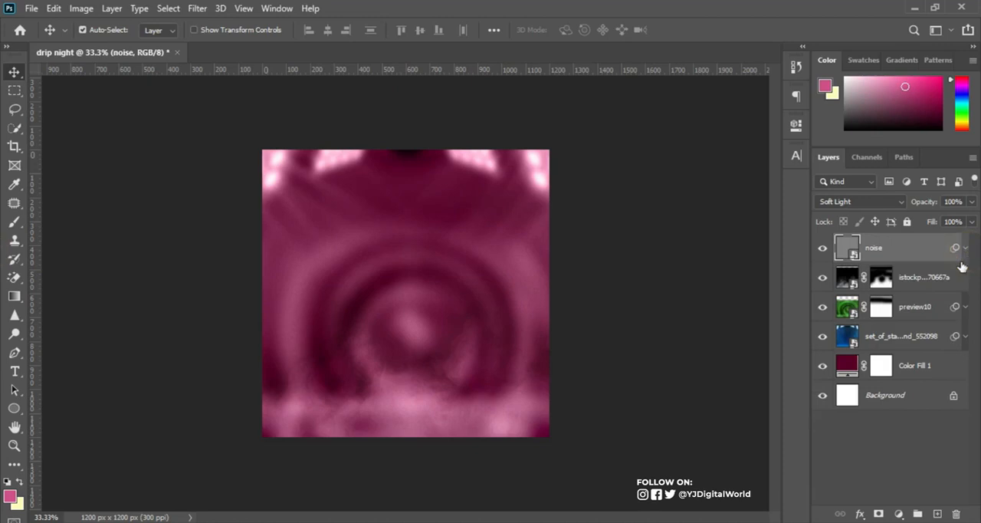
Group all layers from noise down to Color Fill 1 and toggle the group's visibility to check it.
{"action": "left_click", "coordinate": [925, 373], "text": "shift"}
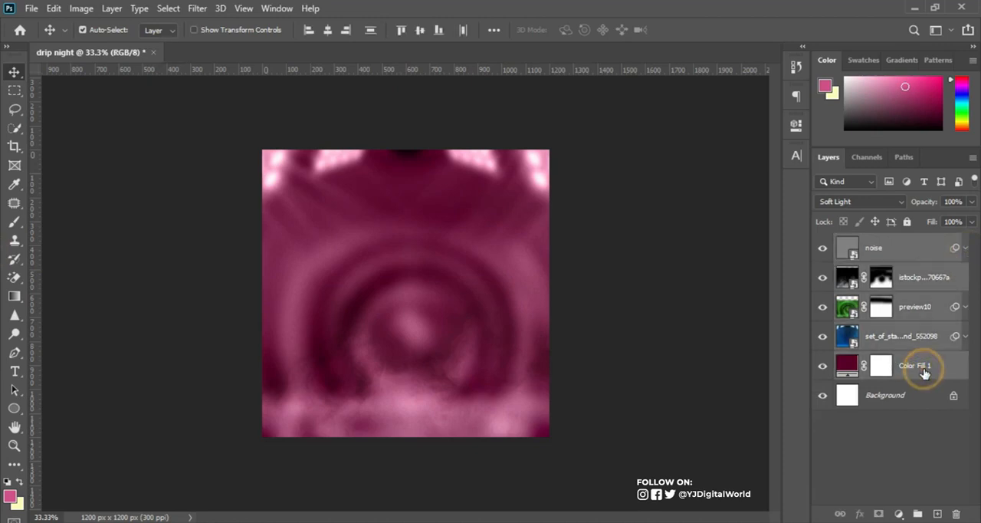
{"action": "left_click", "coordinate": [907, 248]}
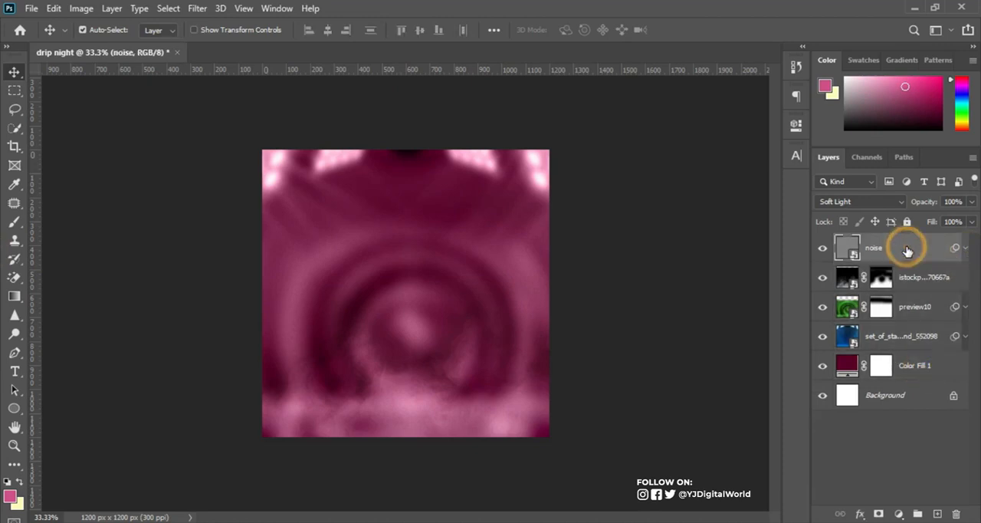
{"action": "left_click", "coordinate": [928, 369], "text": "shift"}
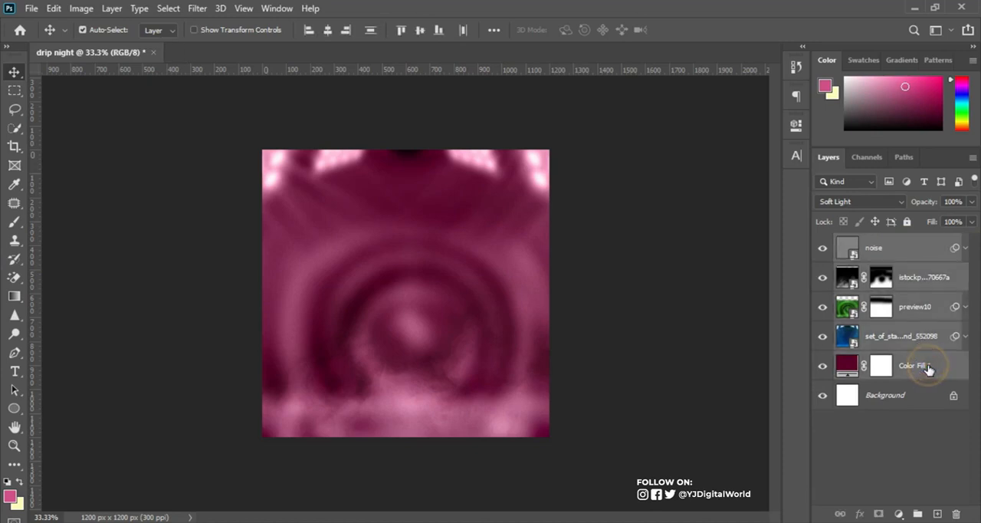
{"action": "left_click", "coordinate": [918, 514]}
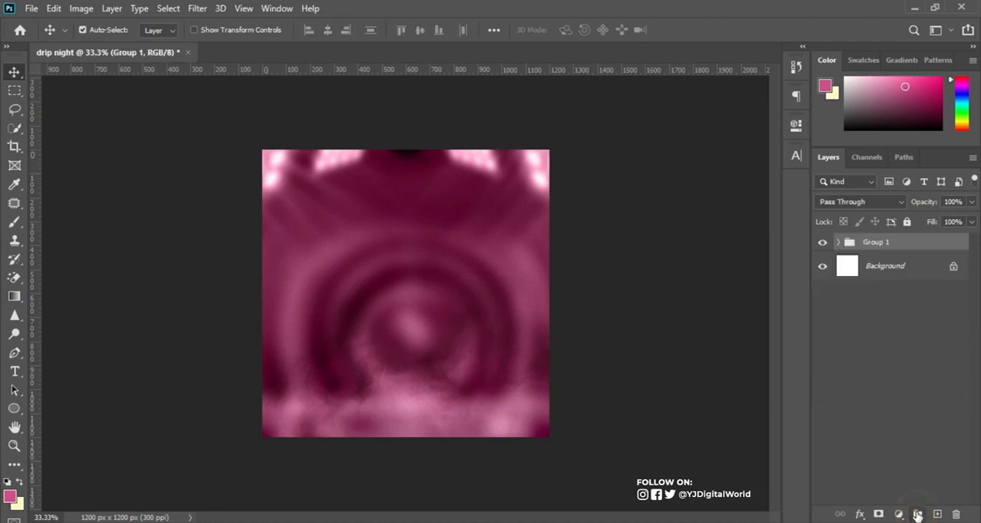
{"action": "left_click", "coordinate": [822, 242]}
{"action": "left_click", "coordinate": [823, 242]}
Rename the new layer group as "BG".
{"action": "double_click", "coordinate": [877, 242]}
{"action": "type", "text": "bg"}
{"action": "key", "text": "Return"}
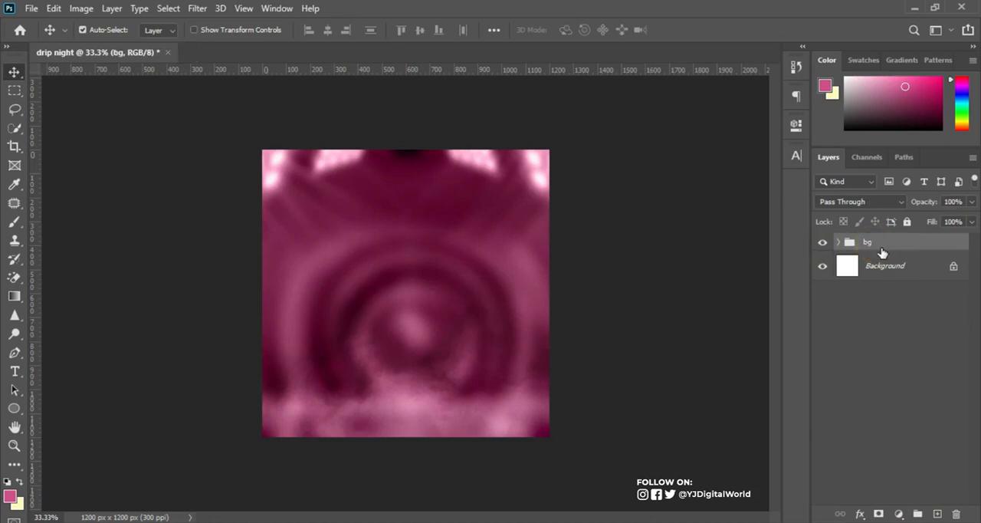
{"action": "double_click", "coordinate": [868, 243]}
{"action": "type", "text": "BG"}
{"action": "key", "text": "Return"}
Add a Curves adjustment above the BG group, bend it into a gentle S that darkens shadows and lifts highlights, and compare before and after.
{"action": "left_click", "coordinate": [900, 513]}
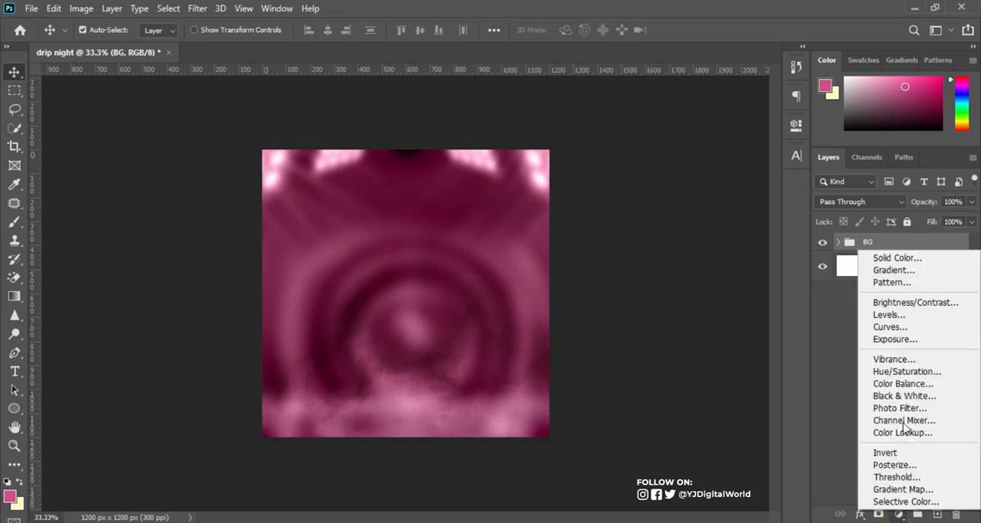
{"action": "left_click", "coordinate": [890, 327]}
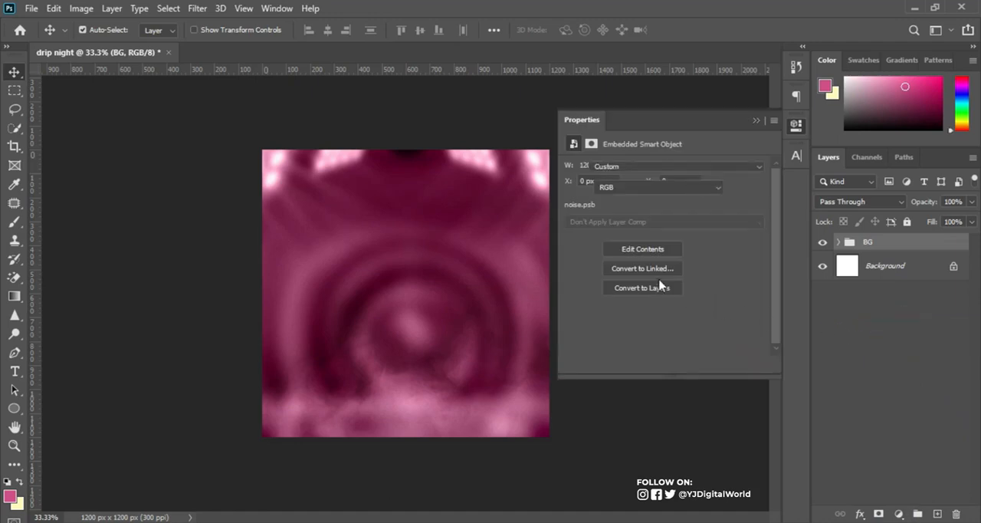
{"action": "left_click_drag", "start_coordinate": [632, 328], "coordinate": [636, 338]}
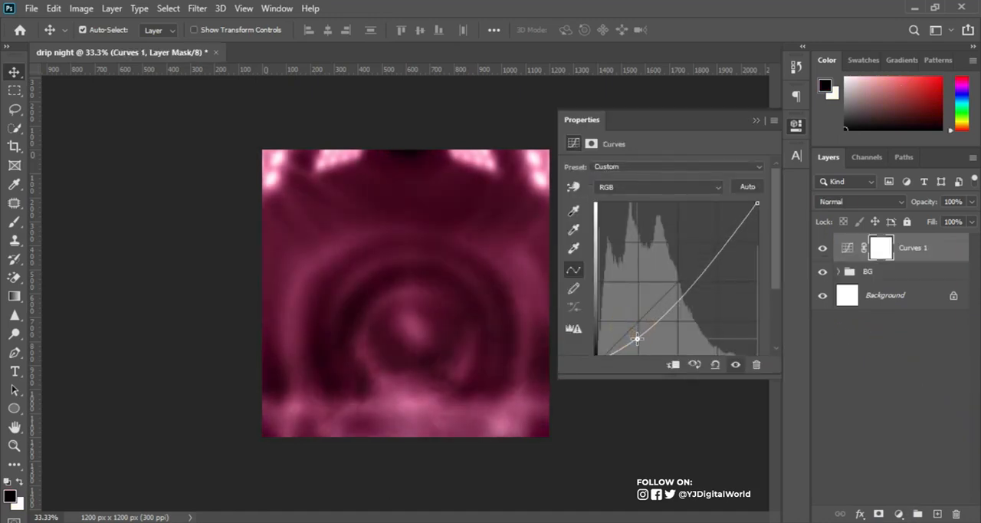
{"action": "left_click_drag", "start_coordinate": [717, 249], "coordinate": [718, 241]}
{"action": "left_click_drag", "start_coordinate": [639, 338], "coordinate": [636, 342]}
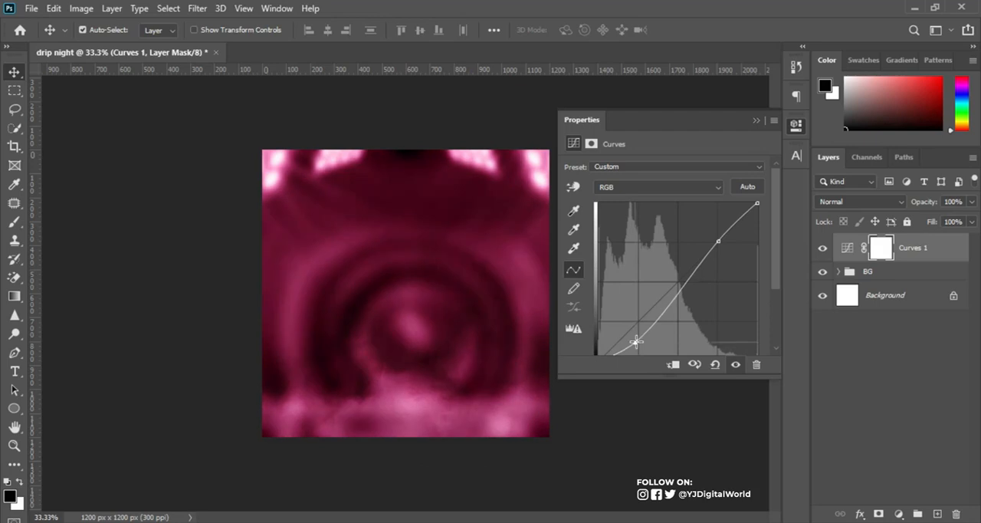
{"action": "mouse_move", "coordinate": [719, 240]}
{"action": "left_mouse_down"}
{"action": "mouse_move", "coordinate": [714, 230]}
{"action": "mouse_move", "coordinate": [720, 239]}
{"action": "left_mouse_up"}
{"action": "left_click", "coordinate": [756, 123]}
{"action": "left_click", "coordinate": [823, 249]}
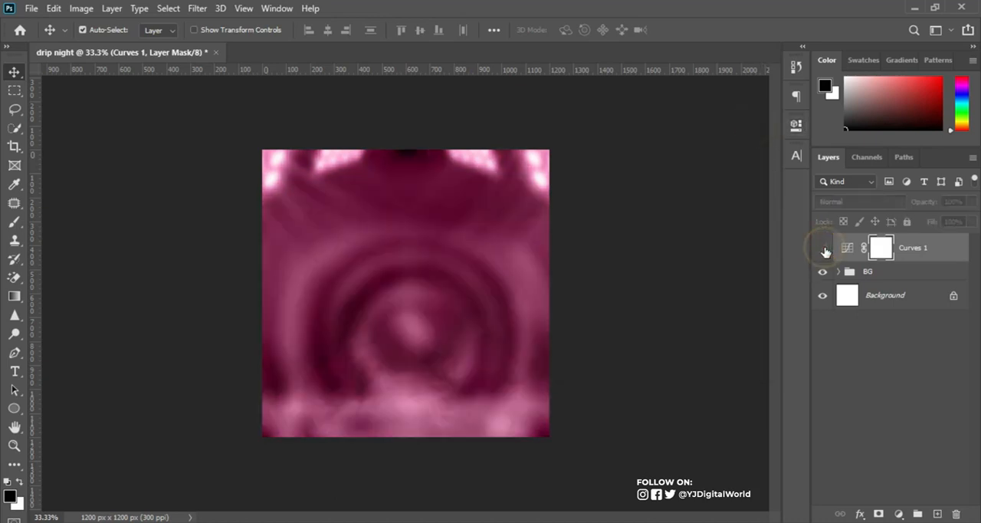
{"action": "left_click", "coordinate": [823, 249]}
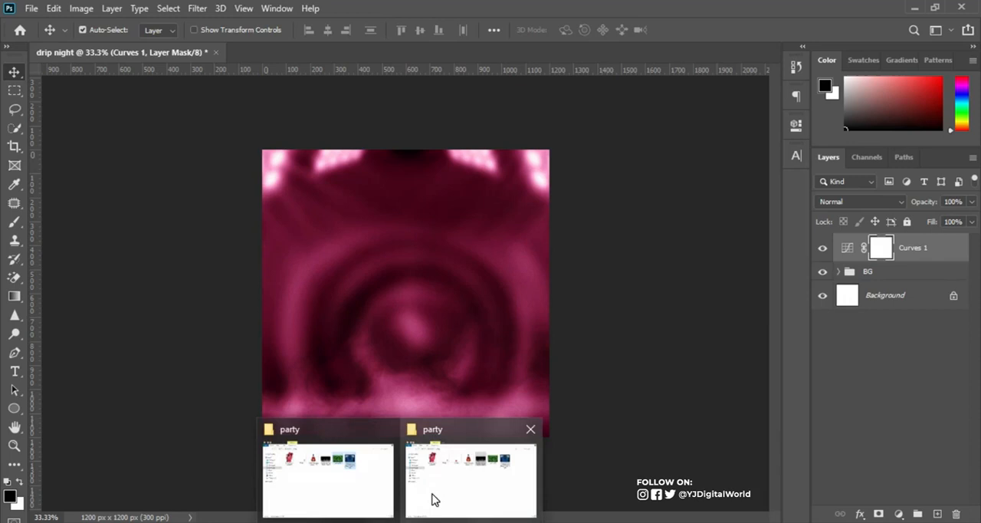
Place the "Closure Sew In CLEANED" image from the party folder at about X 974 px, Y 769 px.
{"action": "left_click", "coordinate": [432, 493]}
{"action": "left_click_drag", "start_coordinate": [258, 123], "coordinate": [497, 357]}
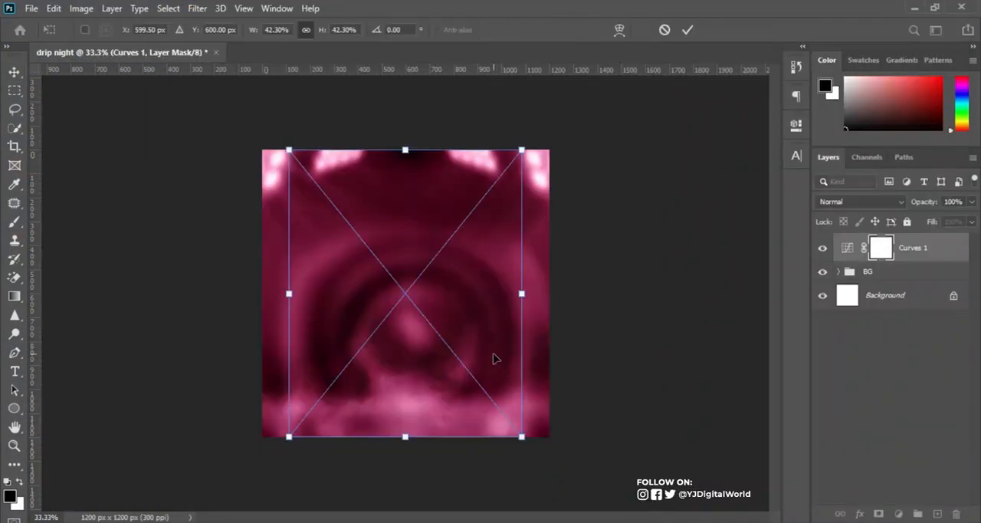
{"action": "left_click_drag", "start_coordinate": [460, 304], "coordinate": [552, 351]}
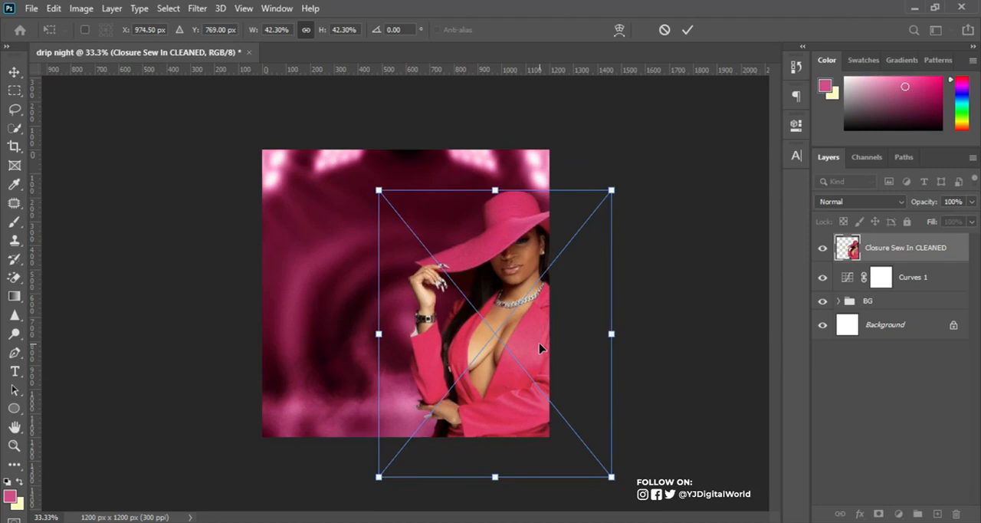
{"action": "key", "text": "Return"}
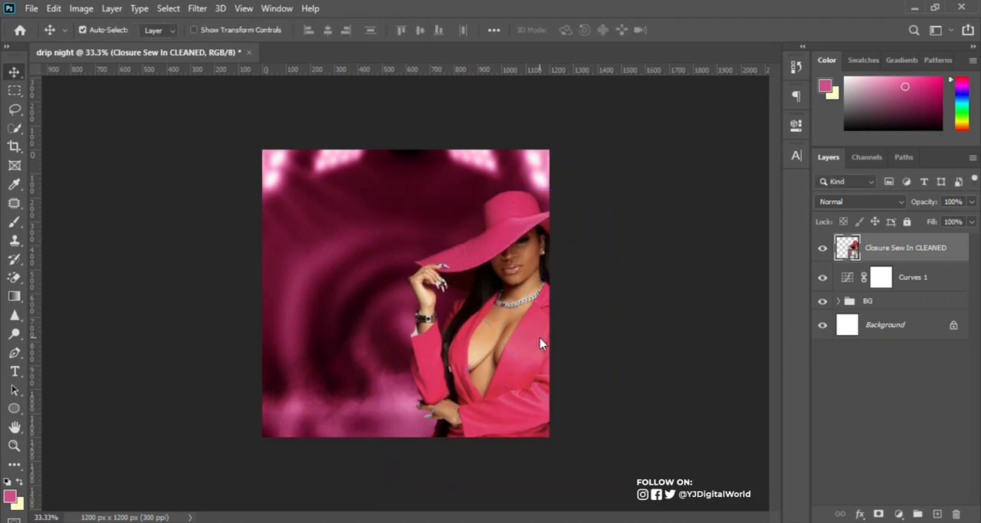
Nudge the image of the woman in the pink hat upward and enlarge it to about 43.4%.
{"action": "key", "text": "Up"}
{"action": "key", "text": "Up"}
{"action": "key", "text": "Up"}
{"action": "key", "text": "Up"}
{"action": "key", "text": "Up"}
{"action": "key", "text": "Up"}
{"action": "key", "text": "Up"}
{"action": "key", "text": "Up"}
{"action": "key", "text": "Up"}
{"action": "key", "text": "Up"}
{"action": "key", "text": "Up"}
{"action": "key", "text": "Up"}
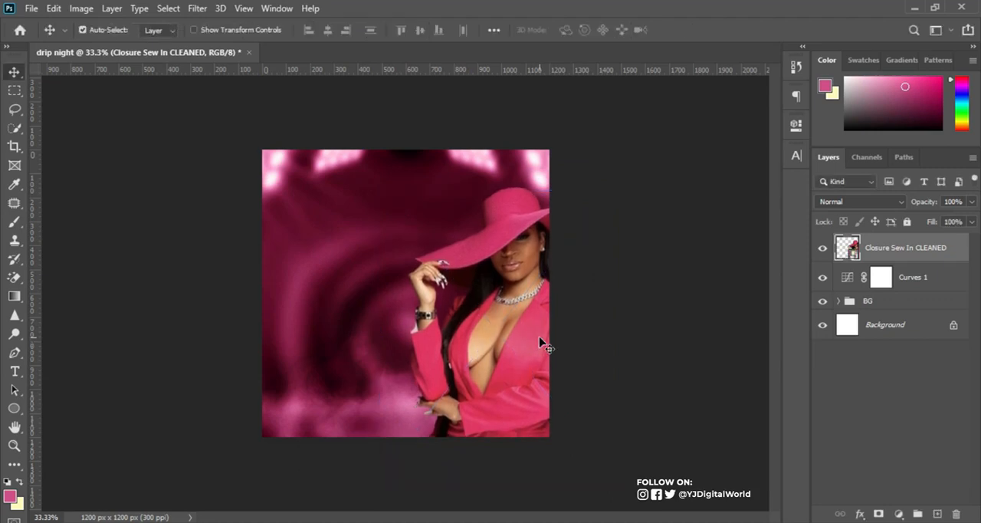
{"action": "key", "text": "ctrl+t"}
{"action": "left_click_drag", "start_coordinate": [376, 183], "coordinate": [372, 180]}
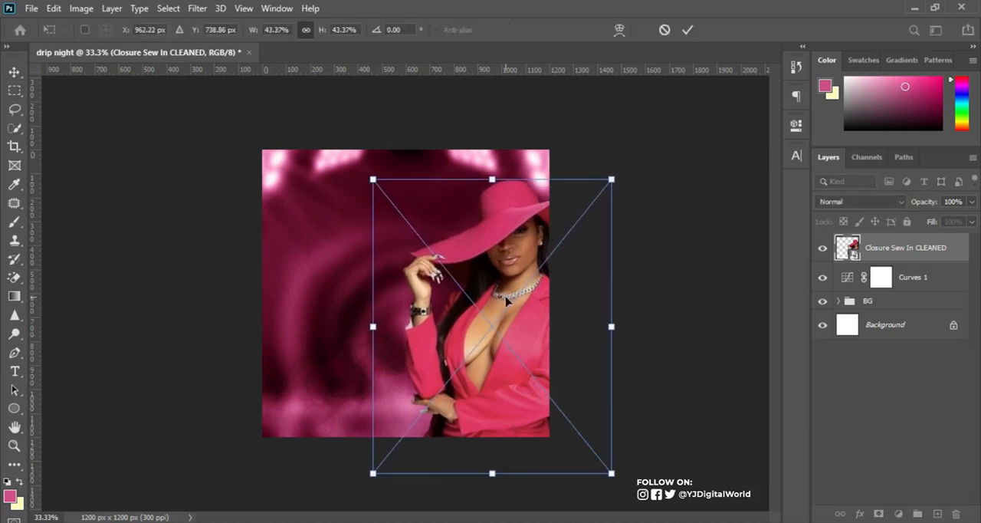
{"action": "left_click_drag", "start_coordinate": [522, 312], "coordinate": [519, 316]}
{"action": "key", "text": "Return"}
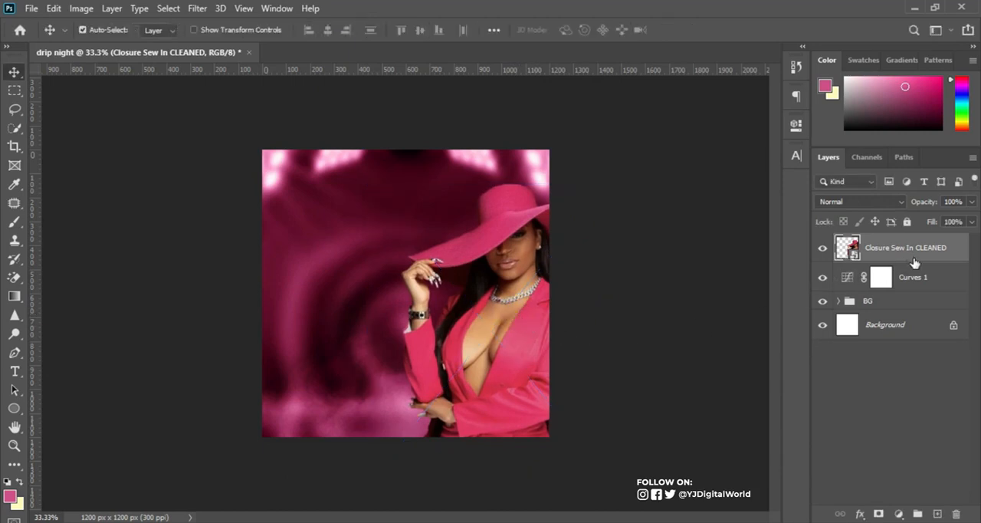
Duplicate the "Closure Sew In CLEANED" layer.
{"action": "left_click_drag", "start_coordinate": [917, 253], "coordinate": [937, 508]}
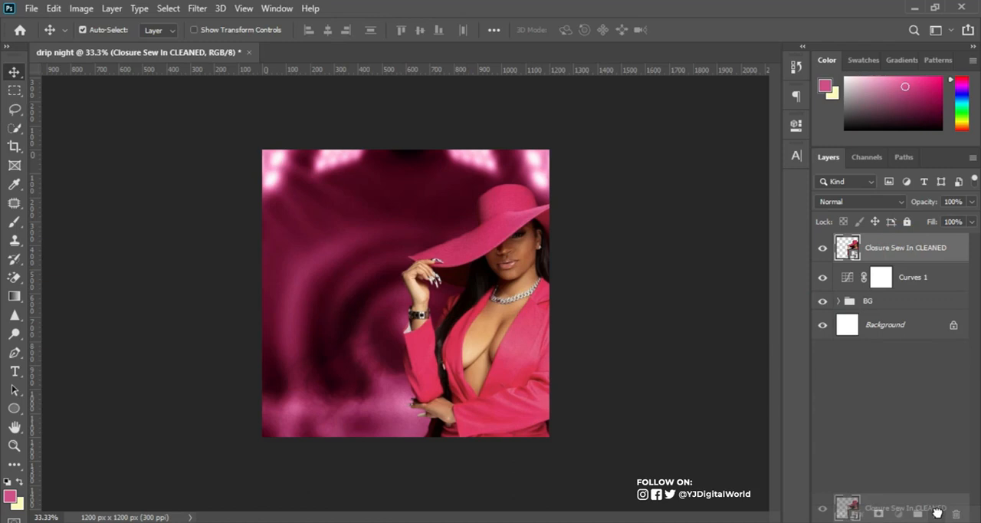
{"action": "left_click_drag", "start_coordinate": [938, 512], "coordinate": [937, 513]}
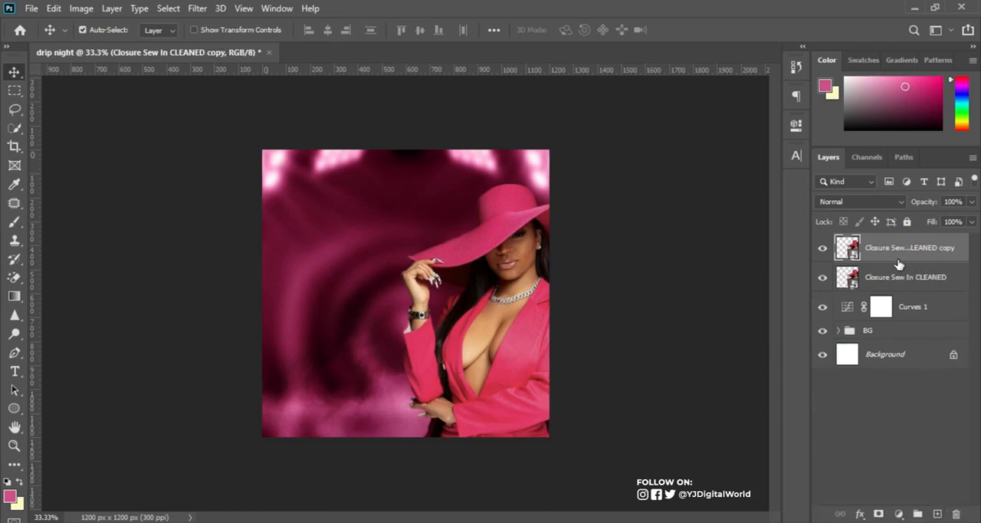
Apply a fine-radius High Pass filter to the duplicated "Closure Sew In CLEANED copy" layer, leaving only thin edge detail.
{"action": "left_click", "coordinate": [202, 10]}
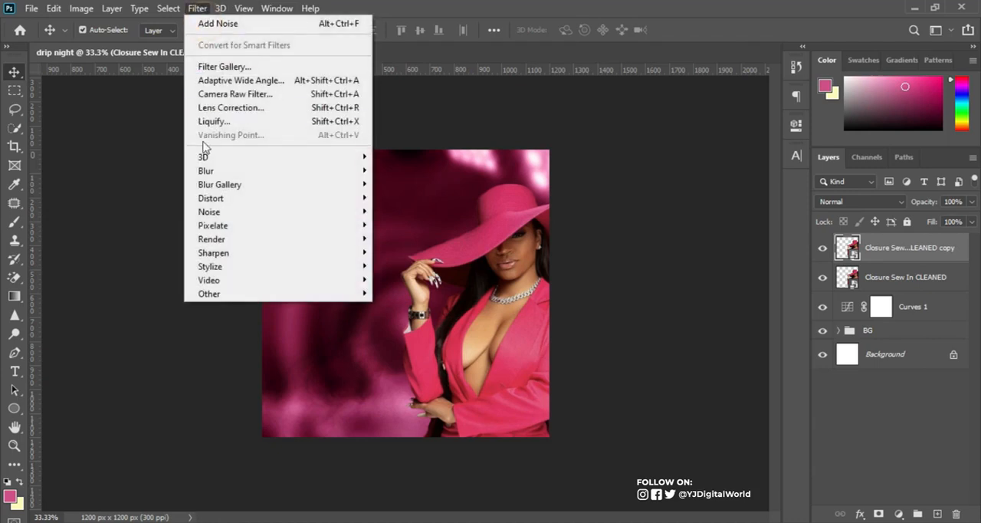
{"action": "mouse_move", "coordinate": [297, 296]}
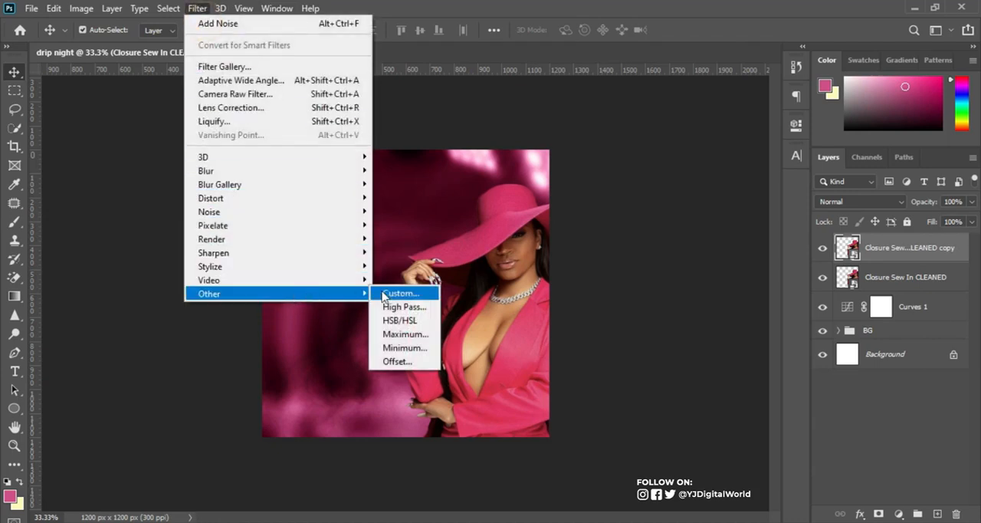
{"action": "left_click", "coordinate": [414, 306]}
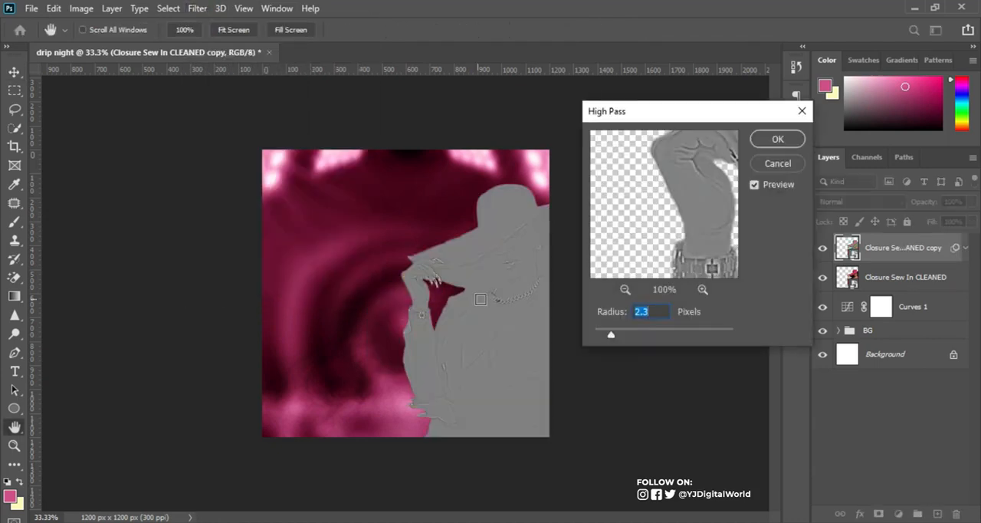
{"action": "mouse_move", "coordinate": [611, 335]}
{"action": "left_mouse_down"}
{"action": "mouse_move", "coordinate": [653, 338]}
{"action": "mouse_move", "coordinate": [612, 342]}
{"action": "left_mouse_up"}
{"action": "left_click", "coordinate": [773, 138]}
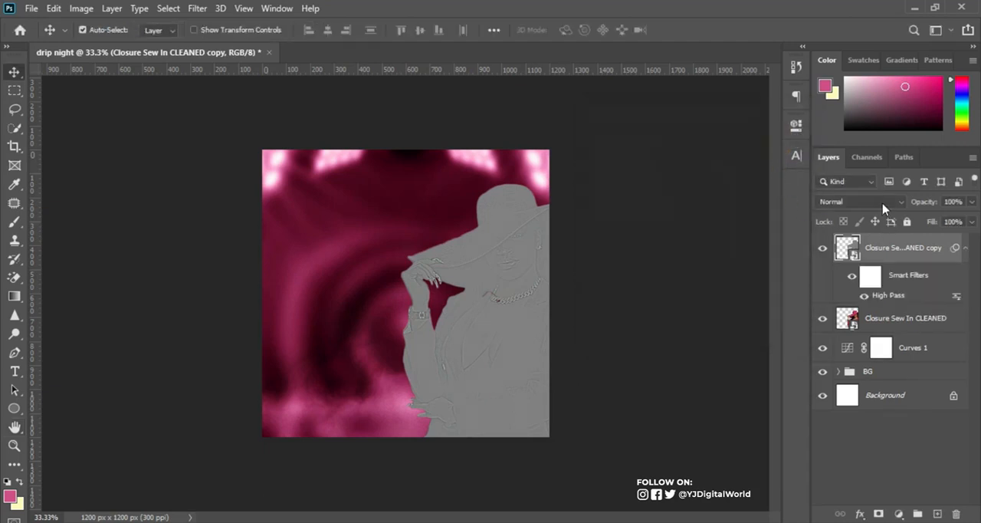
Set the High Pass copy's blend mode to Linear Light and compare the image with and without the sharpening.
{"action": "left_click", "coordinate": [882, 205]}
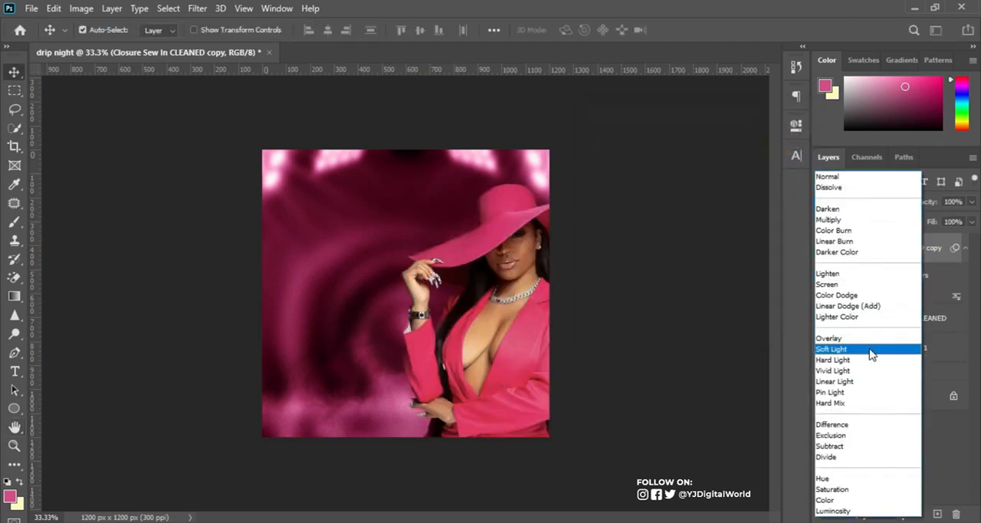
{"action": "left_click", "coordinate": [872, 382]}
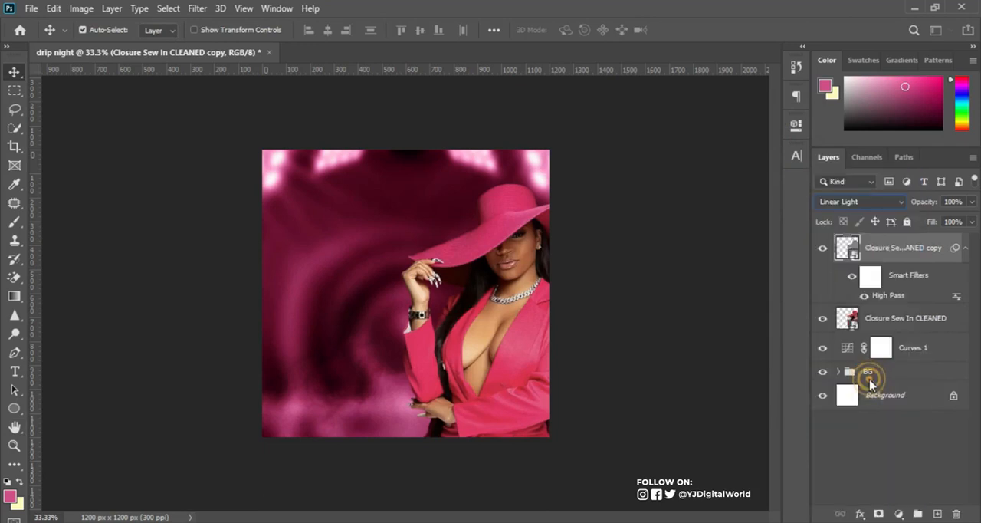
{"action": "left_click", "coordinate": [823, 249]}
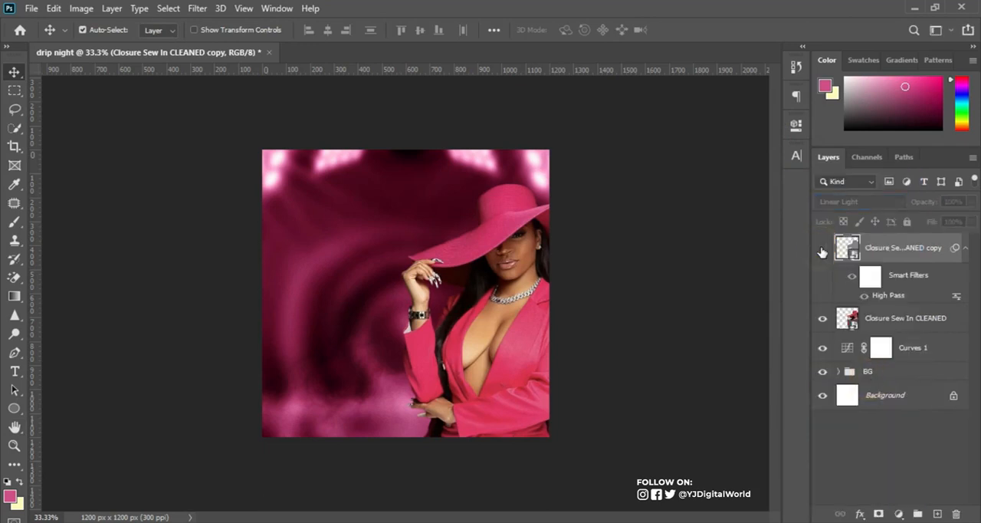
{"action": "left_click", "coordinate": [822, 249]}
{"action": "left_click", "coordinate": [823, 250]}
{"action": "left_click", "coordinate": [822, 250]}
{"action": "left_click", "coordinate": [822, 250]}
{"action": "left_click", "coordinate": [823, 250]}
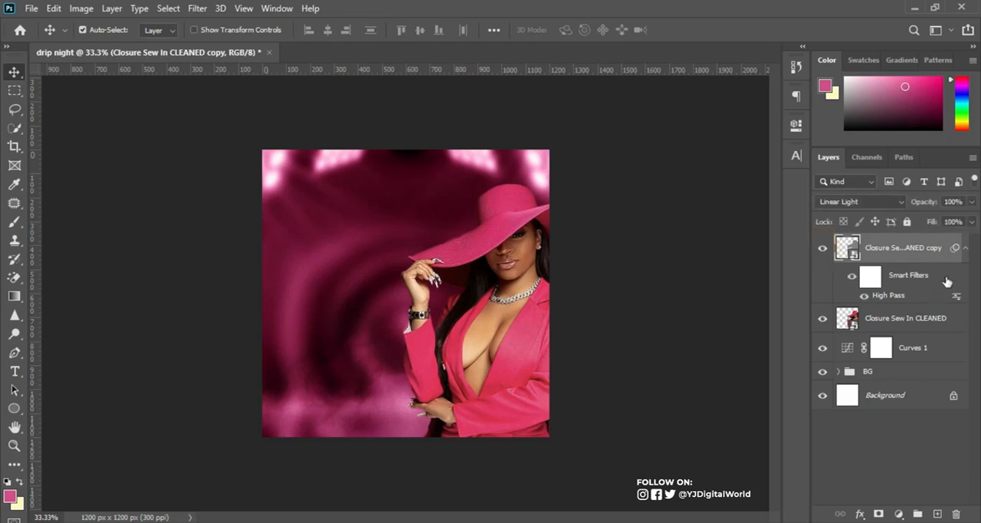
Combine the "Closure Sew In CLEANED" layer and its sharpened copy into a single smart object.
{"action": "left_click", "coordinate": [965, 247]}
{"action": "left_click", "coordinate": [911, 281]}
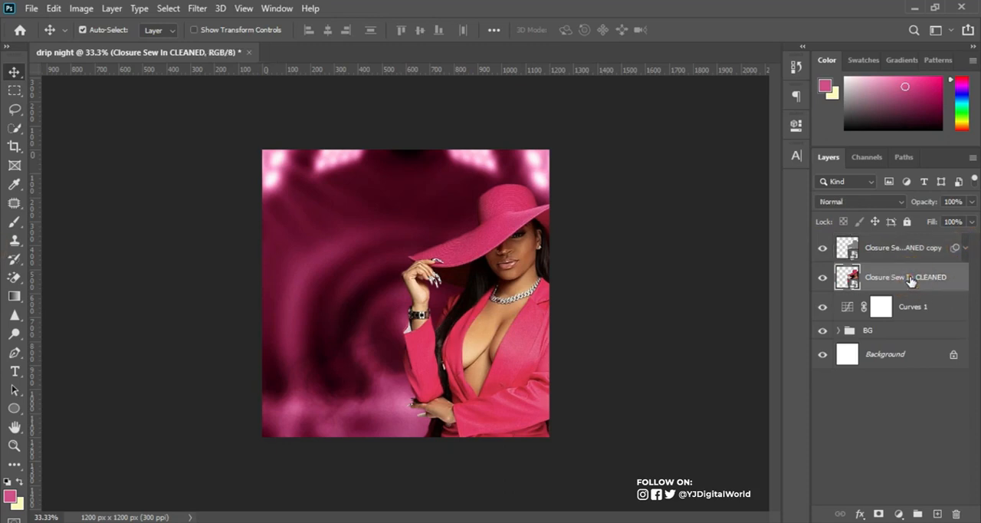
{"action": "left_click", "coordinate": [915, 249], "text": "shift"}
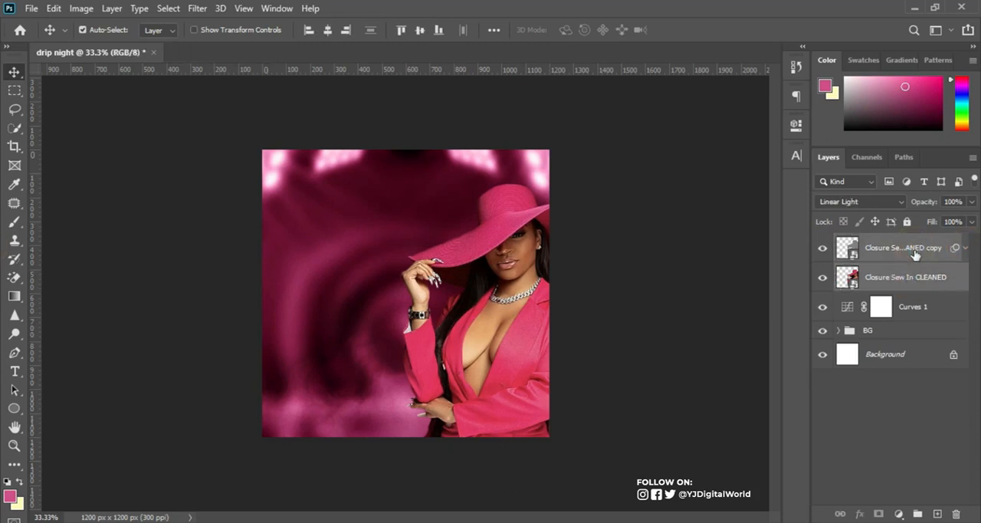
{"action": "right_click", "coordinate": [916, 257]}
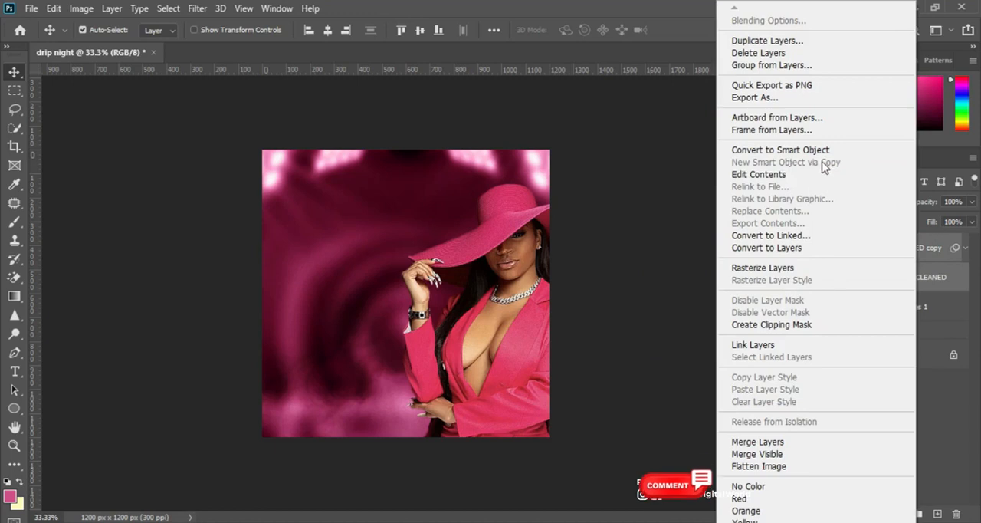
{"action": "left_click", "coordinate": [780, 150]}
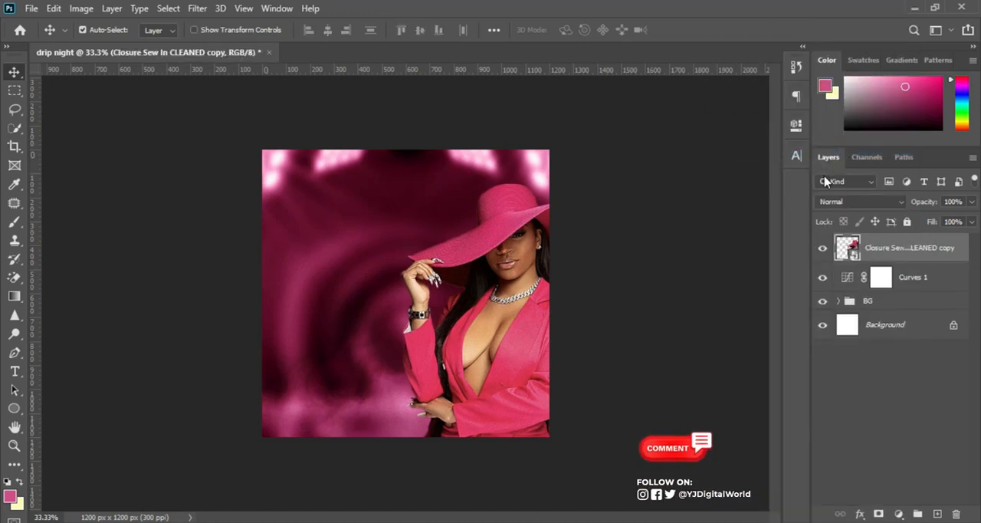
Add a Curves adjustment clipped to the woman's layer and bend it into an S that darkens shadows and lifts highlights.
{"action": "left_click", "coordinate": [900, 513]}
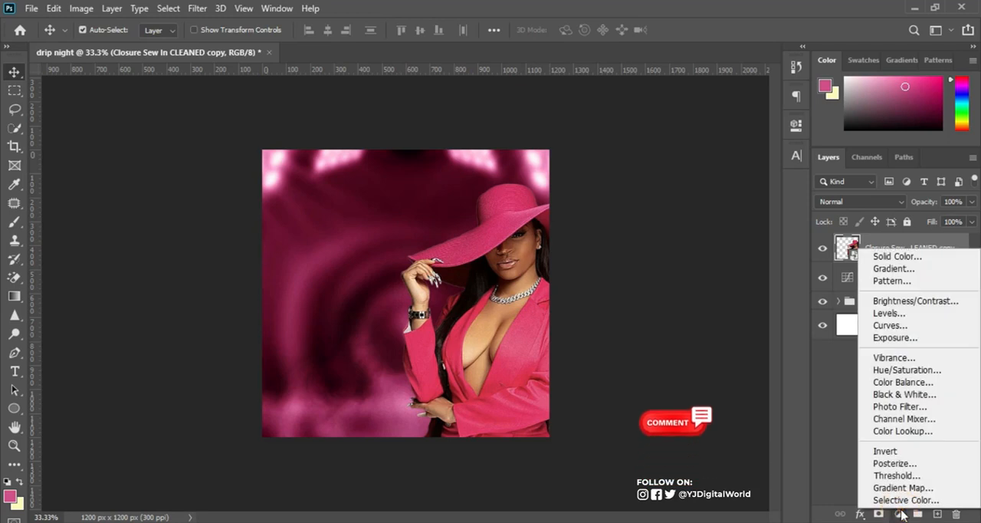
{"action": "left_click", "coordinate": [895, 325]}
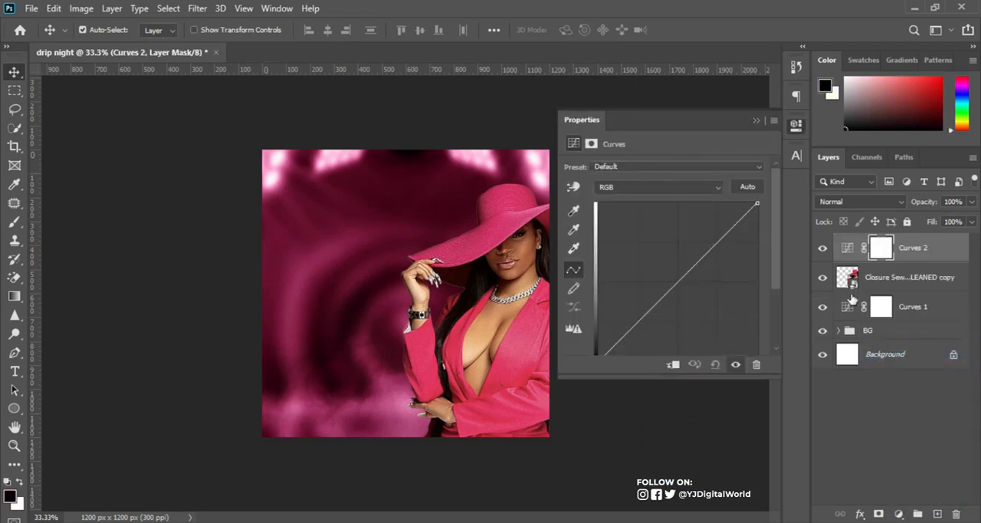
{"action": "left_click_drag", "start_coordinate": [627, 330], "coordinate": [633, 338]}
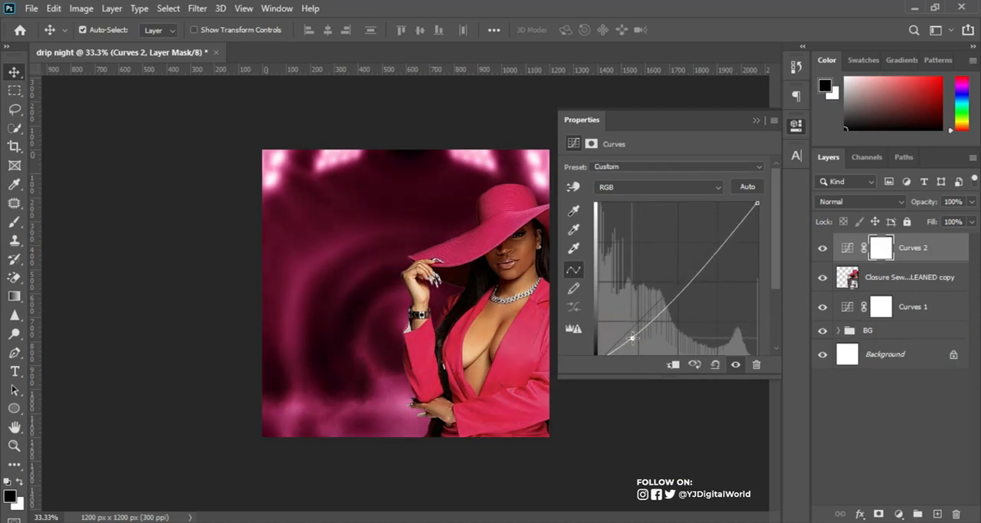
{"action": "left_click", "coordinate": [674, 367]}
{"action": "left_click_drag", "start_coordinate": [633, 338], "coordinate": [638, 345]}
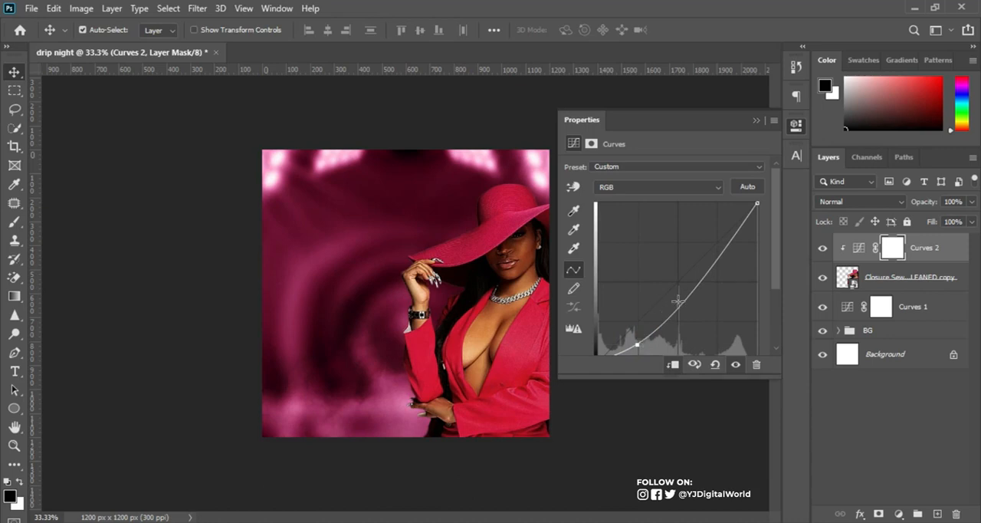
{"action": "left_click_drag", "start_coordinate": [727, 247], "coordinate": [721, 239]}
{"action": "left_click_drag", "start_coordinate": [637, 344], "coordinate": [635, 342]}
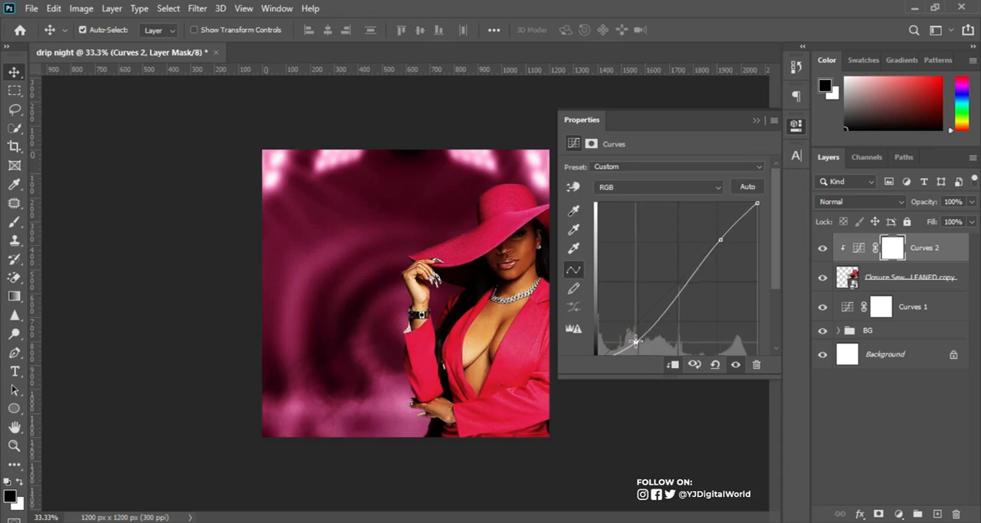
{"action": "left_click", "coordinate": [756, 120]}
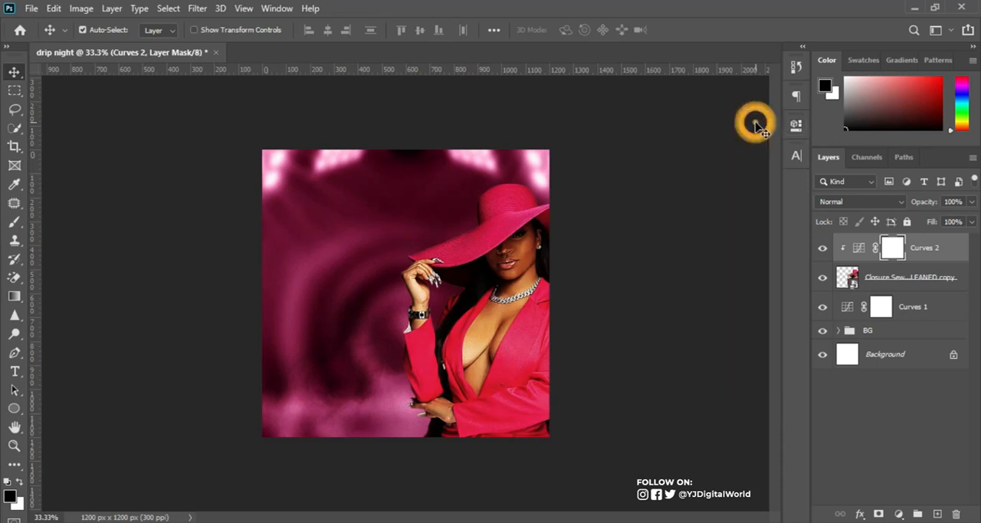
Add a Hue/Saturation adjustment clipped to the woman's layer and slightly lower the Master saturation.
{"action": "left_click", "coordinate": [902, 514]}
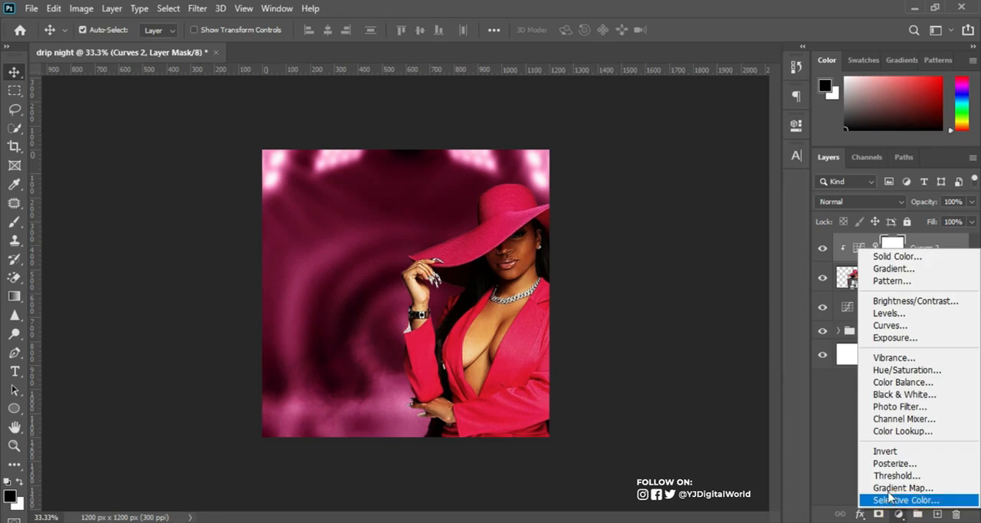
{"action": "left_click", "coordinate": [920, 371]}
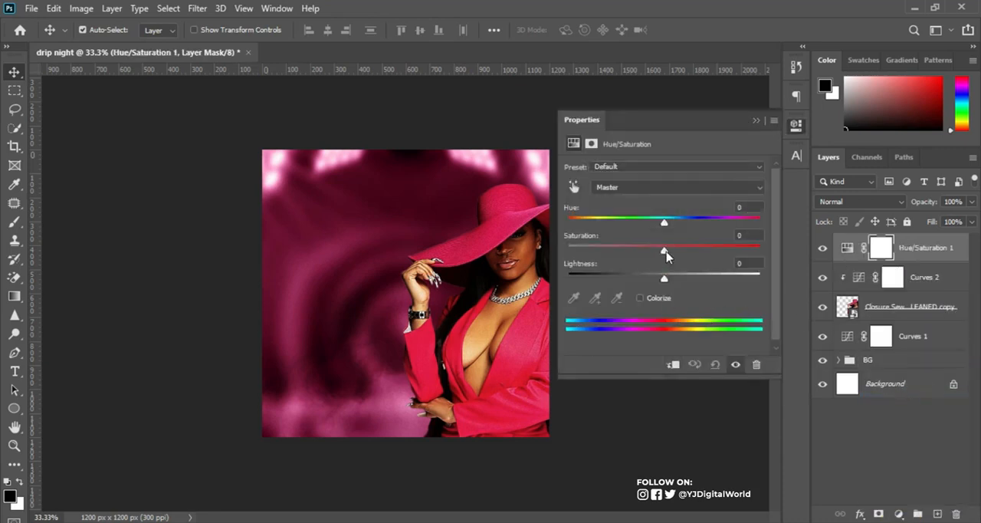
{"action": "left_click", "coordinate": [673, 365]}
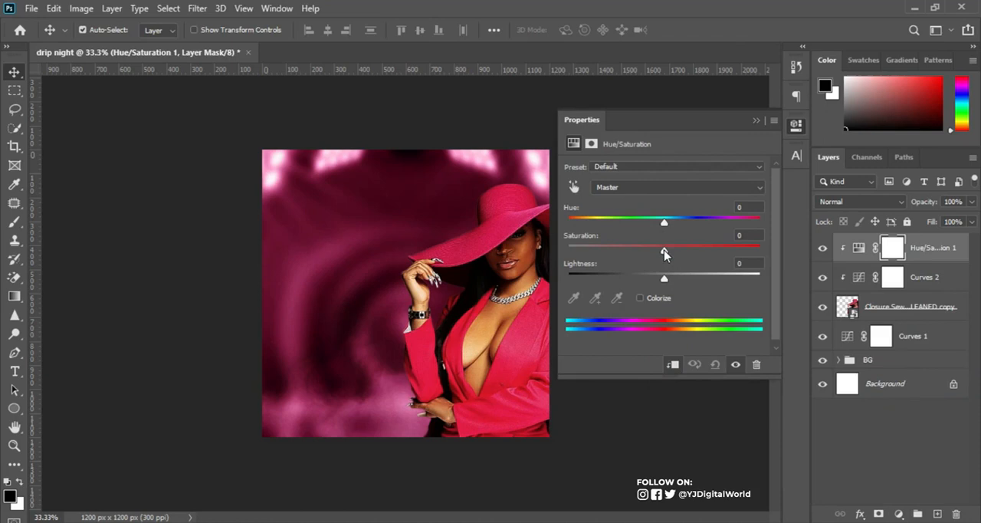
{"action": "left_click_drag", "start_coordinate": [664, 253], "coordinate": [653, 253]}
In the Hue/Saturation adjustment, raise the Reds saturation to about +6 and the Yellows saturation to +13.
{"action": "left_click", "coordinate": [685, 189]}
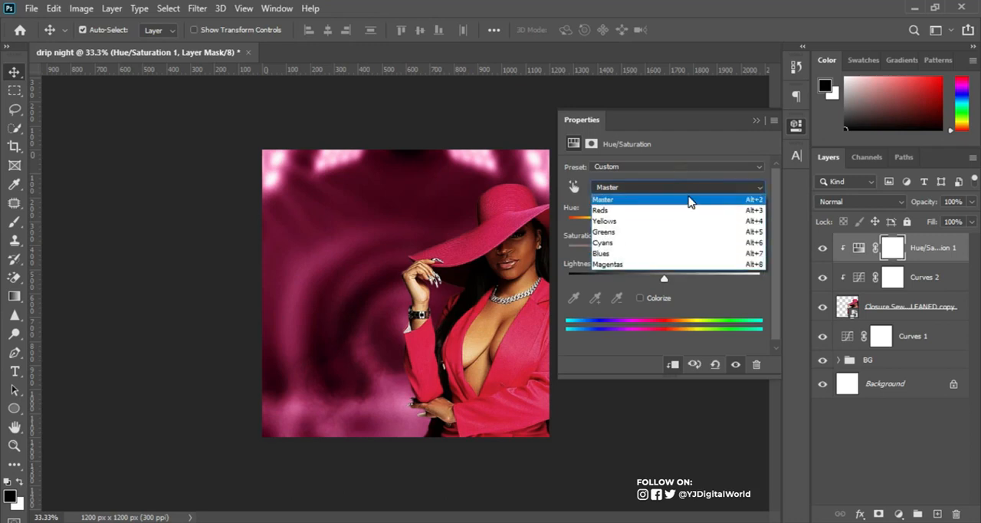
{"action": "left_click", "coordinate": [690, 188]}
{"action": "left_click", "coordinate": [690, 188]}
{"action": "left_click", "coordinate": [671, 211]}
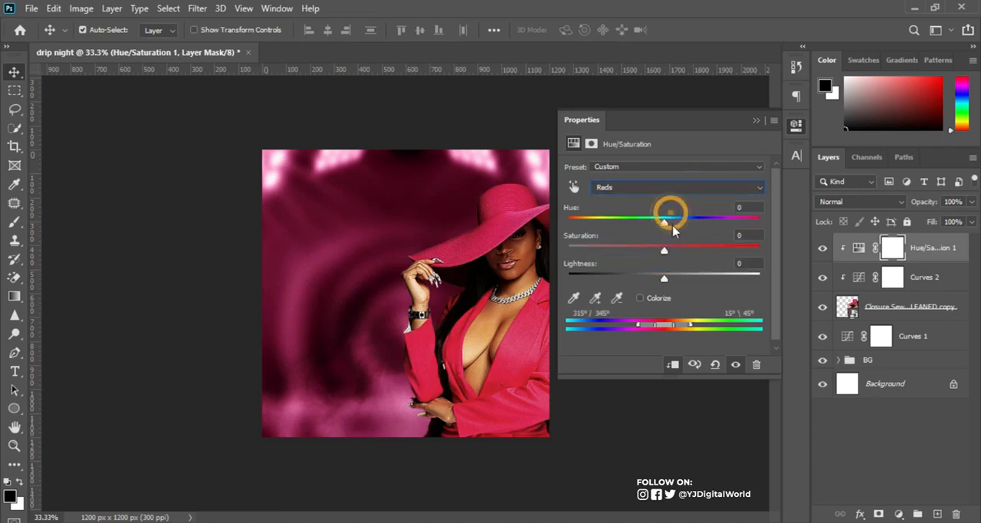
{"action": "left_click_drag", "start_coordinate": [664, 250], "coordinate": [670, 250]}
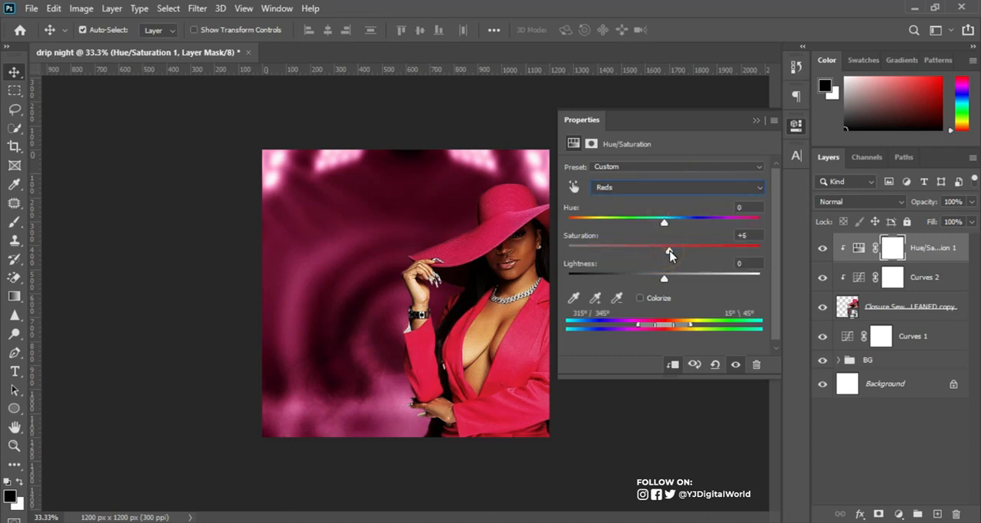
{"action": "left_click", "coordinate": [667, 251]}
{"action": "left_click", "coordinate": [680, 188]}
{"action": "left_click", "coordinate": [682, 221]}
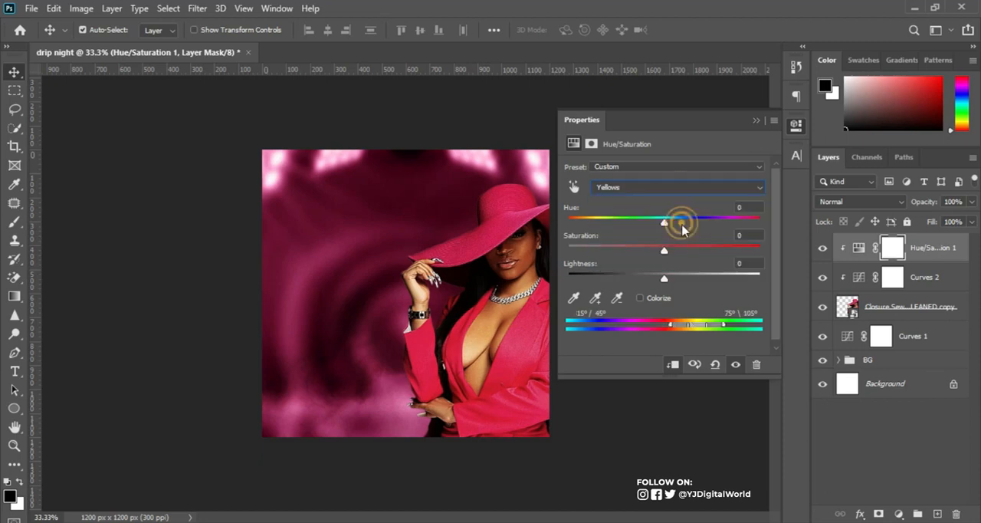
{"action": "left_click_drag", "start_coordinate": [666, 253], "coordinate": [681, 254]}
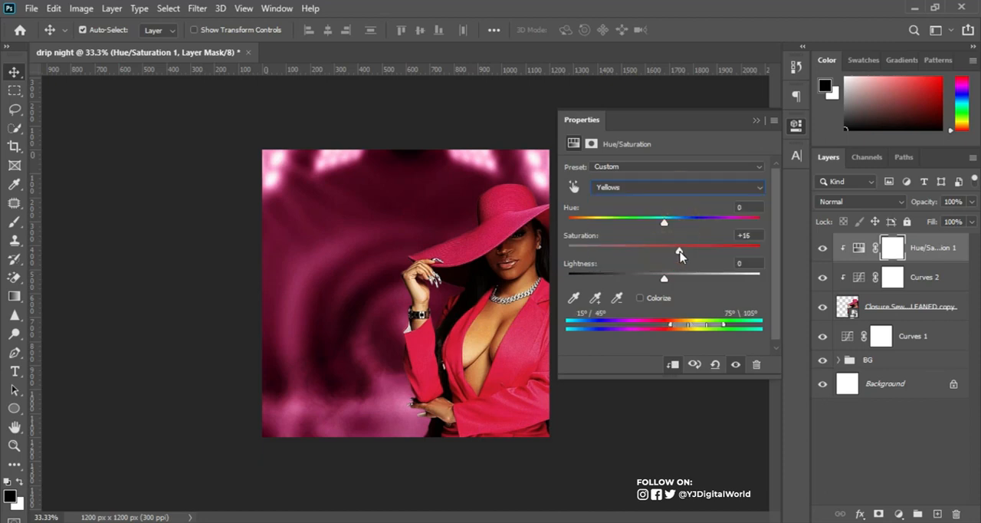
Compare the woman's image with and without the clipped Curves 2 and Hue/Saturation adjustments.
{"action": "left_click", "coordinate": [823, 279]}
{"action": "left_click", "coordinate": [822, 281]}
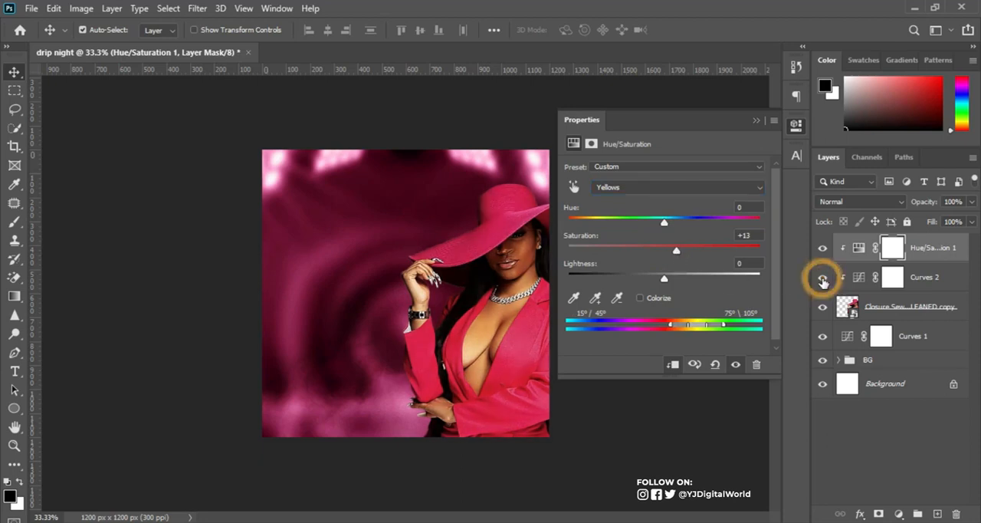
{"action": "left_click", "coordinate": [823, 280]}
{"action": "left_click", "coordinate": [823, 281]}
{"action": "left_click", "coordinate": [823, 281]}
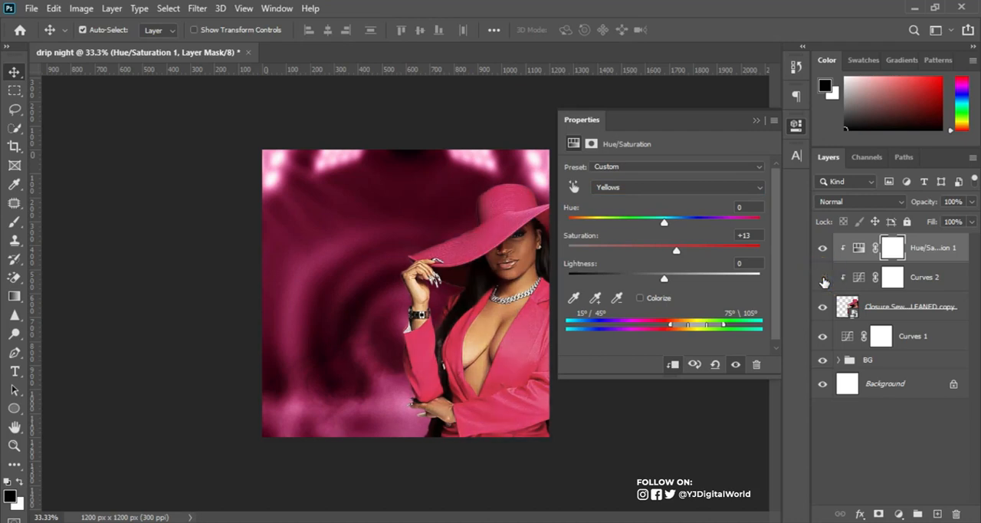
{"action": "left_click", "coordinate": [823, 280]}
{"action": "left_click", "coordinate": [822, 250]}
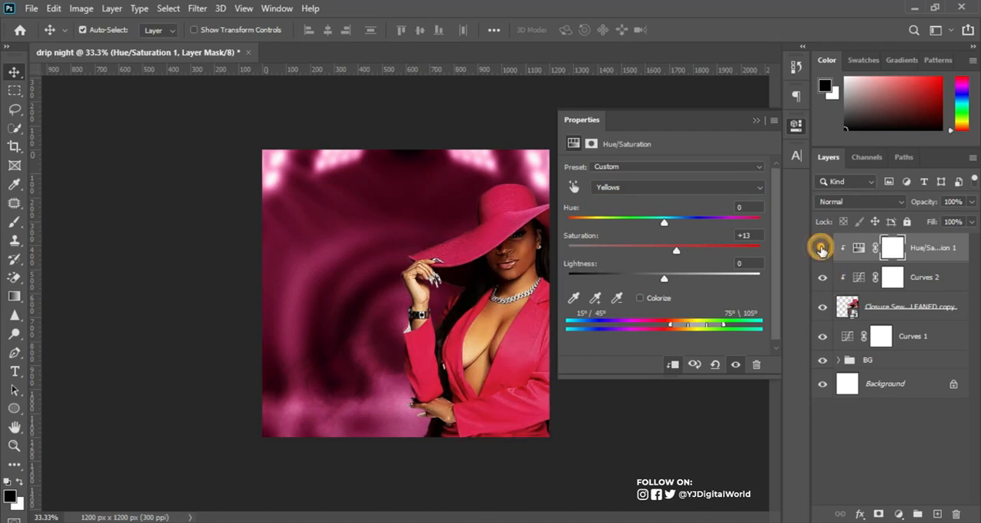
{"action": "left_click", "coordinate": [822, 250]}
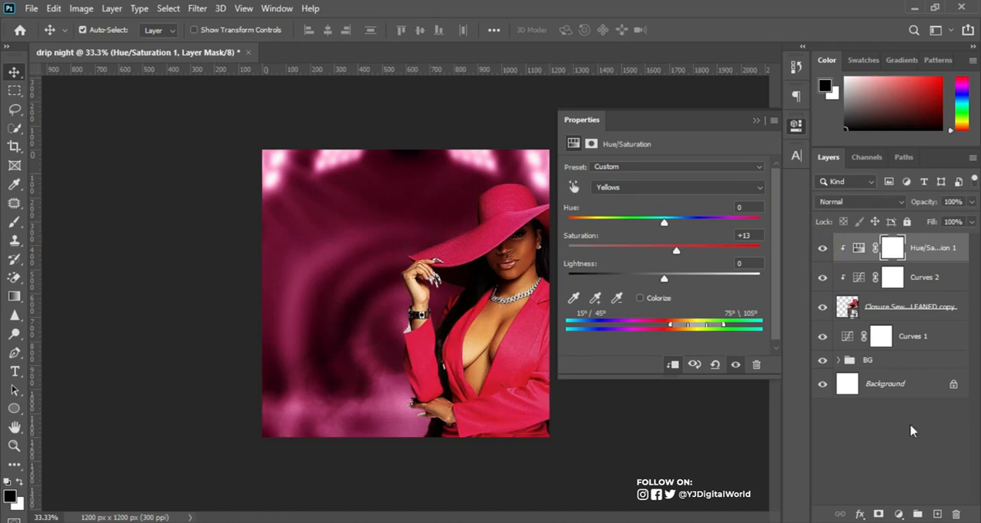
Add a Selective Color adjustment clipped to the woman's layer, set Yellow to +9% for the Yellows, and compare before and after.
{"action": "left_click", "coordinate": [900, 515]}
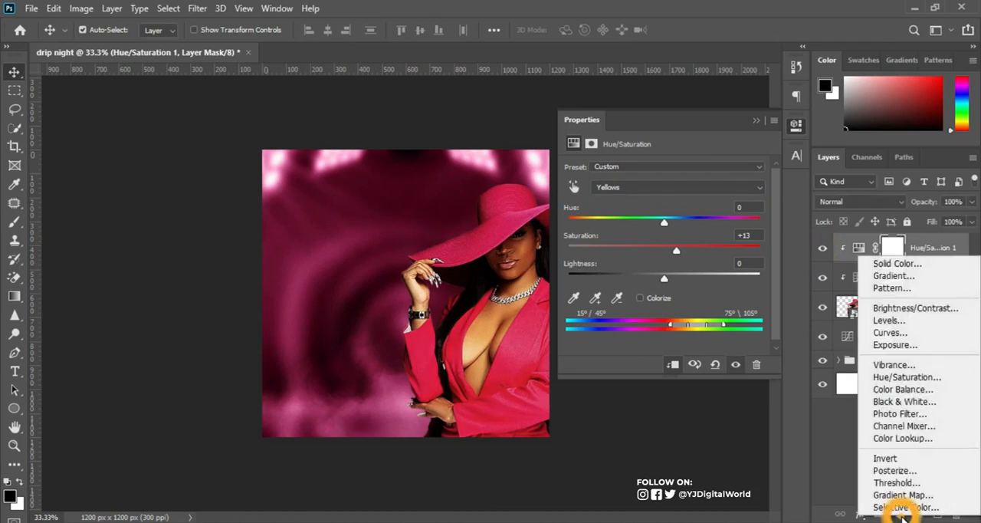
{"action": "left_click", "coordinate": [902, 502]}
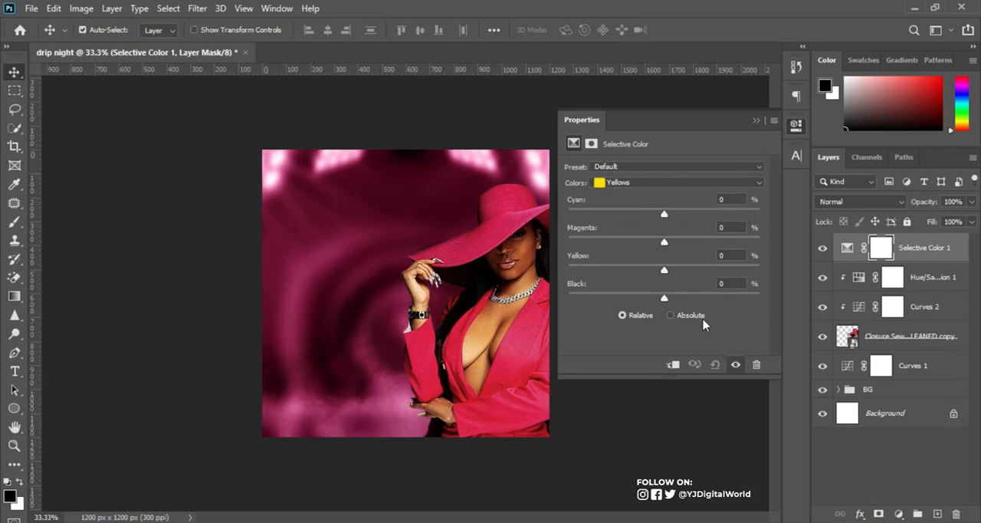
{"action": "left_click", "coordinate": [653, 184]}
{"action": "left_click", "coordinate": [656, 205]}
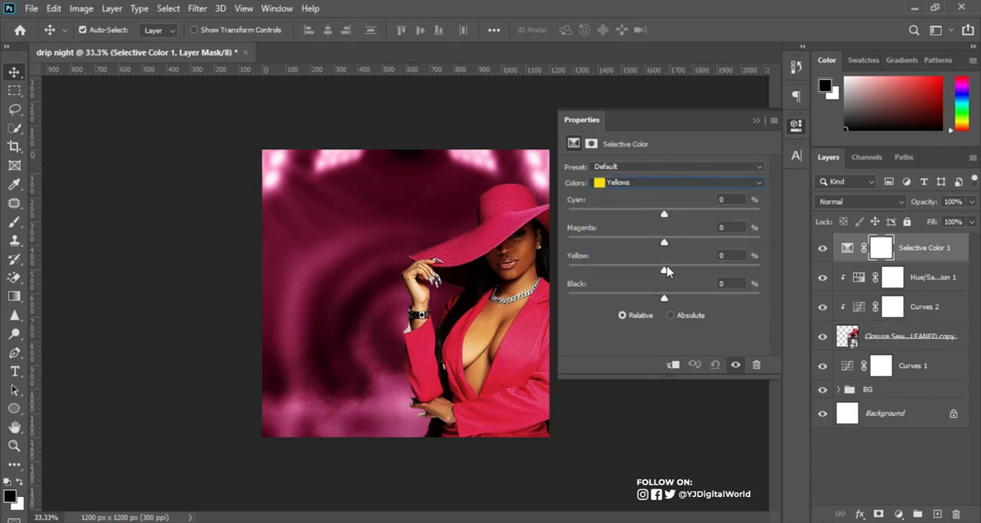
{"action": "left_click_drag", "start_coordinate": [664, 274], "coordinate": [671, 275]}
{"action": "mouse_move", "coordinate": [663, 218]}
{"action": "left_mouse_down"}
{"action": "mouse_move", "coordinate": [591, 222]}
{"action": "mouse_move", "coordinate": [665, 219]}
{"action": "left_mouse_up"}
{"action": "left_click", "coordinate": [750, 122]}
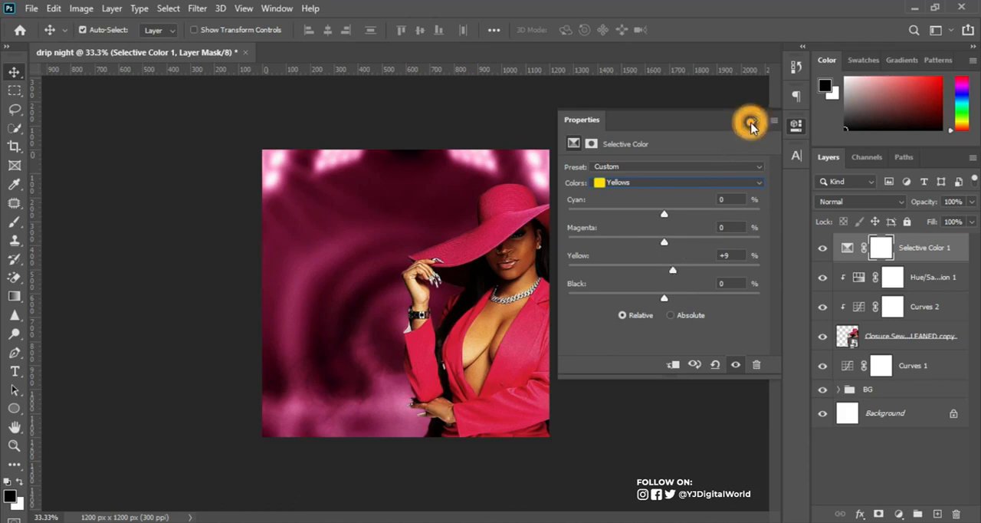
{"action": "left_click", "coordinate": [678, 363]}
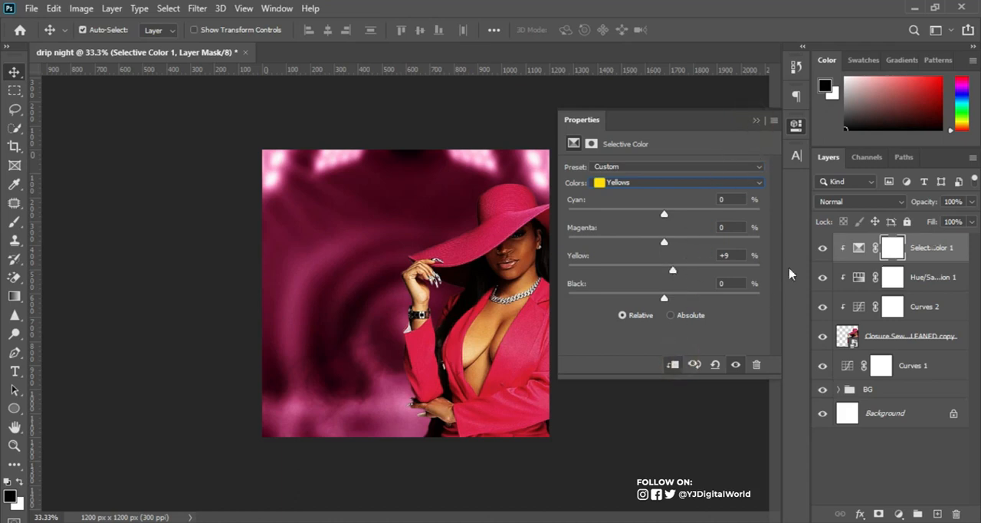
{"action": "left_click", "coordinate": [823, 249]}
{"action": "left_click", "coordinate": [823, 249]}
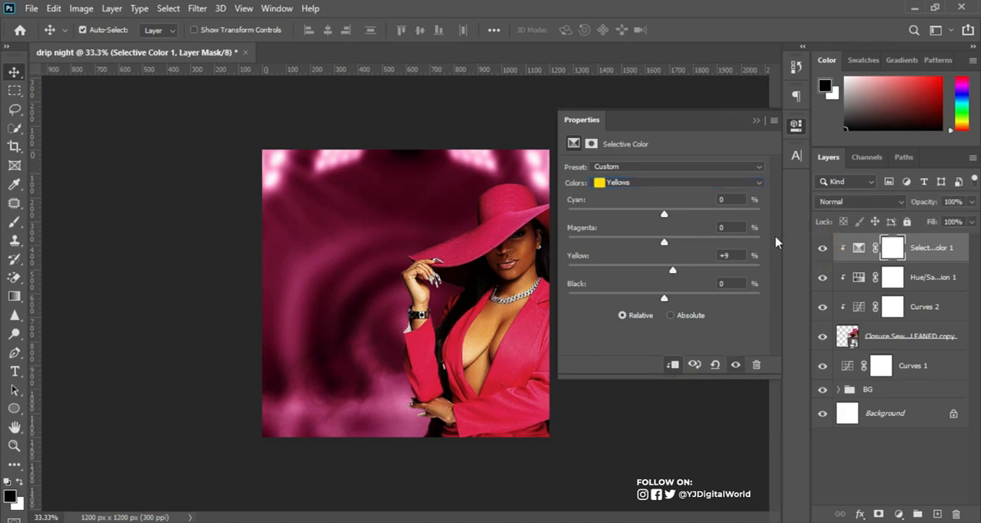
{"action": "left_click", "coordinate": [754, 122]}
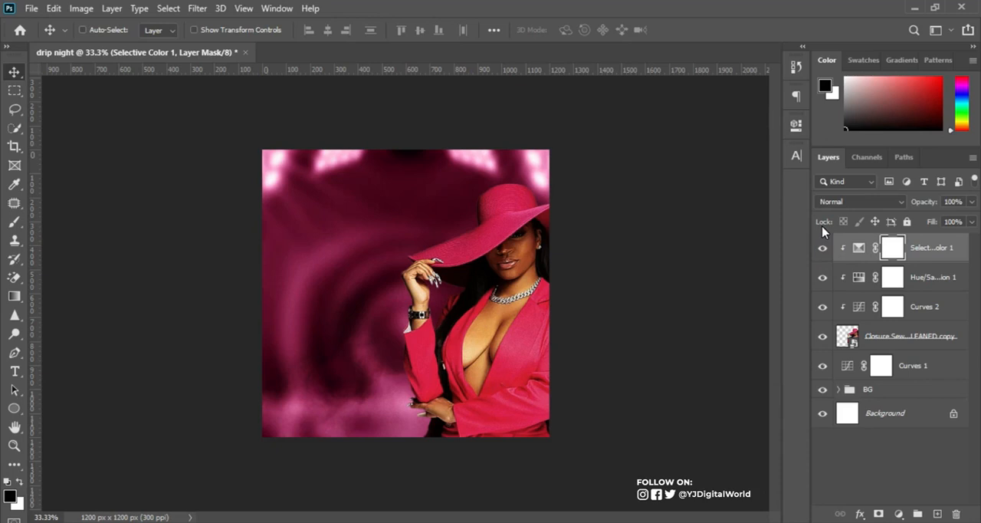
Compare the woman's image with and without the clipped Selective Color, Hue/Saturation and Curves 2 adjustments.
{"action": "key", "text": "ctrl+0"}
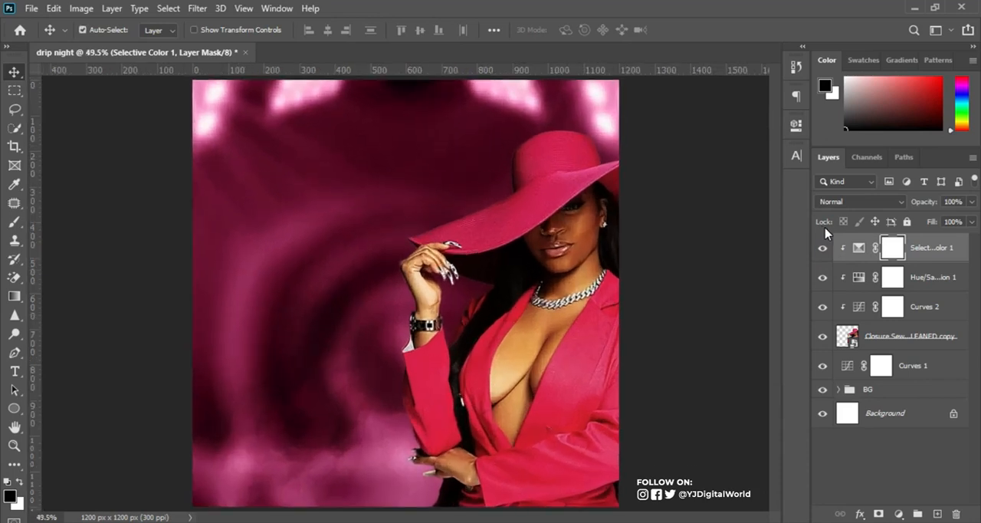
{"action": "key", "text": "ctrl+plus"}
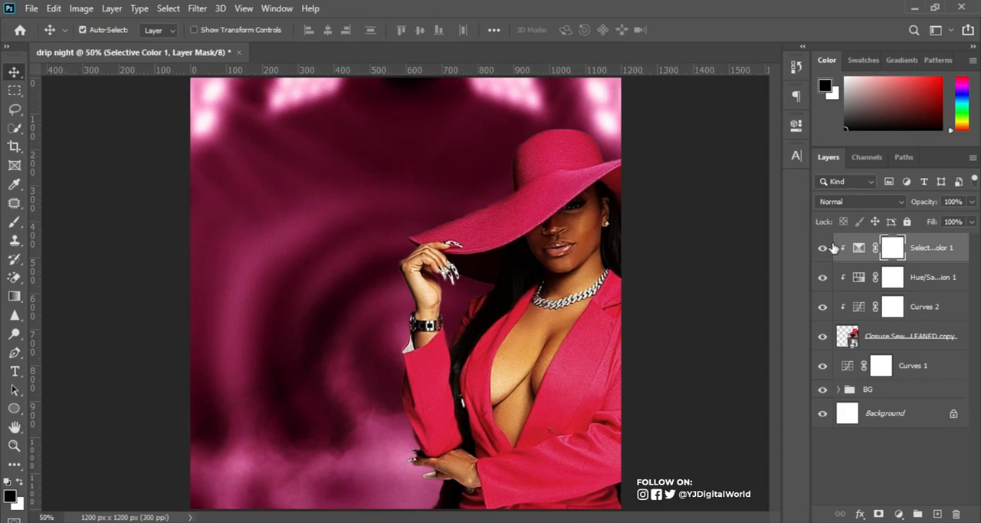
{"action": "left_click", "coordinate": [824, 250]}
{"action": "left_click", "coordinate": [823, 249]}
{"action": "left_click", "coordinate": [824, 277]}
{"action": "left_click", "coordinate": [824, 306]}
{"action": "left_click", "coordinate": [824, 307]}
{"action": "left_click", "coordinate": [824, 306]}
{"action": "left_click", "coordinate": [824, 306]}
Soften the Curves 2 contrast by slightly raising the shadow point and lowering the highlight point, and compare before and after.
{"action": "double_click", "coordinate": [860, 307]}
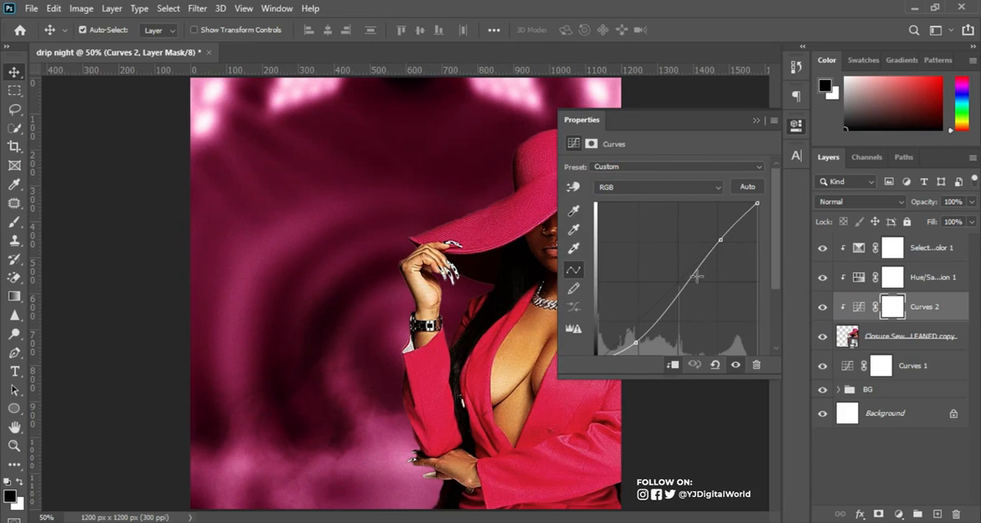
{"action": "left_click_drag", "start_coordinate": [634, 342], "coordinate": [631, 335]}
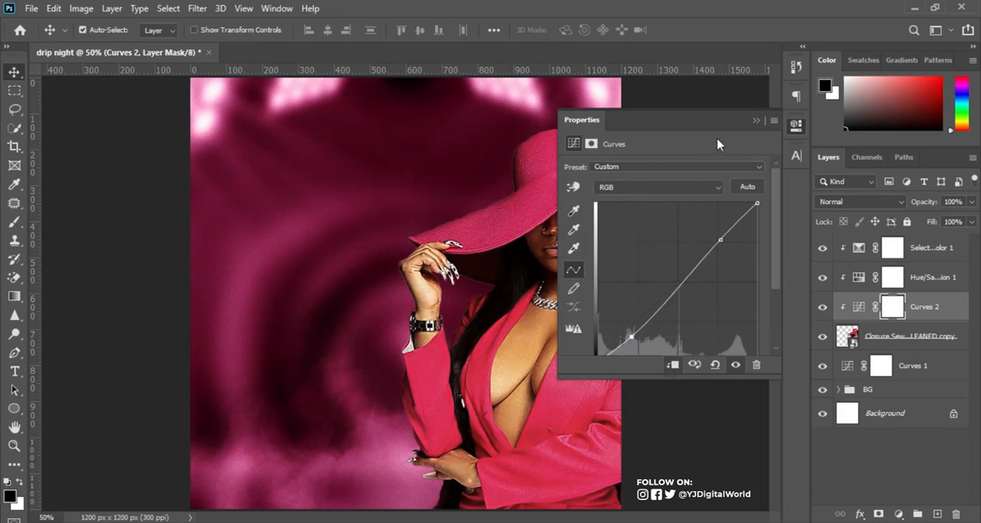
{"action": "mouse_move", "coordinate": [721, 240]}
{"action": "left_mouse_down"}
{"action": "mouse_move", "coordinate": [716, 229]}
{"action": "mouse_move", "coordinate": [722, 242]}
{"action": "left_mouse_up"}
{"action": "left_click", "coordinate": [756, 120]}
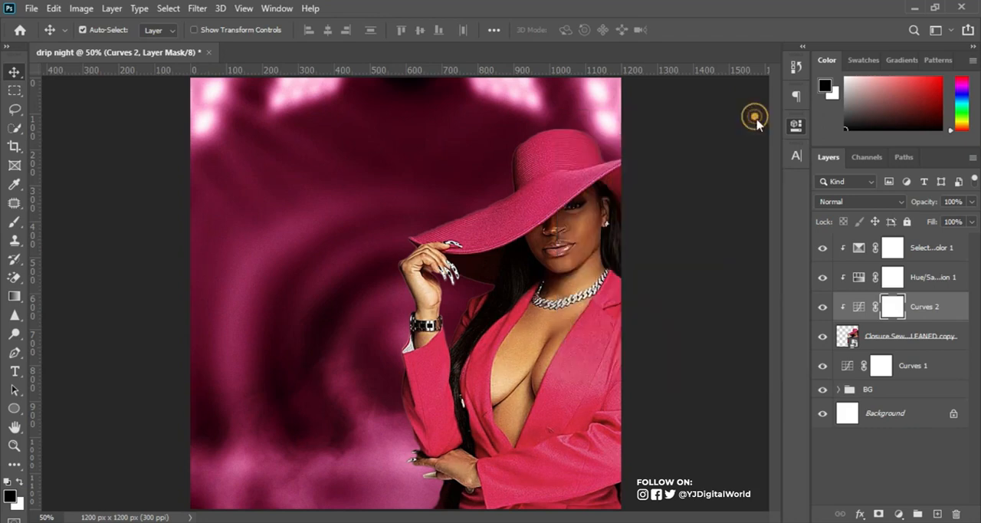
{"action": "left_click", "coordinate": [822, 308]}
{"action": "left_click", "coordinate": [822, 308]}
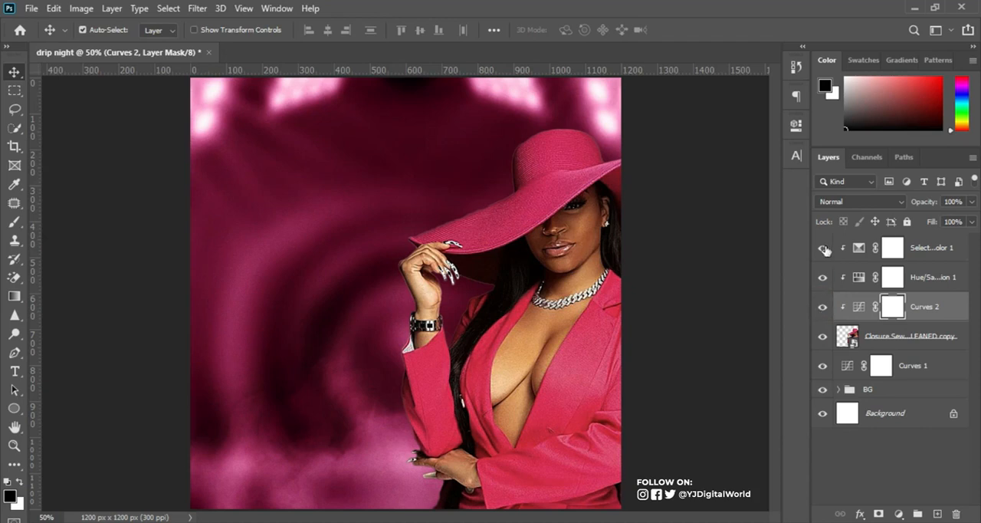
Group the woman's layer with its three clipped adjustments and rename the group "model".
{"action": "left_click", "coordinate": [937, 340]}
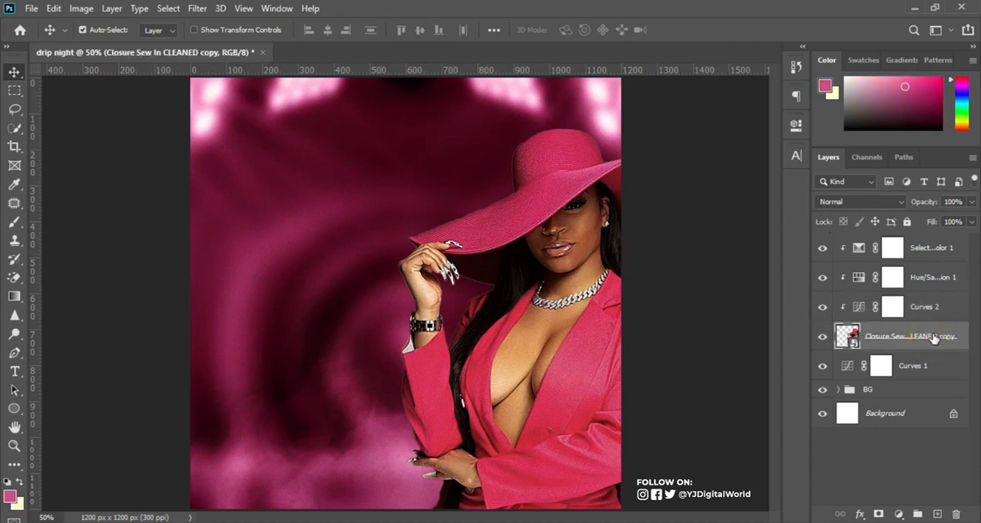
{"action": "left_click", "coordinate": [939, 251], "text": "shift"}
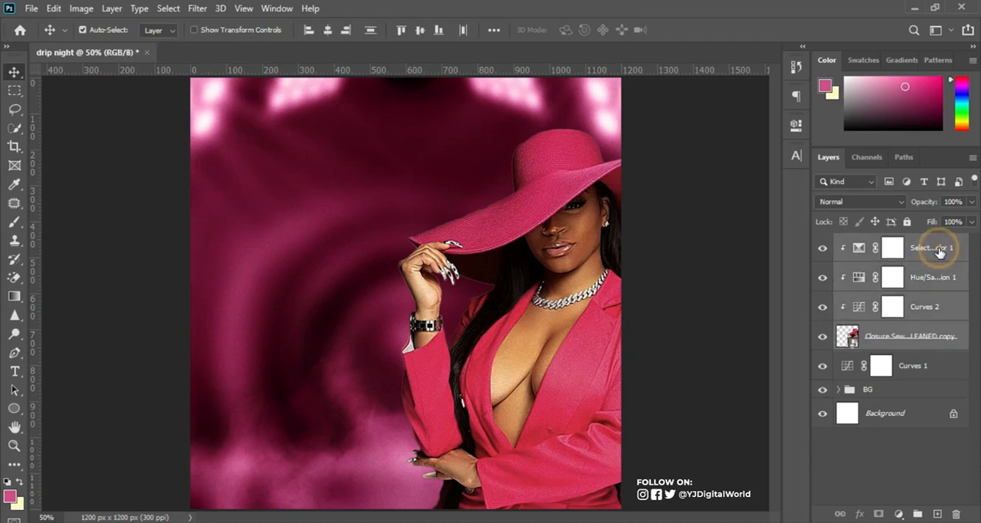
{"action": "key", "text": "ctrl+g"}
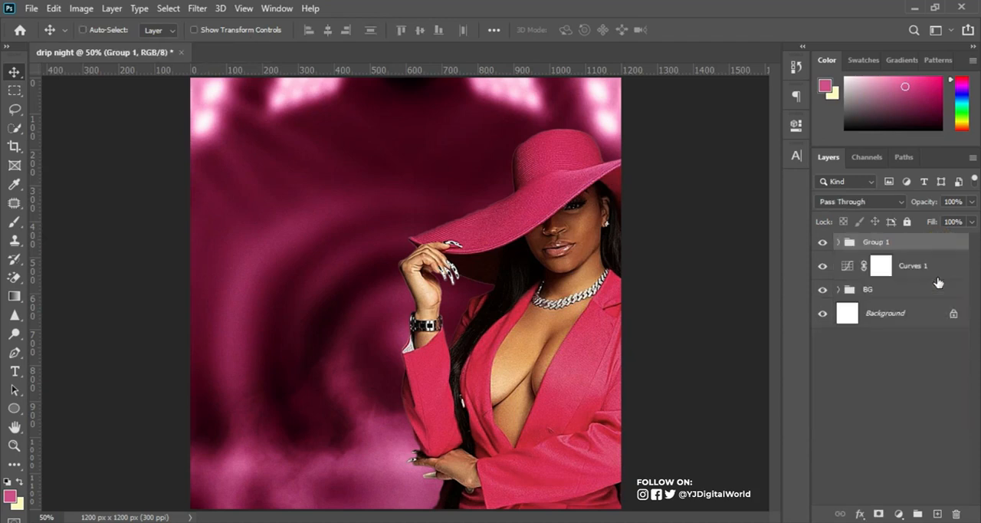
{"action": "left_click", "coordinate": [824, 242]}
{"action": "left_click", "coordinate": [824, 243]}
{"action": "double_click", "coordinate": [869, 242]}
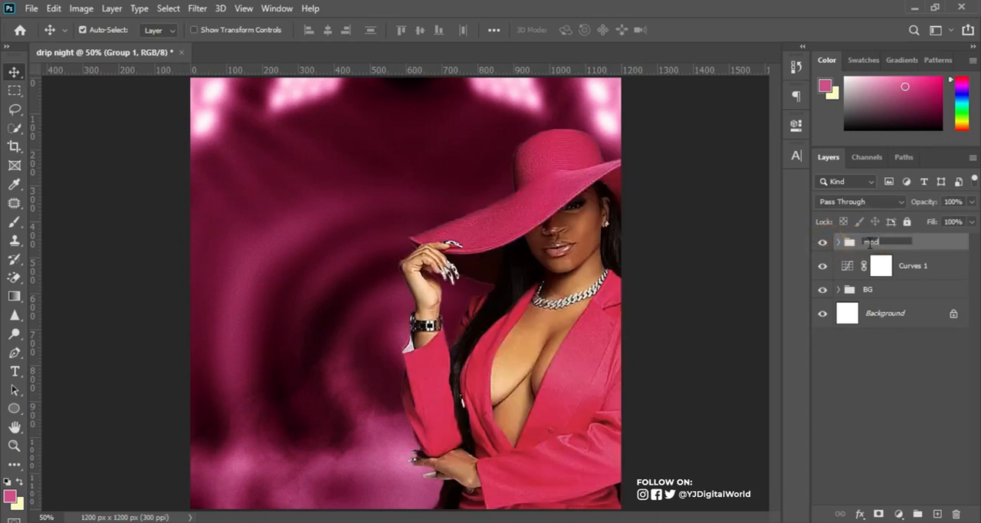
{"action": "type", "text": "model"}
{"action": "key", "text": "Return"}
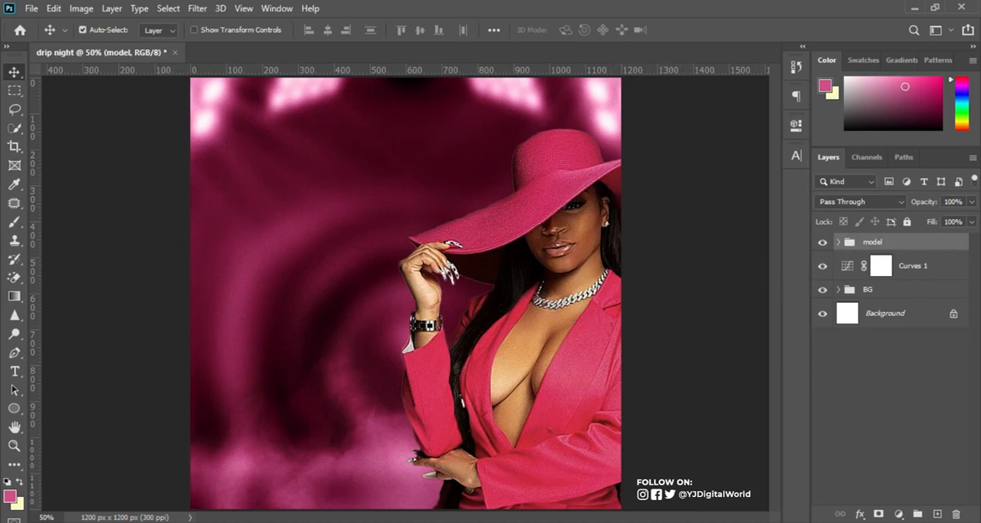
Copy "FLAMESRECORDS ENTERTAINMENT PRESENTS" from the Notepad text and switch back to Photoshop with the Horizontal Type tool.
{"action": "key", "text": "alt+Tab"}
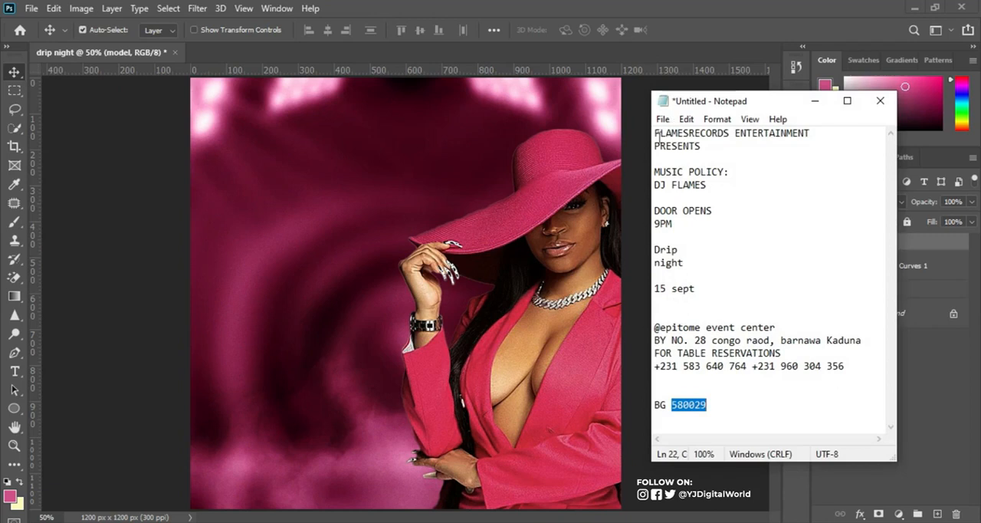
{"action": "left_click_drag", "start_coordinate": [653, 135], "coordinate": [822, 141]}
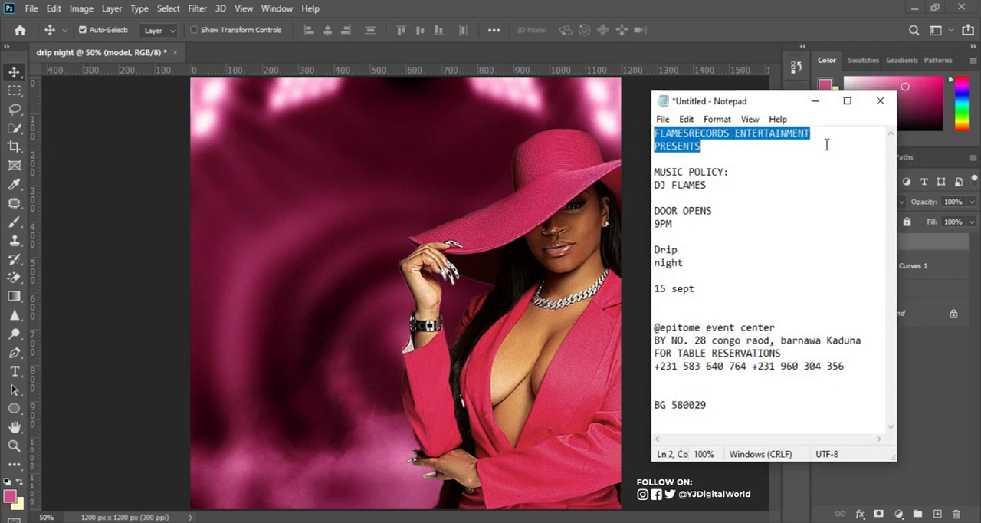
{"action": "key", "text": "alt+Tab"}
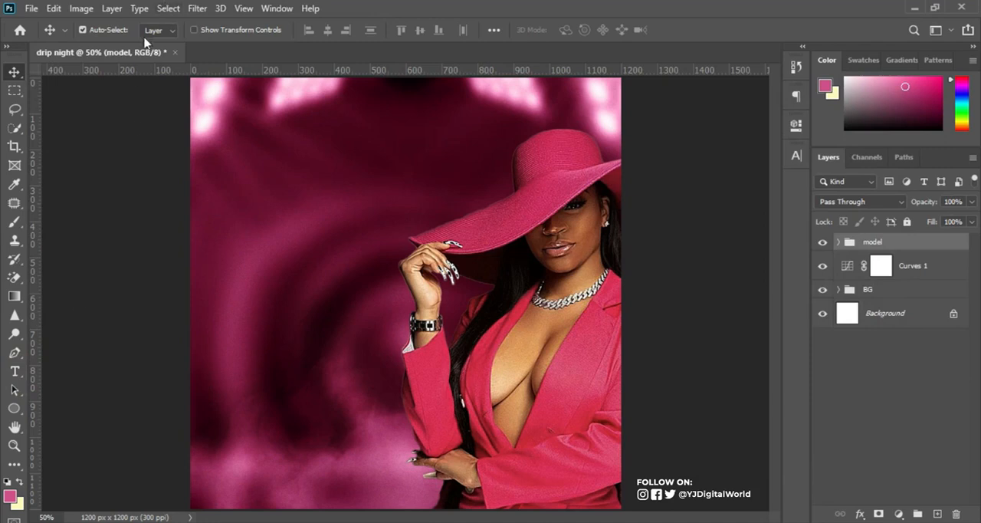
{"action": "left_click", "coordinate": [14, 371]}
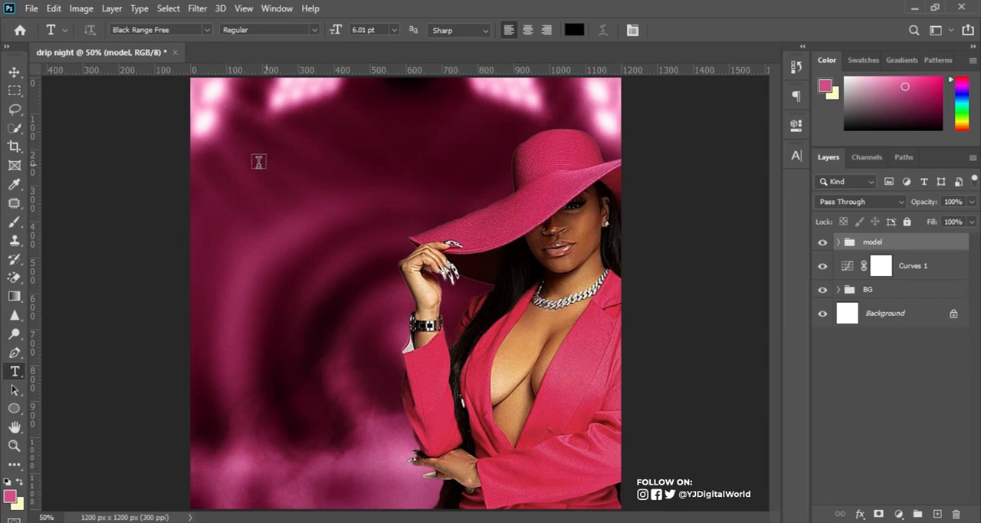
Add a guide layout with 60 px margins on all four sides of the canvas.
{"action": "left_click", "coordinate": [244, 8]}
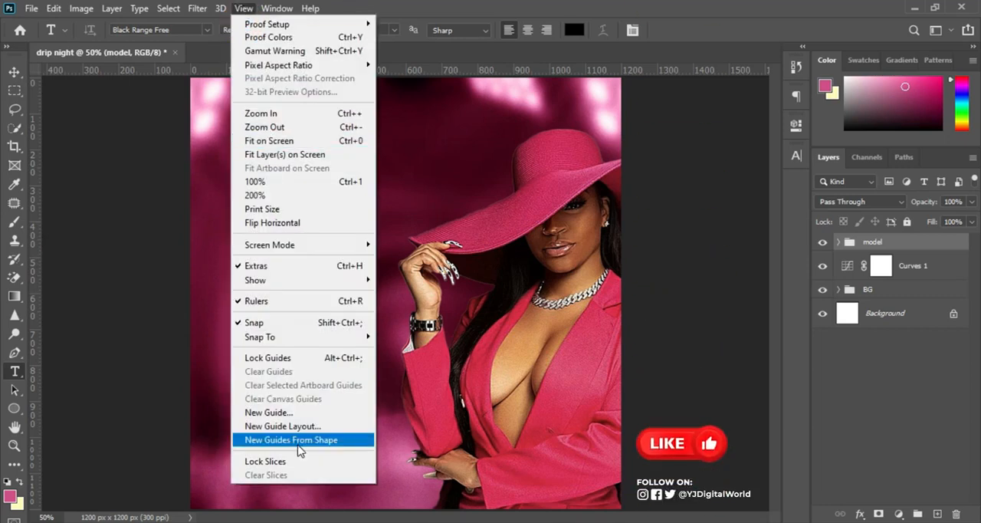
{"action": "left_click", "coordinate": [302, 426]}
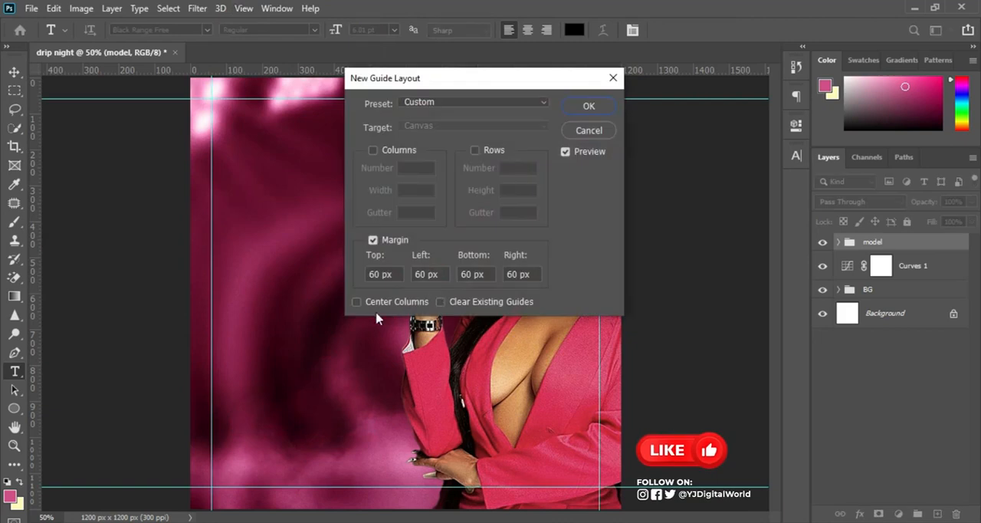
{"action": "left_click", "coordinate": [391, 274]}
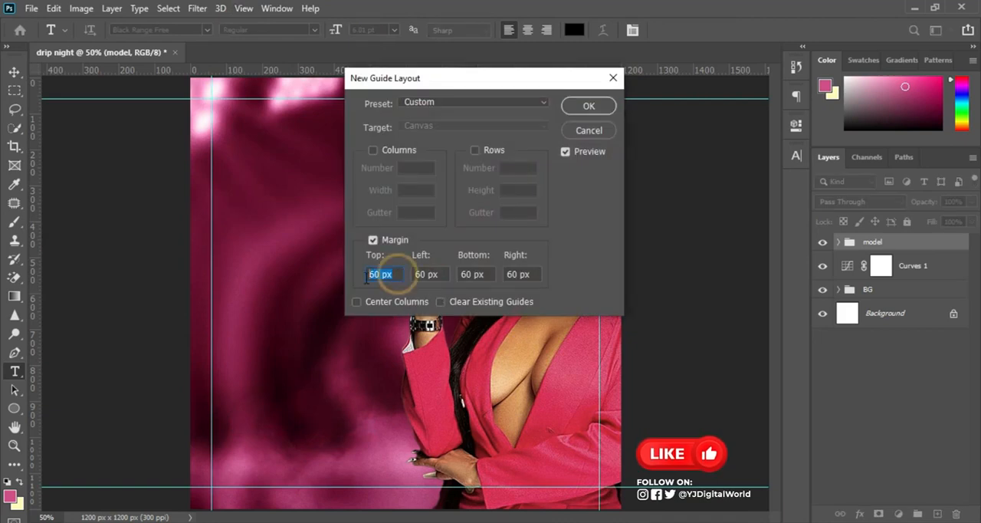
{"action": "left_click", "coordinate": [442, 273]}
{"action": "left_click", "coordinate": [485, 274]}
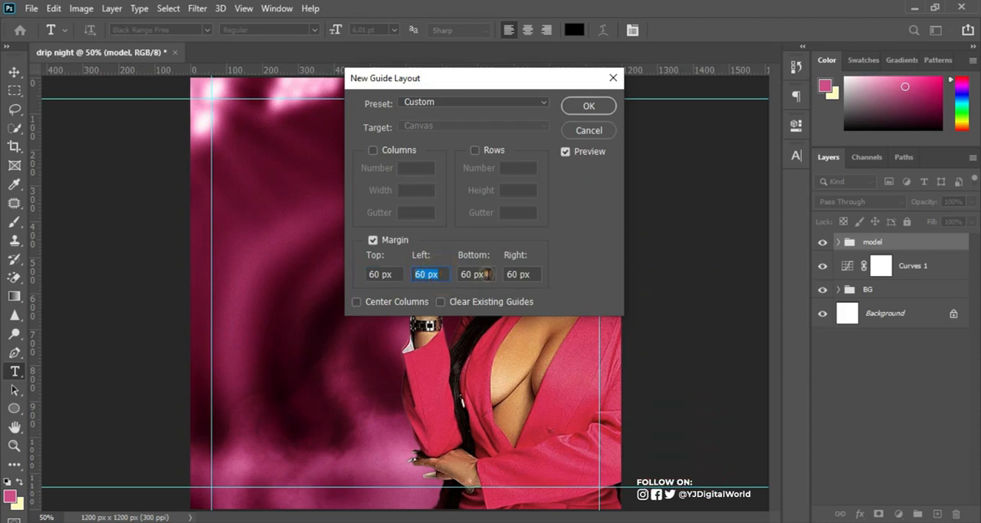
{"action": "left_click", "coordinate": [533, 275]}
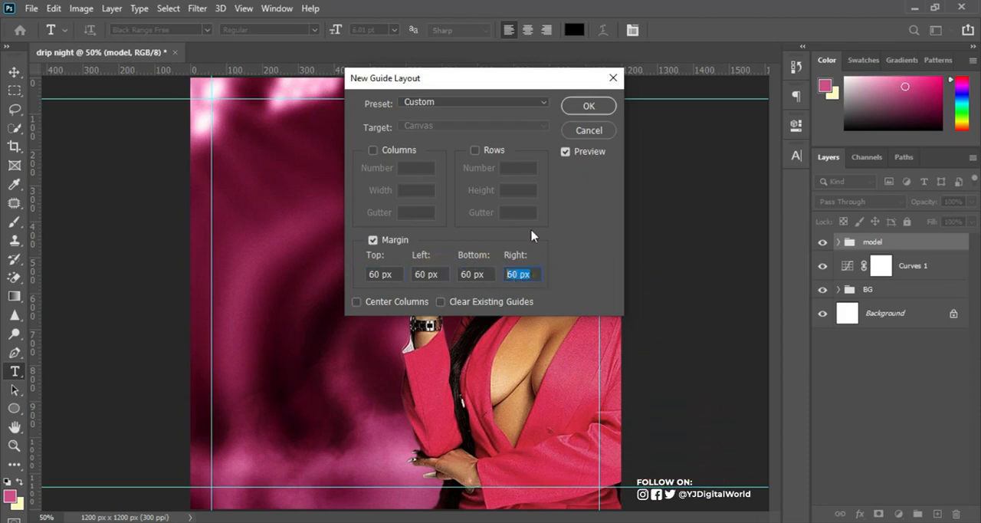
{"action": "left_click", "coordinate": [586, 107]}
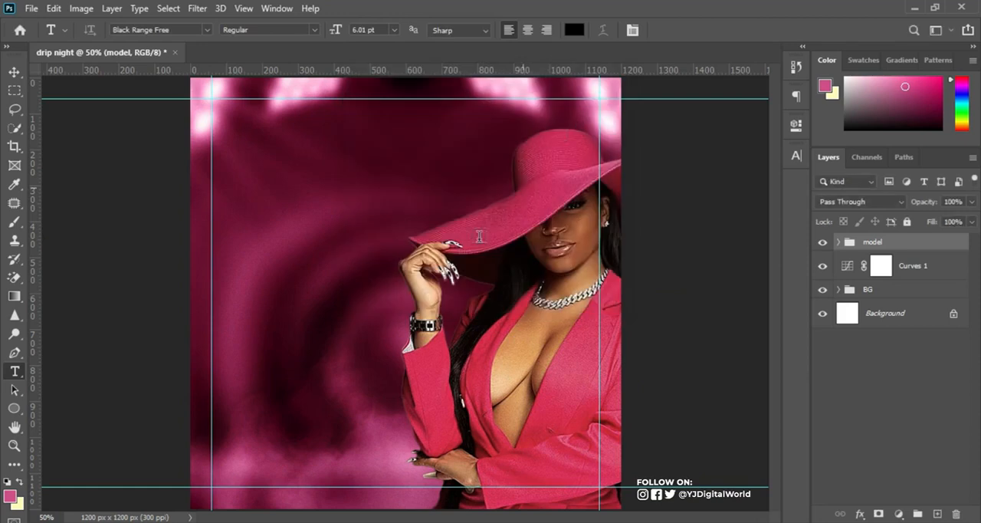
Paste "FLAMESRECORDS ENTERTAINMENT PRESENTS" as a text layer in the flyer's upper-left area and color it white (ffffff).
{"action": "left_click", "coordinate": [252, 173]}
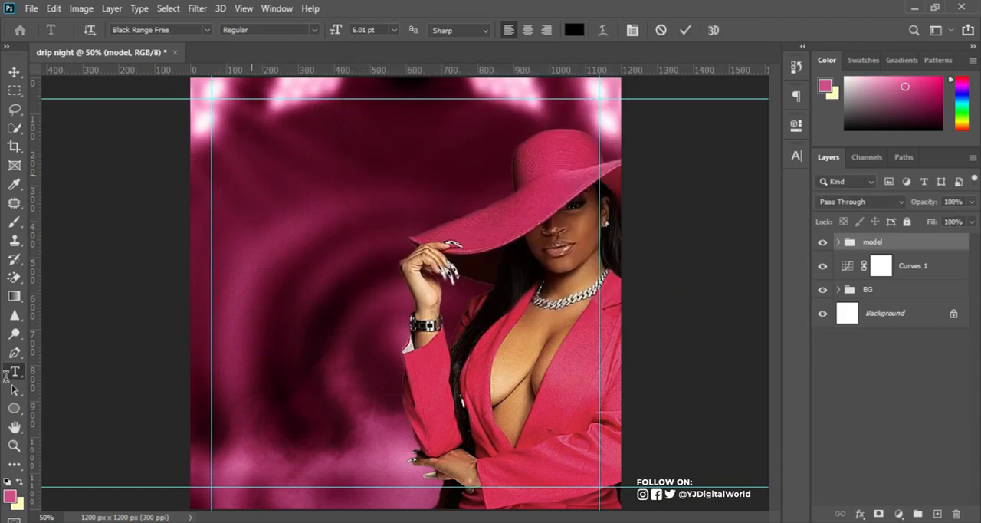
{"action": "key", "text": "ctrl+v"}
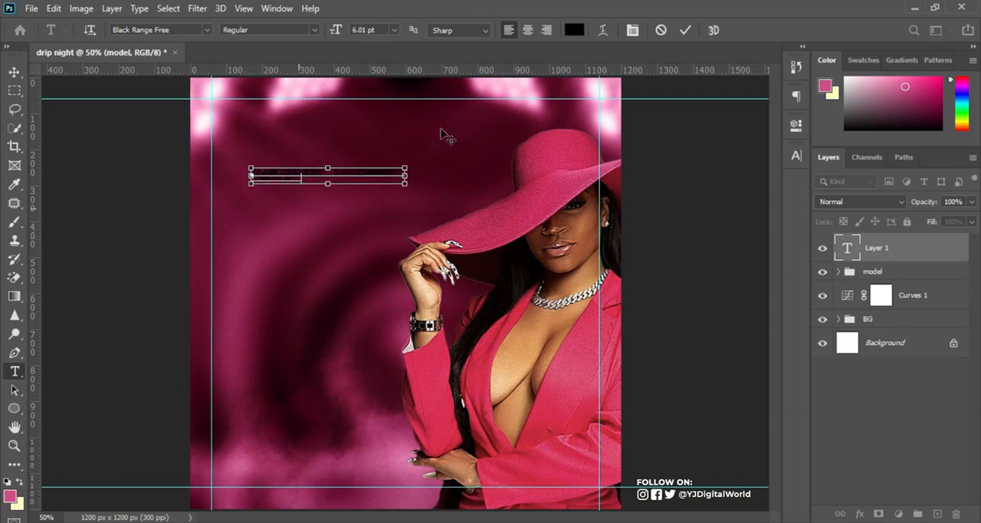
{"action": "left_click", "coordinate": [685, 31]}
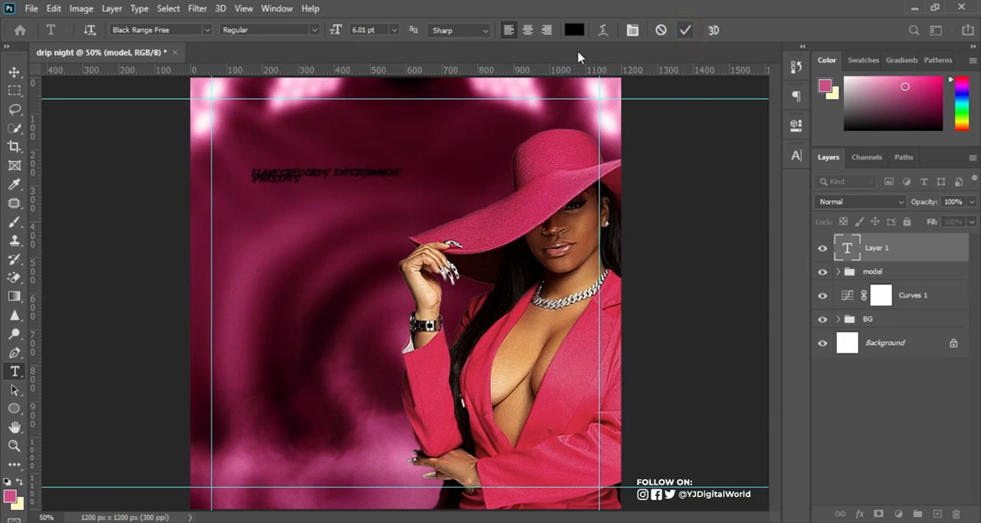
{"action": "left_click", "coordinate": [574, 30]}
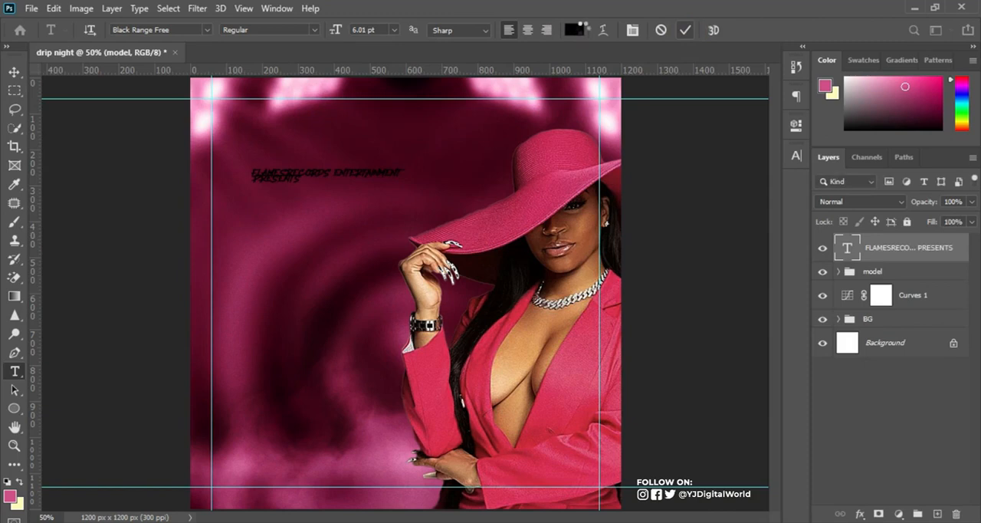
{"action": "left_click_drag", "start_coordinate": [604, 266], "coordinate": [584, 247]}
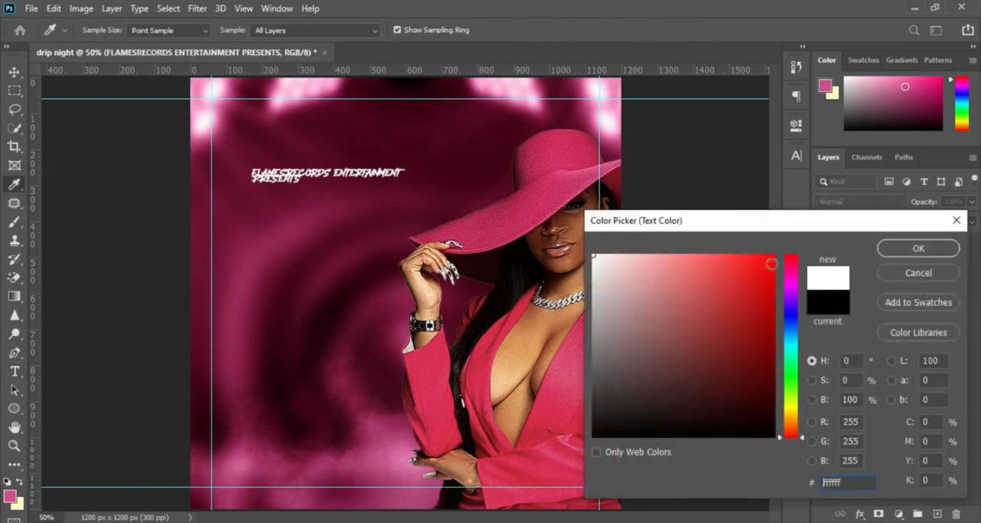
{"action": "left_click", "coordinate": [894, 253]}
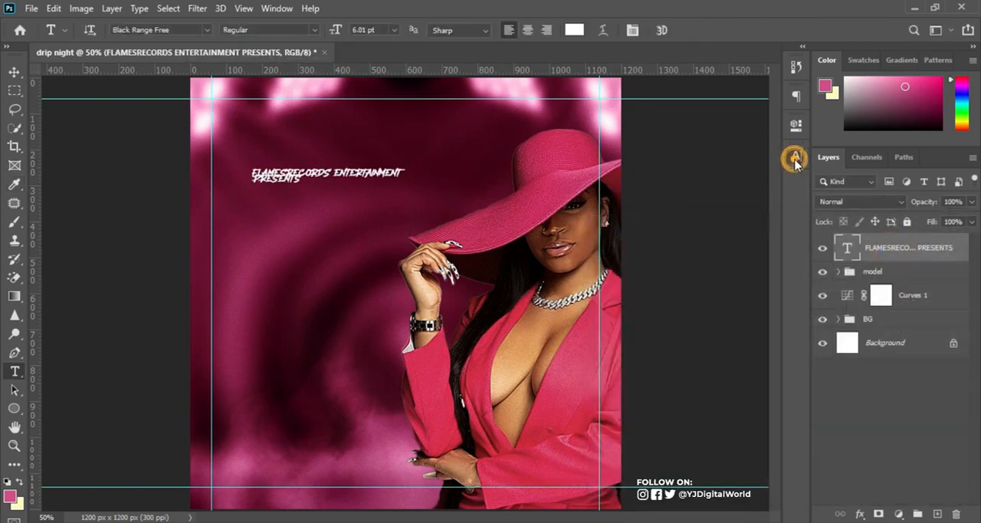
Set the text layer's font to Montserrat Thin with 5.79 pt leading.
{"action": "left_click", "coordinate": [796, 157]}
{"action": "left_click", "coordinate": [684, 175]}
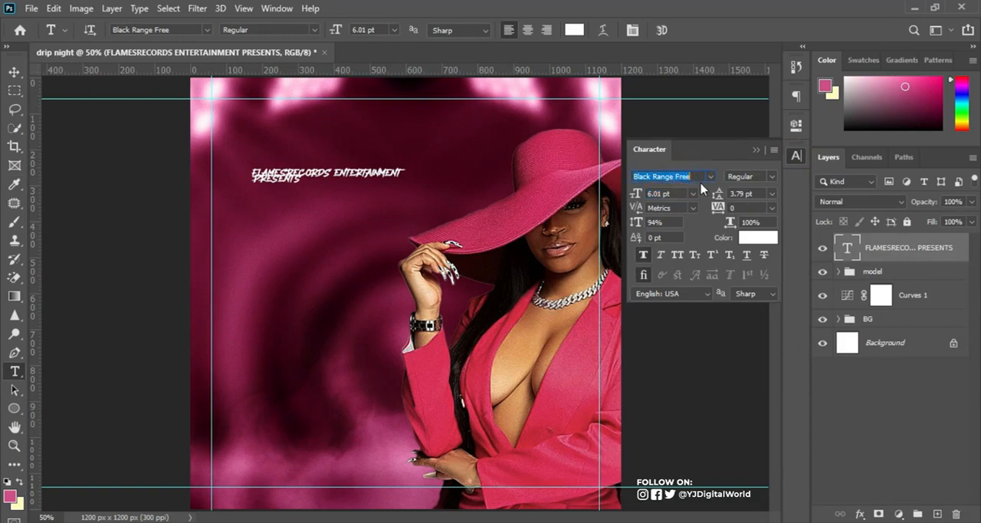
{"action": "type", "text": "montserrat"}
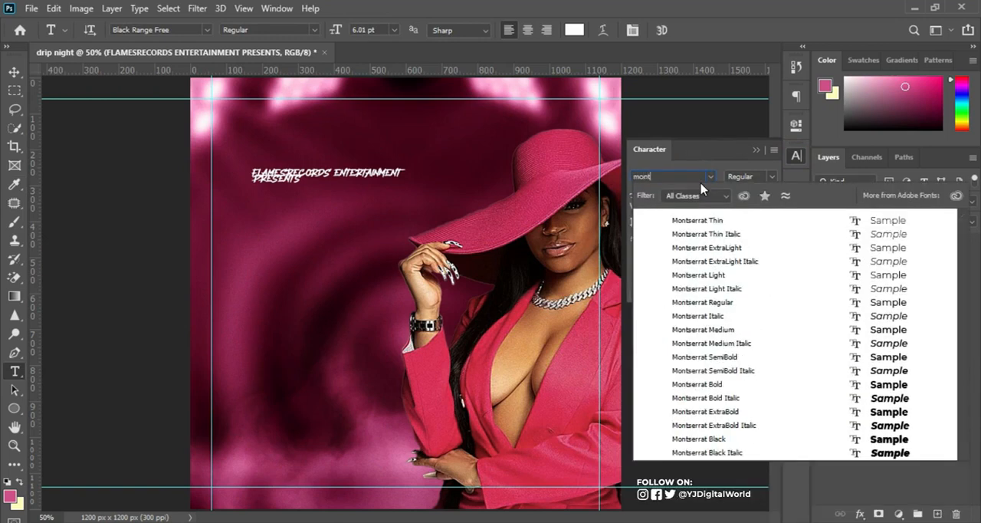
{"action": "key", "text": "Return"}
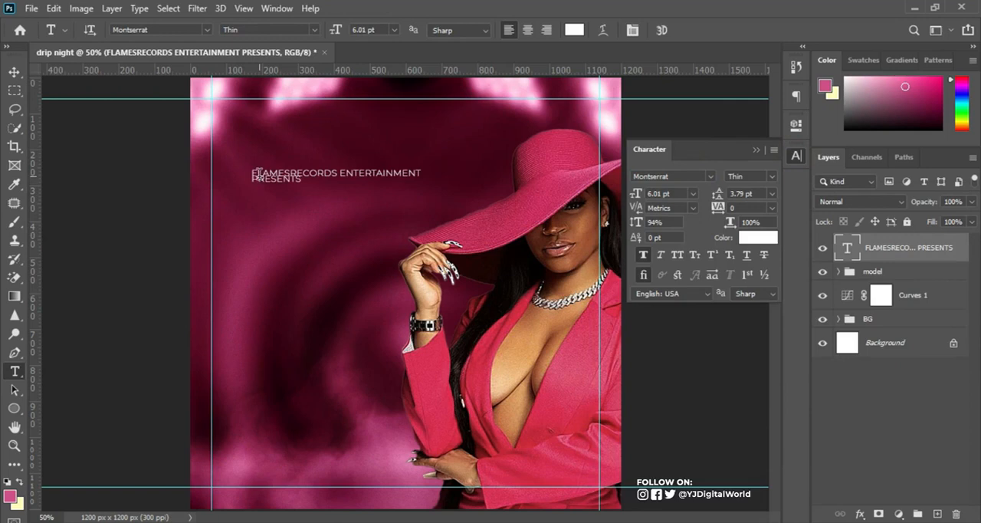
{"action": "left_click_drag", "start_coordinate": [718, 193], "coordinate": [720, 194]}
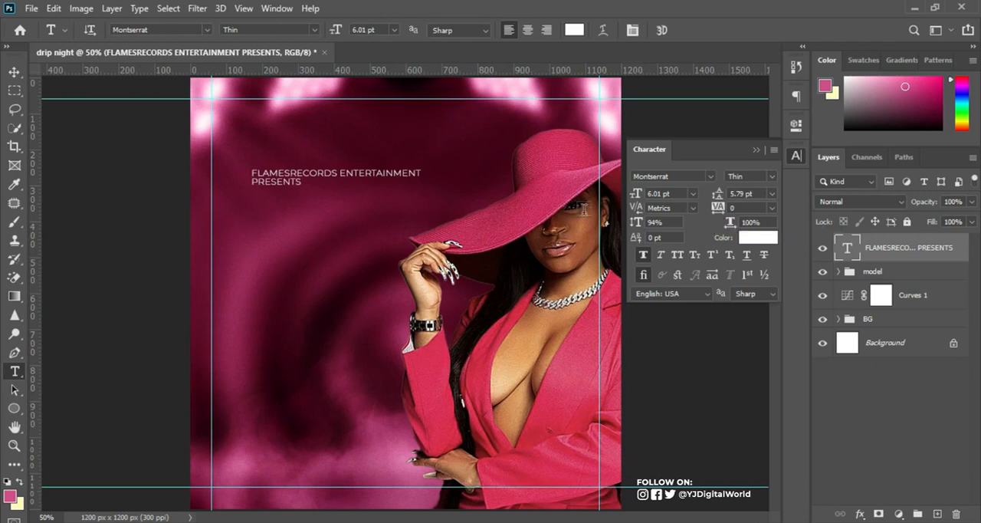
Set the "PRESENTS" line to the Bold font style.
{"action": "double_click", "coordinate": [253, 176]}
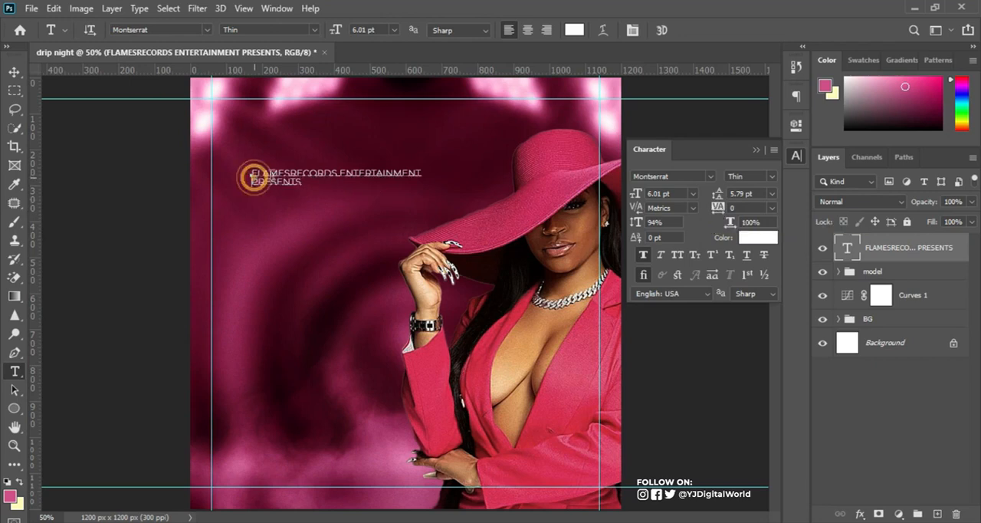
{"action": "left_click", "coordinate": [769, 177]}
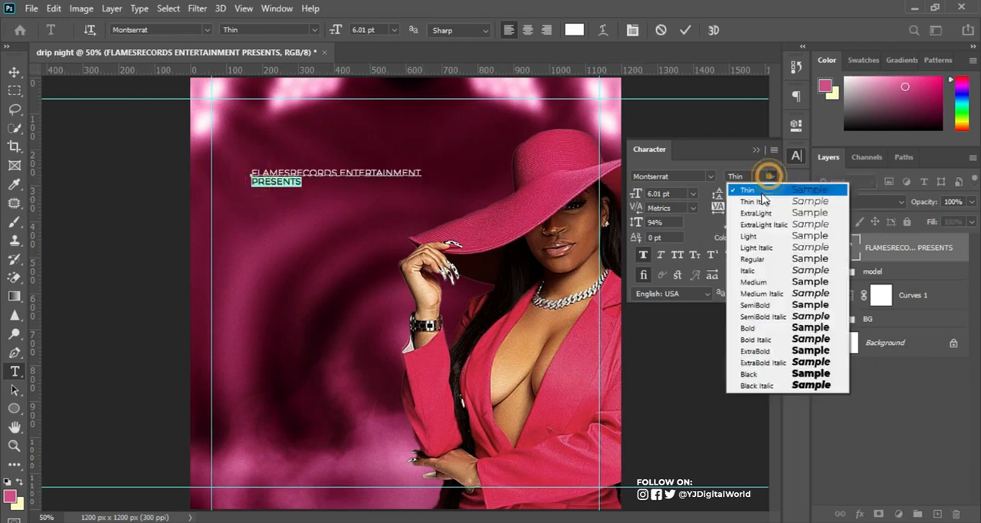
{"action": "left_click", "coordinate": [765, 328]}
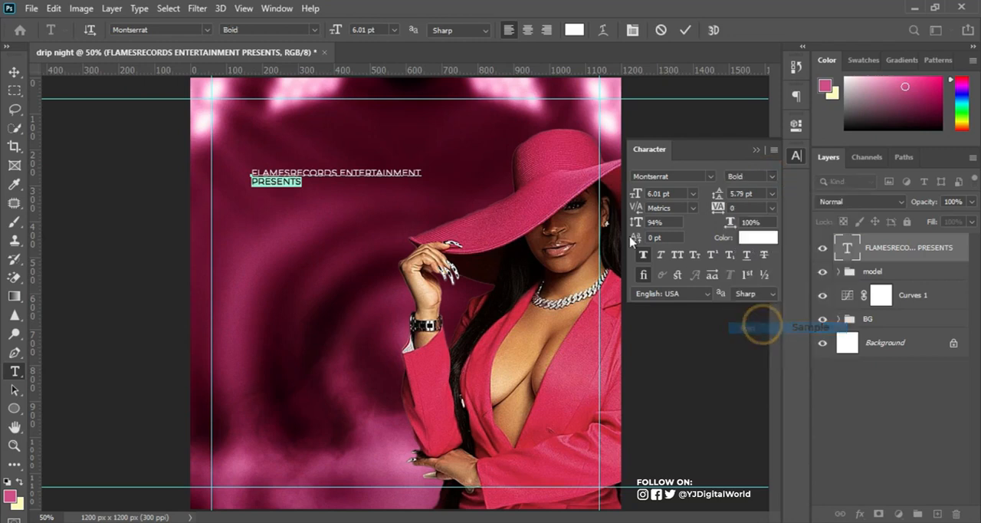
Set the "FLAMESRECORDS ENTERTAINMENT" line to the Regular font style.
{"action": "left_click", "coordinate": [253, 174]}
{"action": "left_click_drag", "start_coordinate": [253, 173], "coordinate": [450, 173]}
{"action": "left_click", "coordinate": [771, 177]}
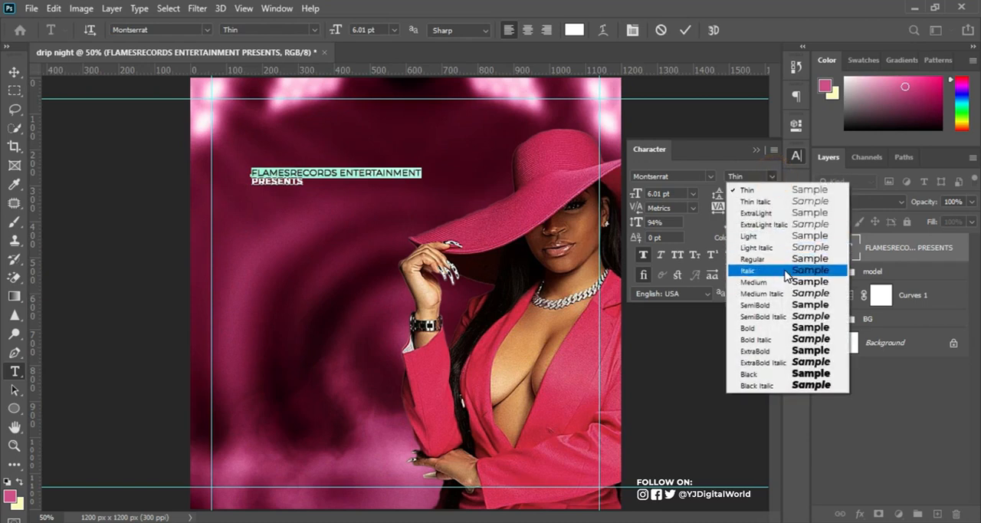
{"action": "left_click", "coordinate": [784, 284]}
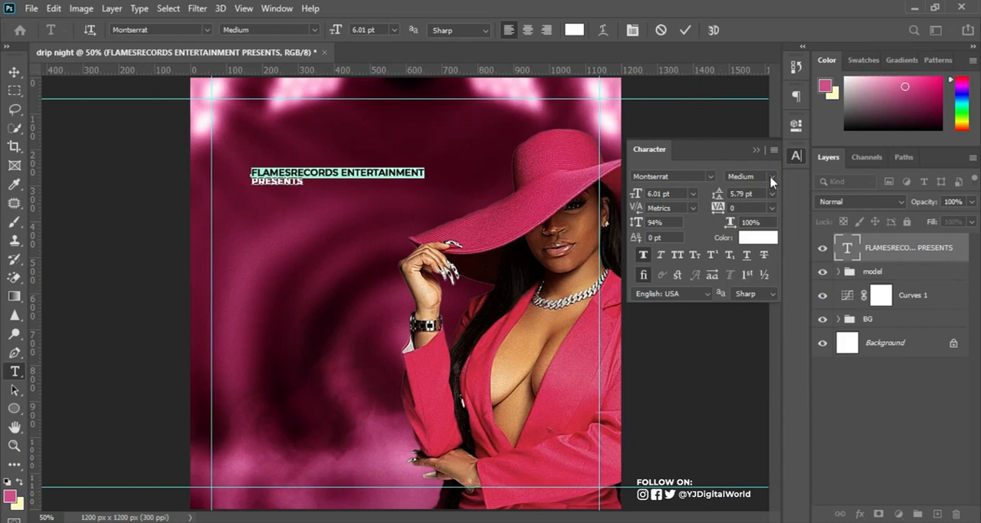
{"action": "left_click", "coordinate": [771, 177]}
{"action": "left_click", "coordinate": [776, 259]}
{"action": "left_click", "coordinate": [685, 31]}
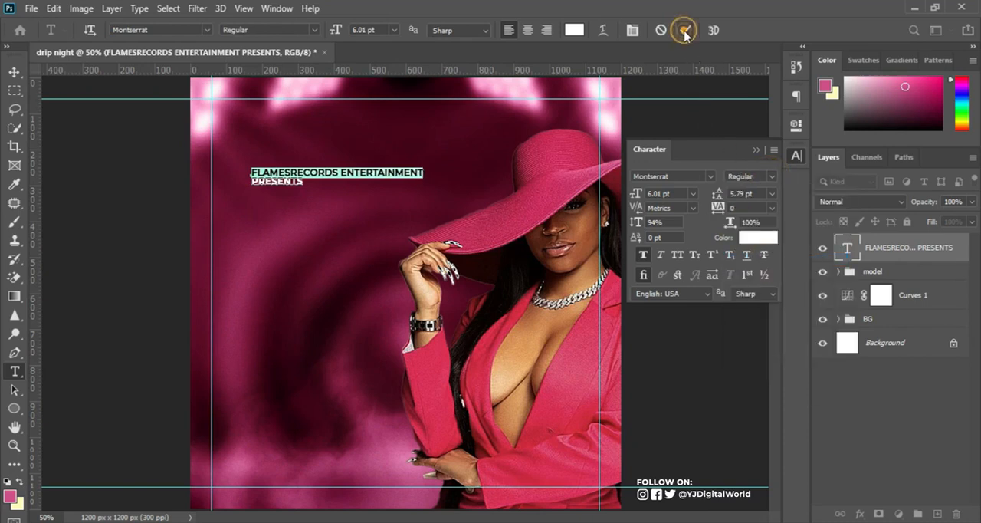
Remove the line break before "PRESENTS" so the presenter text runs on a single line.
{"action": "left_click", "coordinate": [250, 185]}
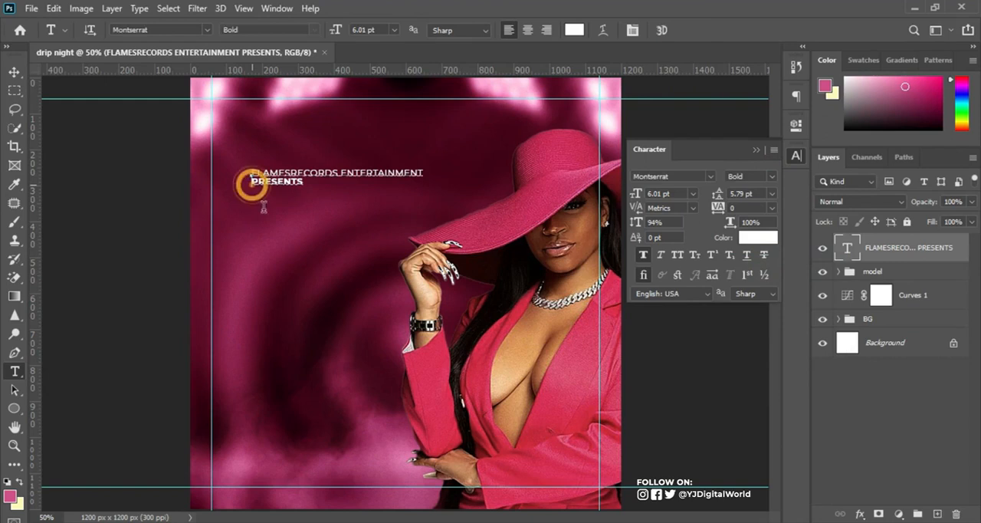
{"action": "key", "text": "BackSpace"}
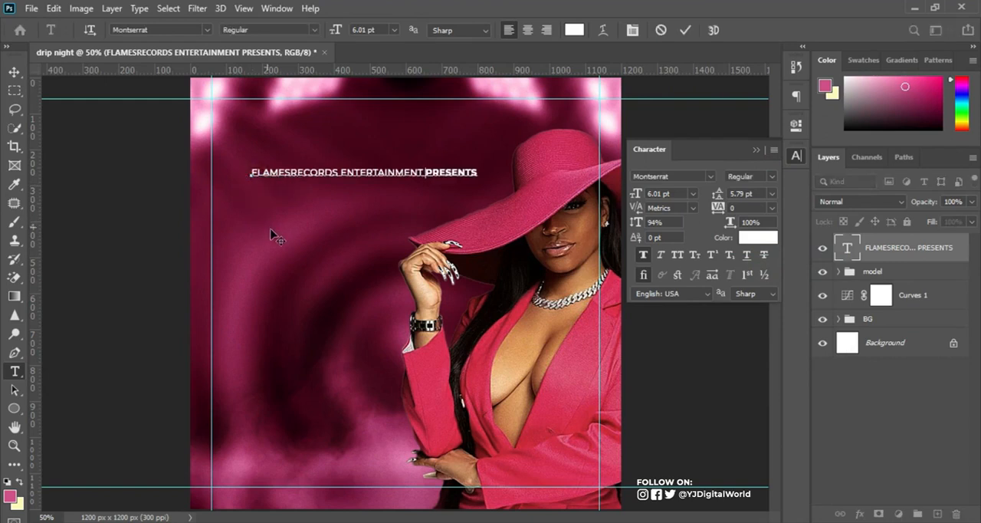
{"action": "left_click", "coordinate": [686, 31]}
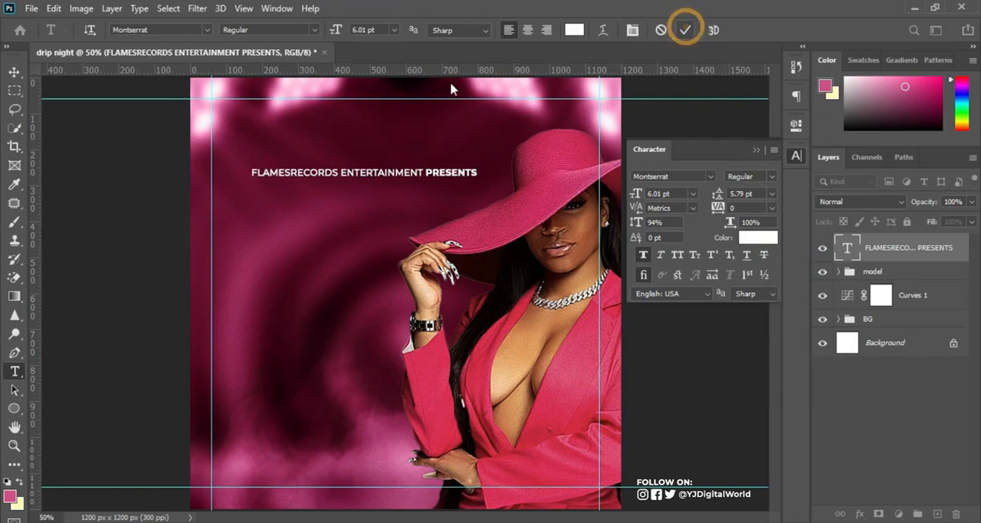
Align the presenter line to the flyer's left margin guide near the top and scale it to about 87%.
{"action": "left_click", "coordinate": [14, 71]}
{"action": "left_click_drag", "start_coordinate": [440, 176], "coordinate": [399, 146]}
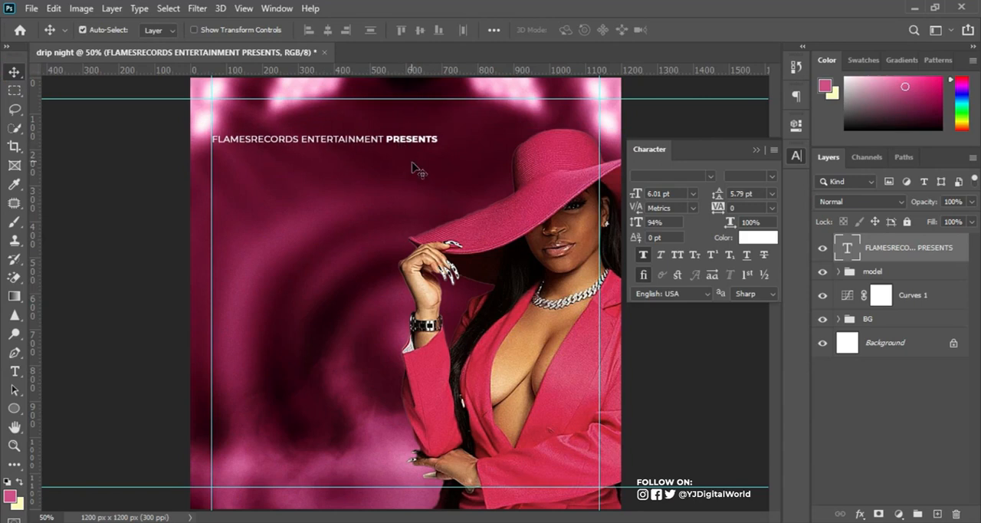
{"action": "key", "text": "Left"}
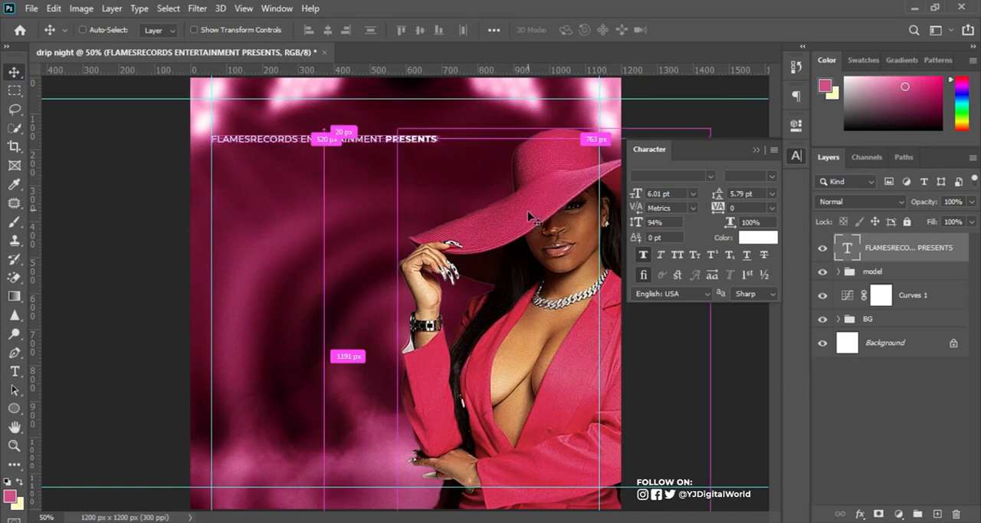
{"action": "key", "text": "ctrl+t"}
{"action": "left_click_drag", "start_coordinate": [438, 146], "coordinate": [414, 144]}
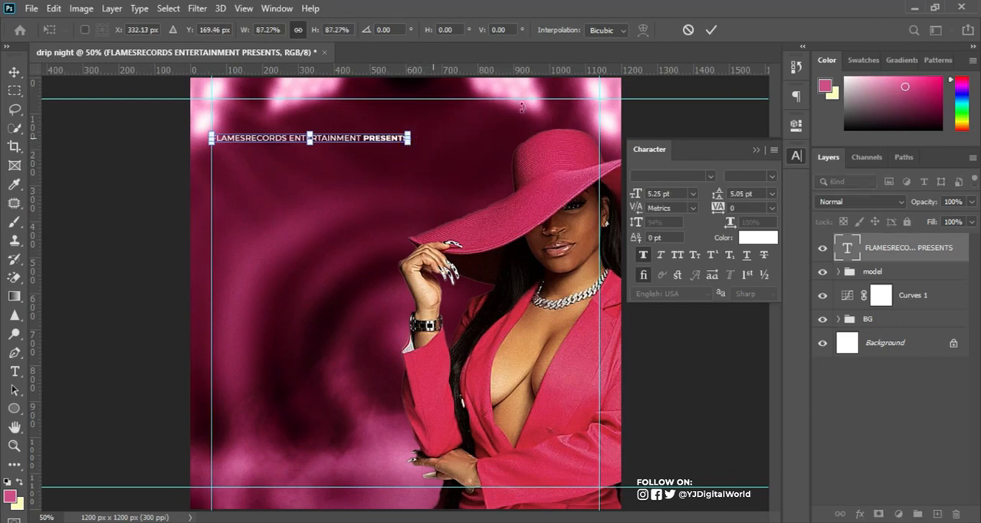
{"action": "left_click", "coordinate": [712, 30]}
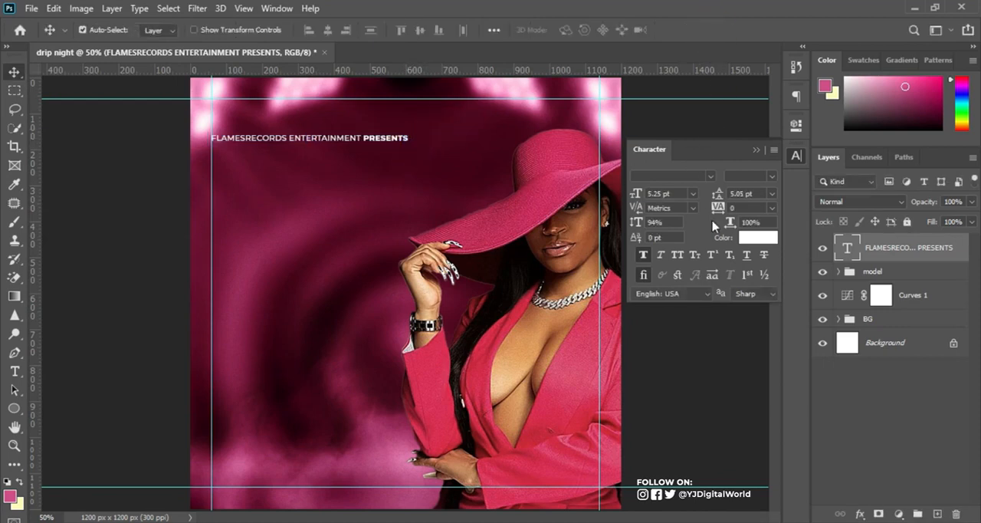
Set the presenter line's tracking to 200.
{"action": "left_click_drag", "start_coordinate": [733, 221], "coordinate": [721, 210]}
{"action": "key", "text": "ctrl+z"}
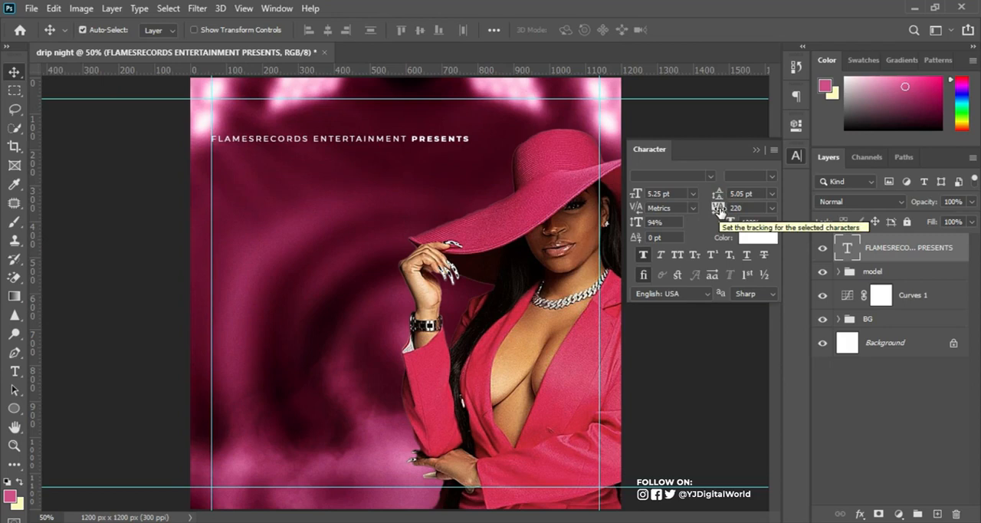
{"action": "left_click_drag", "start_coordinate": [720, 210], "coordinate": [716, 210]}
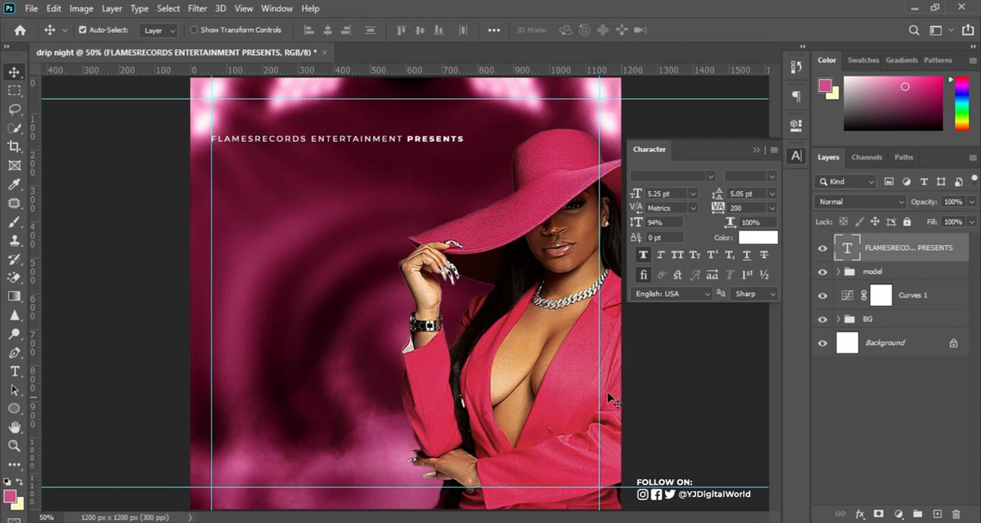
Copy "Drip night" from the Notepad notes and paste it as a new text layer below the presenter line.
{"action": "left_click", "coordinate": [13, 372]}
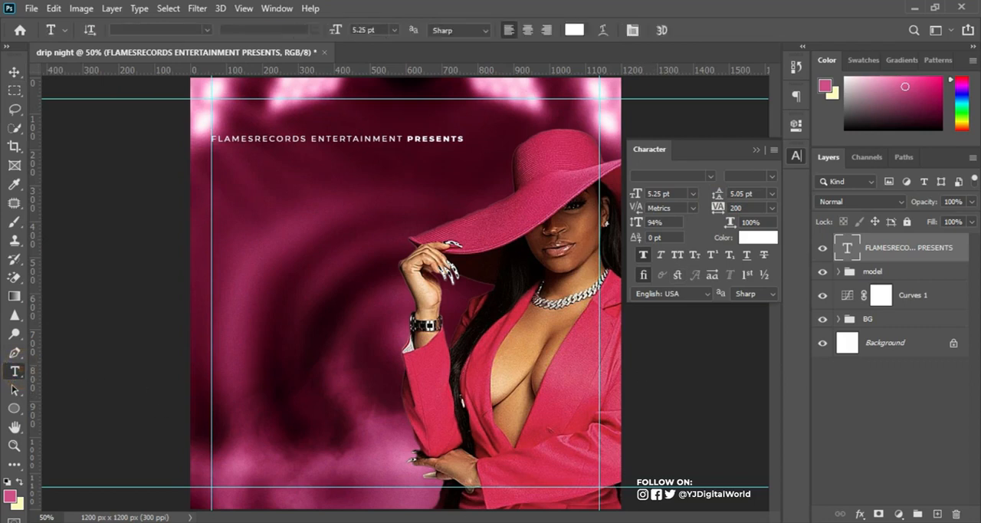
{"action": "key", "text": "alt+Tab"}
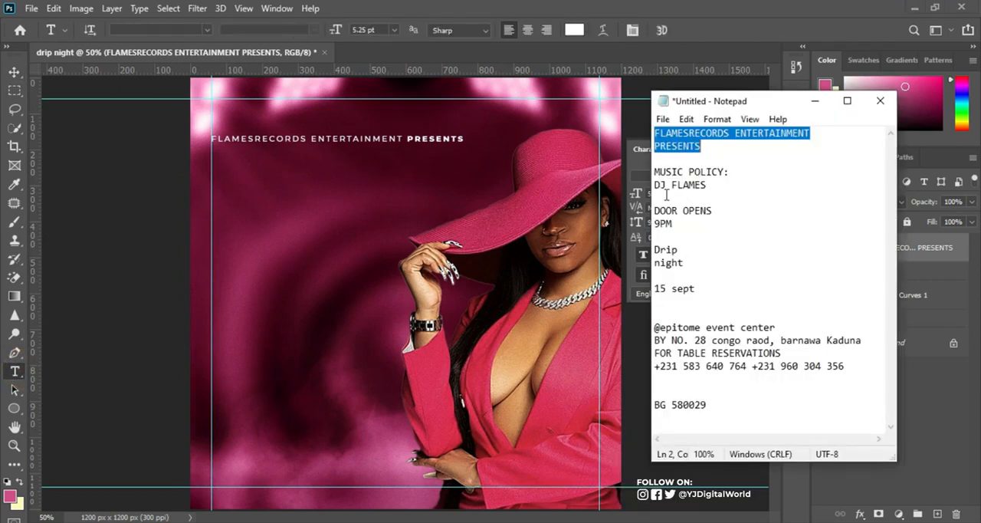
{"action": "left_click_drag", "start_coordinate": [655, 249], "coordinate": [684, 265]}
{"action": "key", "text": "ctrl+c"}
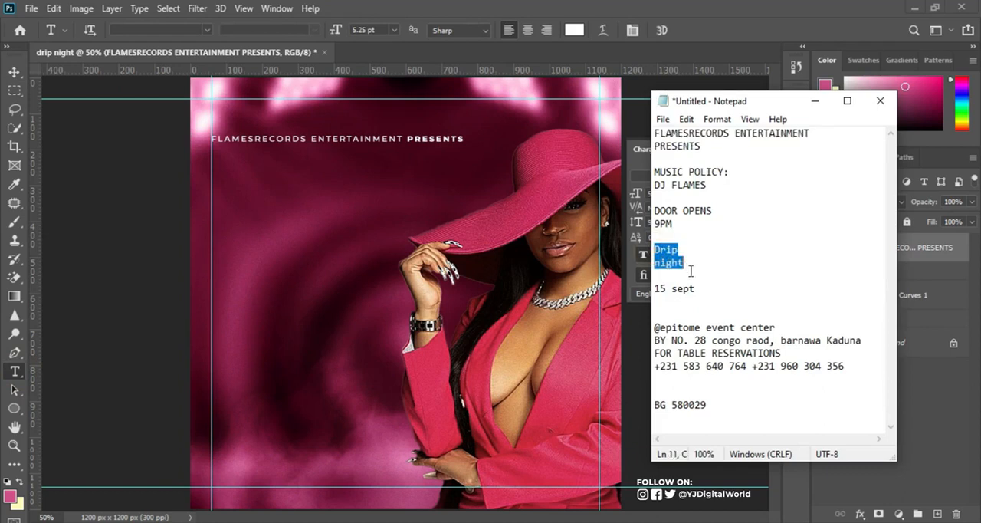
{"action": "left_click", "coordinate": [278, 247]}
{"action": "left_click", "coordinate": [259, 240]}
{"action": "key", "text": "ctrl+v"}
{"action": "left_click", "coordinate": [686, 30]}
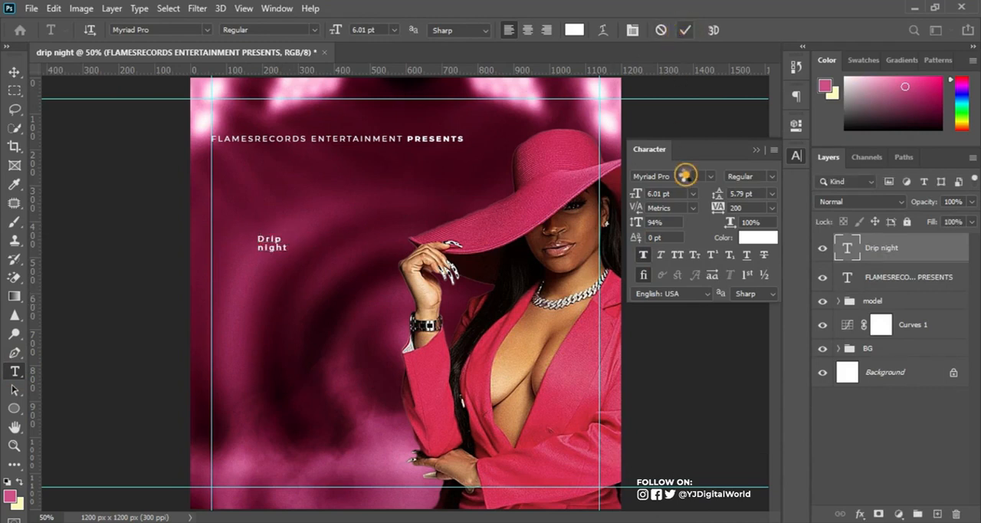
Set the "Drip night" text layer's font to Black Range Free Regular.
{"action": "left_click", "coordinate": [687, 176]}
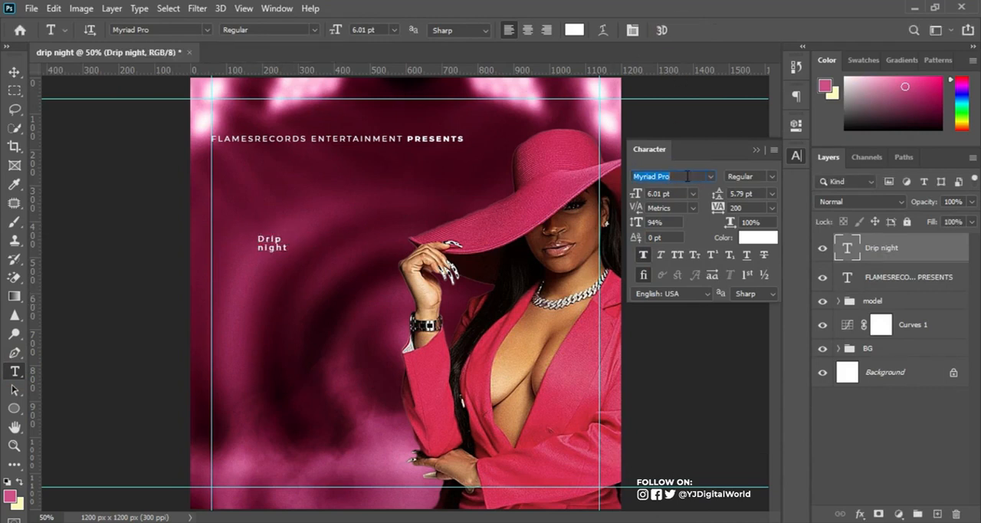
{"action": "type", "text": "black Range Free"}
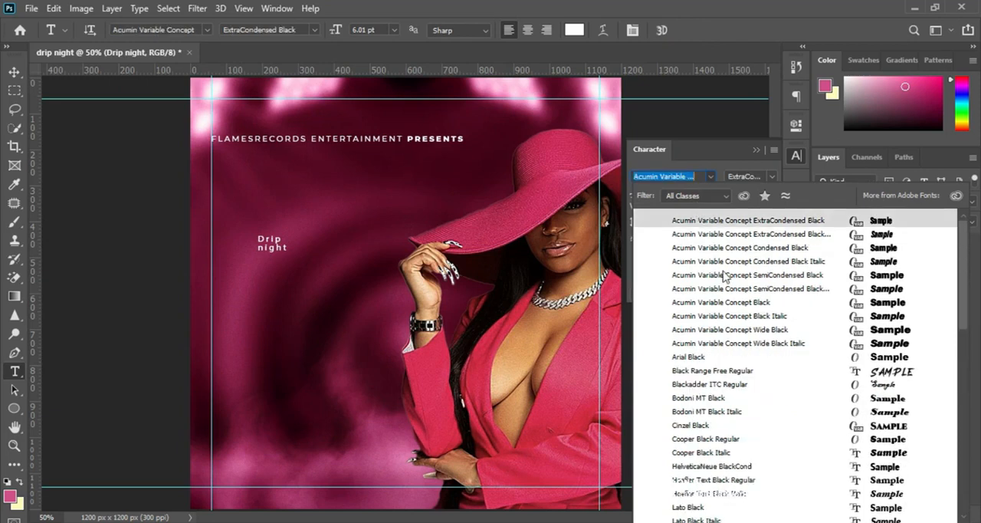
{"action": "left_click", "coordinate": [731, 376]}
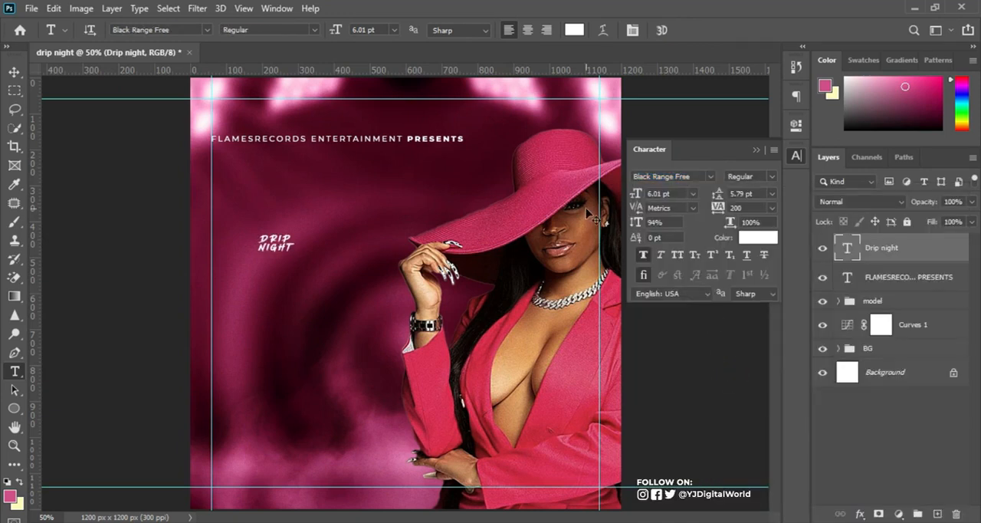
Scale the "Drip night" title to about 676% and place it at the left margin guide below the presenter line.
{"action": "key", "text": "ctrl+t"}
{"action": "left_click_drag", "start_coordinate": [295, 233], "coordinate": [462, 151]}
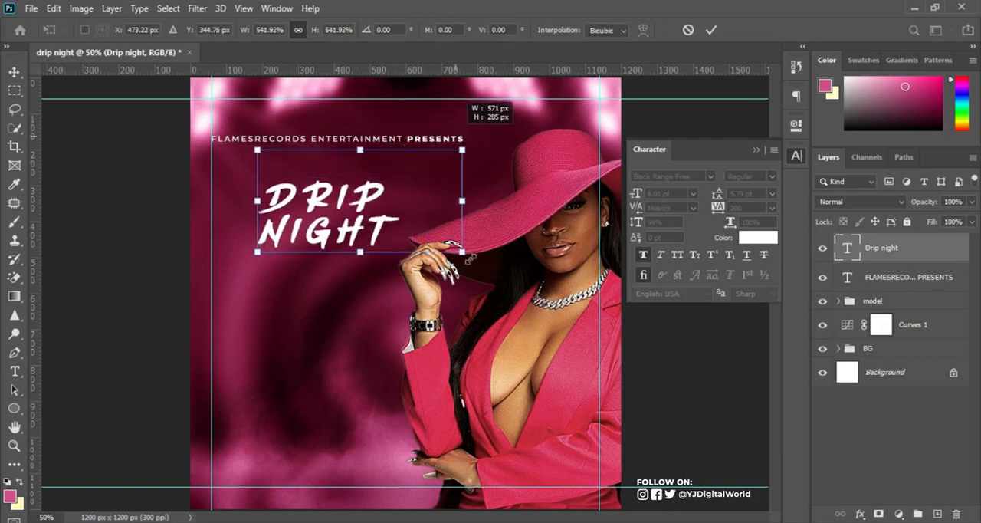
{"action": "left_click_drag", "start_coordinate": [463, 250], "coordinate": [512, 277]}
{"action": "left_click_drag", "start_coordinate": [433, 225], "coordinate": [368, 248]}
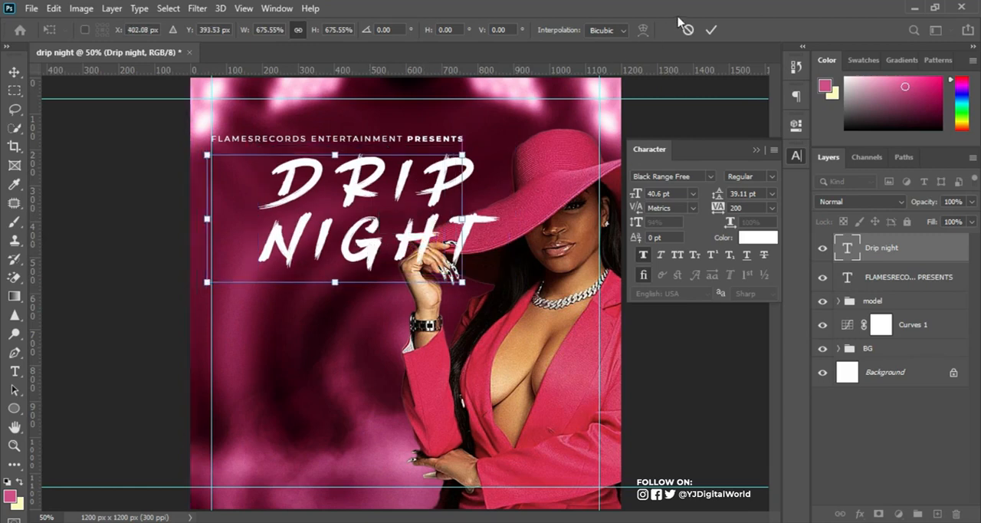
{"action": "left_click", "coordinate": [712, 29]}
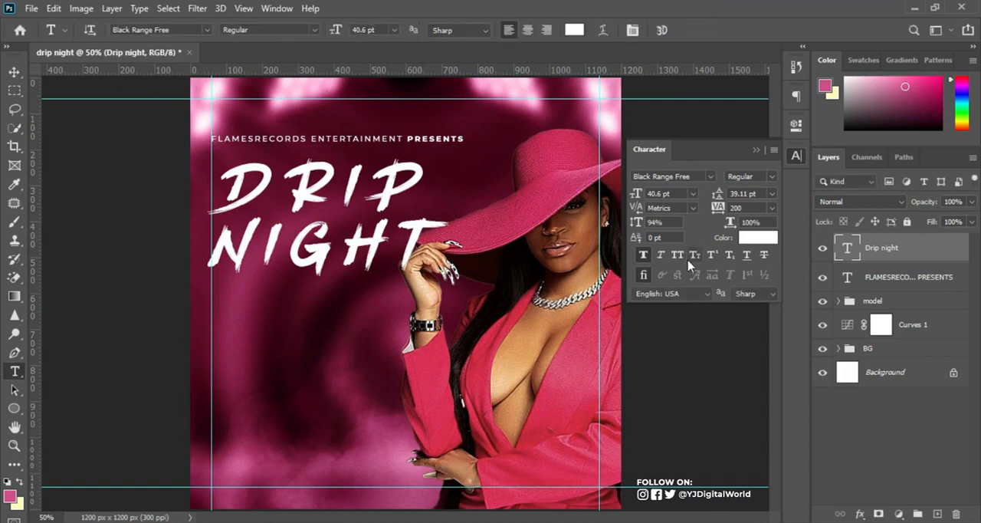
Set the "Drip night" title's tracking to 0 and apply All Caps.
{"action": "left_click", "coordinate": [721, 209]}
{"action": "type", "text": "0"}
{"action": "key", "text": "Return"}
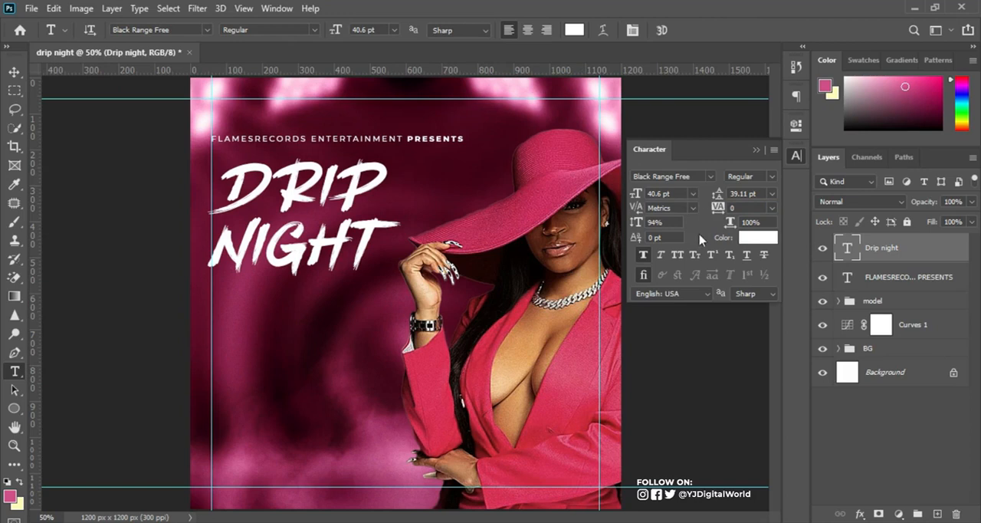
{"action": "left_click", "coordinate": [677, 255]}
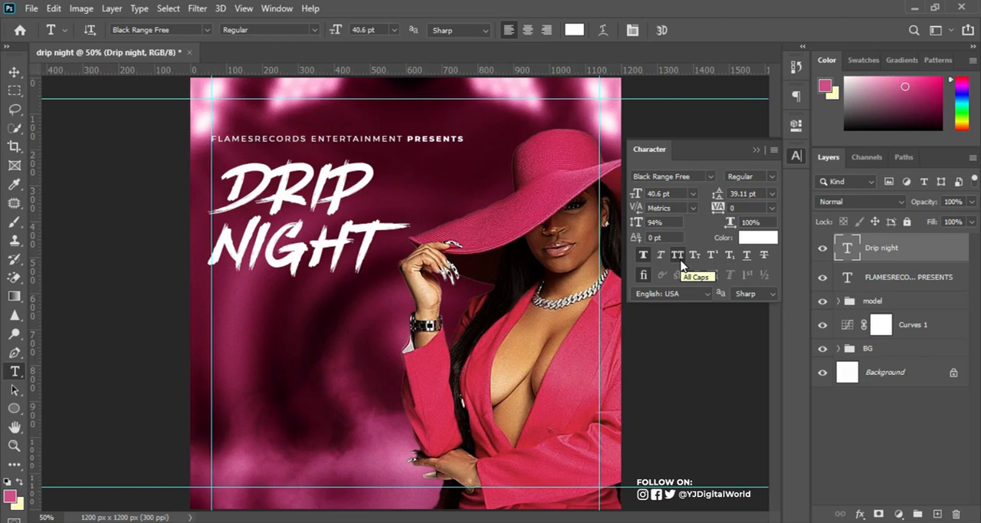
{"action": "left_click", "coordinate": [756, 149]}
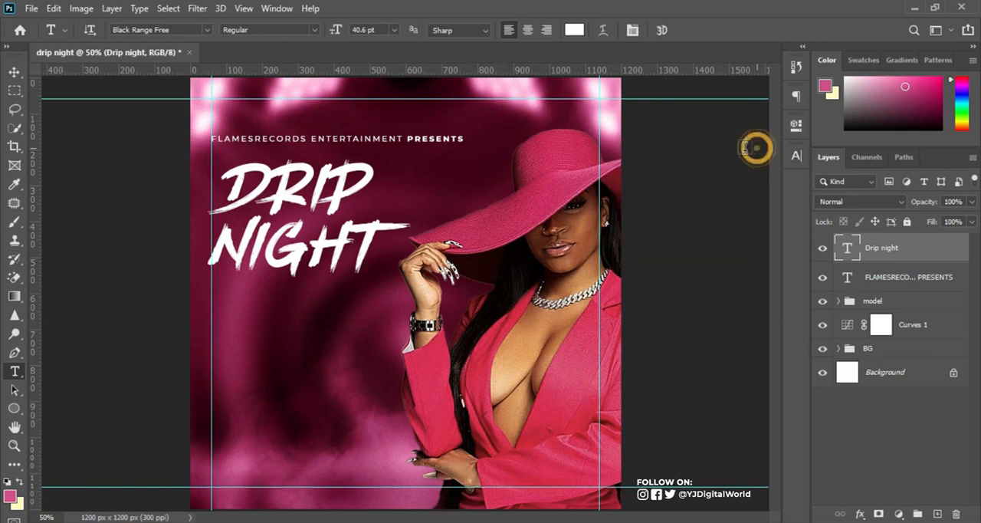
{"action": "left_click", "coordinate": [16, 71]}
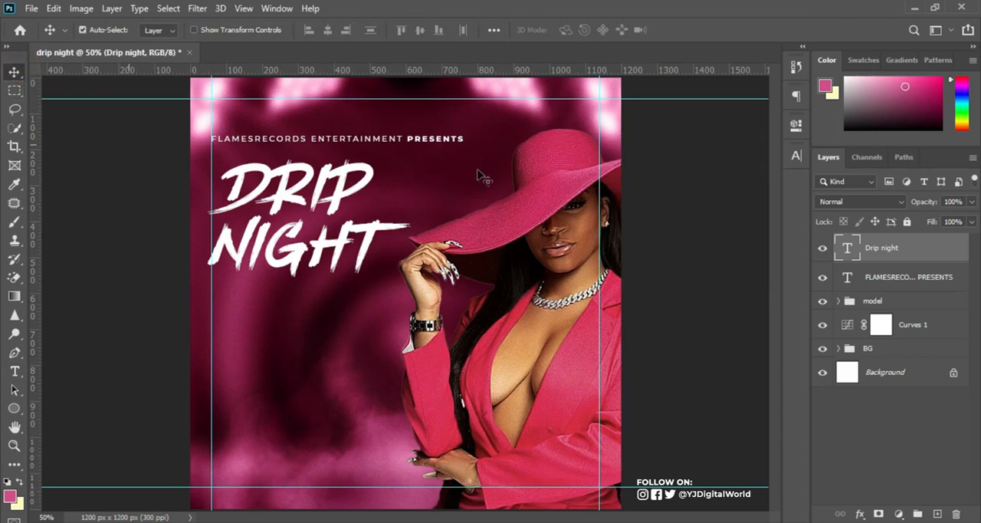
{"action": "left_click", "coordinate": [797, 156]}
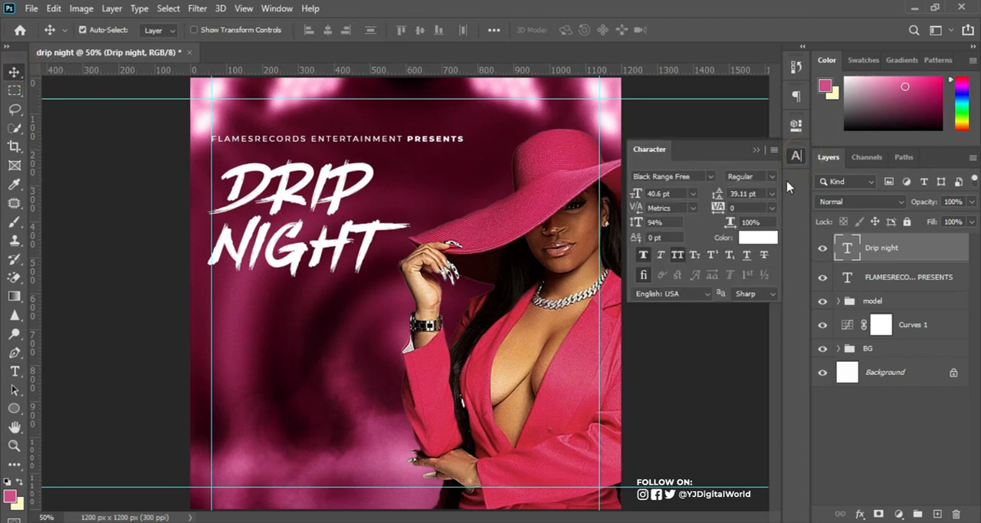
{"action": "left_click", "coordinate": [798, 157]}
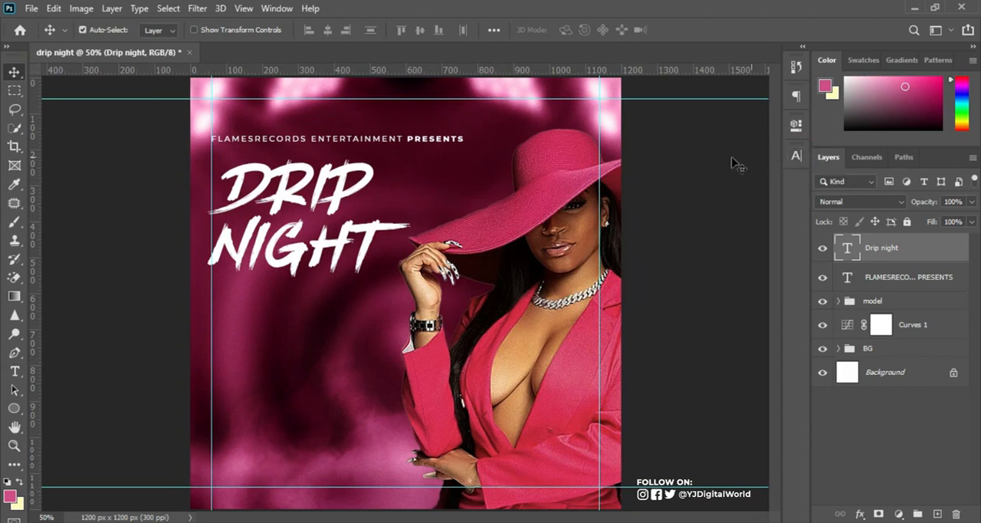
{"action": "left_click", "coordinate": [279, 10]}
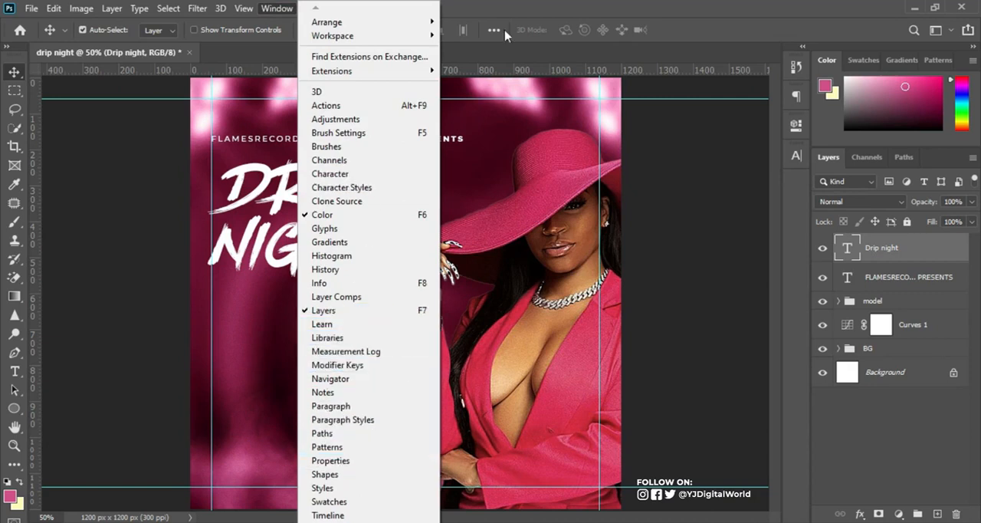
{"action": "left_click", "coordinate": [556, 13]}
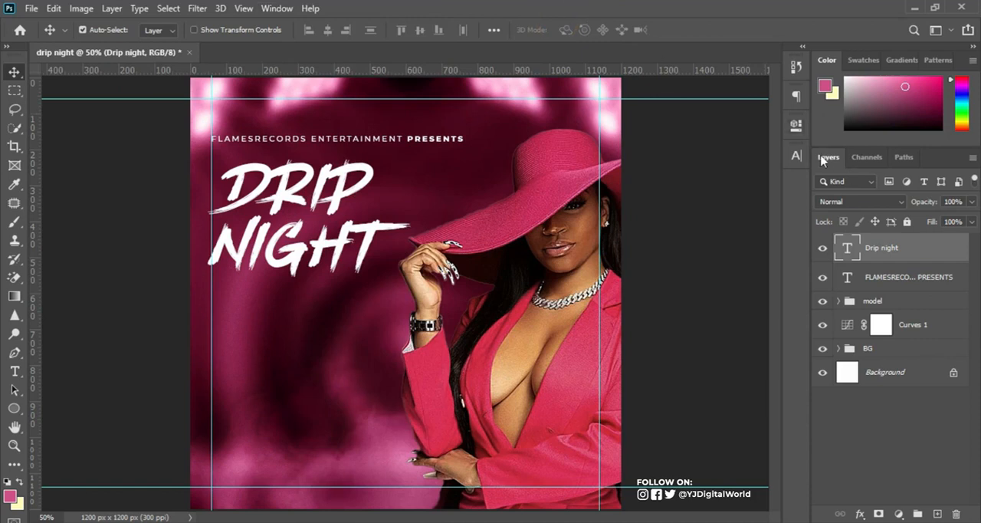
Set the "Drip night" title's leading to 35.11 pt and its font size to 46.6 pt.
{"action": "left_click", "coordinate": [796, 156]}
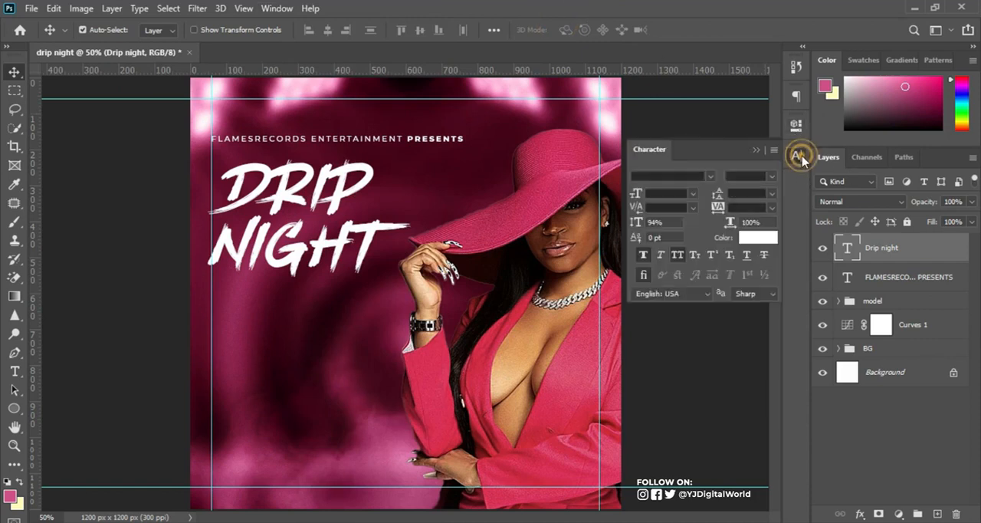
{"action": "left_click_drag", "start_coordinate": [718, 197], "coordinate": [716, 197]}
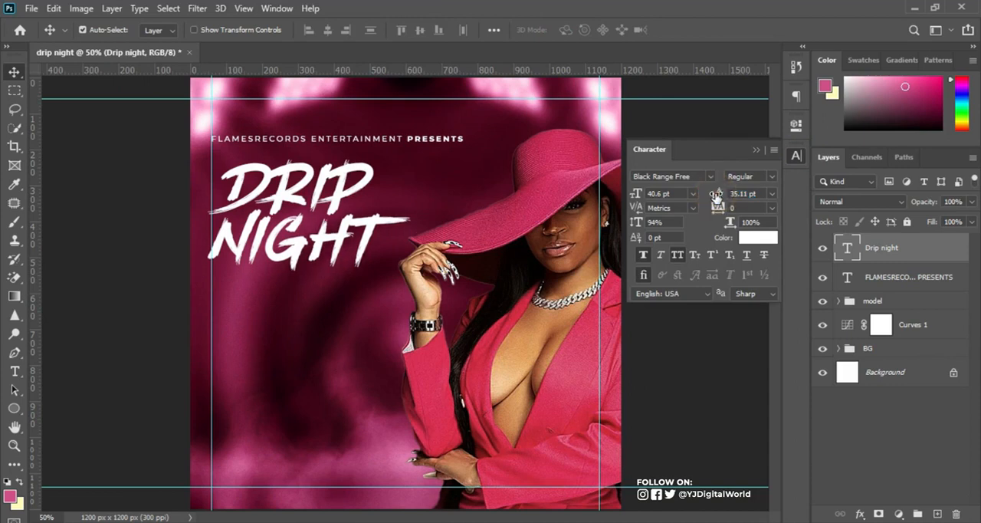
{"action": "left_click_drag", "start_coordinate": [636, 194], "coordinate": [635, 192]}
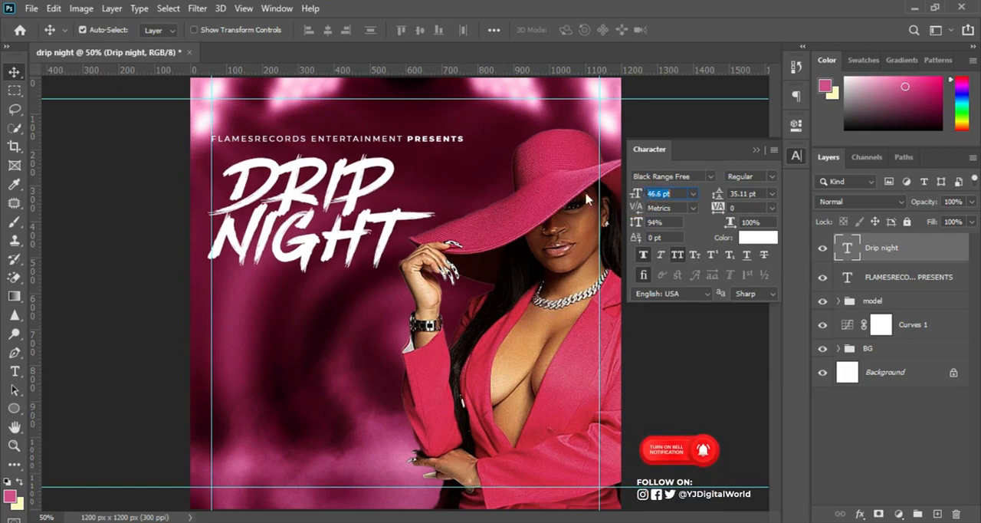
{"action": "left_click", "coordinate": [15, 73]}
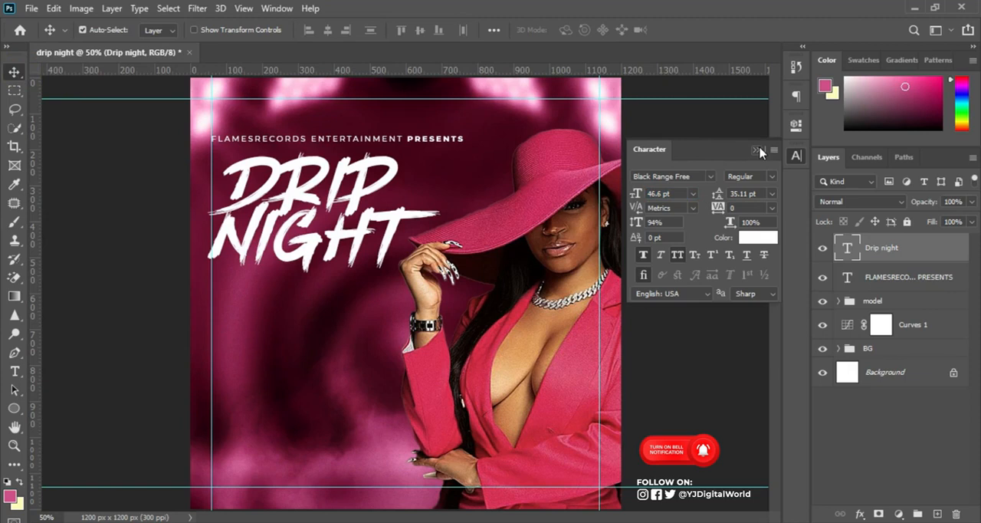
{"action": "left_click", "coordinate": [759, 152]}
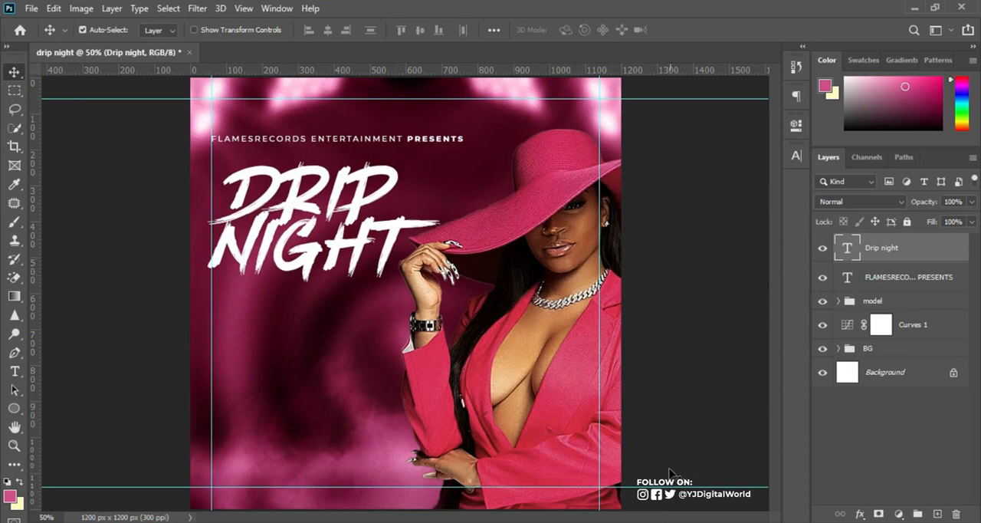
Copy "MUSIC POLICY: DJ FLAMES" from the Notepad notes and paste it as a new two-line text layer below the "Drip night" title in Photoshop.
{"action": "key", "text": "alt+Tab"}
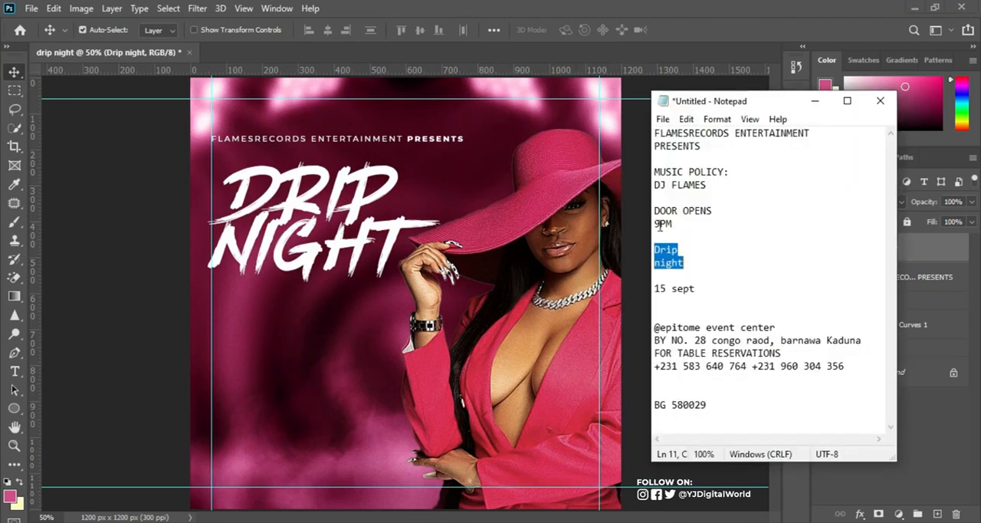
{"action": "left_click_drag", "start_coordinate": [655, 170], "coordinate": [707, 187]}
{"action": "key", "text": "ctrl+c"}
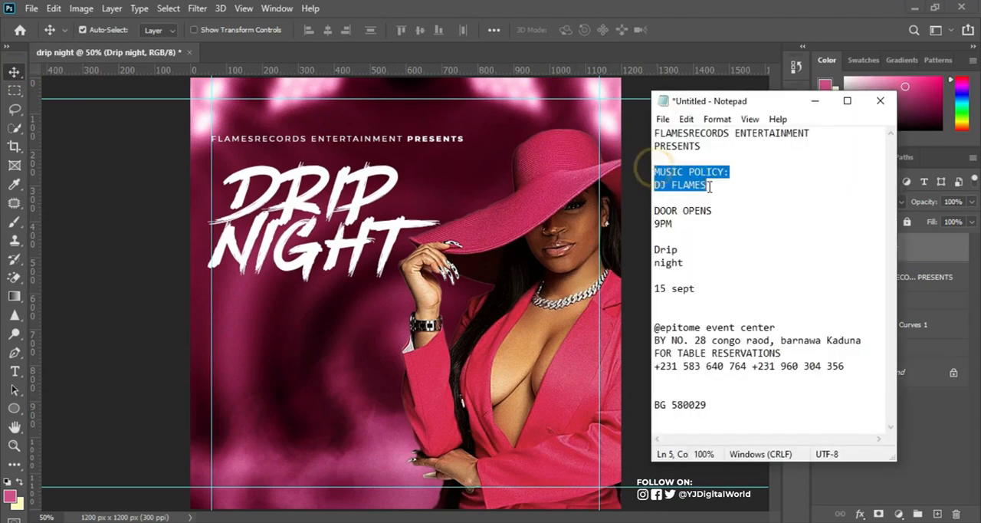
{"action": "key", "text": "alt+Tab"}
{"action": "left_click", "coordinate": [15, 372]}
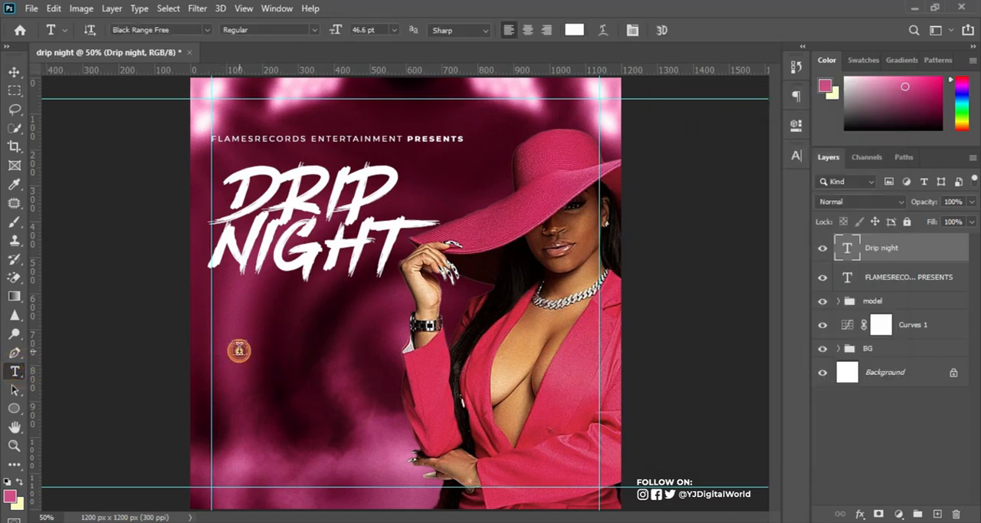
{"action": "left_click", "coordinate": [239, 350]}
{"action": "key", "text": "ctrl+v"}
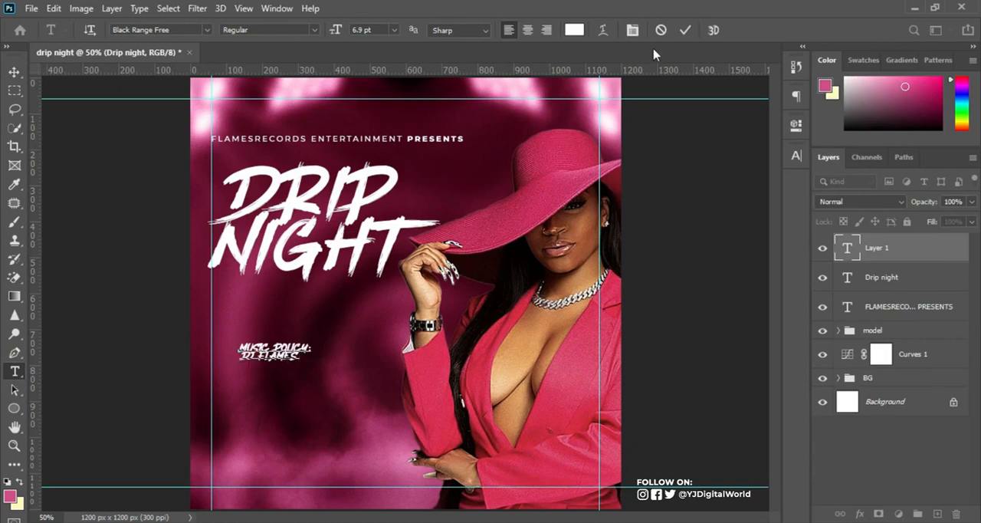
{"action": "left_click", "coordinate": [685, 30]}
Set the "MUSIC POLICY: DJ FLAMES" text layer's font to Montserrat Thin and its leading to 8.2 pt.
{"action": "left_click", "coordinate": [797, 155]}
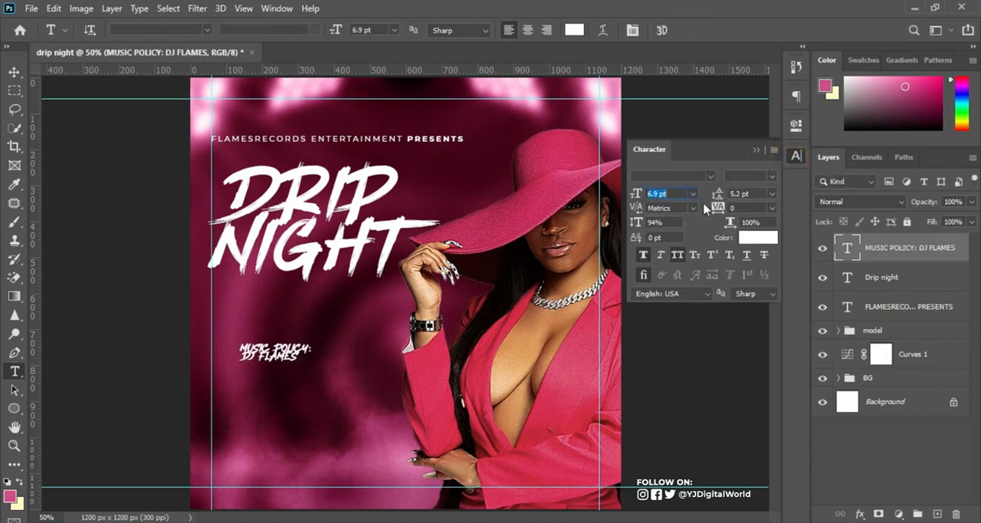
{"action": "left_click", "coordinate": [671, 177]}
{"action": "type", "text": "mont"}
{"action": "key", "text": "Return"}
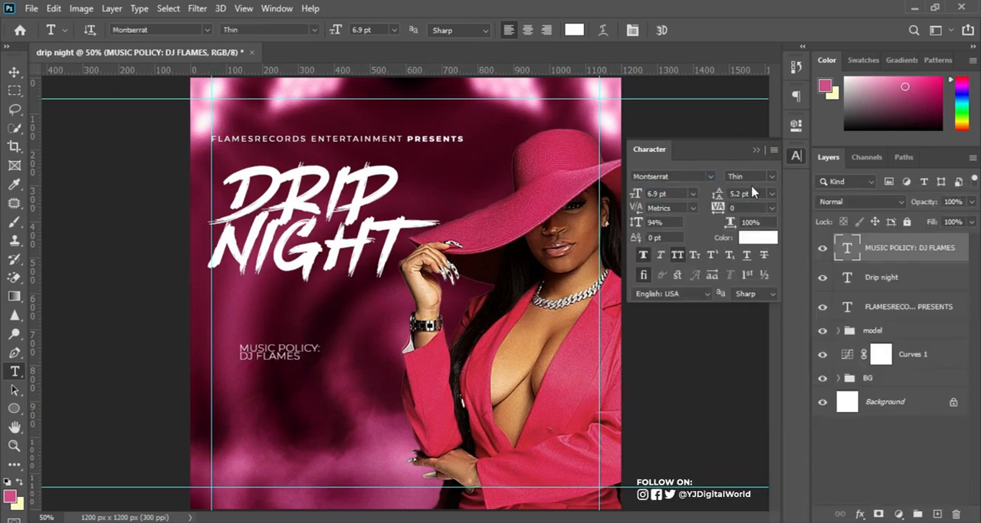
{"action": "left_click_drag", "start_coordinate": [716, 199], "coordinate": [718, 197]}
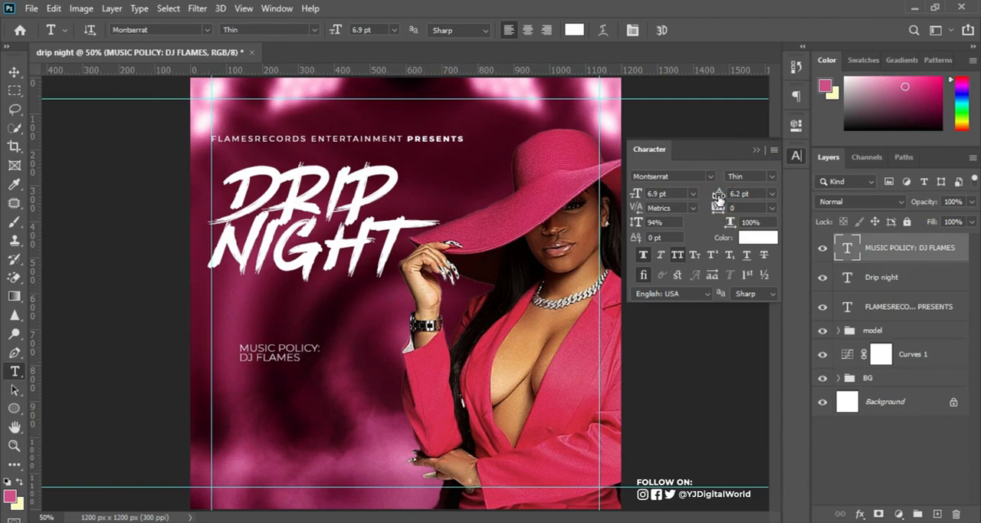
{"action": "left_click", "coordinate": [718, 197]}
{"action": "left_click_drag", "start_coordinate": [719, 197], "coordinate": [728, 197]}
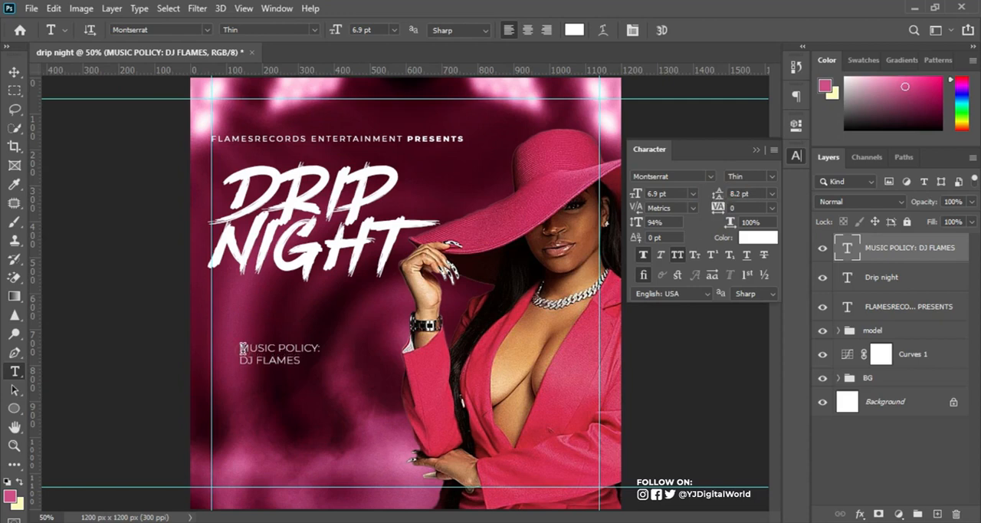
Set the "MUSIC POLICY:" line to Montserrat Medium and the "DJ FLAMES" line to Montserrat Bold.
{"action": "left_click_drag", "start_coordinate": [242, 349], "coordinate": [338, 343]}
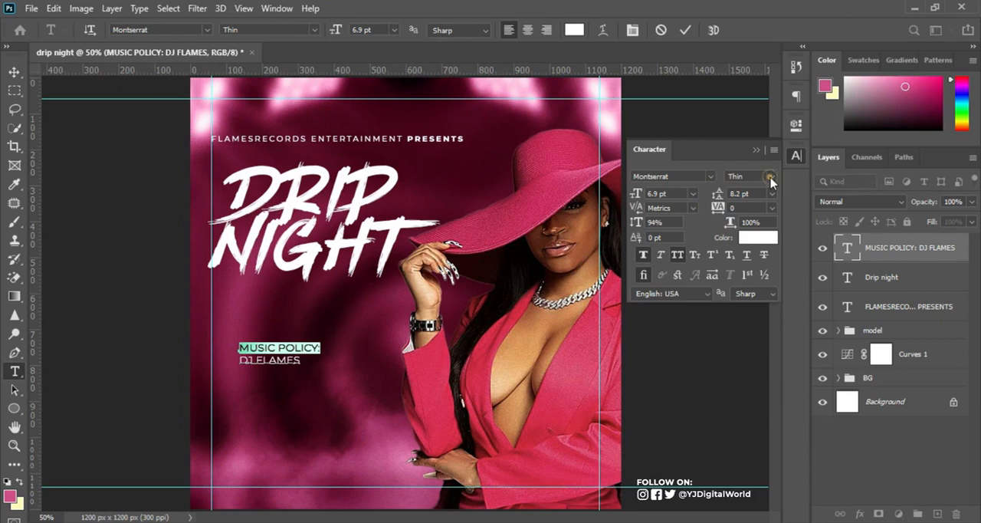
{"action": "left_click", "coordinate": [772, 177]}
{"action": "left_click", "coordinate": [776, 278]}
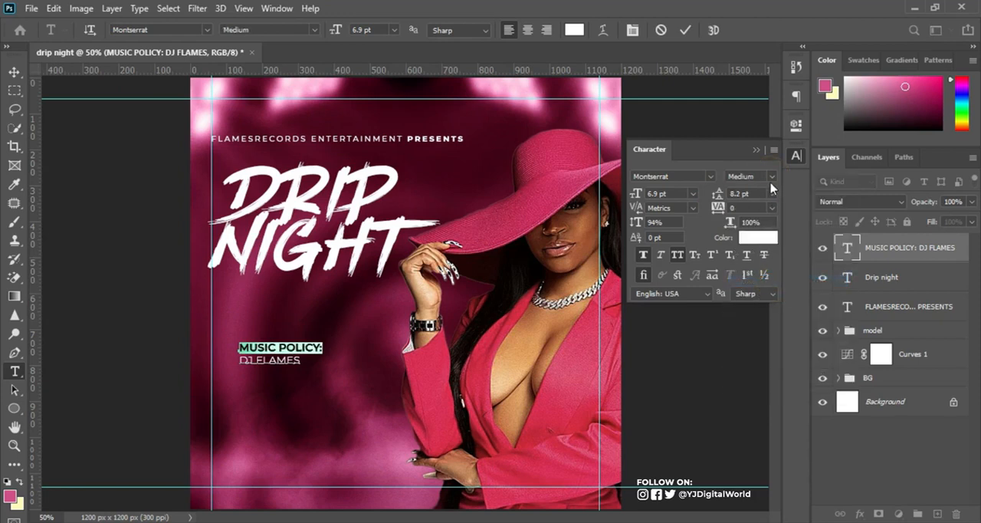
{"action": "left_click_drag", "start_coordinate": [238, 360], "coordinate": [300, 360]}
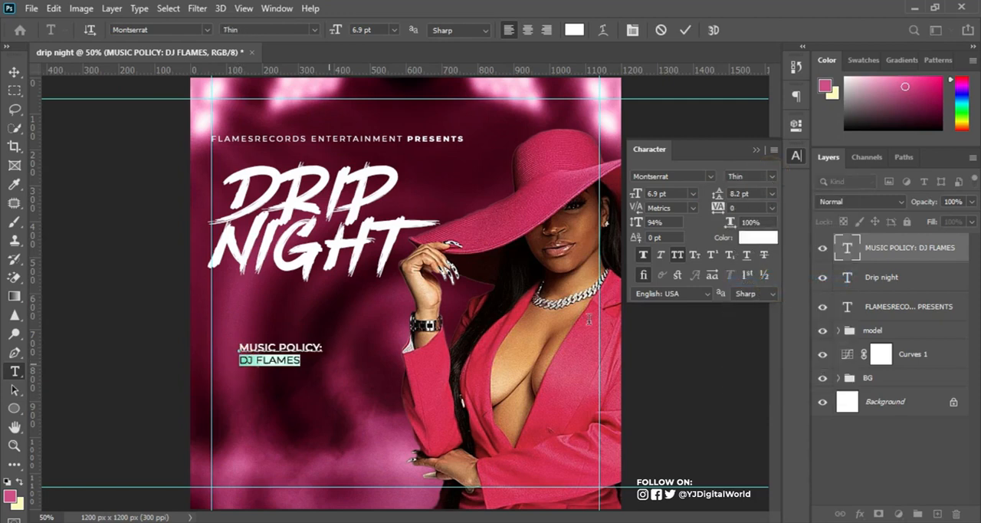
{"action": "left_click", "coordinate": [772, 178]}
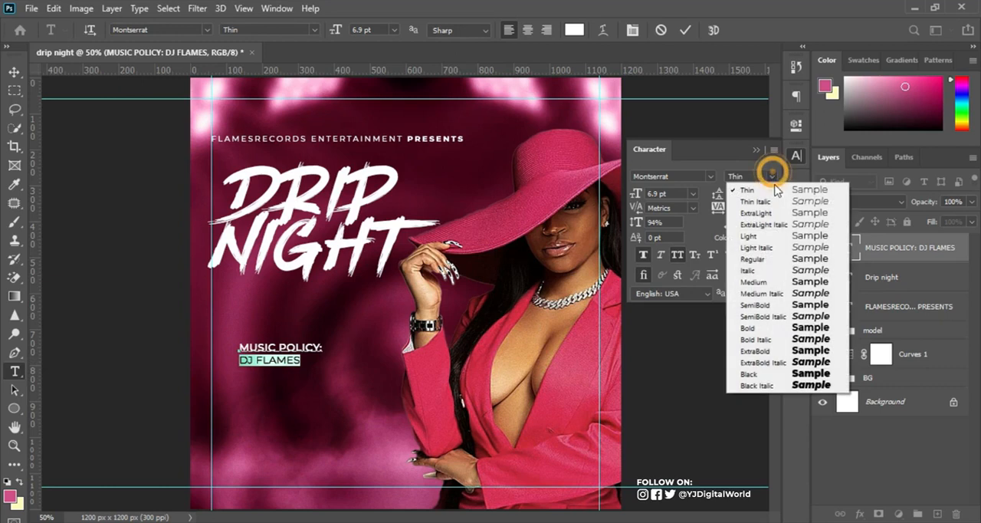
{"action": "left_click", "coordinate": [769, 331]}
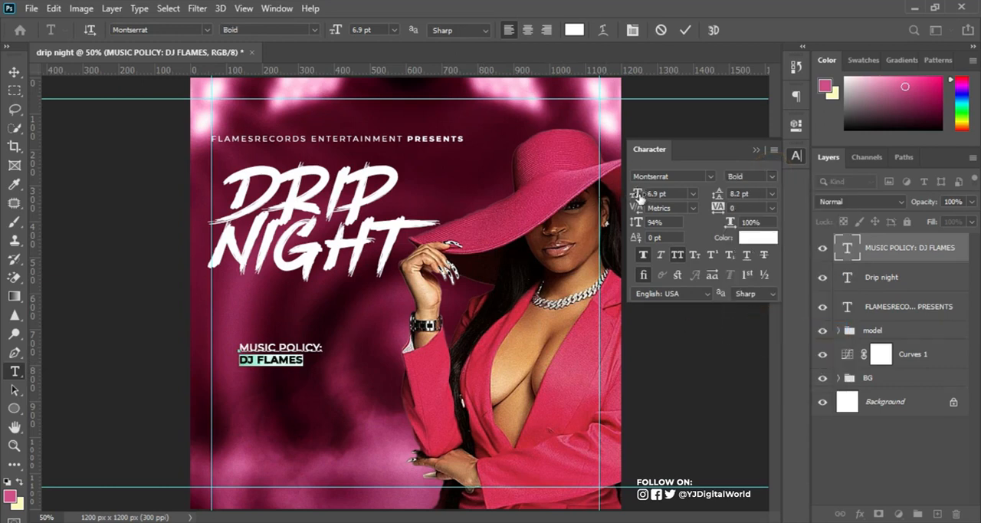
Set the "DJ FLAMES" line's font size to 9 pt.
{"action": "mouse_move", "coordinate": [640, 197]}
{"action": "left_mouse_down"}
{"action": "mouse_move", "coordinate": [652, 196]}
{"action": "mouse_move", "coordinate": [639, 197]}
{"action": "left_mouse_up"}
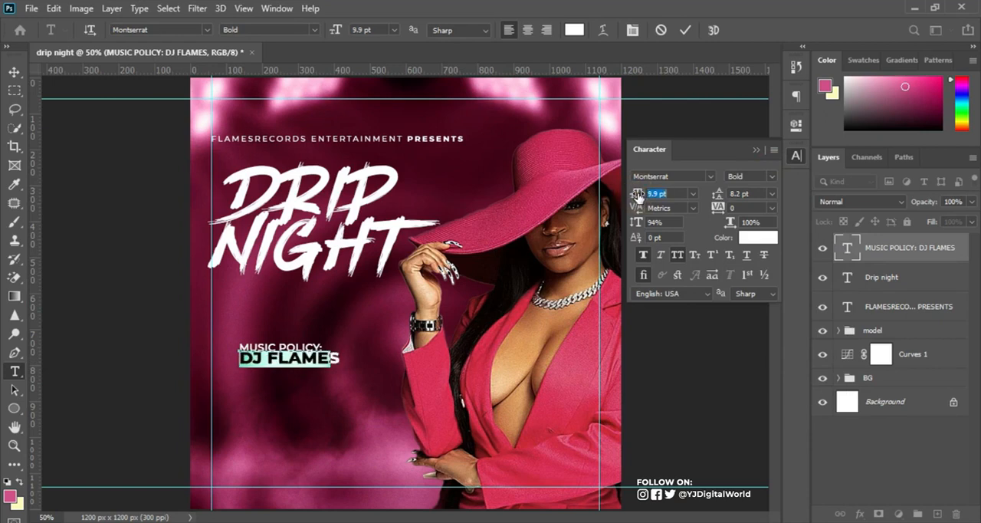
{"action": "left_click", "coordinate": [681, 193]}
{"action": "left_click", "coordinate": [657, 194]}
{"action": "key", "text": "Return"}
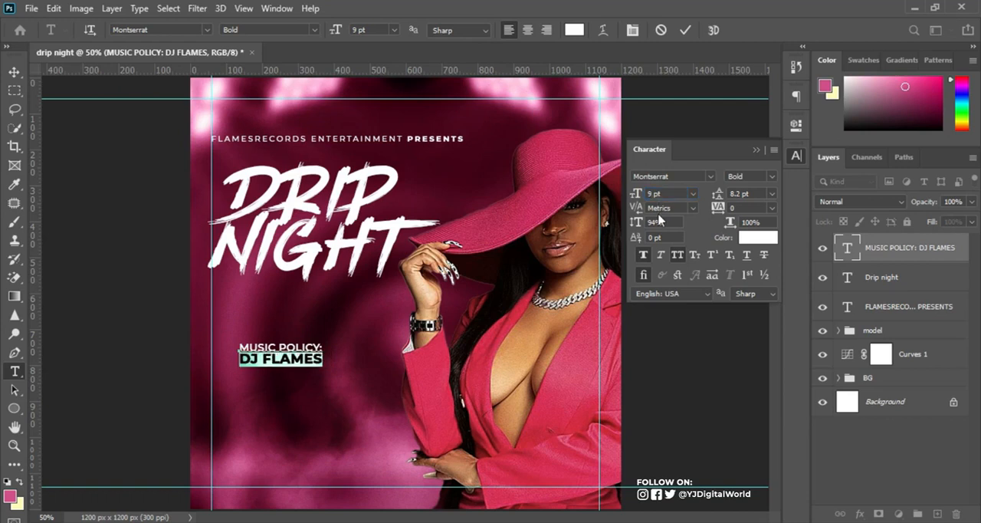
{"action": "left_click", "coordinate": [686, 31]}
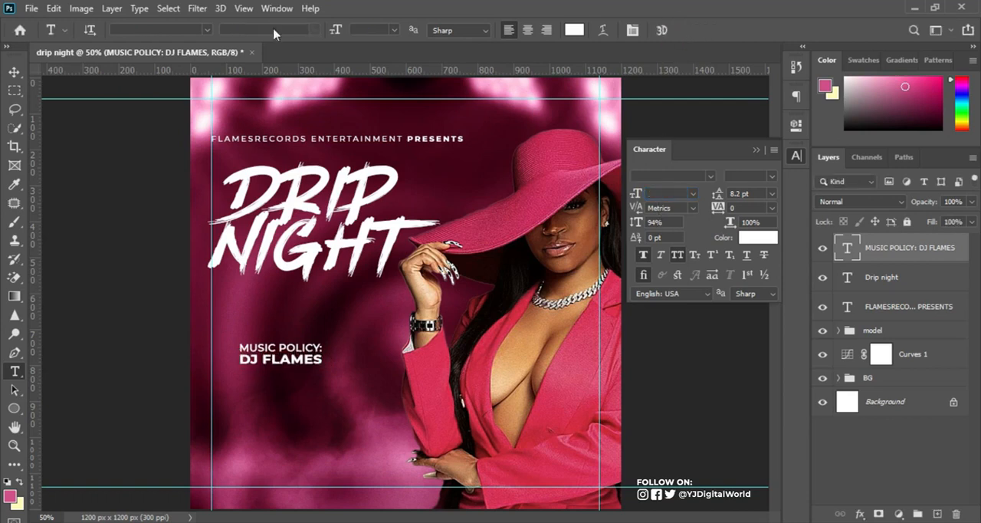
Scale down the music policy text slightly and place it against the left margin guide, just below the "Drip night" title.
{"action": "left_click", "coordinate": [15, 73]}
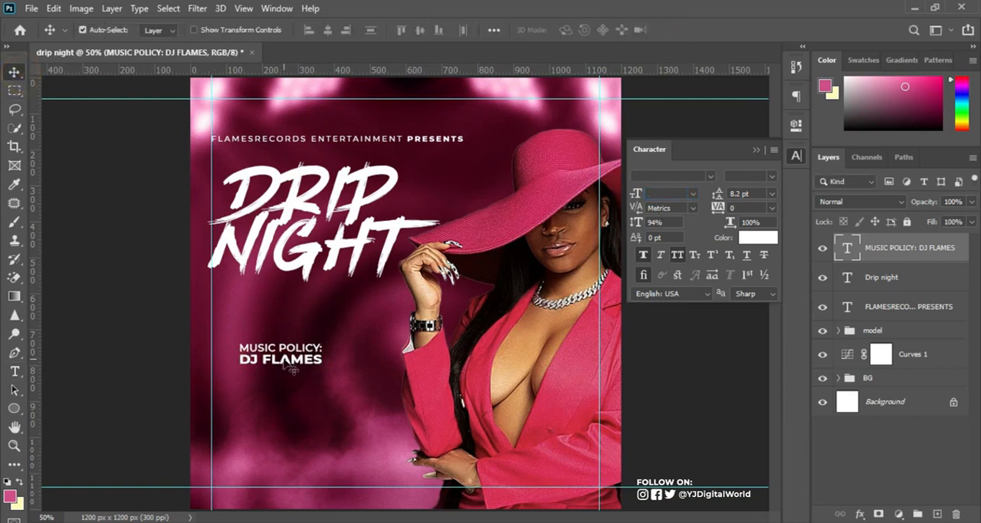
{"action": "left_click_drag", "start_coordinate": [292, 359], "coordinate": [282, 320]}
{"action": "key", "text": "ctrl+t"}
{"action": "key", "text": "Return"}
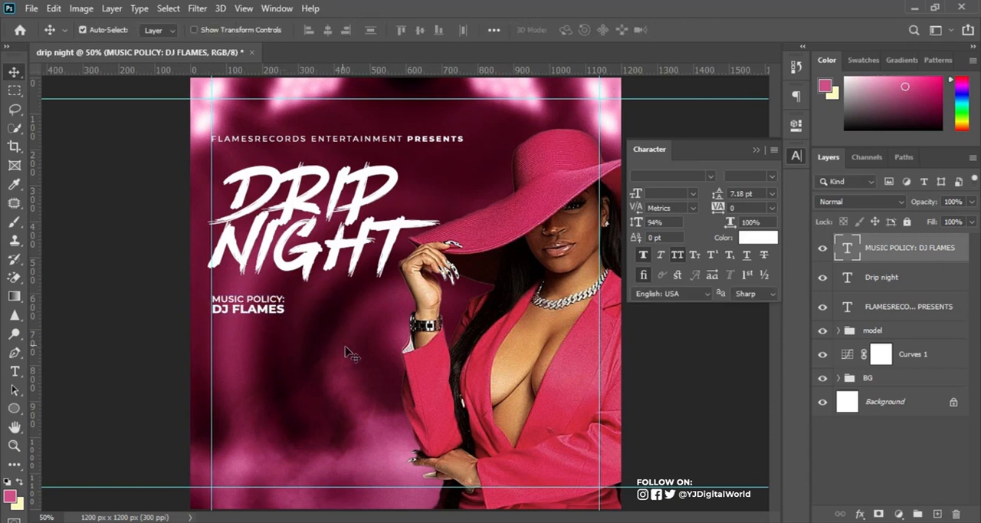
{"action": "left_click", "coordinate": [756, 151]}
Copy the "DOOR OPENS 9PM" lines from the Notepad notes and return to the flyer in Photoshop.
{"action": "key", "text": "alt+Tab"}
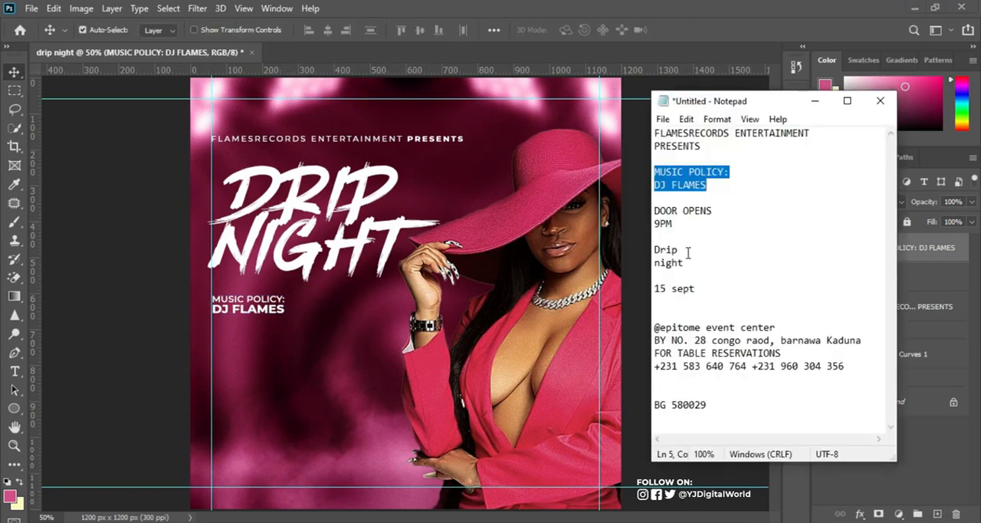
{"action": "left_click_drag", "start_coordinate": [654, 211], "coordinate": [698, 229]}
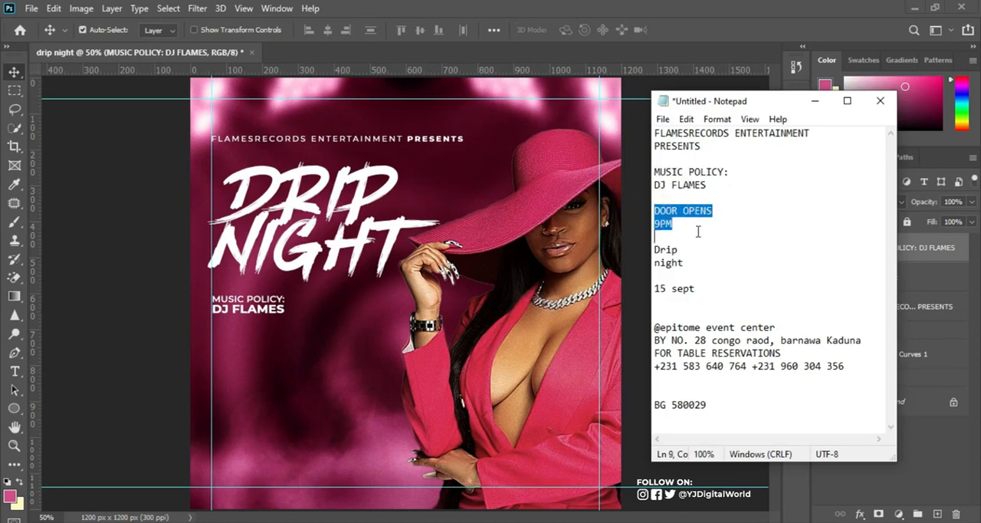
{"action": "key", "text": "alt+Tab"}
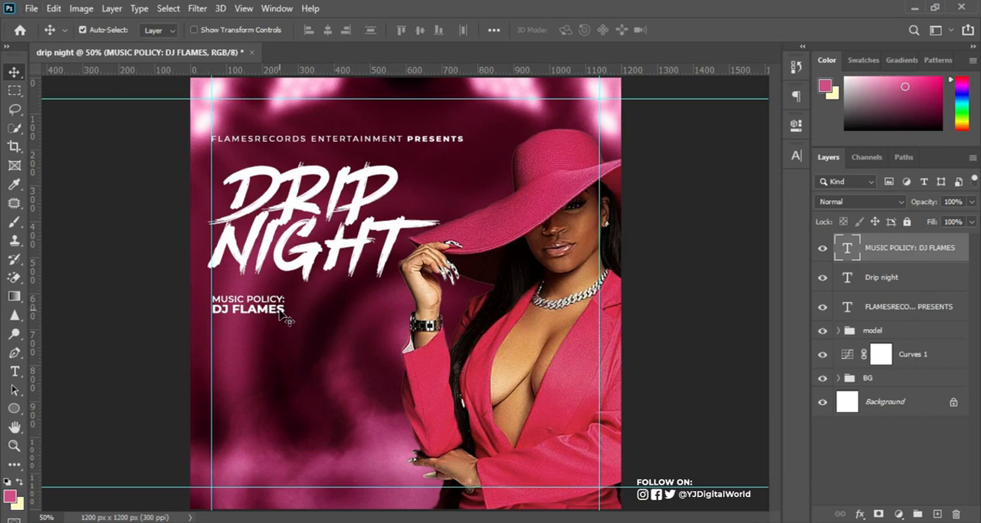
Duplicate the music policy text just below the original and replace its content with the copied "DOOR OPENS 9PM" lines.
{"action": "left_click_drag", "start_coordinate": [282, 313], "coordinate": [282, 343], "text": "alt"}
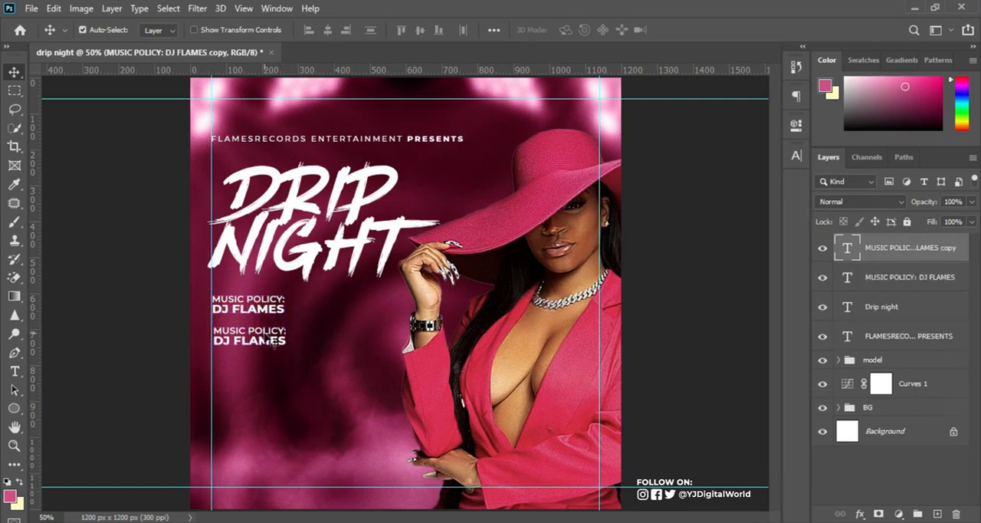
{"action": "key", "text": "t"}
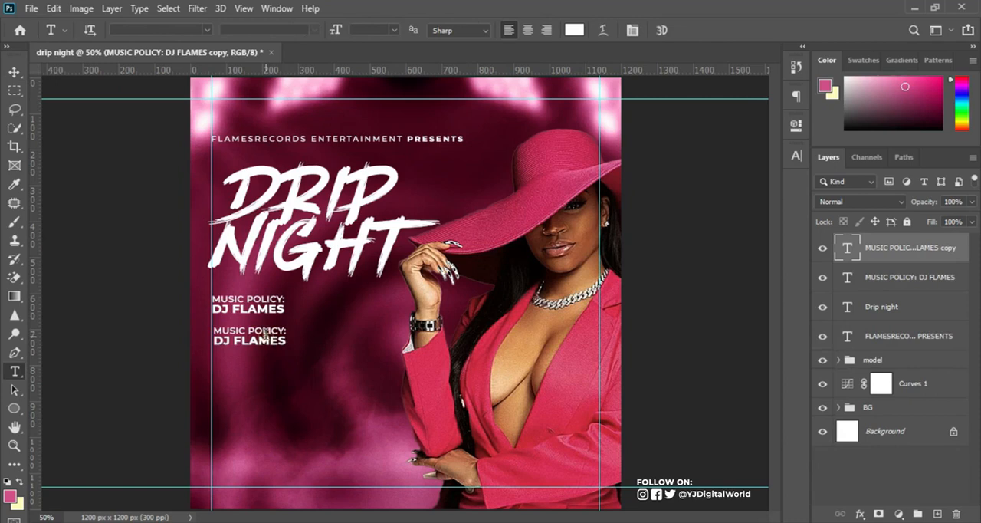
{"action": "left_click", "coordinate": [266, 336]}
{"action": "key", "text": "ctrl+a"}
{"action": "type", "text": "MUSIC POLICY: DJ FLAMES"}
{"action": "type", "text": "DOOR OPENS 9PM"}
Set the "9PM" line to Montserrat Bold at 19.04 pt.
{"action": "left_click_drag", "start_coordinate": [239, 342], "coordinate": [197, 344]}
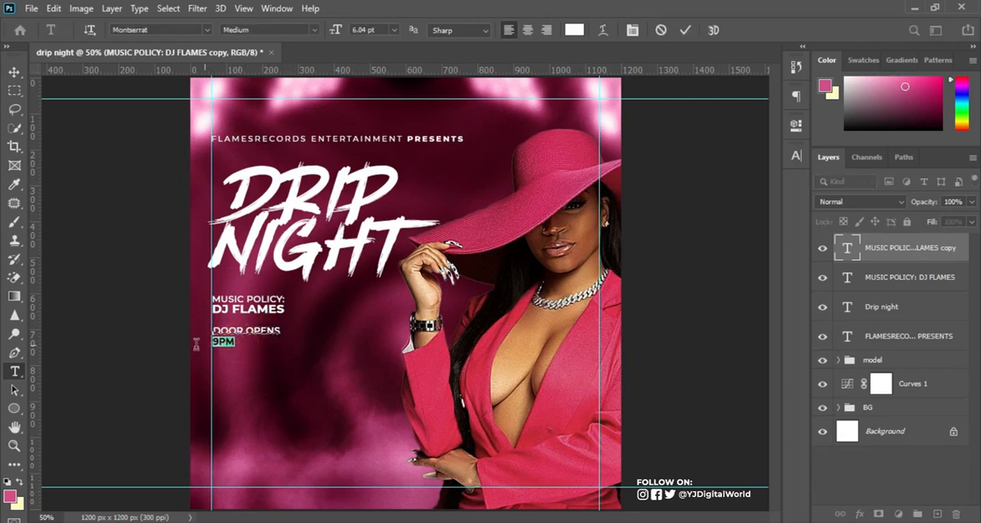
{"action": "left_click", "coordinate": [797, 155]}
{"action": "left_click", "coordinate": [770, 176]}
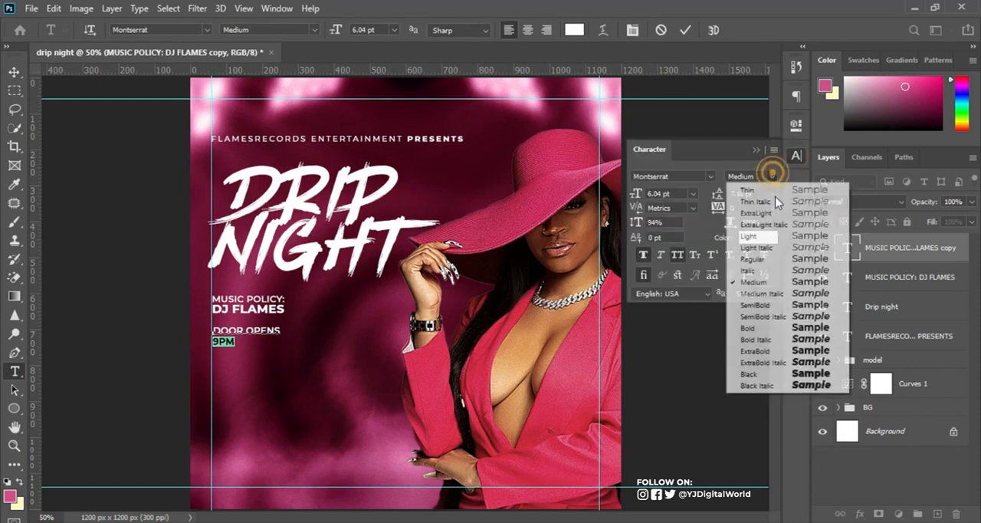
{"action": "left_click", "coordinate": [770, 328]}
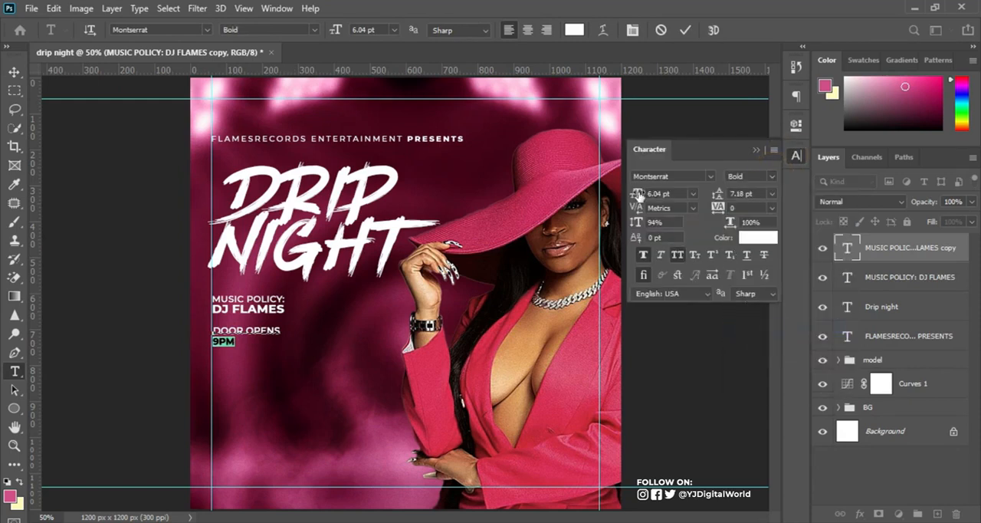
{"action": "left_click_drag", "start_coordinate": [637, 194], "coordinate": [645, 199]}
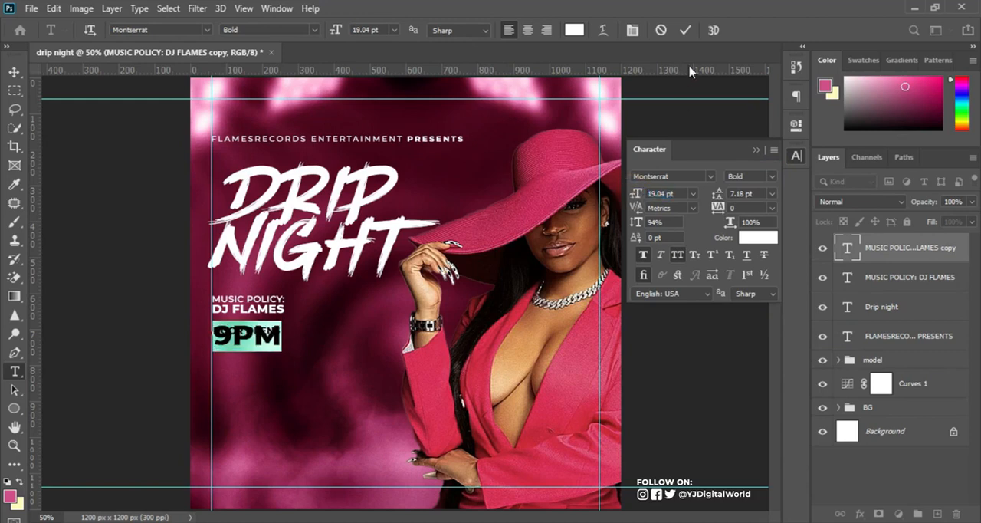
Set the leading of the "DOOR OPENS 9PM" text to 14.18 pt, keeping the "DOOR OPENS" line in Montserrat Medium.
{"action": "key", "text": "ctrl"}
{"action": "key", "text": "ctrl+a"}
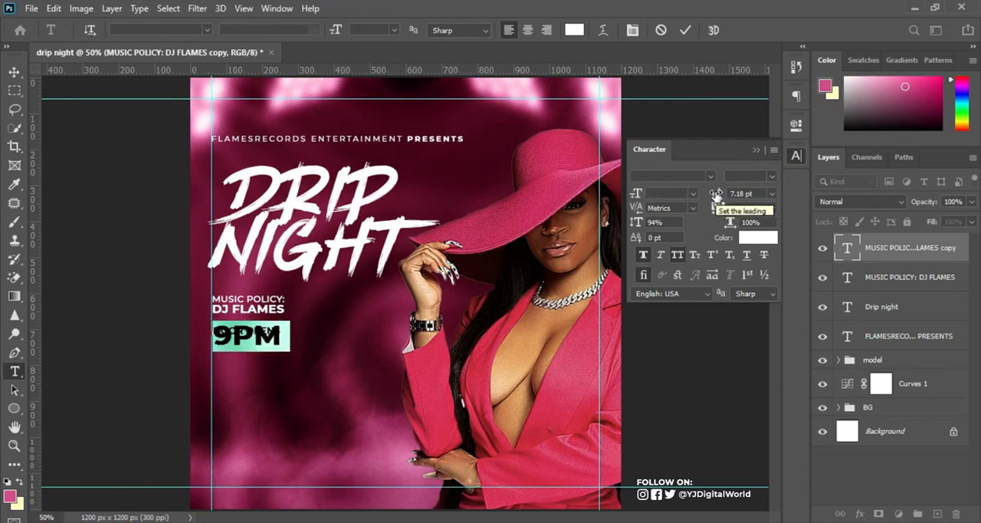
{"action": "left_click_drag", "start_coordinate": [715, 195], "coordinate": [720, 197]}
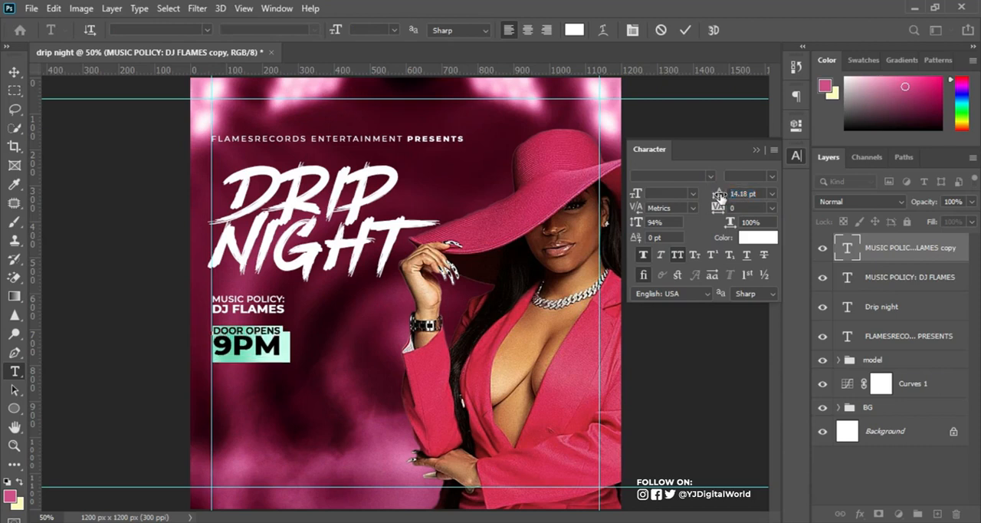
{"action": "left_click", "coordinate": [280, 333]}
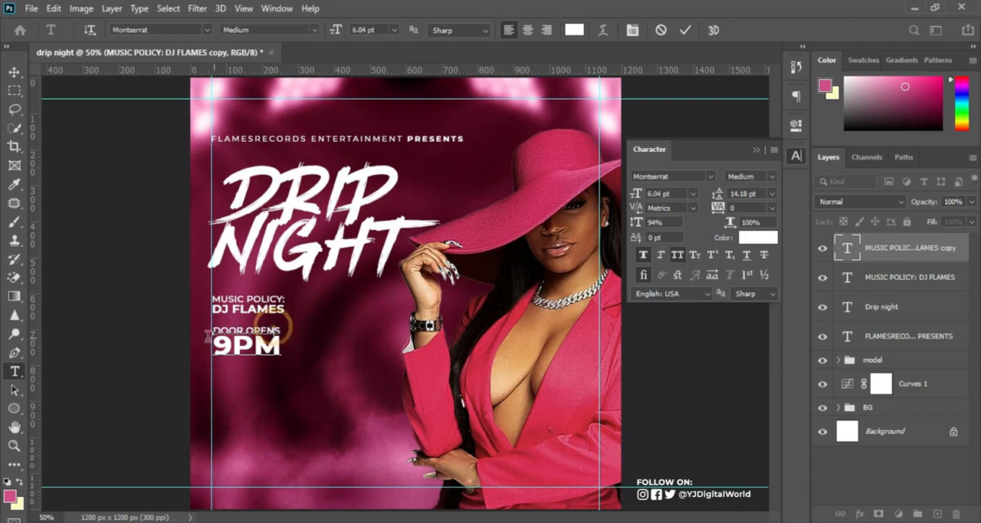
{"action": "left_click_drag", "start_coordinate": [214, 328], "coordinate": [293, 324]}
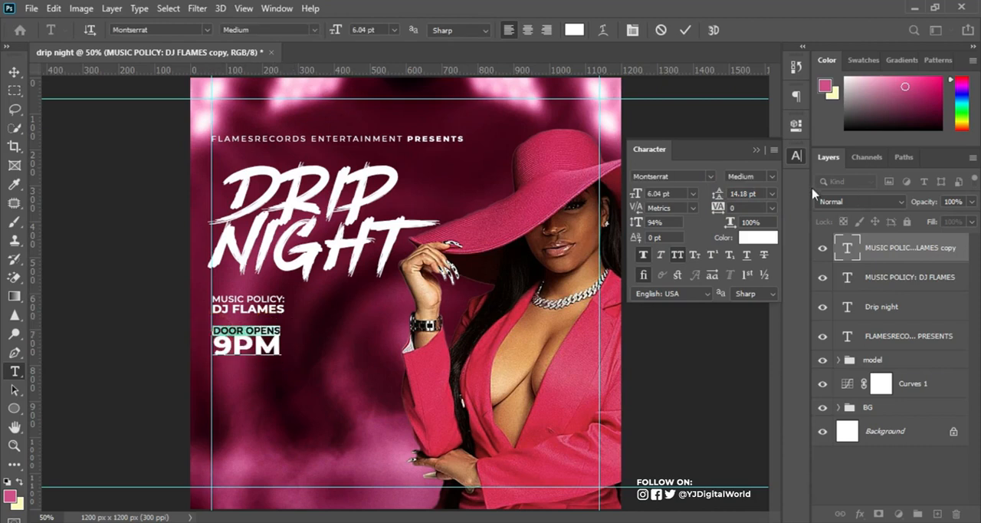
{"action": "left_click", "coordinate": [773, 180]}
{"action": "left_click", "coordinate": [769, 177]}
{"action": "left_click", "coordinate": [637, 194]}
{"action": "left_click", "coordinate": [684, 30]}
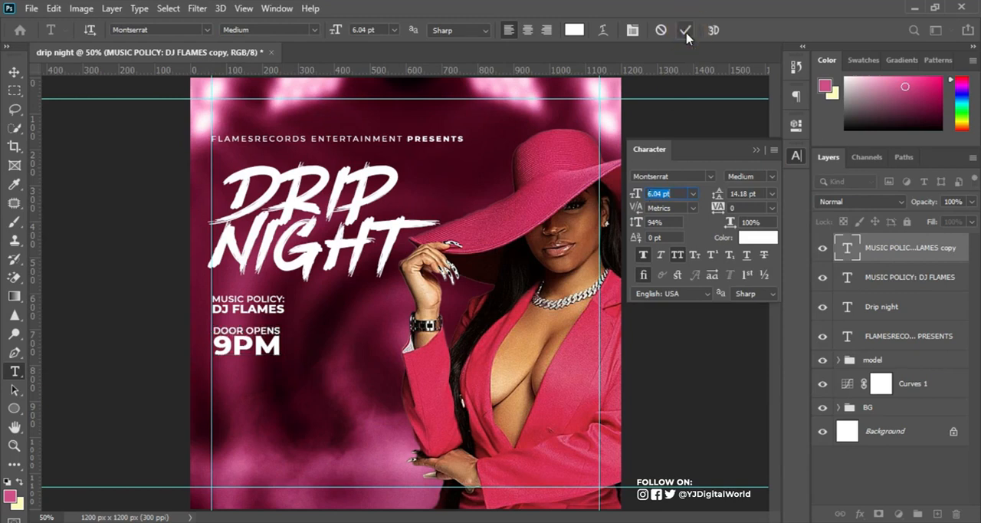
Set the "DOOR OPENS 9PM" text's leading to 15.18 pt and move the text slightly down against the left margin guide.
{"action": "left_click_drag", "start_coordinate": [719, 196], "coordinate": [710, 196]}
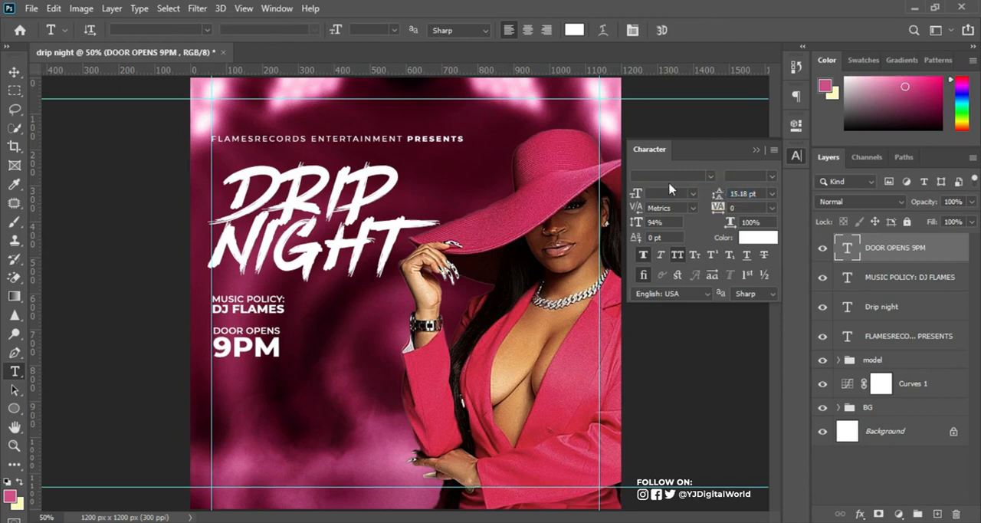
{"action": "left_click", "coordinate": [14, 72]}
{"action": "left_click_drag", "start_coordinate": [250, 345], "coordinate": [248, 352]}
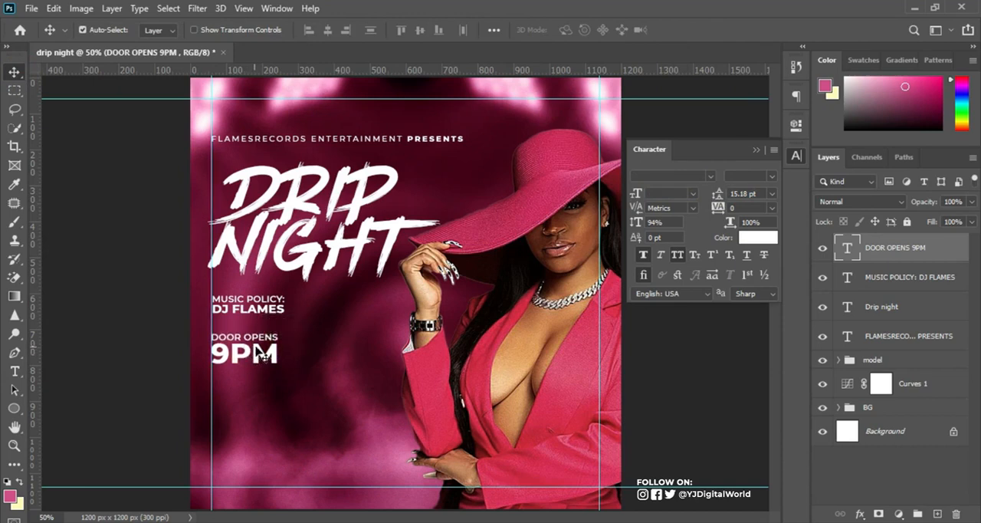
Copy the "15 sept" date from the Notepad notes and return to the flyer in Photoshop.
{"action": "left_click", "coordinate": [659, 522]}
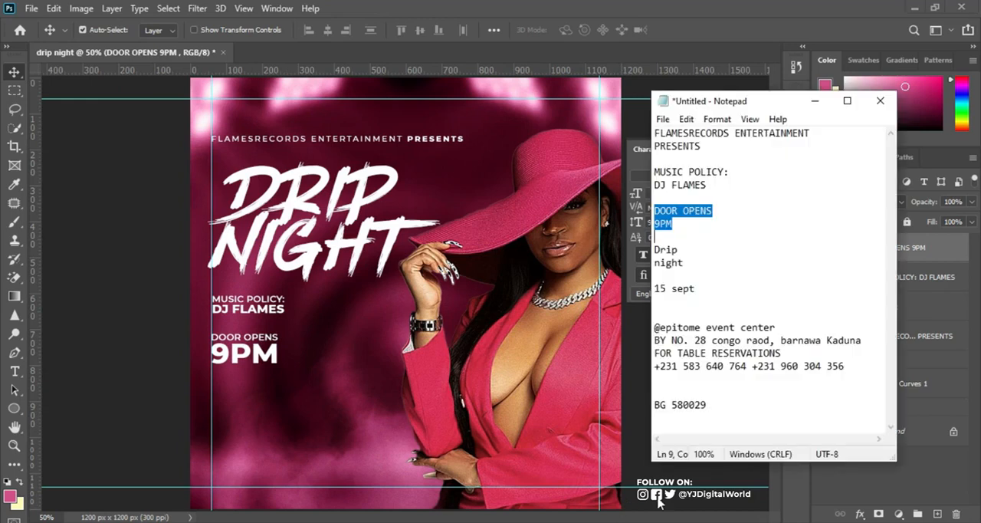
{"action": "left_click_drag", "start_coordinate": [654, 289], "coordinate": [723, 291]}
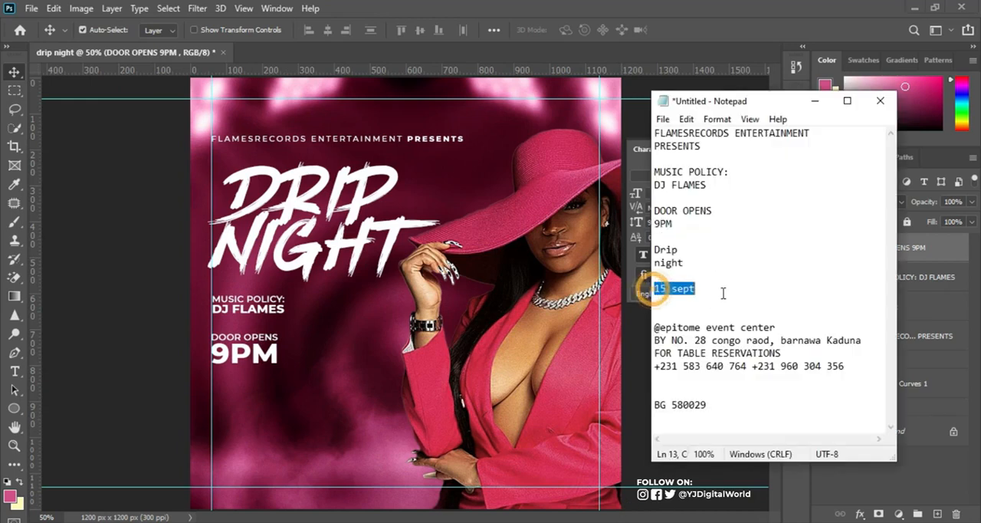
{"action": "left_click", "coordinate": [25, 371]}
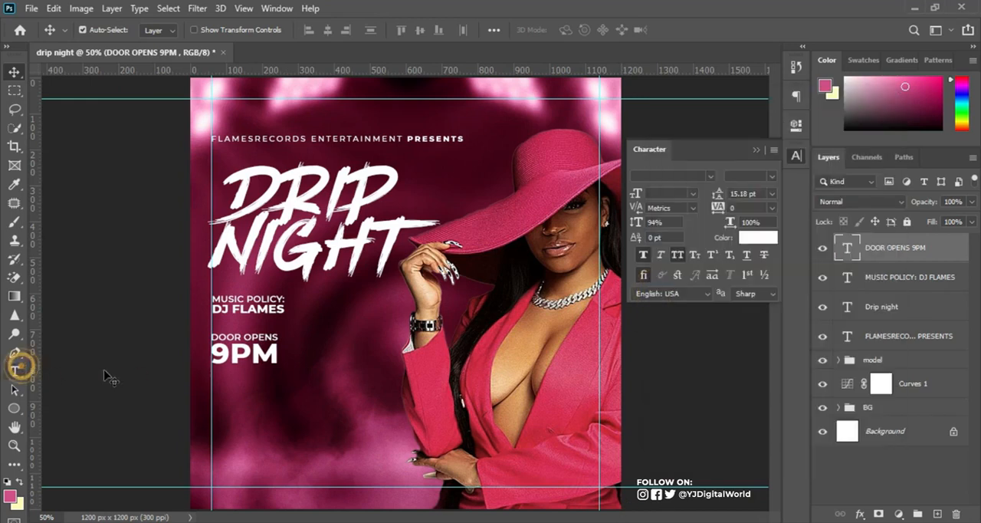
Duplicate the "DOOR OPENS 9PM" text to the right of the original and replace its content with "15 sept".
{"action": "left_click_drag", "start_coordinate": [273, 357], "coordinate": [366, 348]}
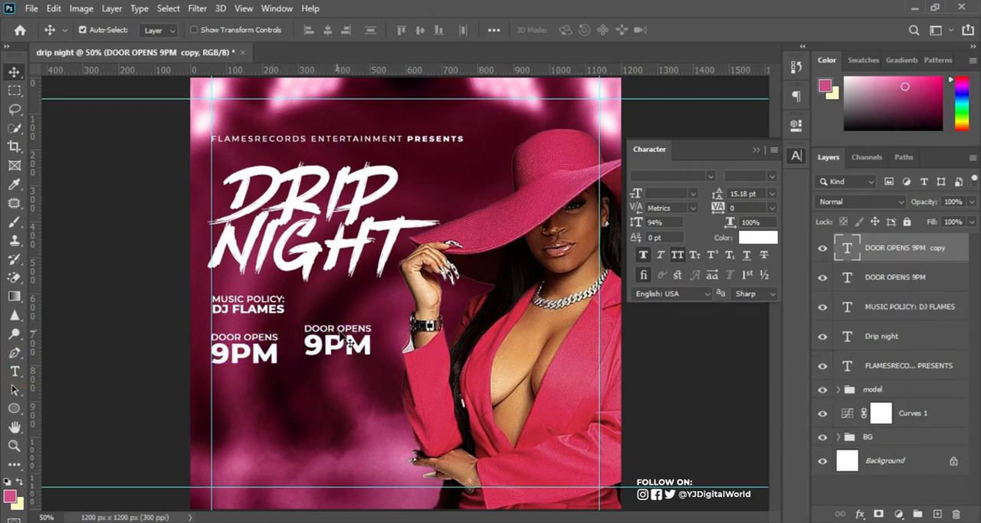
{"action": "key", "text": "t"}
{"action": "left_click", "coordinate": [354, 341]}
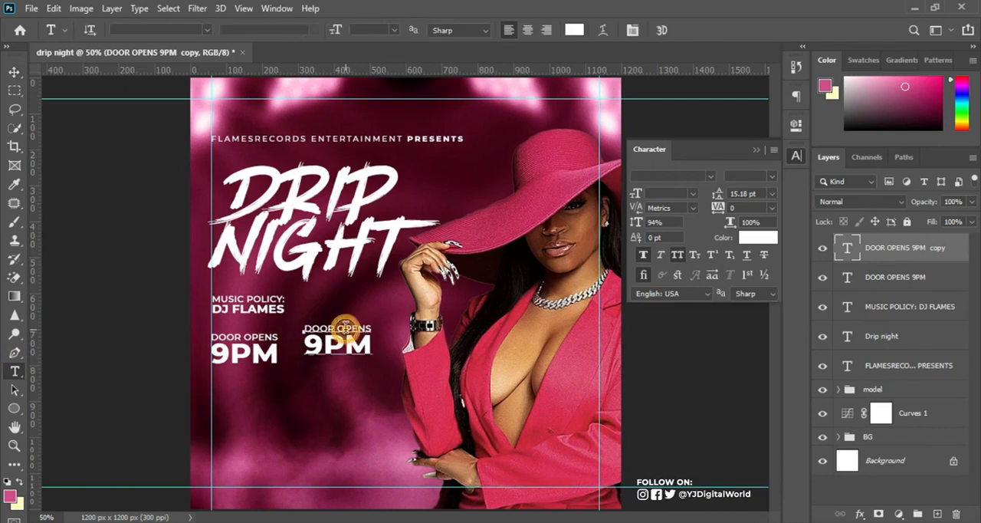
{"action": "key", "text": "ctrl+a"}
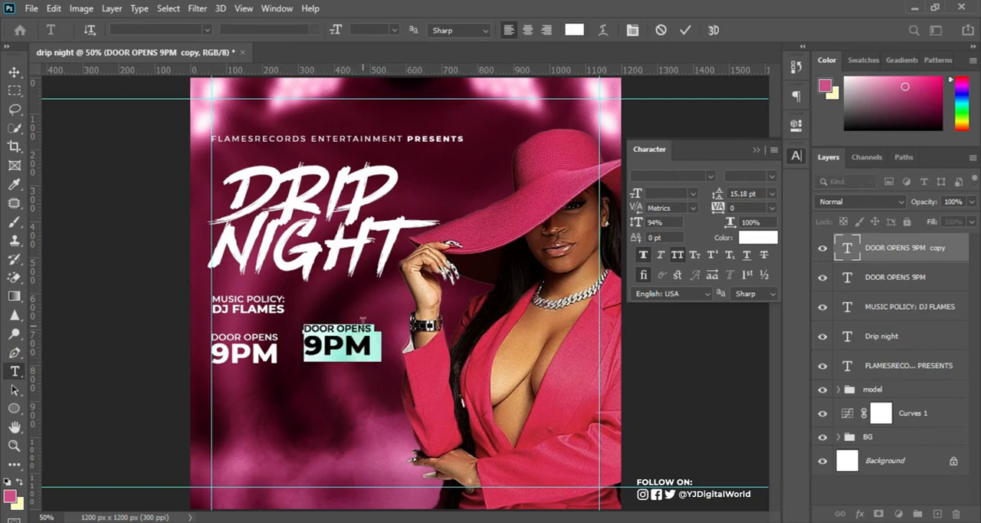
{"action": "right_click", "coordinate": [349, 341]}
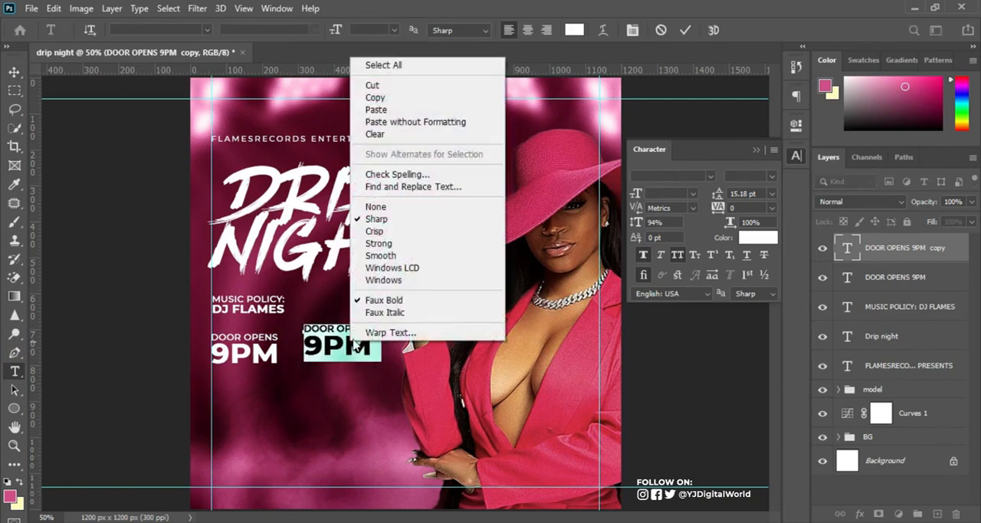
{"action": "left_click", "coordinate": [405, 110]}
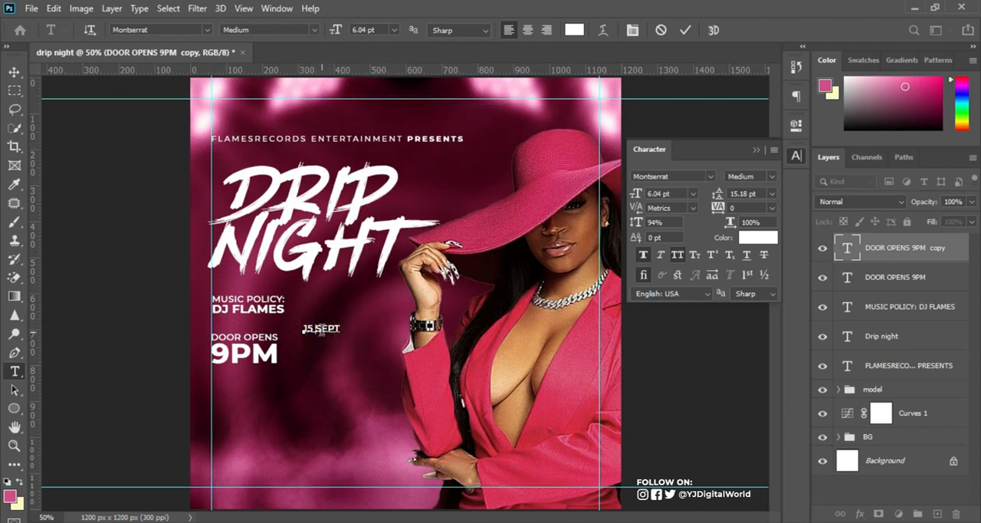
Break the date onto two lines, "15" above "SEPT", and set its leading to 9.18 pt.
{"action": "key", "text": "Return"}
{"action": "left_click", "coordinate": [685, 31]}
{"action": "left_click_drag", "start_coordinate": [717, 194], "coordinate": [712, 193]}
Set the "15" line of the date to Montserrat Bold at 18.04 pt.
{"action": "left_click", "coordinate": [307, 328]}
{"action": "key", "text": "ctrl+a"}
{"action": "left_click", "coordinate": [772, 179]}
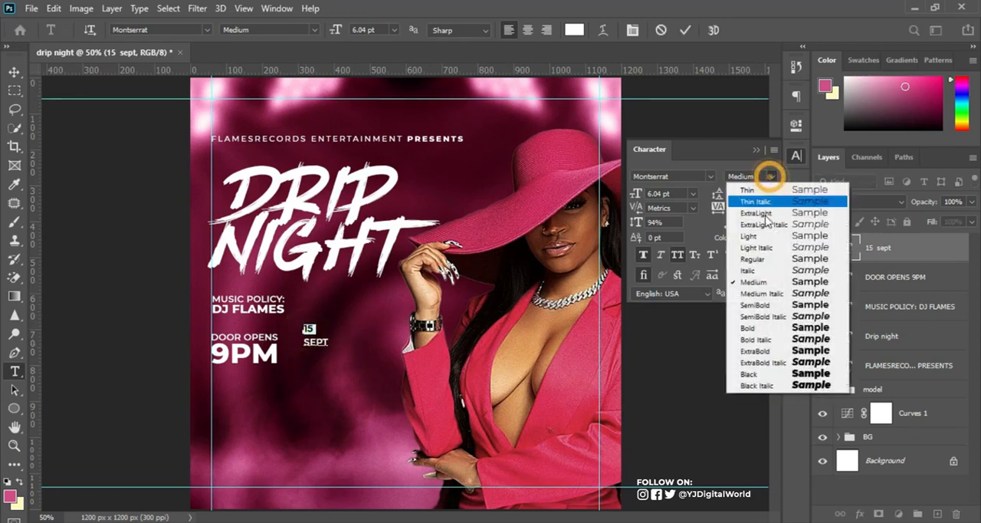
{"action": "left_click", "coordinate": [740, 335]}
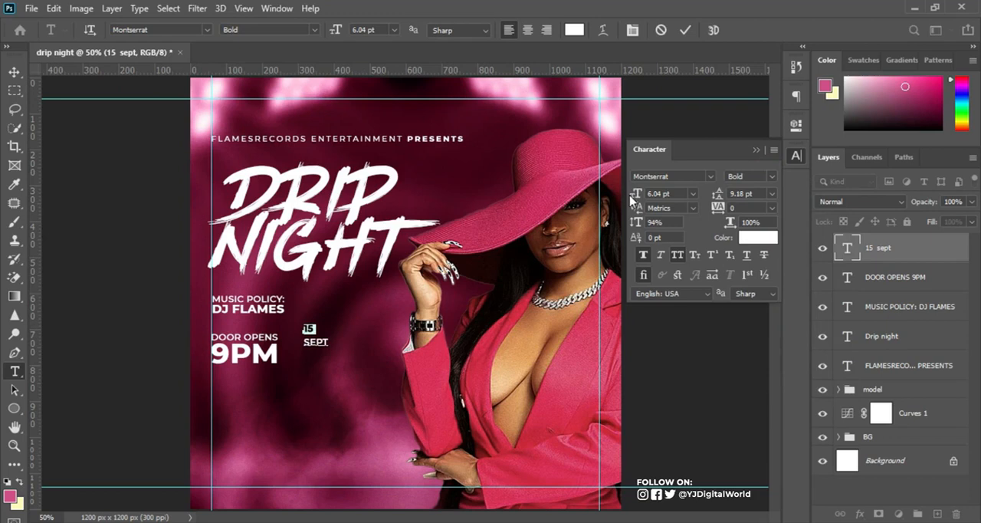
{"action": "left_click_drag", "start_coordinate": [633, 195], "coordinate": [641, 196]}
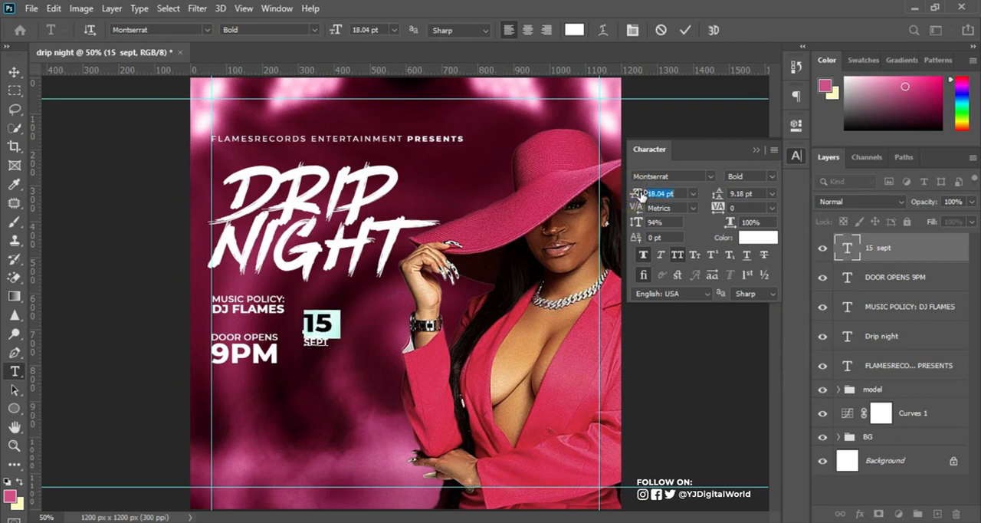
{"action": "left_click", "coordinate": [685, 29]}
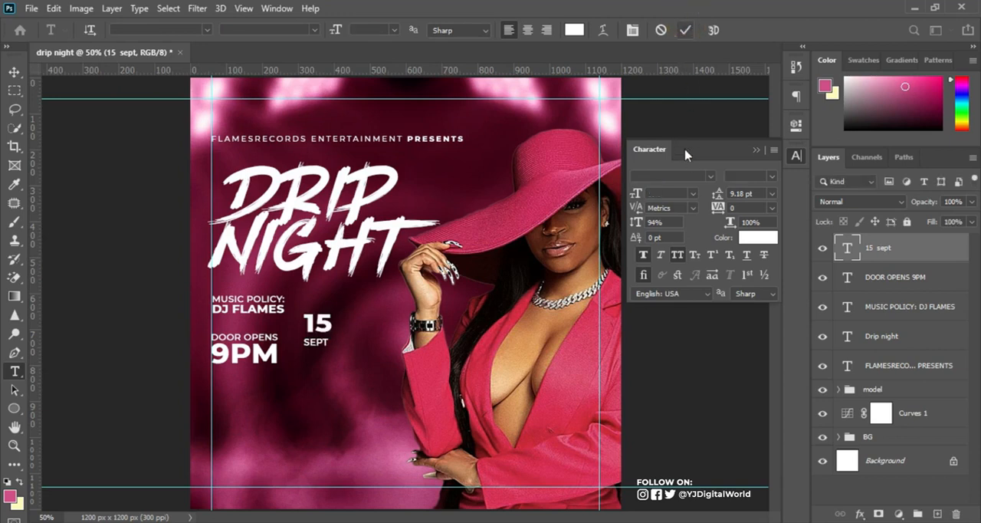
Tighten the leading of the "15 SEPT" text to 7.18 pt, keeping "SEPT" in Montserrat Medium.
{"action": "left_click_drag", "start_coordinate": [718, 195], "coordinate": [716, 194]}
{"action": "left_click", "coordinate": [717, 192]}
{"action": "left_click", "coordinate": [717, 191]}
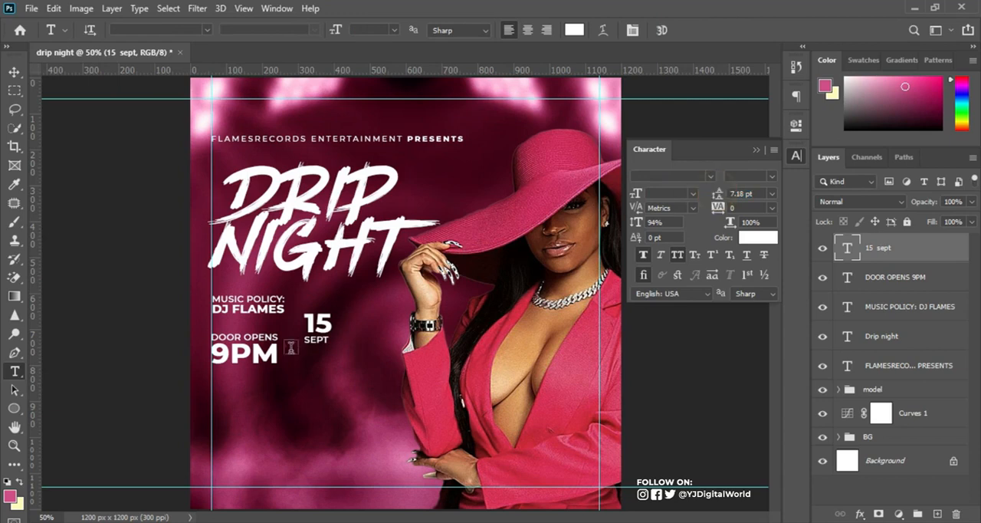
{"action": "double_click", "coordinate": [315, 339]}
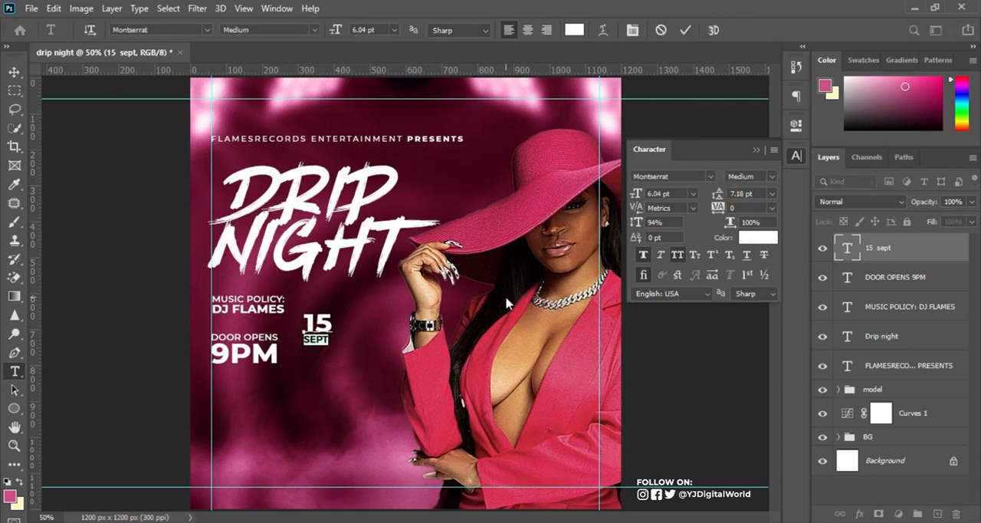
{"action": "left_click", "coordinate": [660, 193]}
{"action": "left_click", "coordinate": [684, 29]}
Scale up the "15 SEPT" text to about 1.4 times its size and nudge it into place beside the "DOOR OPENS 9PM" text.
{"action": "left_click", "coordinate": [16, 72]}
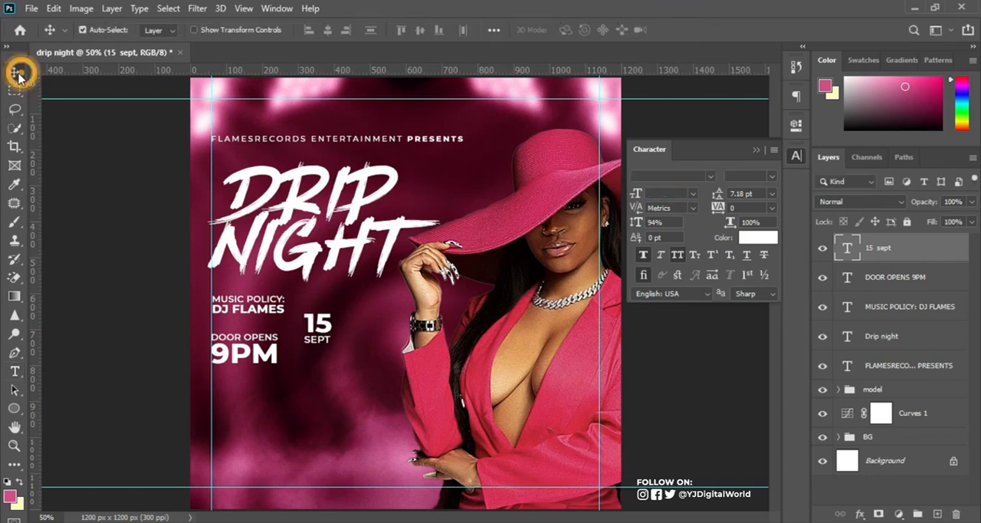
{"action": "key", "text": "ctrl+t"}
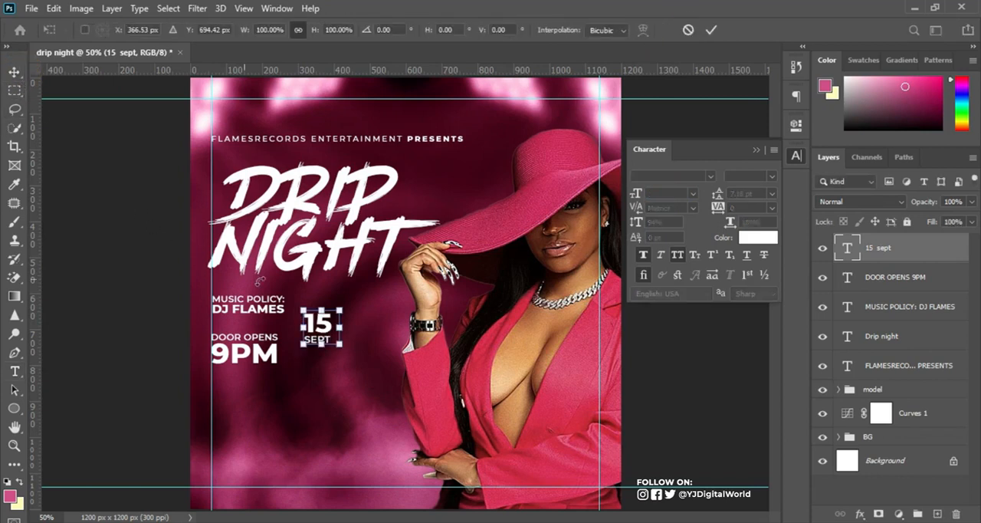
{"action": "mouse_move", "coordinate": [345, 347]}
{"action": "left_mouse_down"}
{"action": "mouse_move", "coordinate": [358, 360]}
{"action": "mouse_move", "coordinate": [333, 334]}
{"action": "left_mouse_up"}
{"action": "double_click", "coordinate": [335, 332]}
{"action": "key", "text": "Right"}
{"action": "key", "text": "Right"}
{"action": "key", "text": "Right"}
{"action": "key", "text": "Right"}
{"action": "key", "text": "Right"}
{"action": "key", "text": "Right"}
{"action": "key", "text": "Right"}
{"action": "key", "text": "Right"}
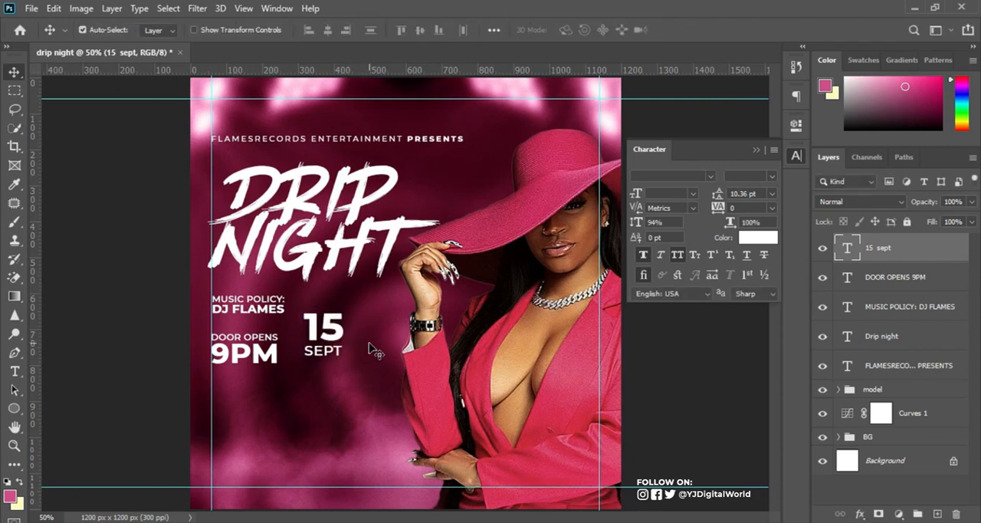
{"action": "key", "text": "alt+Tab"}
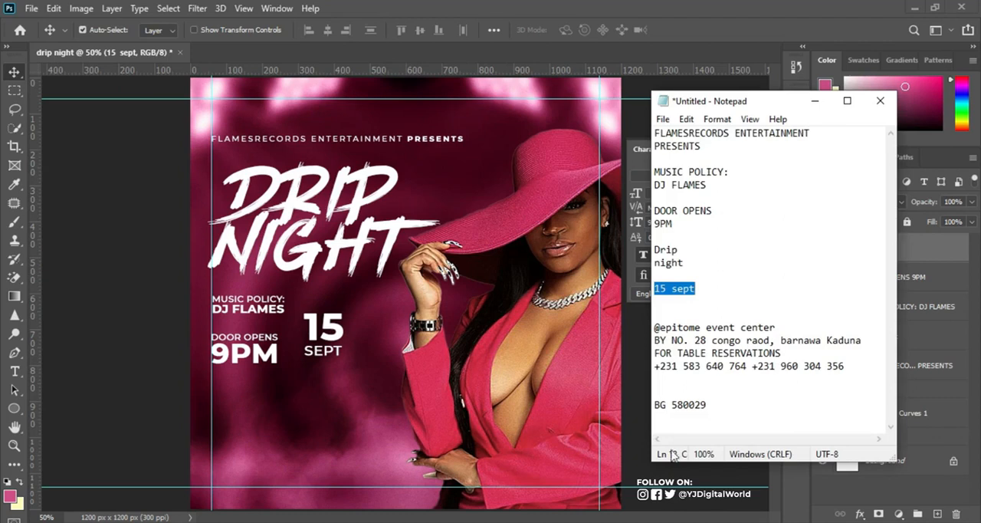
{"action": "left_click_drag", "start_coordinate": [656, 328], "coordinate": [869, 340]}
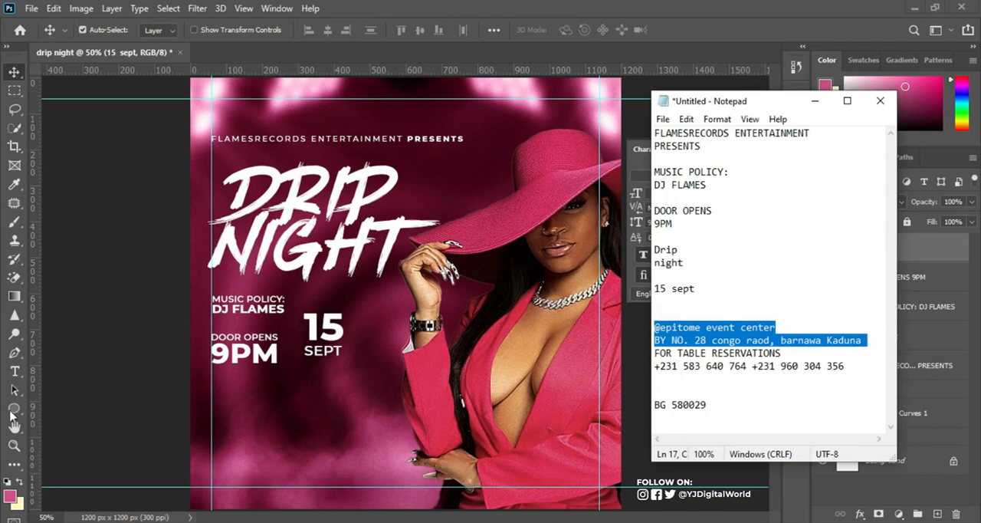
{"action": "left_click", "coordinate": [16, 371]}
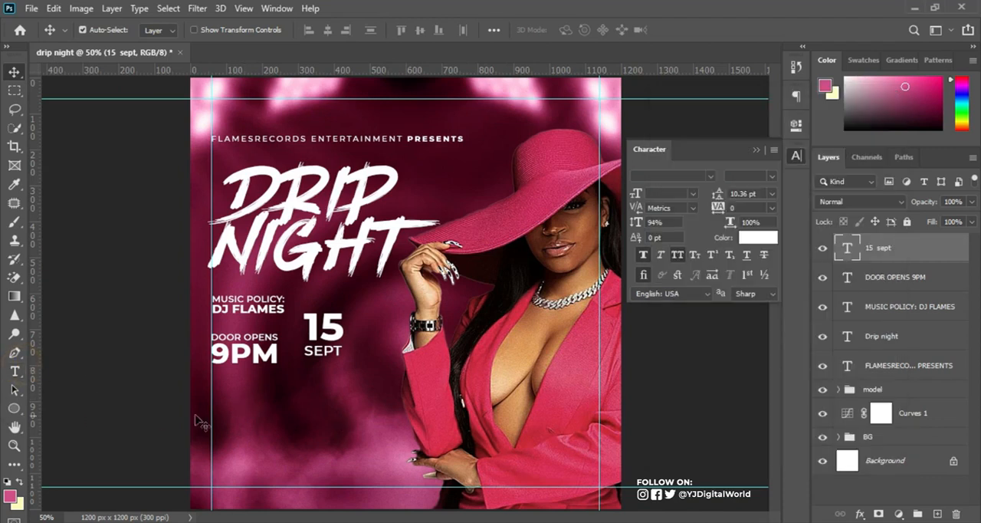
Paste the copied venue and address lines as a new text layer below the "DOOR OPENS 9PM" and "15 SEPT" texts.
{"action": "left_click", "coordinate": [15, 373]}
{"action": "left_click", "coordinate": [262, 401]}
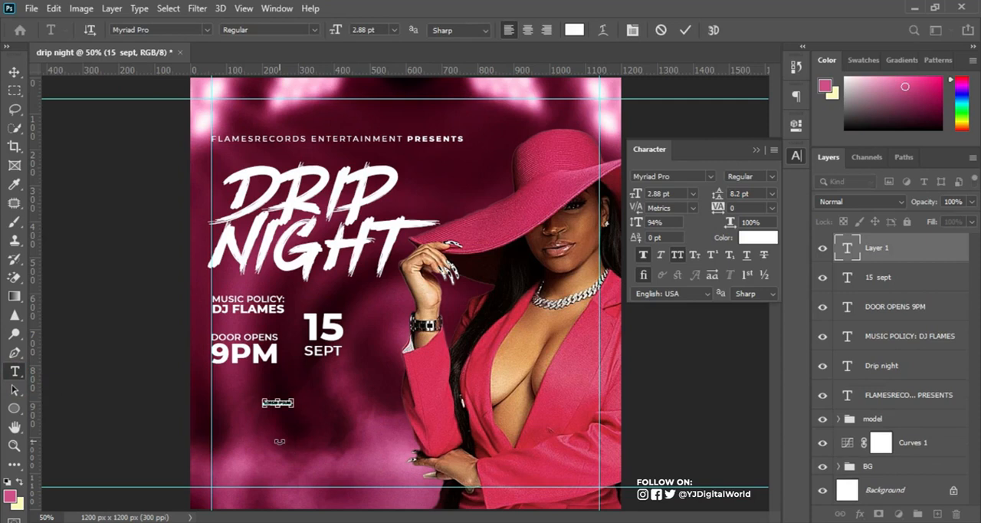
{"action": "key", "text": "ctrl+v"}
{"action": "left_click", "coordinate": [685, 30]}
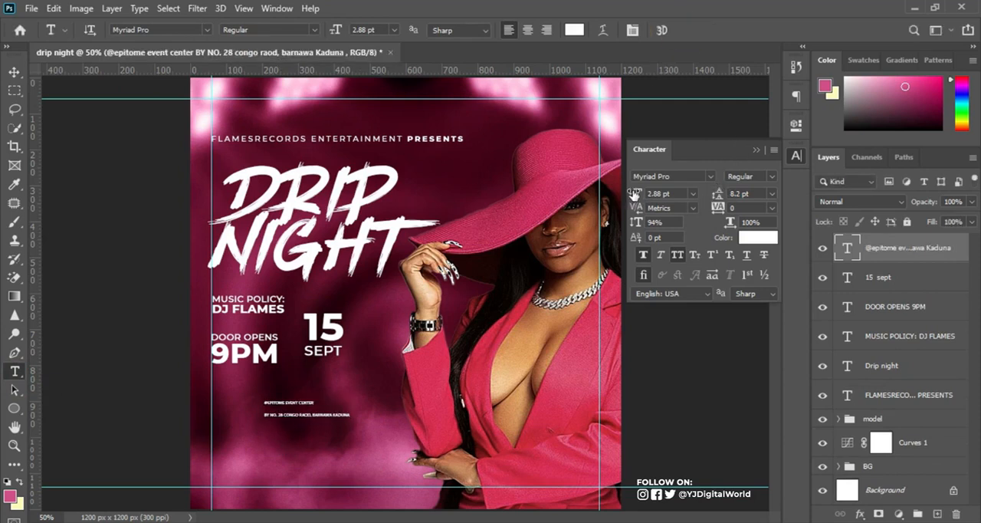
Set the venue and address text to Montserrat at 6.88 pt with 7.2 pt leading.
{"action": "left_click_drag", "start_coordinate": [633, 194], "coordinate": [636, 194]}
{"action": "left_click_drag", "start_coordinate": [716, 197], "coordinate": [716, 199]}
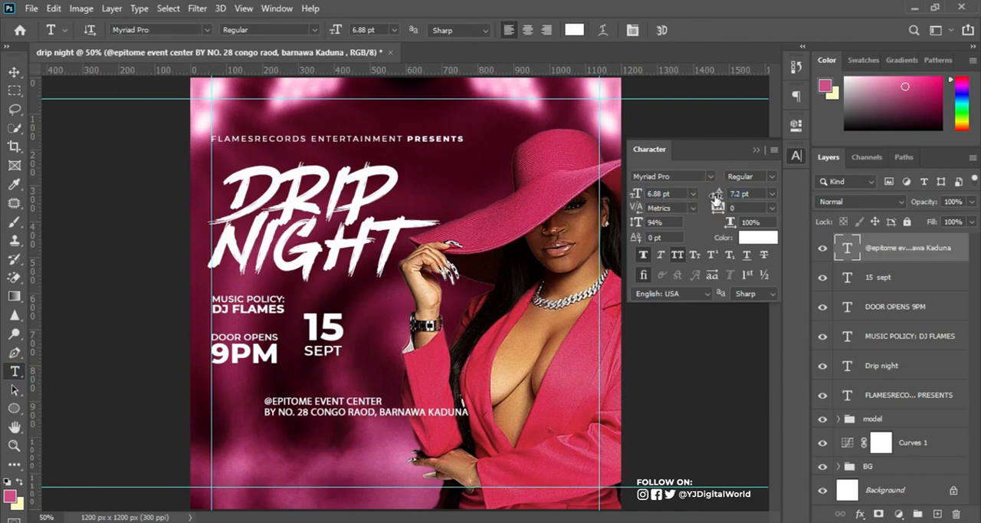
{"action": "left_click", "coordinate": [675, 177]}
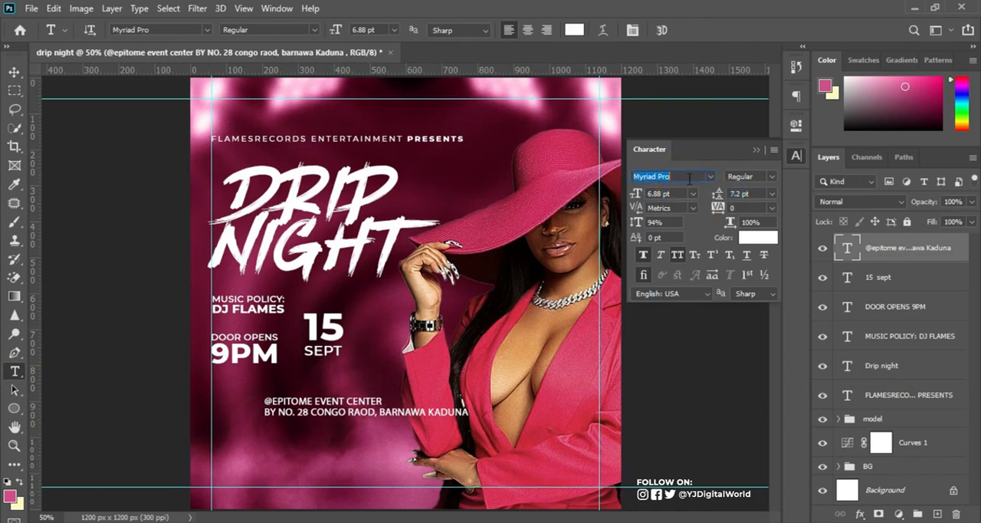
{"action": "type", "text": "mont"}
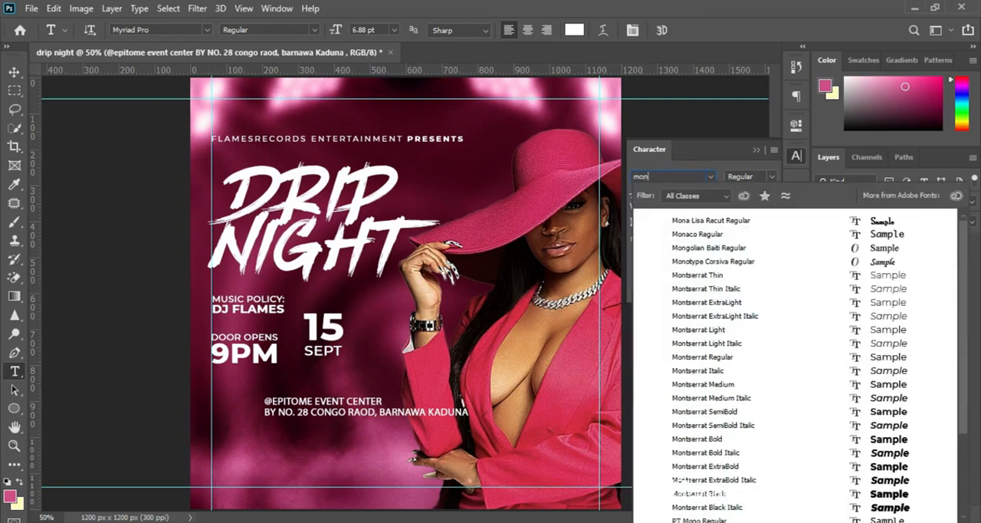
{"action": "key", "text": "Return"}
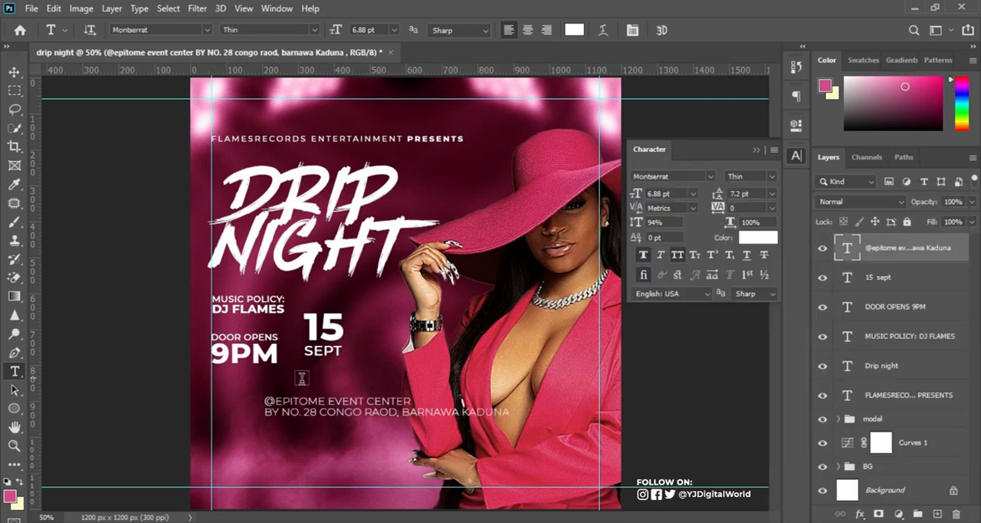
{"action": "left_click_drag", "start_coordinate": [264, 400], "coordinate": [411, 401]}
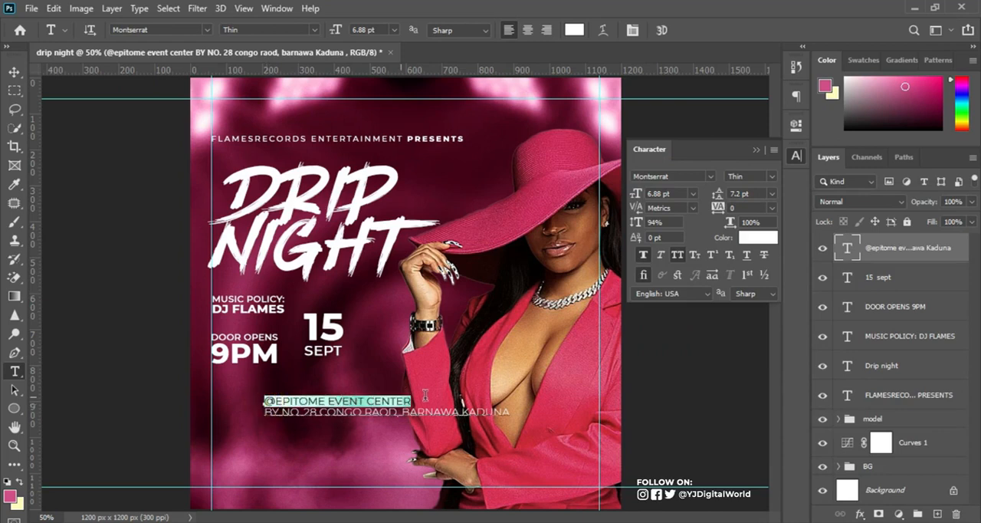
{"action": "left_click", "coordinate": [773, 179]}
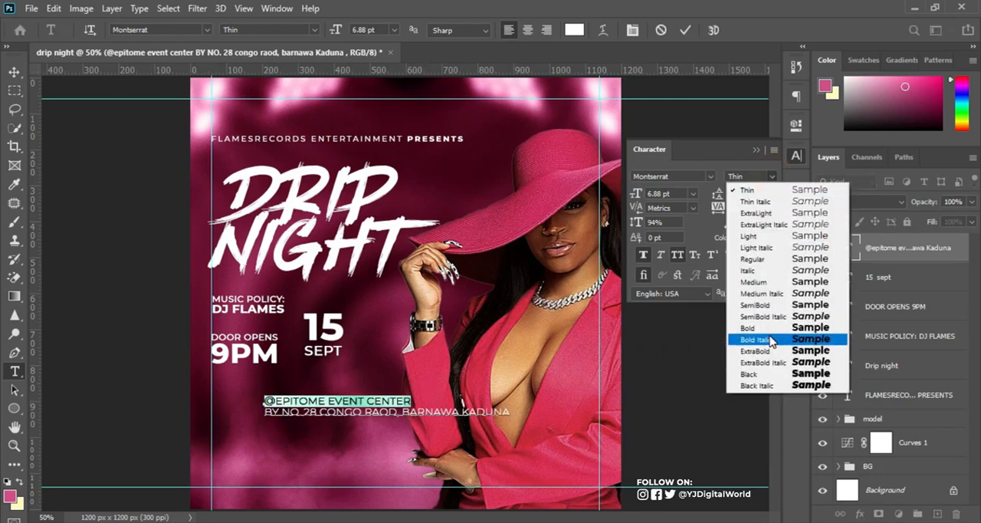
{"action": "left_click", "coordinate": [767, 325]}
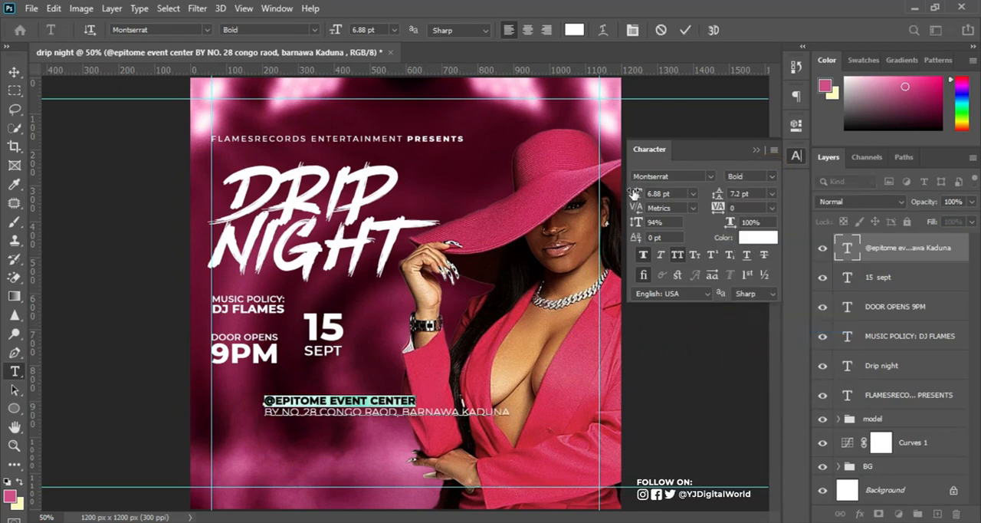
{"action": "left_click_drag", "start_coordinate": [634, 193], "coordinate": [635, 196]}
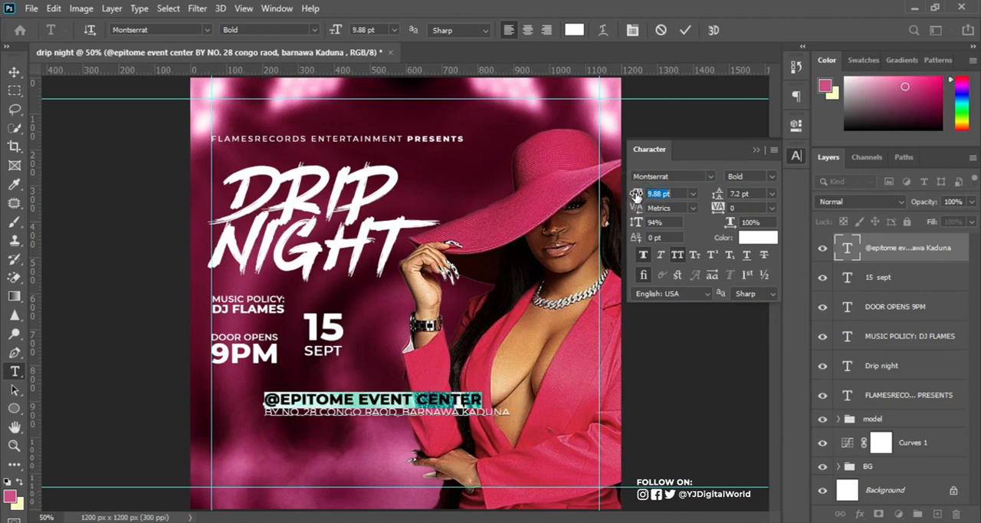
Set the address line to Montserrat Medium and the venue text's leading to 9.2 pt.
{"action": "left_click_drag", "start_coordinate": [266, 414], "coordinate": [538, 408]}
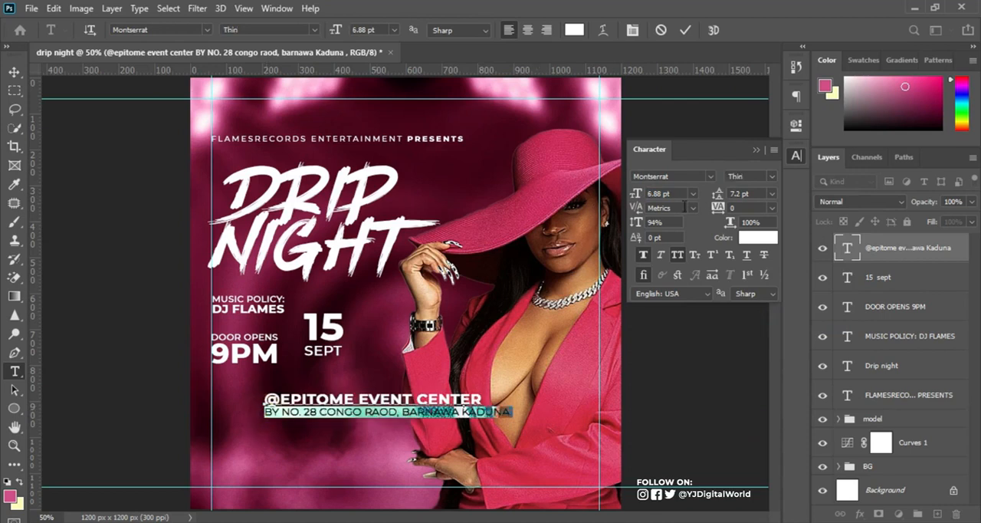
{"action": "left_click", "coordinate": [770, 178]}
{"action": "left_click", "coordinate": [778, 280]}
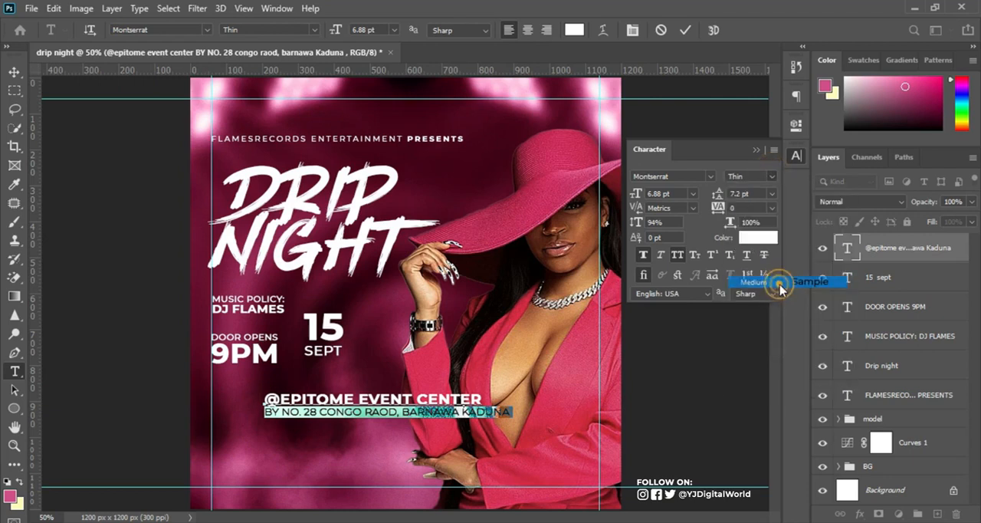
{"action": "left_click", "coordinate": [683, 29]}
{"action": "left_click_drag", "start_coordinate": [716, 194], "coordinate": [719, 193]}
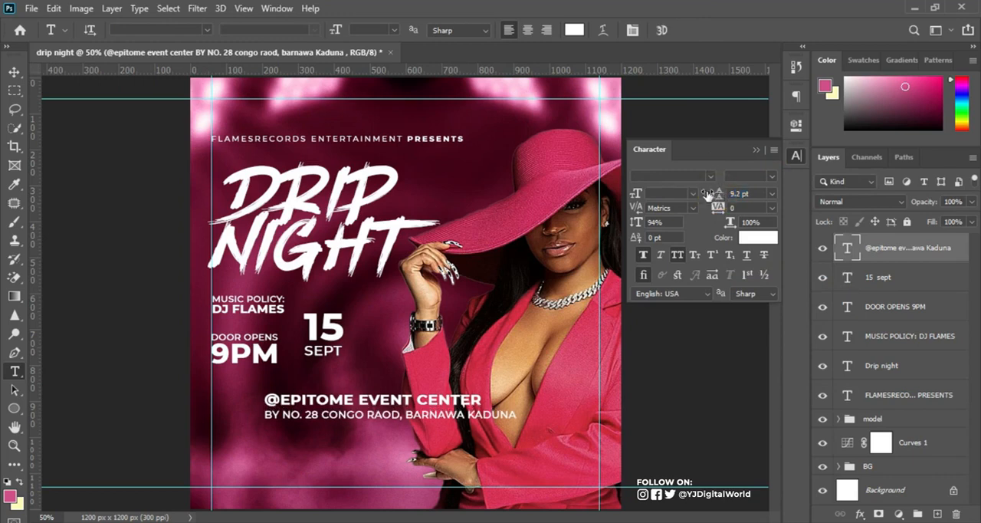
Scale the venue text down to about 78% and align it to the left margin guide below "9PM".
{"action": "key", "text": "ctrl+t"}
{"action": "left_click_drag", "start_coordinate": [521, 426], "coordinate": [410, 405]}
{"action": "left_click", "coordinate": [711, 30]}
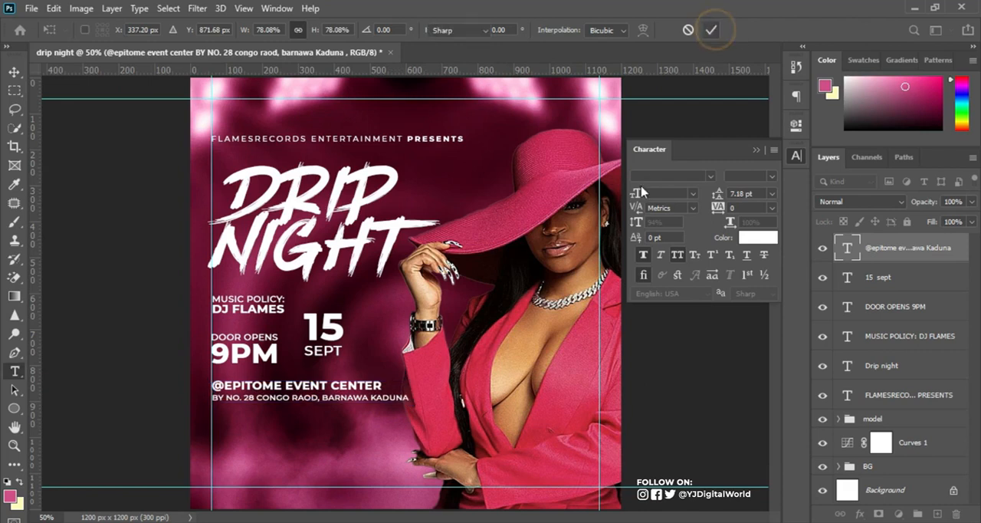
Abbreviate the city name at the end of the address line to "Kd".
{"action": "left_click_drag", "start_coordinate": [377, 398], "coordinate": [433, 399]}
{"action": "key", "text": "BackSpace"}
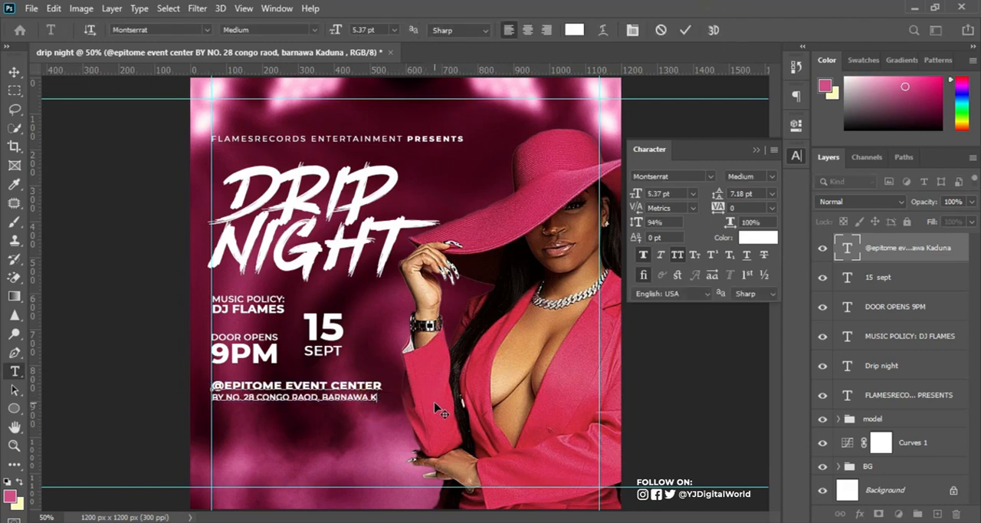
{"action": "key", "text": "ctrl"}
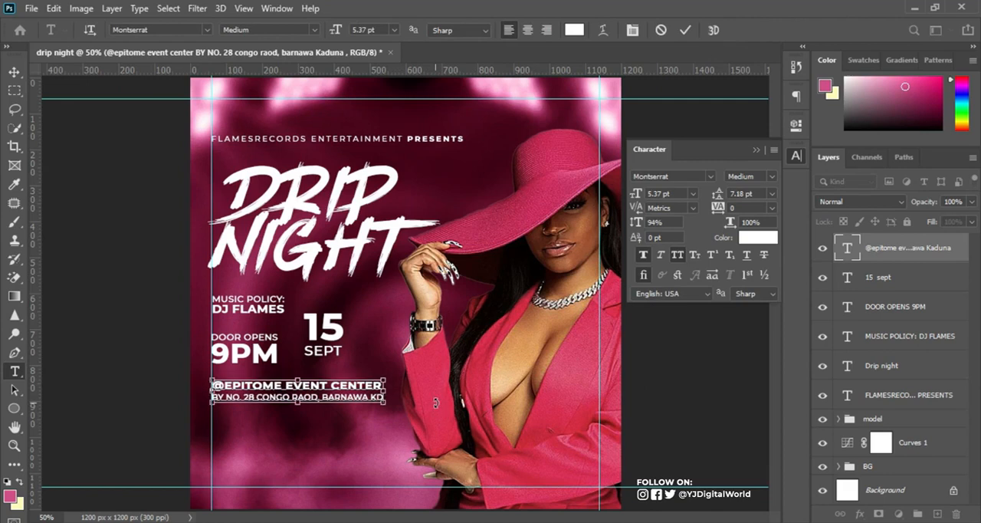
{"action": "type", "text": "d"}
{"action": "key", "text": "ctrl+Return"}
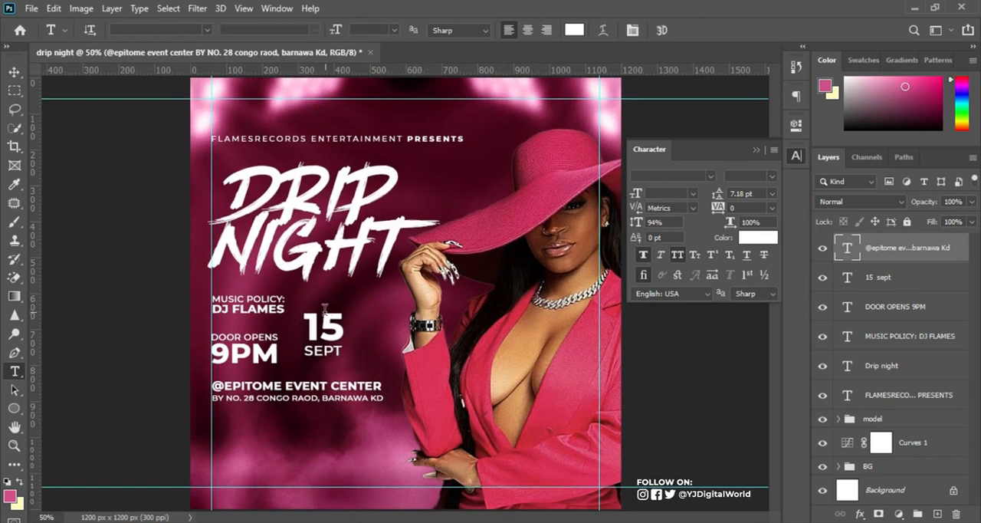
Nudge the venue text and the "DOOR OPENS 9PM" text slightly upward.
{"action": "left_click", "coordinate": [13, 71]}
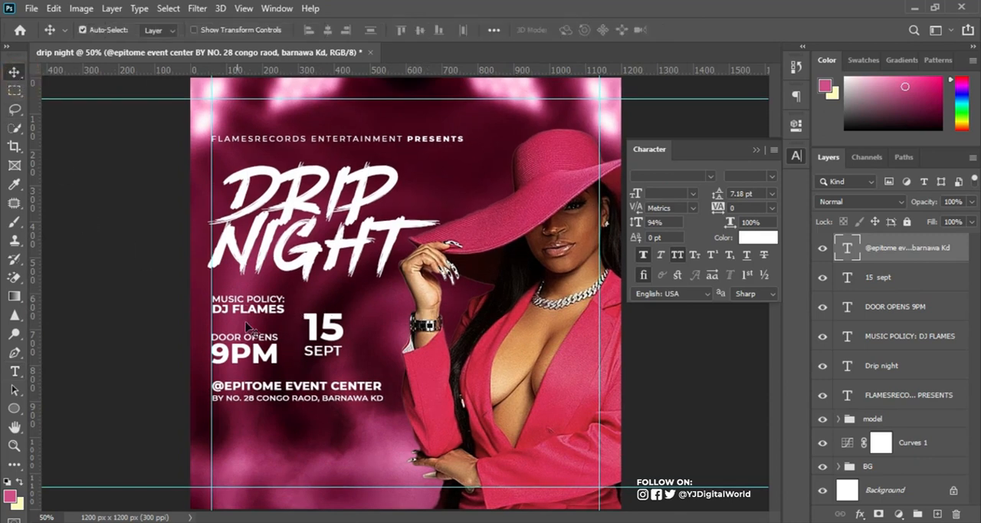
{"action": "key", "text": "Up"}
{"action": "key", "text": "Up"}
{"action": "key", "text": "Up"}
{"action": "key", "text": "Up"}
{"action": "key", "text": "Up"}
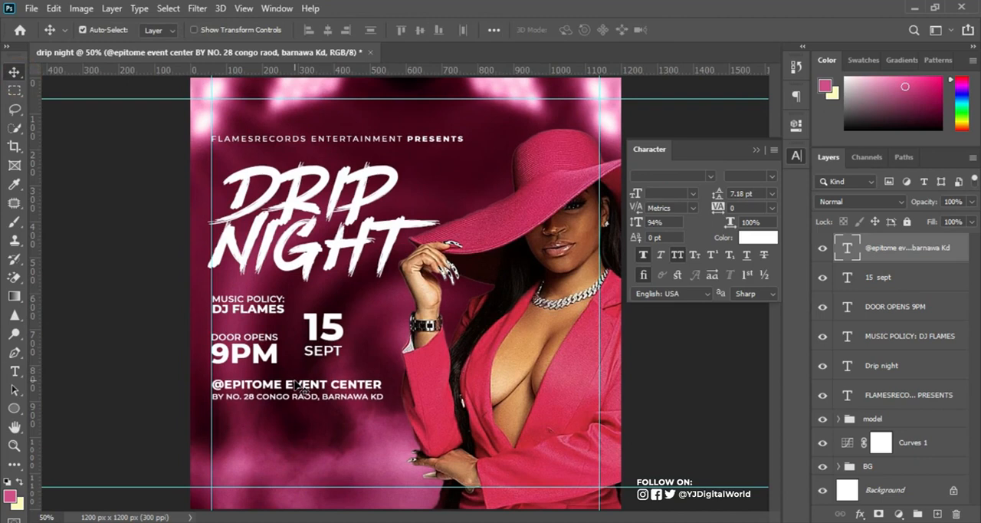
{"action": "left_click", "coordinate": [273, 359]}
{"action": "key", "text": "Up"}
{"action": "key", "text": "Up"}
{"action": "key", "text": "Up"}
{"action": "key", "text": "Up"}
{"action": "key", "text": "Up"}
{"action": "key", "text": "Up"}
{"action": "key", "text": "Up"}
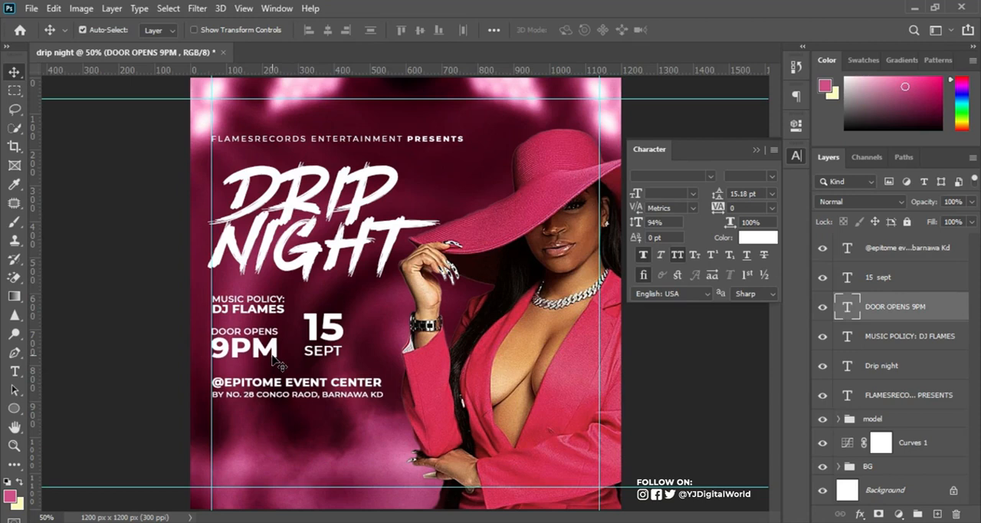
Nudge the "MUSIC POLICY: DJ FLAMES" text and the "15 SEPT" text slightly upward.
{"action": "left_click", "coordinate": [270, 305]}
{"action": "key", "text": "Up"}
{"action": "key", "text": "Up"}
{"action": "key", "text": "Up"}
{"action": "key", "text": "Up"}
{"action": "key", "text": "Up"}
{"action": "key", "text": "Up"}
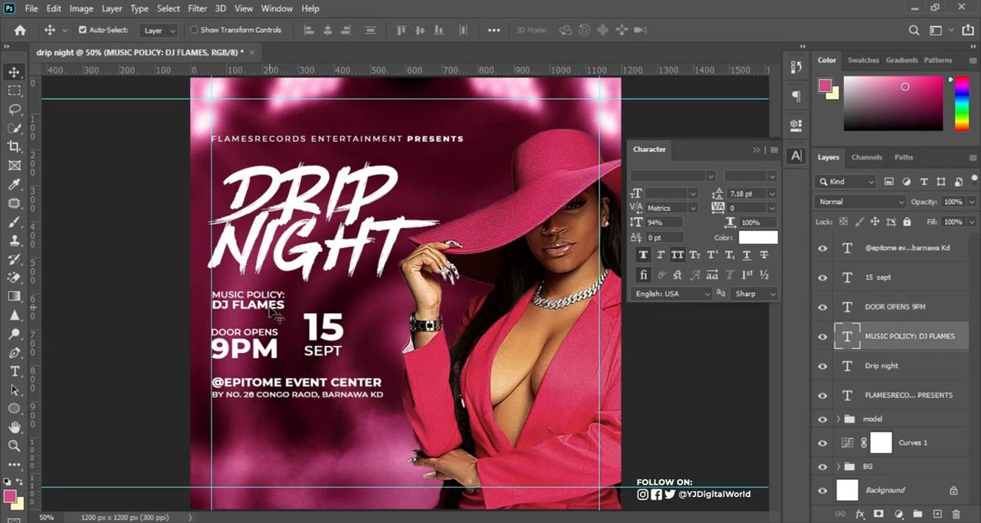
{"action": "left_click", "coordinate": [314, 327]}
{"action": "key", "text": "Up"}
{"action": "key", "text": "Up"}
{"action": "key", "text": "Up"}
{"action": "key", "text": "Up"}
{"action": "key", "text": "Up"}
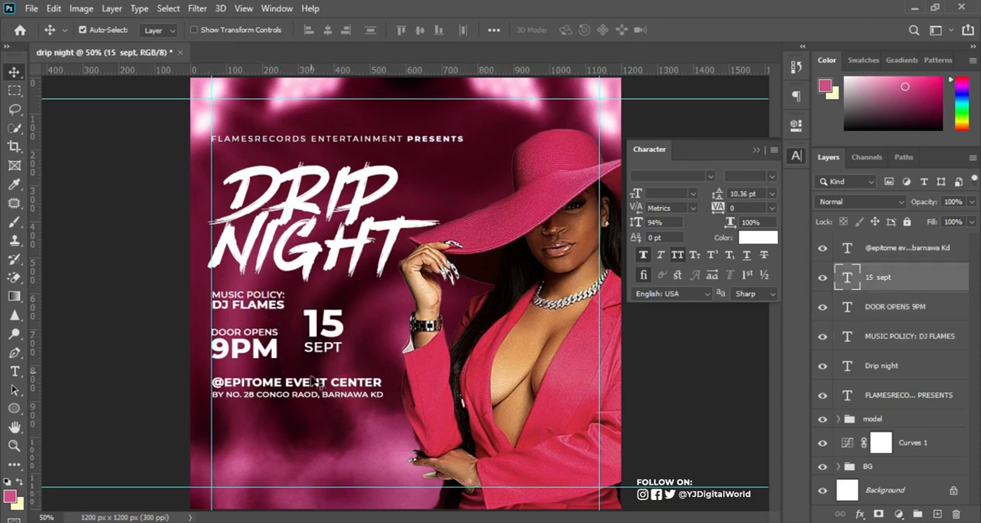
Move the venue and address text a little further up toward the "DOOR OPENS 9PM" text.
{"action": "left_click", "coordinate": [314, 387]}
{"action": "key", "text": "Up"}
{"action": "key", "text": "Up"}
{"action": "key", "text": "Up"}
{"action": "key", "text": "Up"}
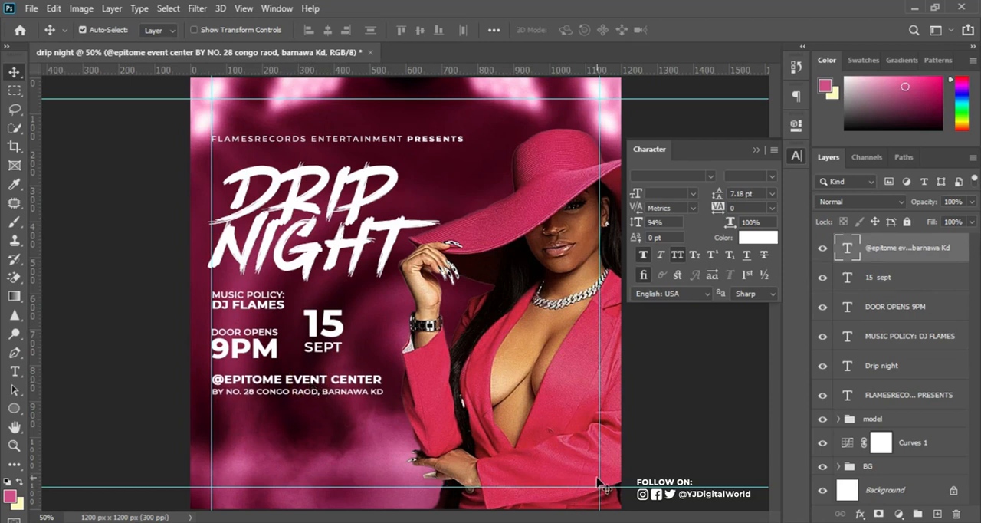
Copy the "FOR TABLE RESERVATIONS" line and the phone numbers below it from the Notepad notes and return to Photoshop.
{"action": "key", "text": "alt+Tab"}
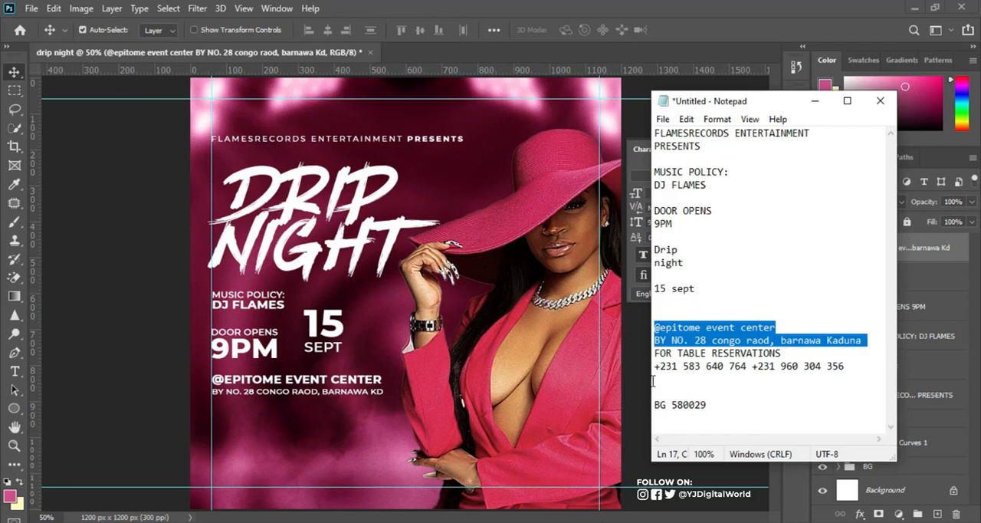
{"action": "left_click_drag", "start_coordinate": [655, 352], "coordinate": [863, 374]}
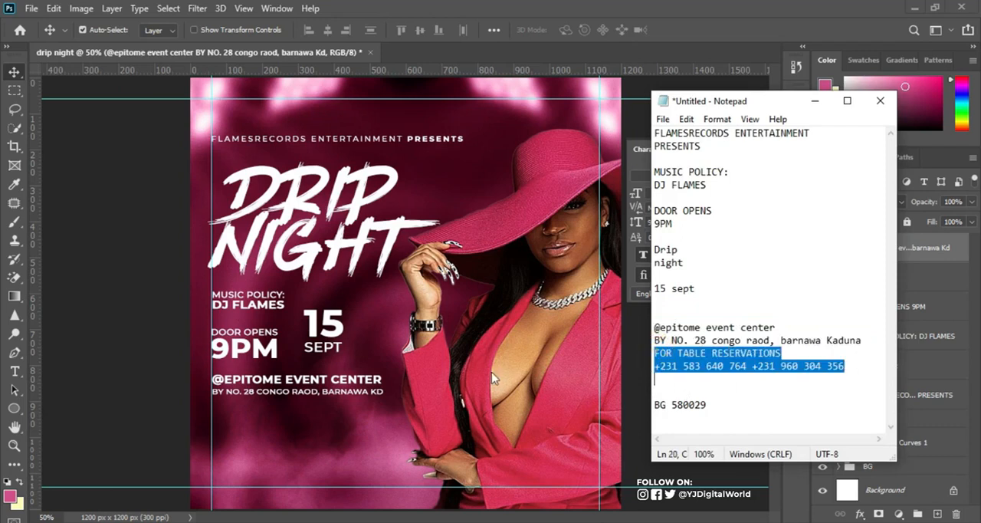
{"action": "key", "text": "alt+Tab"}
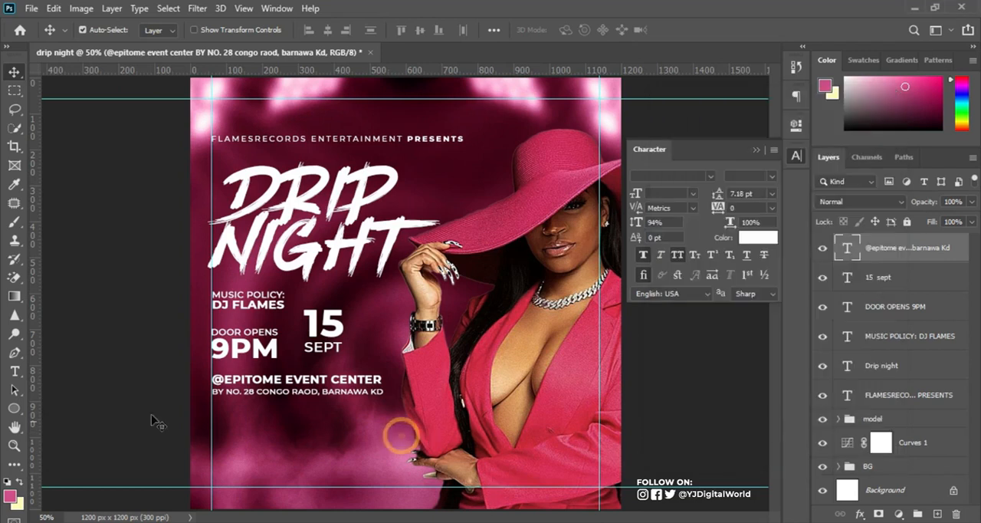
Paste the copied reservation lines as a new text layer near the flyer's bottom edge and center-align them.
{"action": "left_click", "coordinate": [14, 371]}
{"action": "left_click", "coordinate": [325, 459]}
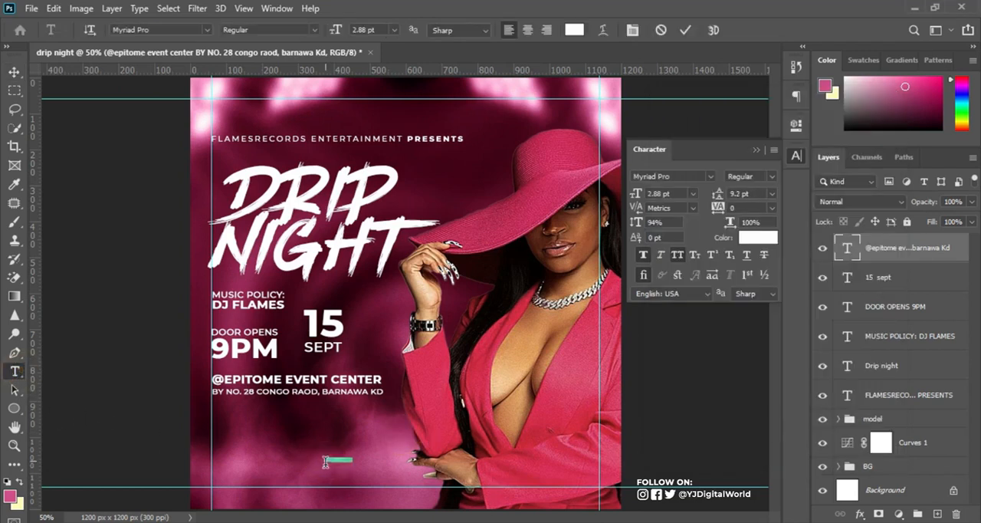
{"action": "key", "text": "ctrl+v"}
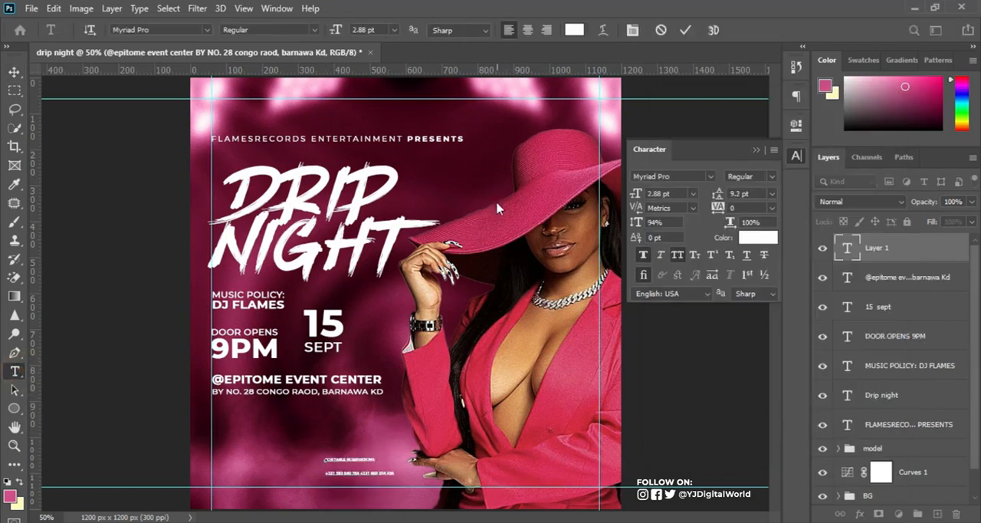
{"action": "left_click", "coordinate": [681, 29]}
{"action": "left_click", "coordinate": [529, 30]}
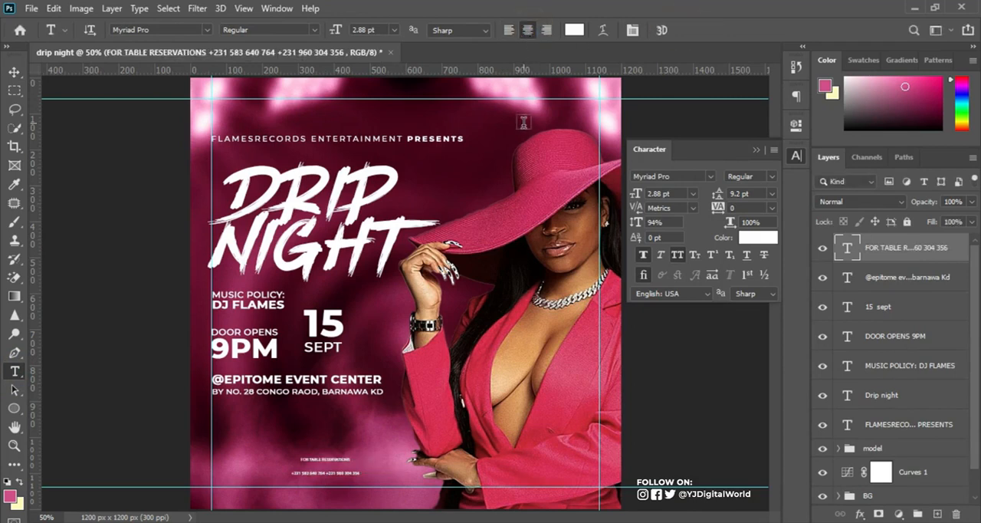
Set the table reservations text to Montserrat at 9.88 pt.
{"action": "left_click_drag", "start_coordinate": [636, 191], "coordinate": [643, 177]}
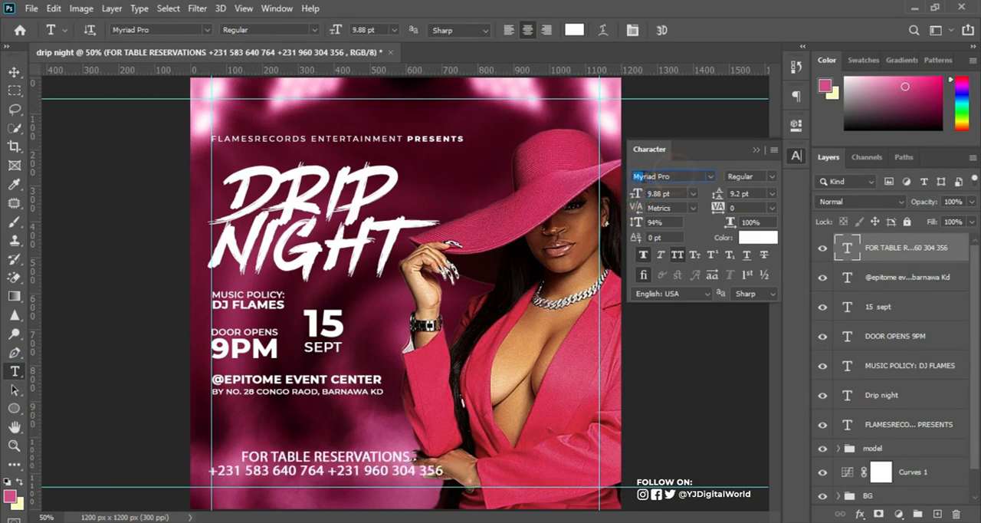
{"action": "double_click", "coordinate": [634, 177]}
{"action": "type", "text": "mont"}
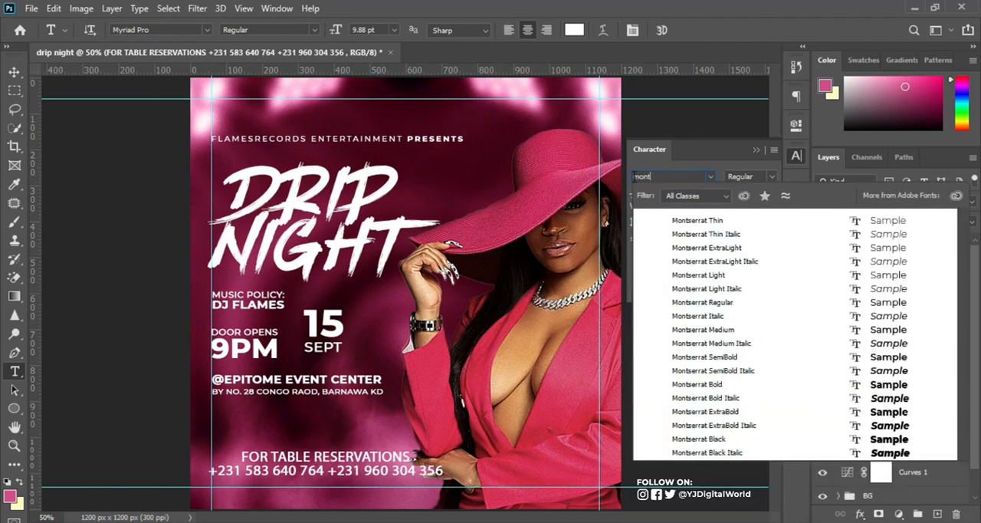
{"action": "key", "text": "Return"}
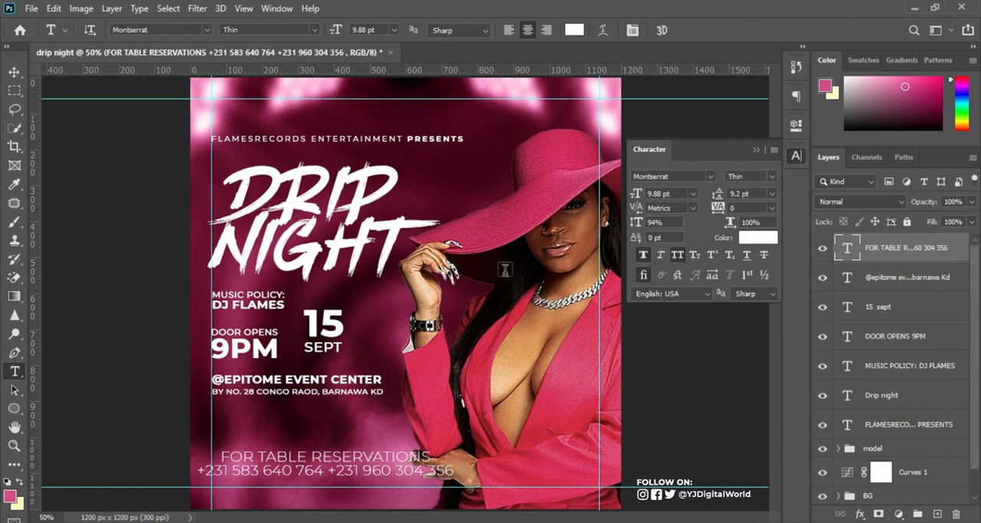
Make the "FOR TABLE RESERVATIONS" line Bold and reduce it to 5.88 pt.
{"action": "left_click_drag", "start_coordinate": [219, 453], "coordinate": [433, 457]}
{"action": "left_click", "coordinate": [772, 177]}
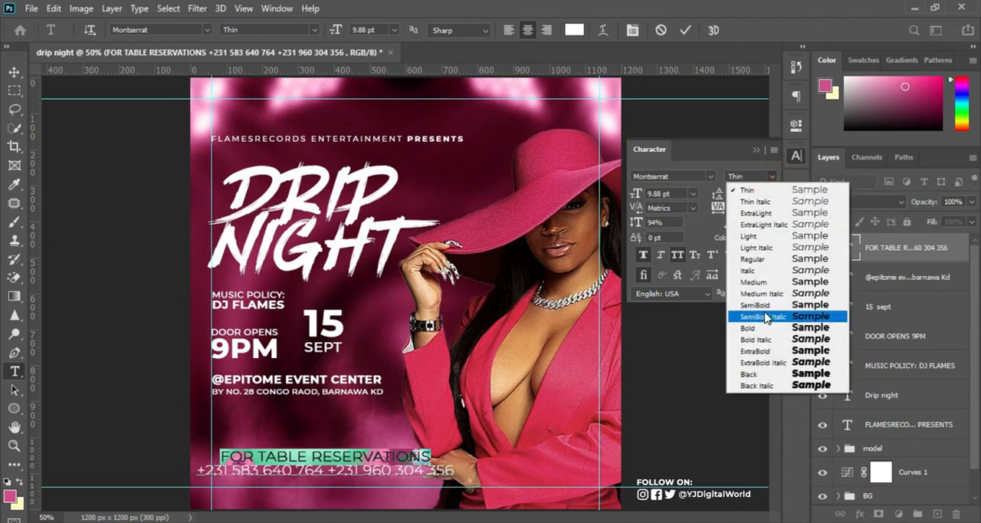
{"action": "left_click", "coordinate": [761, 322]}
{"action": "left_click_drag", "start_coordinate": [646, 196], "coordinate": [639, 194]}
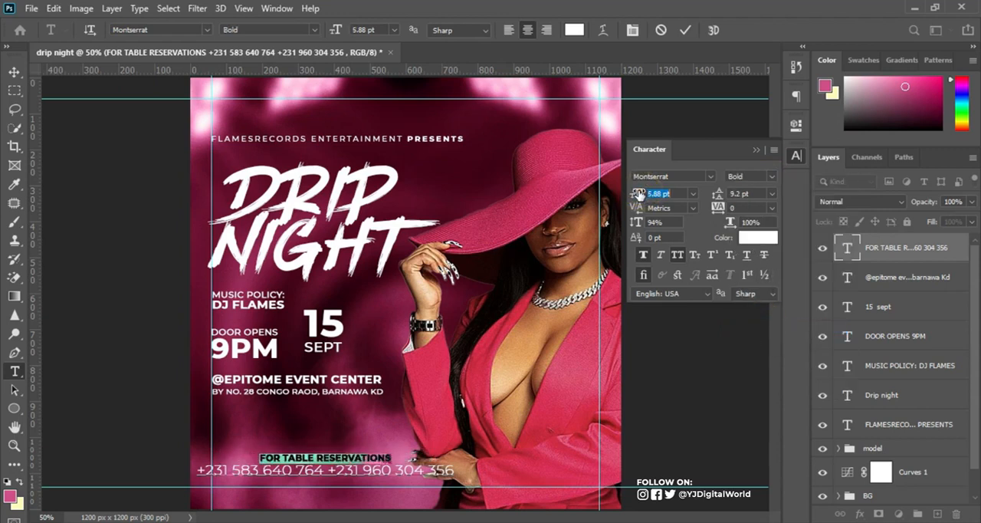
Set the phone numbers line to Montserrat Bold and finish editing the reservations text.
{"action": "left_click_drag", "start_coordinate": [198, 469], "coordinate": [455, 471]}
{"action": "left_click", "coordinate": [773, 178]}
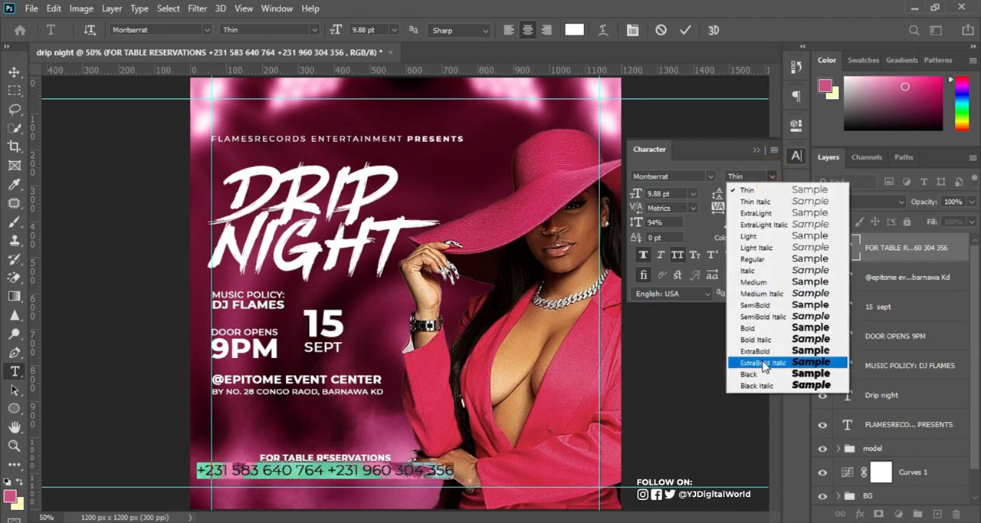
{"action": "left_click", "coordinate": [764, 335]}
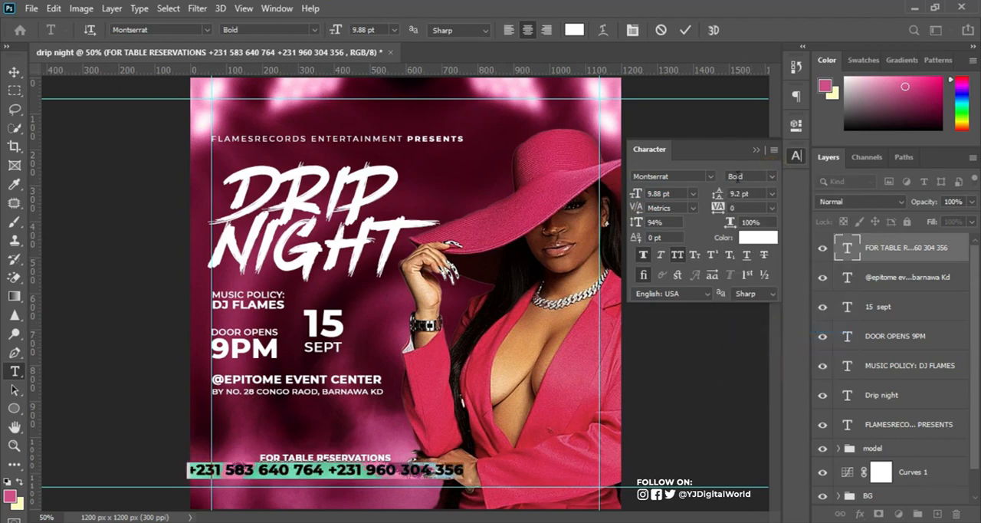
{"action": "left_click", "coordinate": [685, 30]}
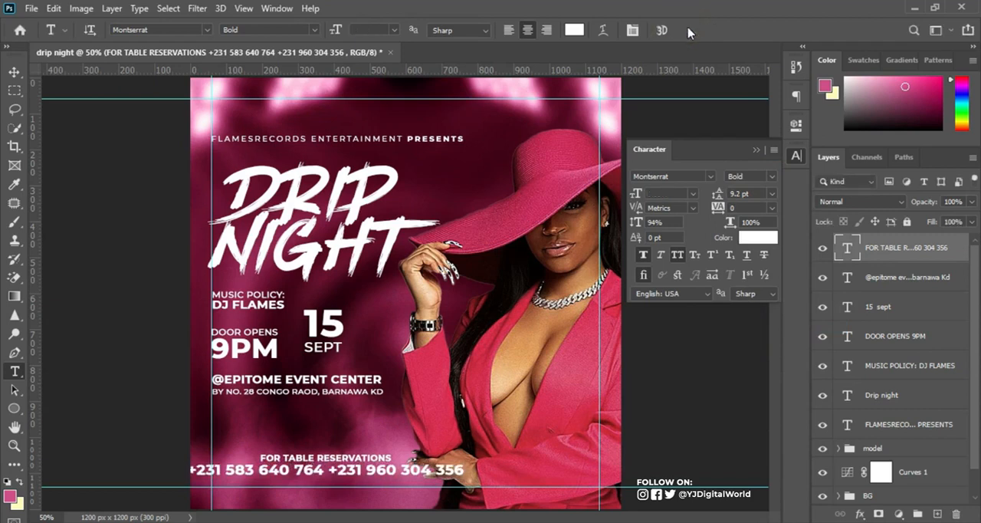
Center the table reservations text horizontally on the whole canvas, then clear the canvas selection.
{"action": "left_click", "coordinate": [15, 72]}
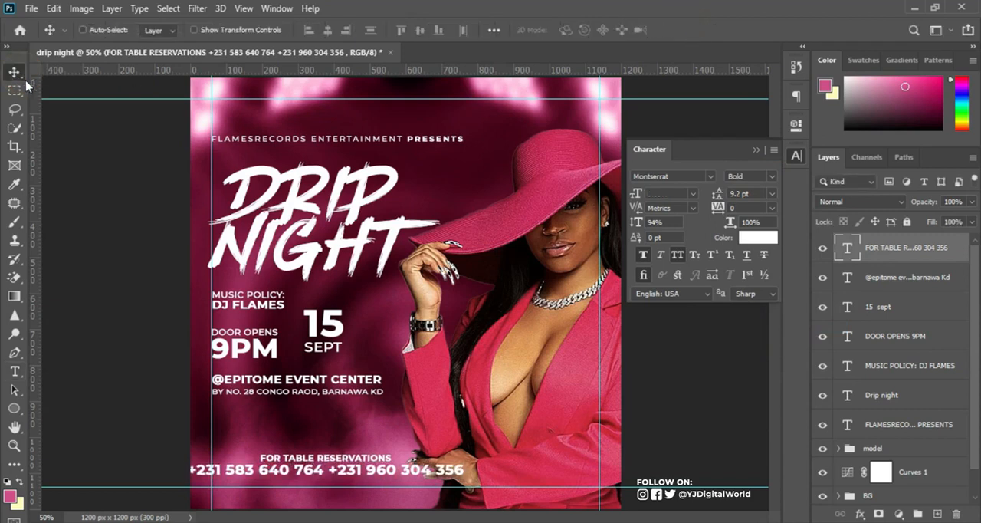
{"action": "key", "text": "ctrl+a"}
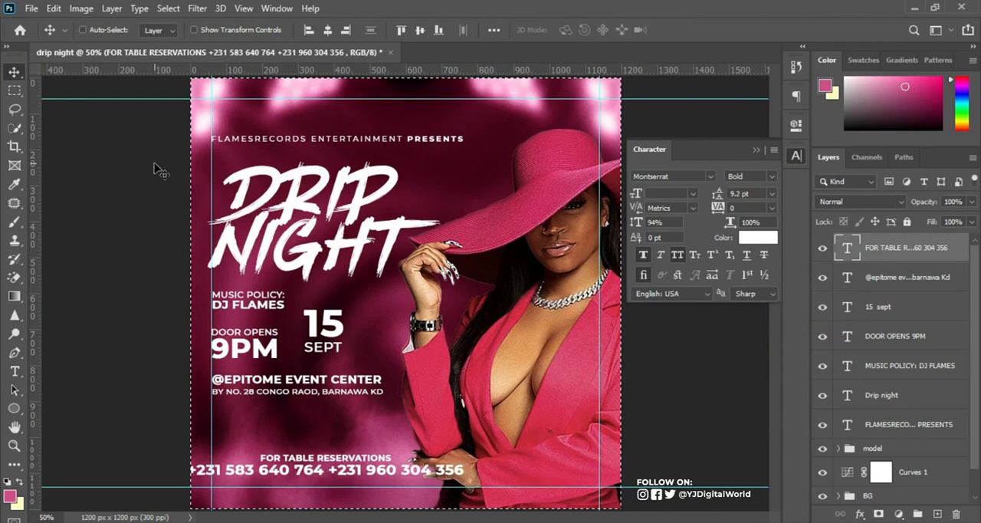
{"action": "left_click", "coordinate": [328, 30]}
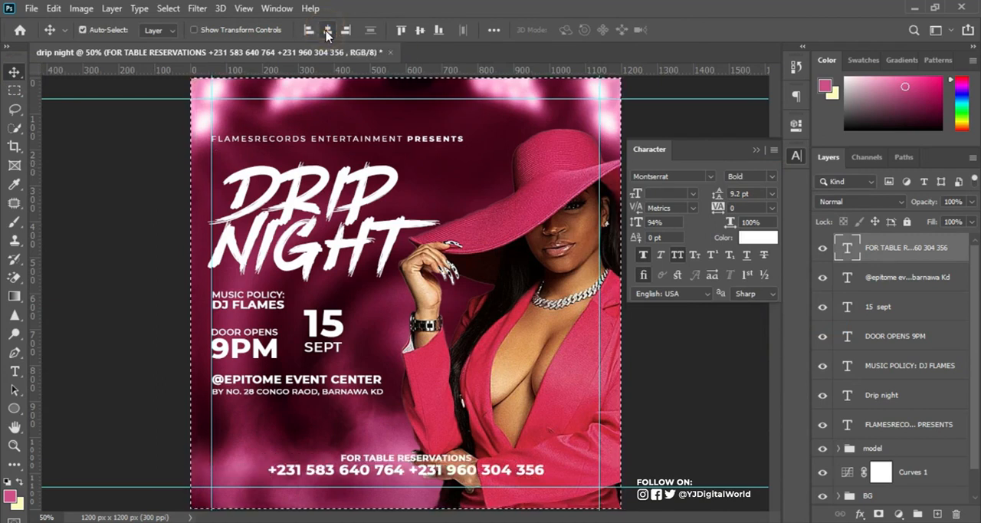
{"action": "left_click", "coordinate": [169, 9]}
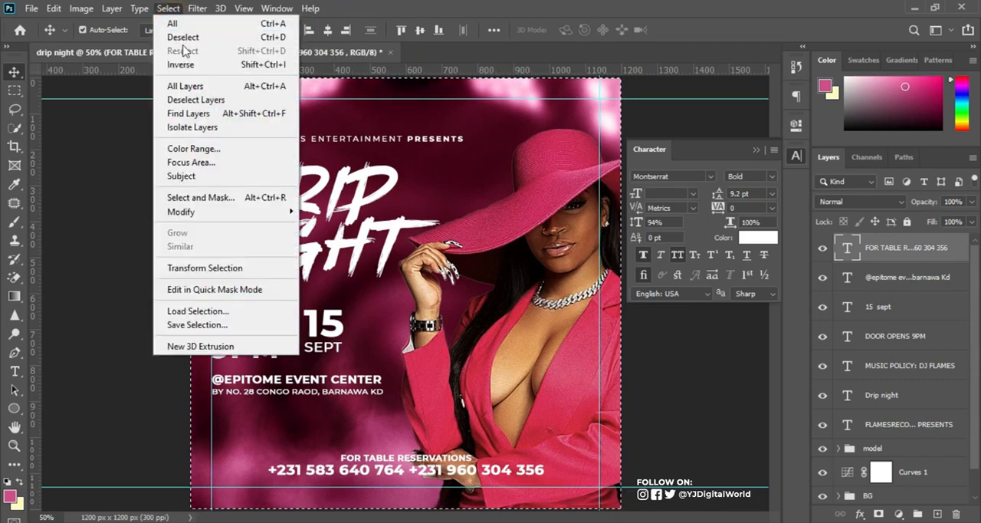
{"action": "left_click", "coordinate": [182, 37]}
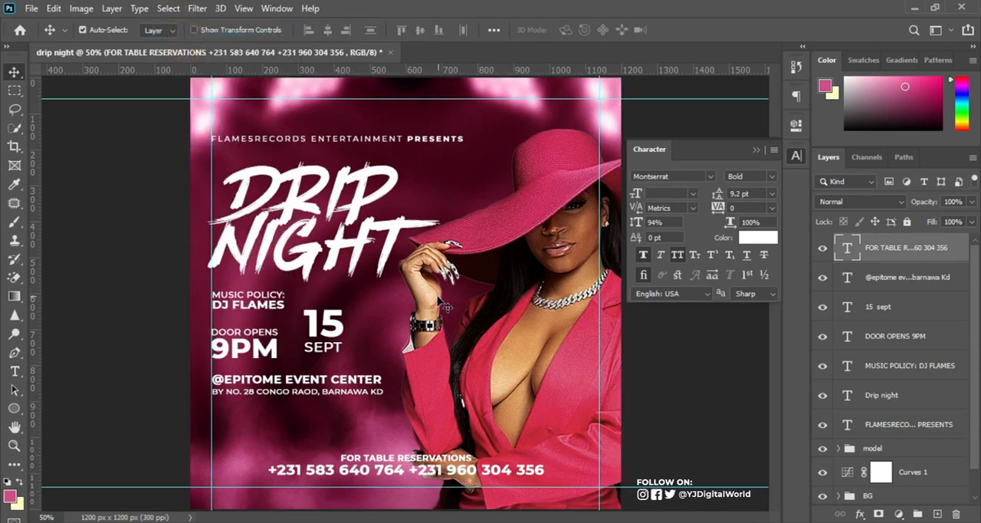
Nudge the table reservations text down until its last line sits on the flyer's bottom margin guide.
{"action": "key", "text": "Down"}
{"action": "key", "text": "Down"}
{"action": "key", "text": "Down"}
{"action": "key", "text": "Down"}
{"action": "key", "text": "Down"}
{"action": "key", "text": "Down"}
{"action": "key", "text": "Down"}
{"action": "key", "text": "Down"}
{"action": "key", "text": "Down"}
{"action": "key", "text": "Down"}
{"action": "key", "text": "Down"}
{"action": "key", "text": "Down"}
{"action": "key", "text": "Down"}
{"action": "key", "text": "Down"}
{"action": "key", "text": "Down"}
{"action": "key", "text": "Down"}
{"action": "key", "text": "Down"}
{"action": "key", "text": "Down"}
{"action": "key", "text": "Down"}
{"action": "key", "text": "Down"}
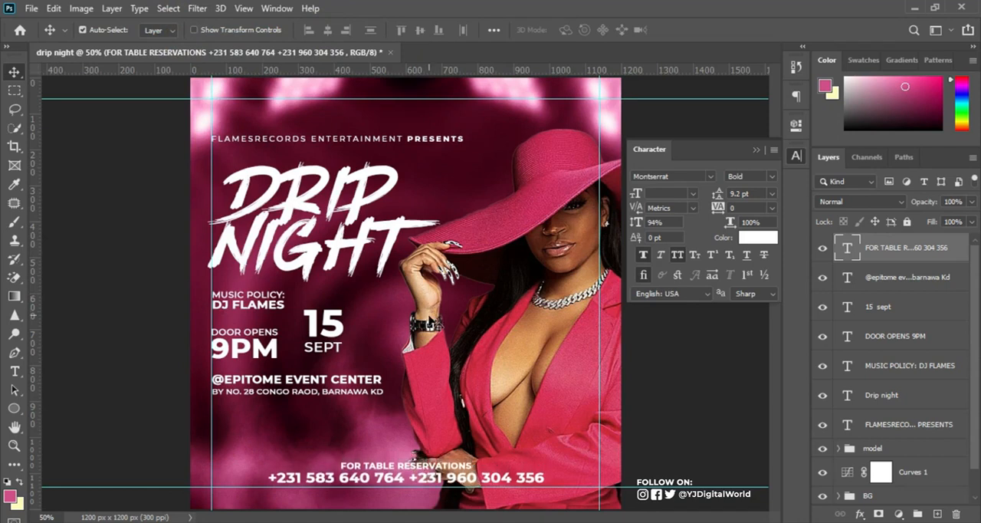
{"action": "key", "text": "Down"}
{"action": "key", "text": "Down"}
{"action": "key", "text": "Down"}
{"action": "key", "text": "Down"}
{"action": "key", "text": "Down"}
{"action": "key", "text": "Down"}
{"action": "key", "text": "Down"}
{"action": "key", "text": "Down"}
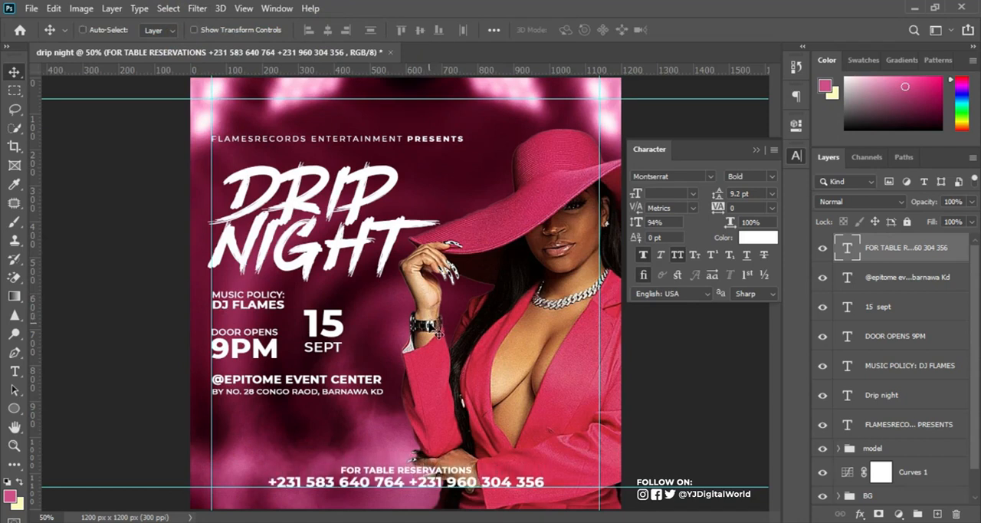
Scale the table reservations text down about its center in two passes and set its tracking to 100.
{"action": "key", "text": "ctrl+t"}
{"action": "left_click_drag", "start_coordinate": [543, 505], "coordinate": [519, 502]}
{"action": "left_click_drag", "start_coordinate": [518, 503], "coordinate": [511, 501]}
{"action": "key", "text": "Return"}
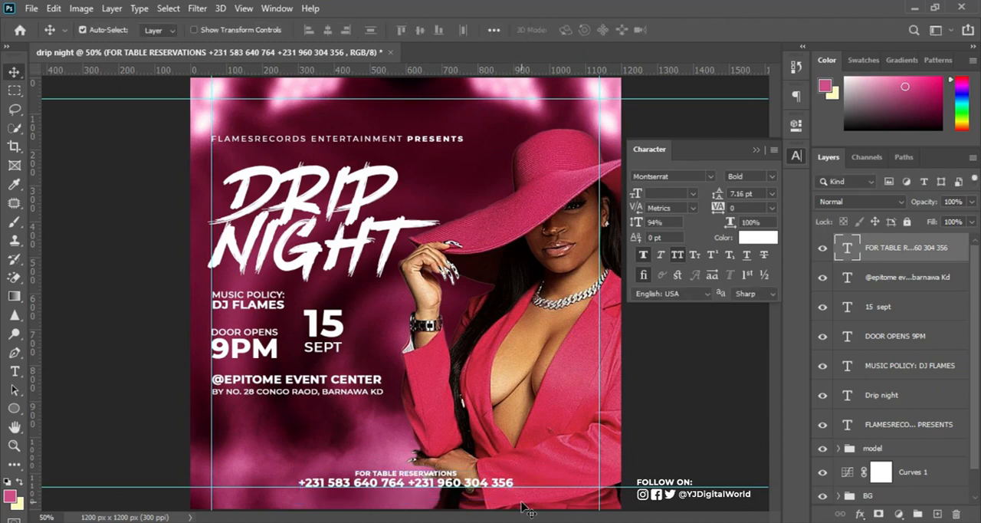
{"action": "key", "text": "ctrl"}
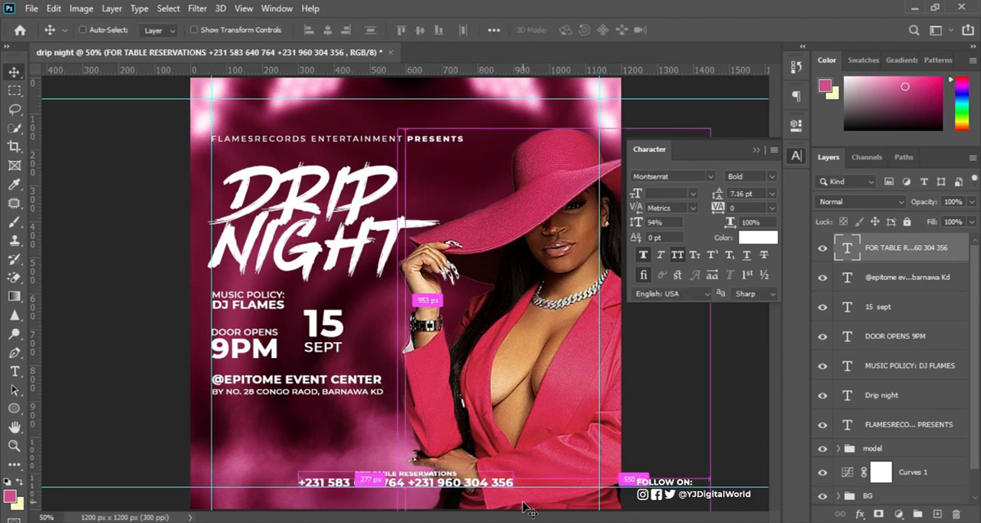
{"action": "key", "text": "ctrl+t"}
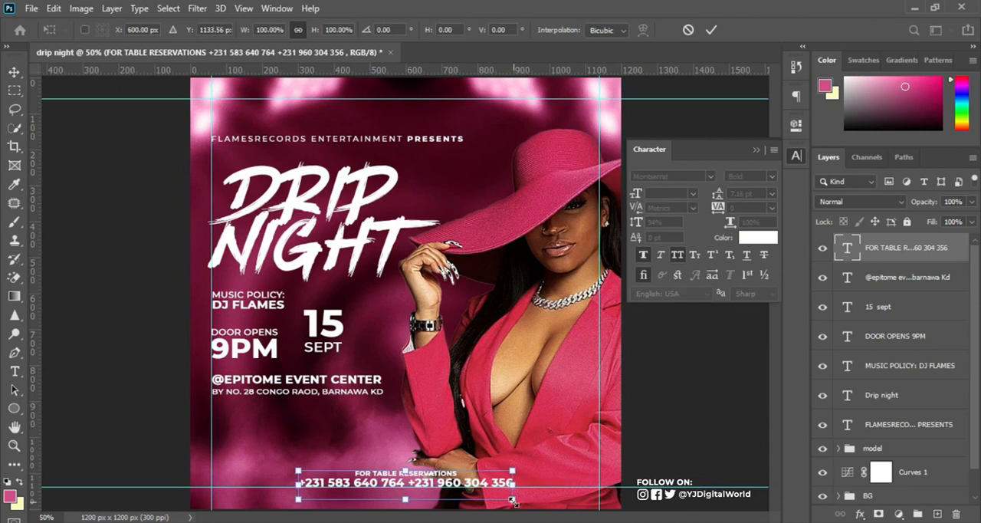
{"action": "mouse_move", "coordinate": [514, 503]}
{"action": "left_mouse_down"}
{"action": "mouse_move", "coordinate": [456, 495]}
{"action": "mouse_move", "coordinate": [509, 502]}
{"action": "left_mouse_up"}
{"action": "key", "text": "Return"}
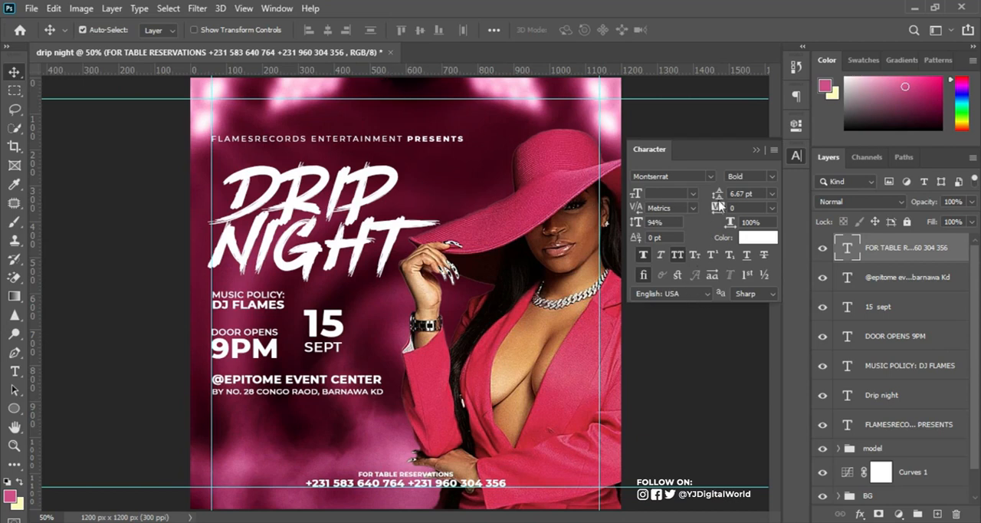
{"action": "left_click_drag", "start_coordinate": [716, 208], "coordinate": [720, 211]}
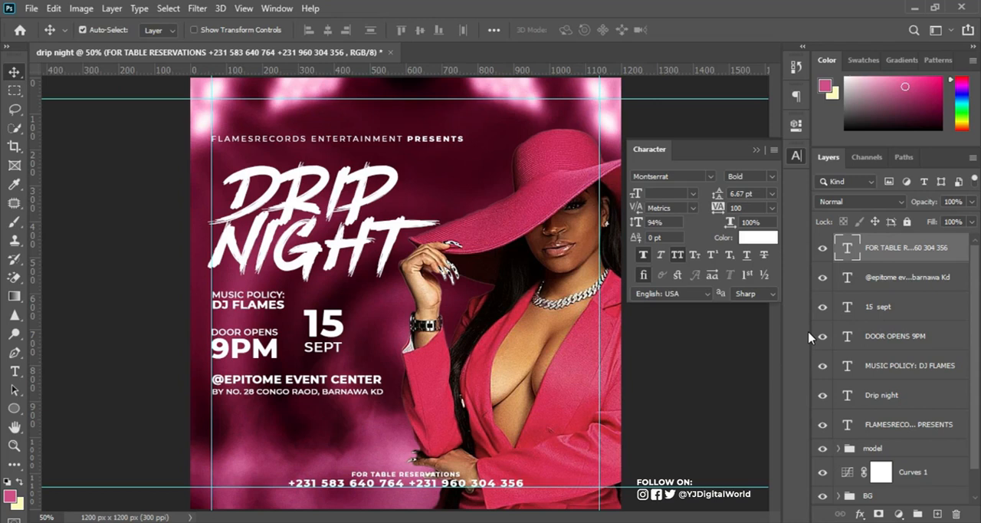
Add a layer mask to the model group and ready the Gradient tool with the black-to-white Foreground to Background gradient.
{"action": "scroll", "coordinate": [893, 381], "scroll_direction": "down", "scroll_amount": 1}
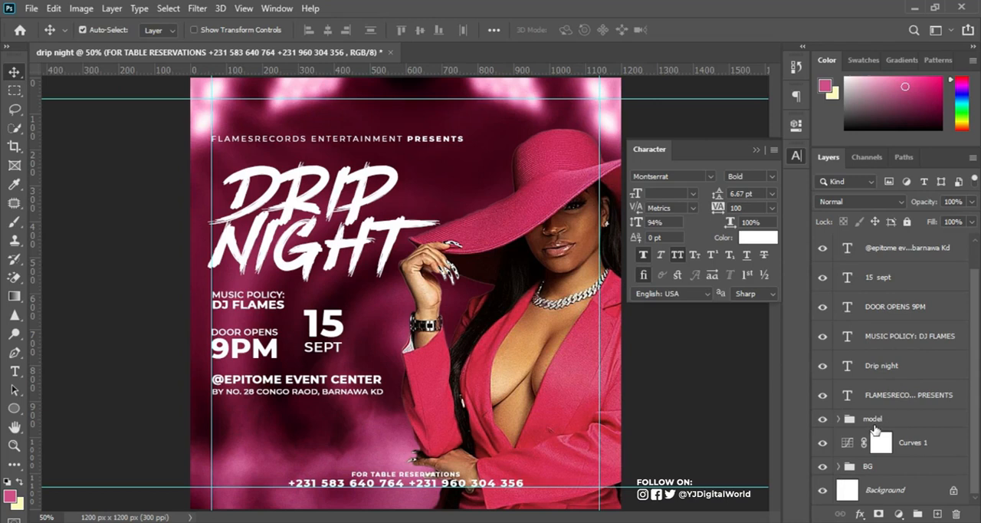
{"action": "left_click", "coordinate": [822, 419]}
{"action": "left_click", "coordinate": [823, 418]}
{"action": "left_click", "coordinate": [902, 421]}
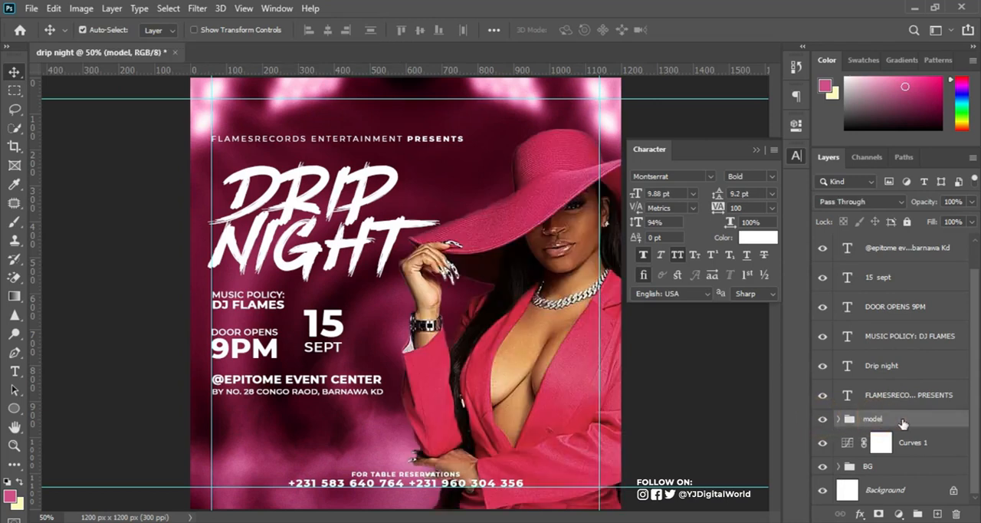
{"action": "left_click", "coordinate": [879, 514]}
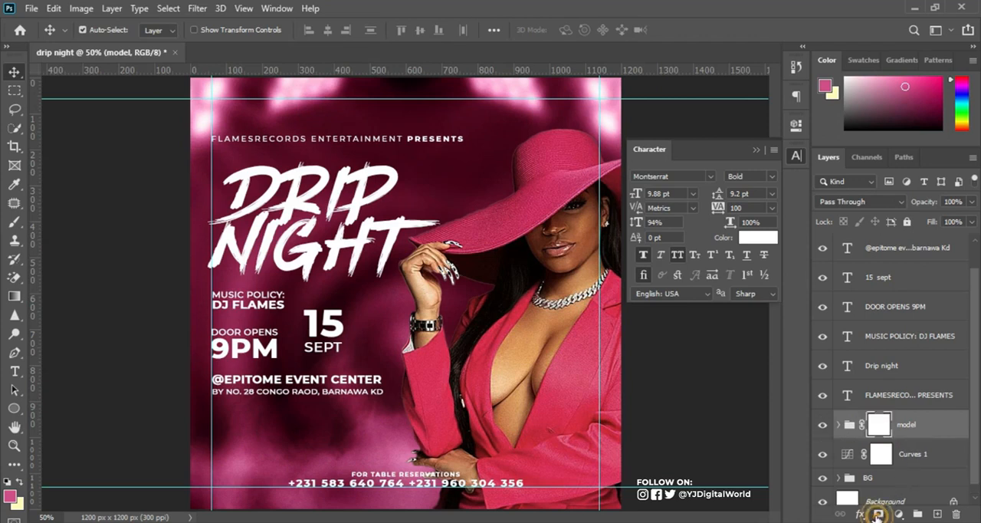
{"action": "left_click", "coordinate": [16, 298]}
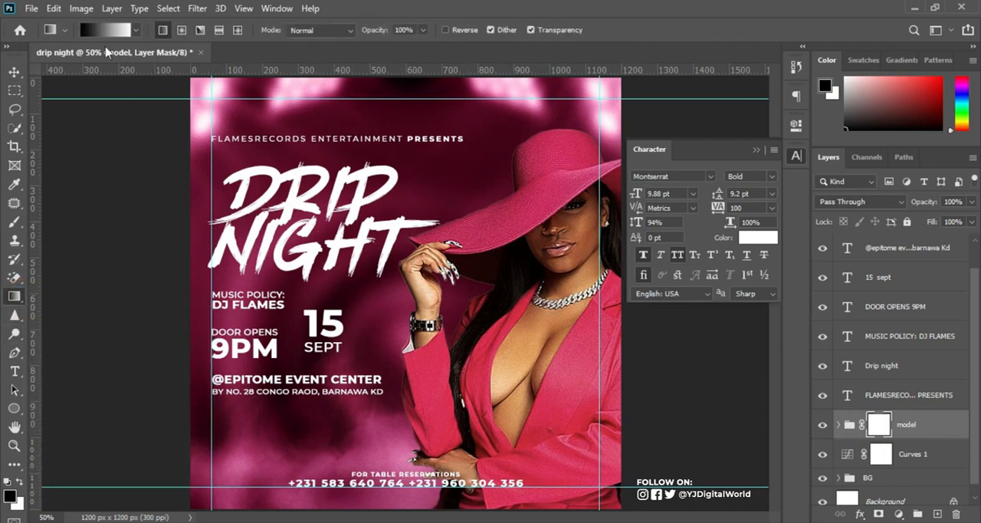
{"action": "left_click", "coordinate": [107, 30]}
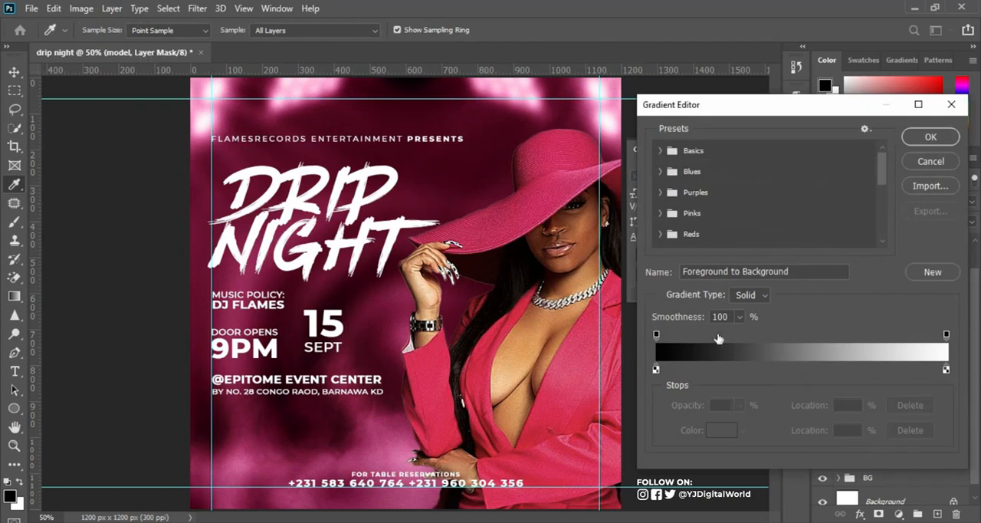
{"action": "left_click", "coordinate": [944, 162]}
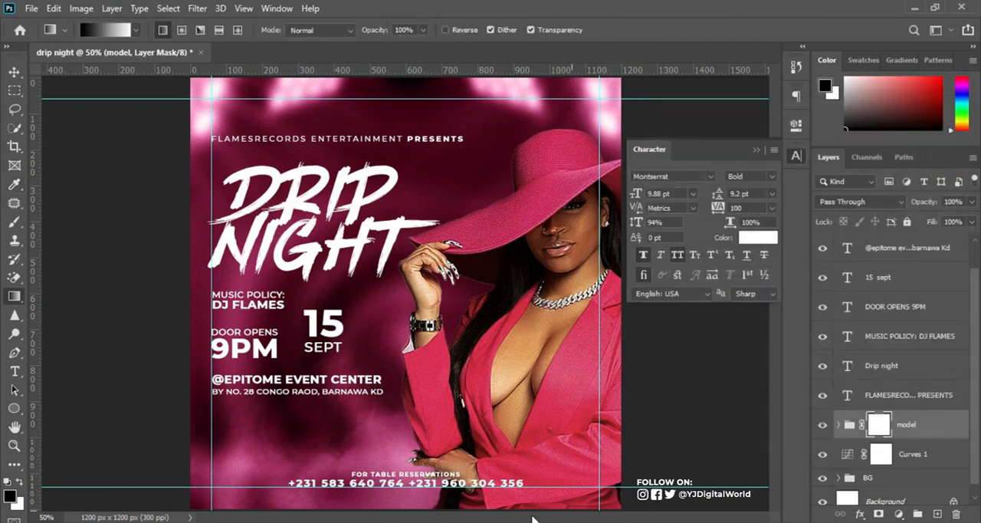
{"action": "left_click_drag", "start_coordinate": [501, 496], "coordinate": [529, 424]}
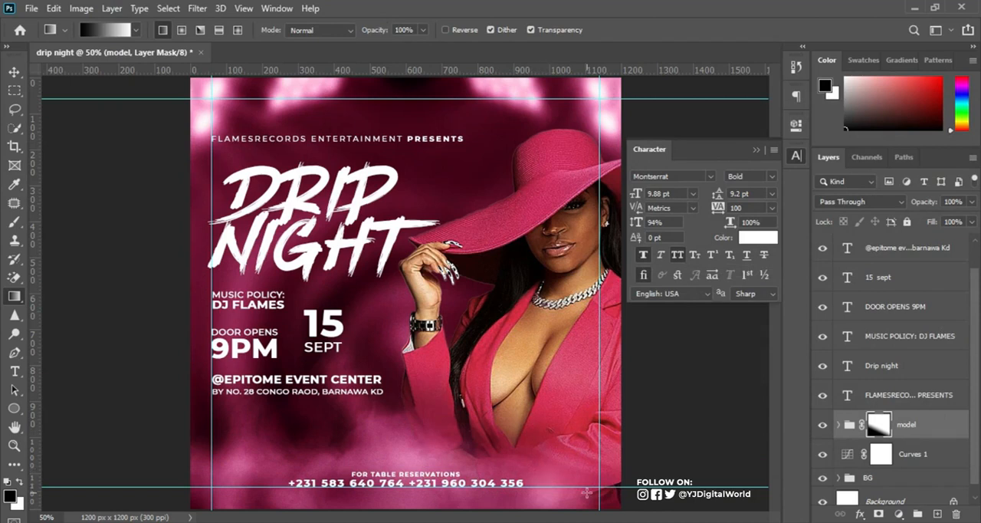
{"action": "key", "text": "ctrl+z"}
{"action": "left_click_drag", "start_coordinate": [529, 502], "coordinate": [558, 424]}
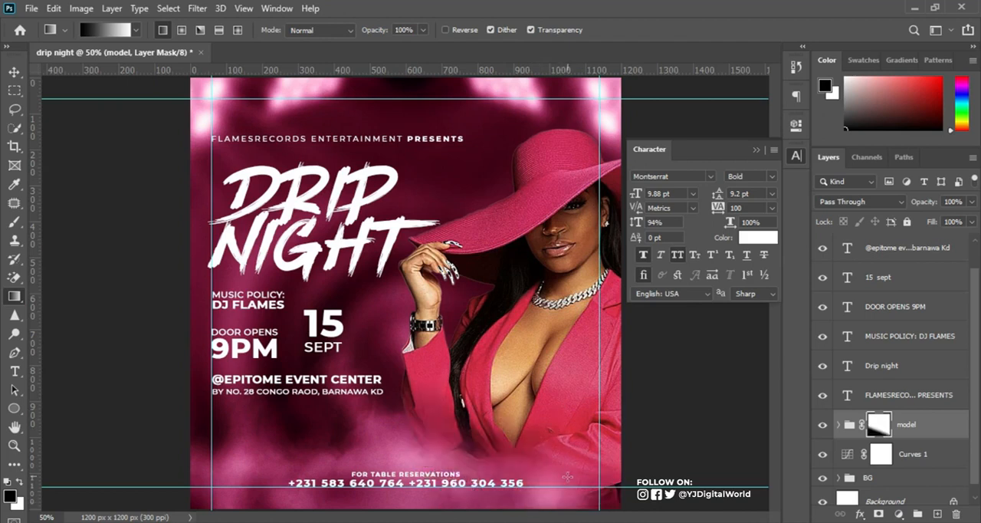
{"action": "key", "text": "ctrl+z"}
Fade the lower part of the woman into the background with a slanted black-to-white gradient on the model group's mask.
{"action": "left_click_drag", "start_coordinate": [530, 487], "coordinate": [569, 390]}
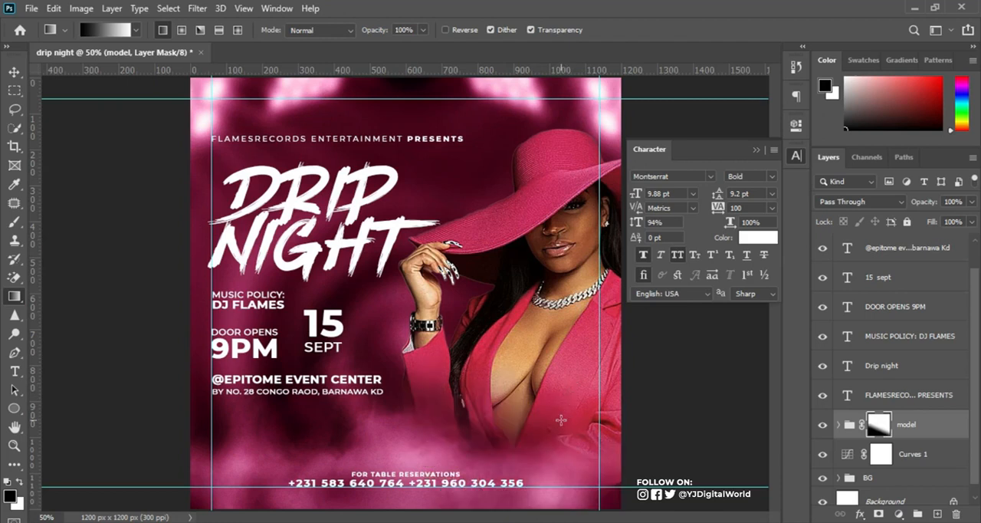
{"action": "left_click", "coordinate": [14, 72]}
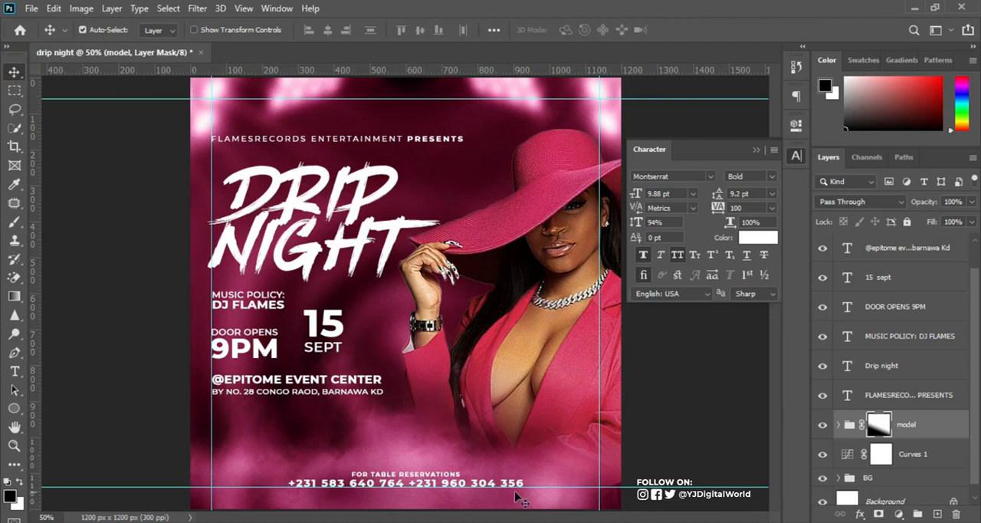
Place the Hennessy bottle image image-removebg-preview-10 from the party folder into the flyer above the model group.
{"action": "mouse_move", "coordinate": [411, 509]}
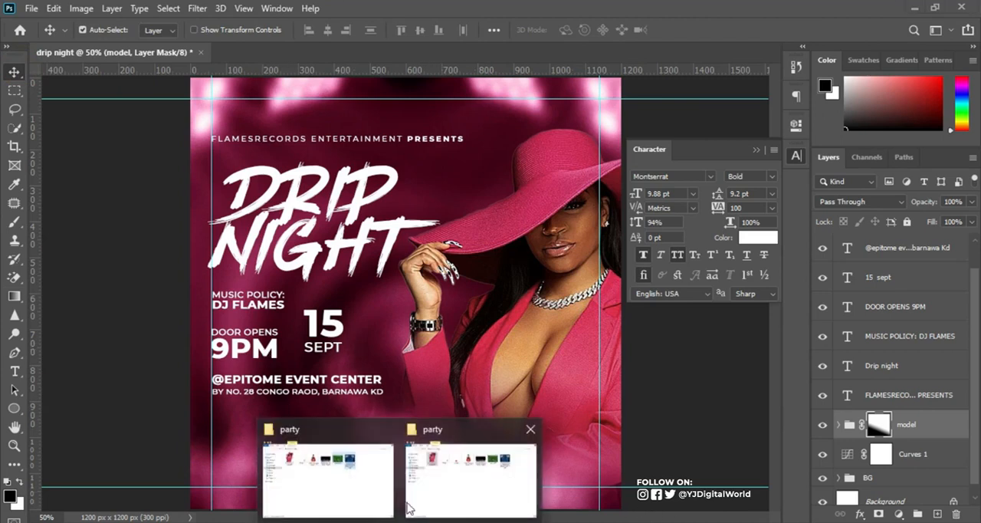
{"action": "left_click", "coordinate": [441, 466]}
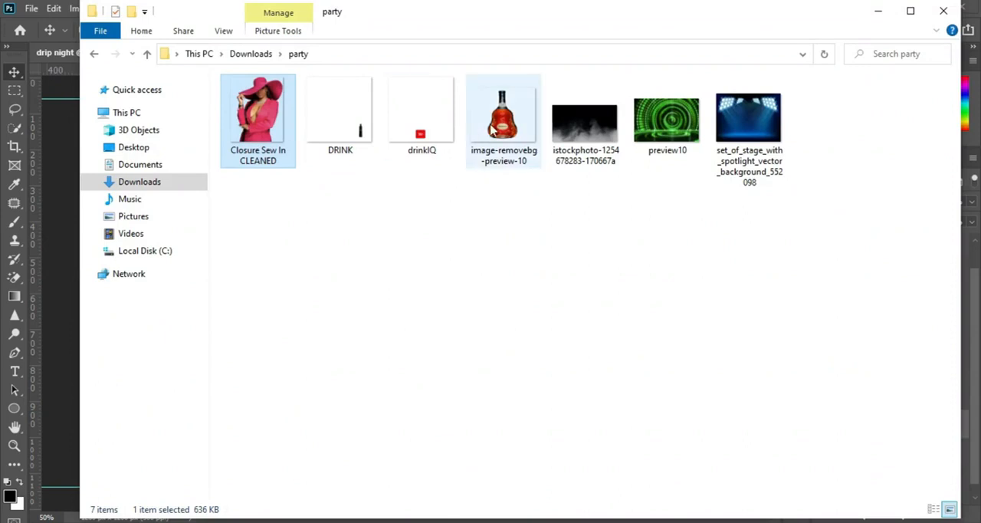
{"action": "left_click_drag", "start_coordinate": [499, 170], "coordinate": [383, 447]}
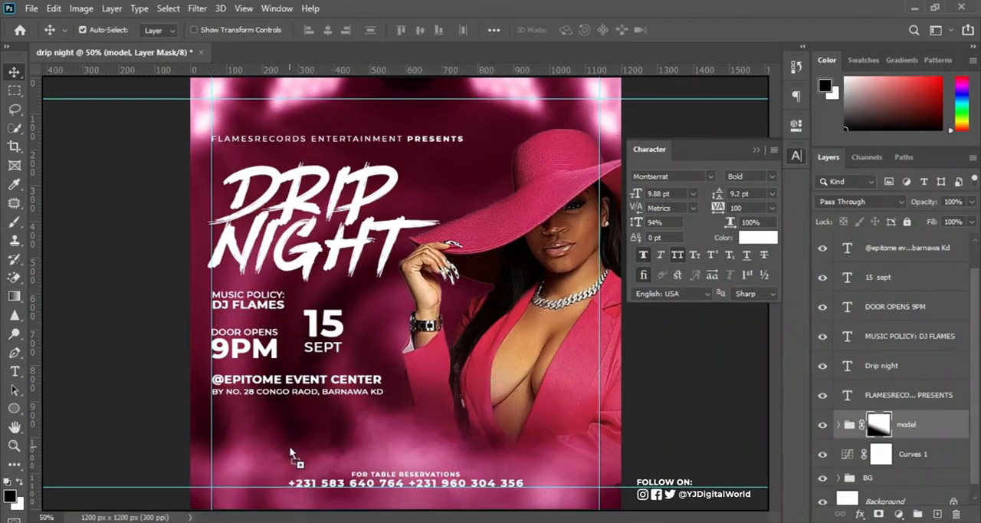
{"action": "left_click_drag", "start_coordinate": [289, 446], "coordinate": [289, 446]}
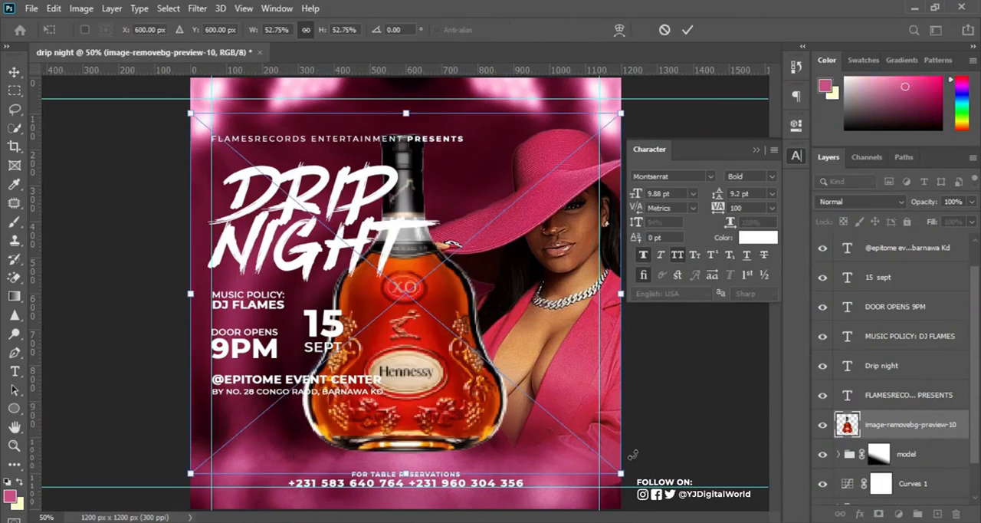
Shrink the Hennessy bottle to a small icon and stand it where the left and bottom margin guides meet.
{"action": "left_click_drag", "start_coordinate": [616, 471], "coordinate": [435, 342]}
{"action": "left_click_drag", "start_coordinate": [407, 316], "coordinate": [230, 485]}
{"action": "key", "text": "Up"}
{"action": "key", "text": "Up"}
{"action": "key", "text": "Up"}
{"action": "key", "text": "Up"}
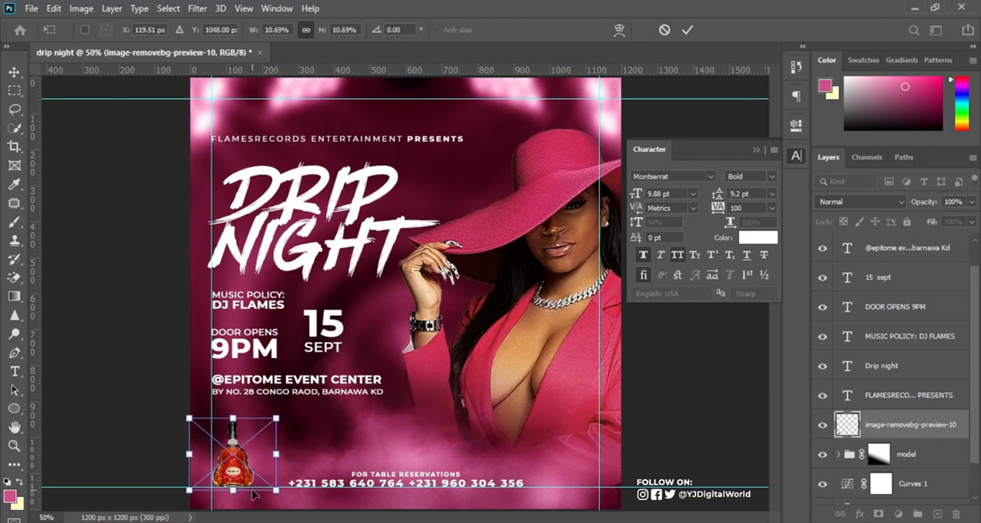
{"action": "left_click_drag", "start_coordinate": [275, 489], "coordinate": [264, 490]}
{"action": "key", "text": "Return"}
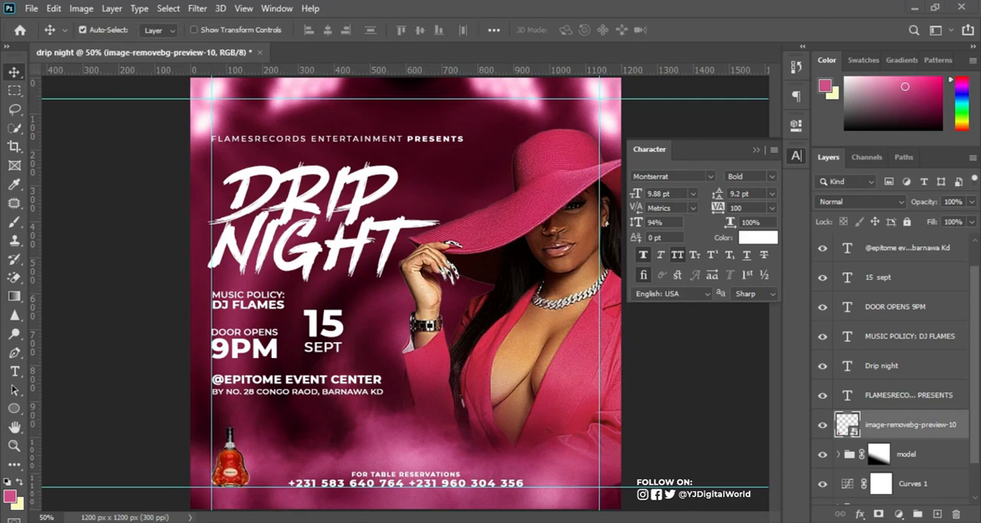
Place the DRINK bottle image from the party folder into the flyer at its original size.
{"action": "left_click", "coordinate": [456, 475]}
{"action": "left_click_drag", "start_coordinate": [361, 134], "coordinate": [426, 442]}
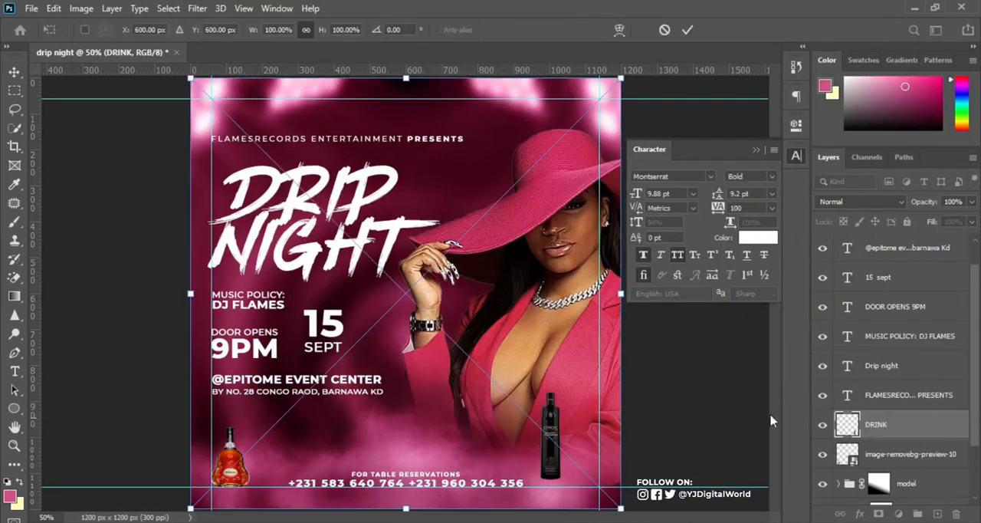
{"action": "left_click", "coordinate": [687, 30]}
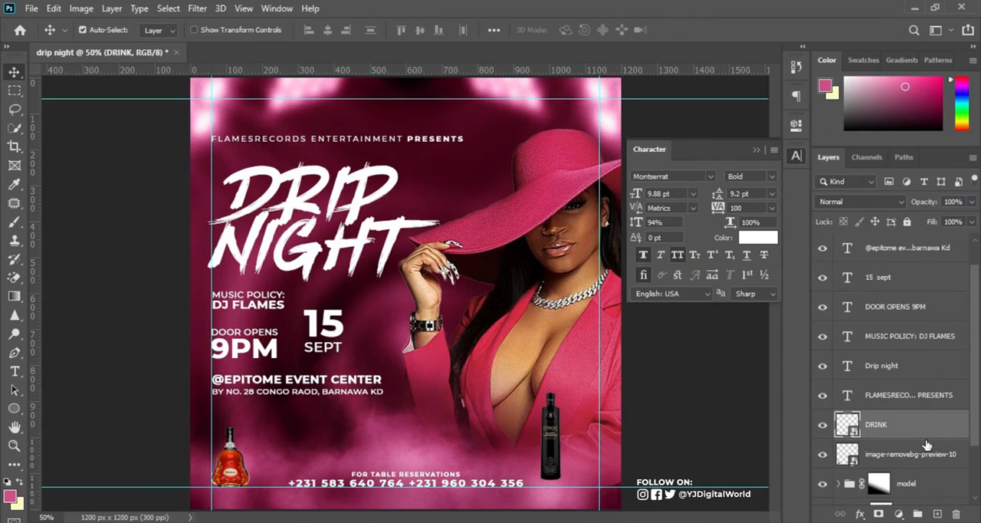
Scale the black DRINK bottle to about 77% and stand it directly to the right of the Hennessy bottle.
{"action": "right_click", "coordinate": [926, 427]}
{"action": "left_click", "coordinate": [782, 151]}
{"action": "key", "text": "ctrl+t"}
{"action": "left_click_drag", "start_coordinate": [565, 479], "coordinate": [268, 469]}
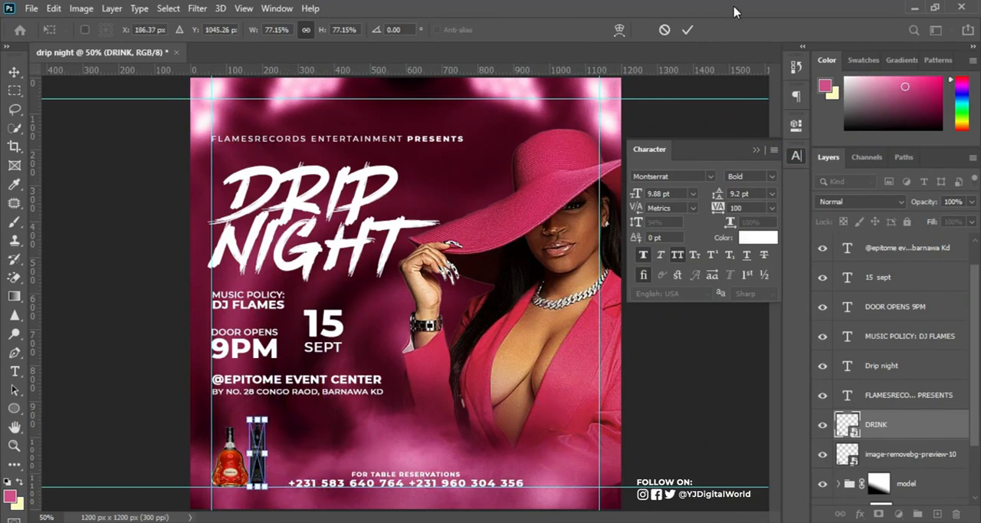
{"action": "left_click", "coordinate": [688, 29]}
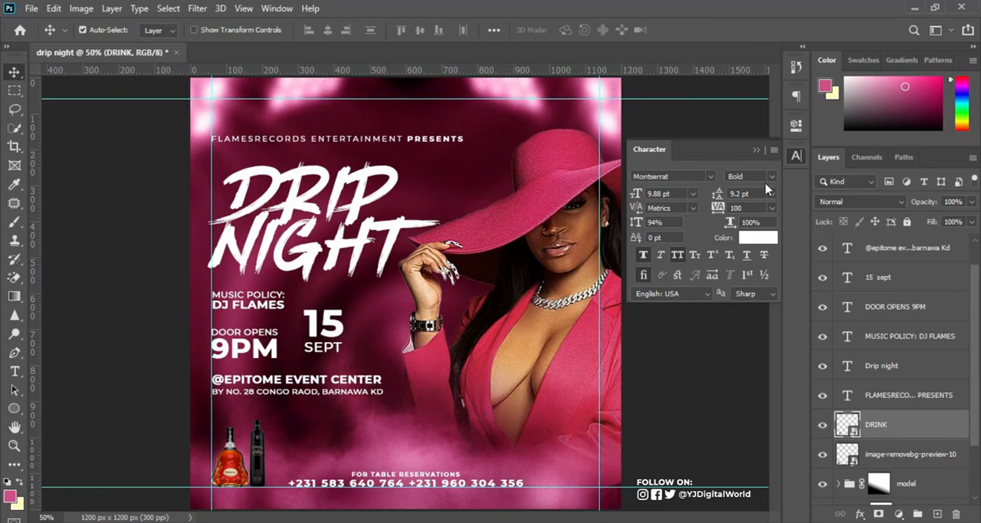
Move both bottle layers above all the text layers and combine them into one group.
{"action": "left_click", "coordinate": [911, 456]}
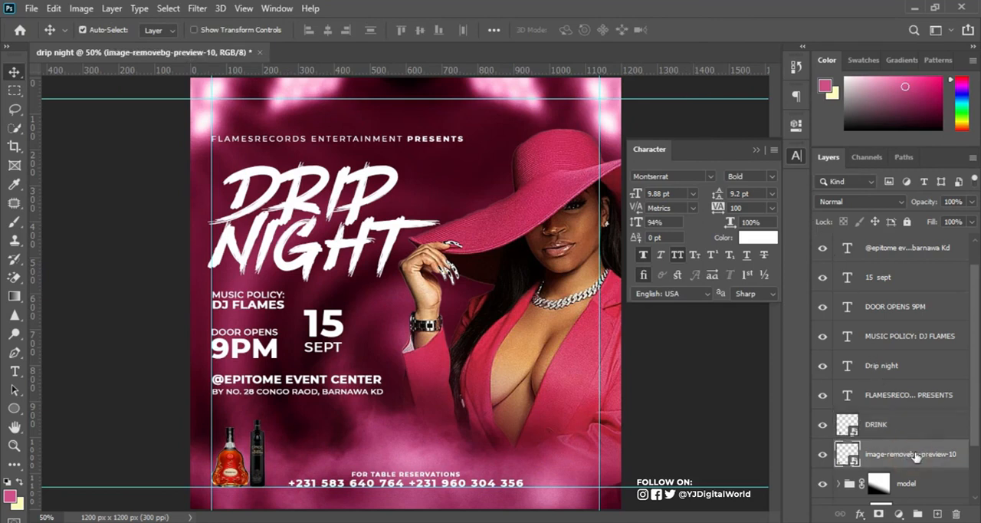
{"action": "left_click", "coordinate": [918, 436], "text": "shift"}
{"action": "left_click_drag", "start_coordinate": [926, 431], "coordinate": [927, 238]}
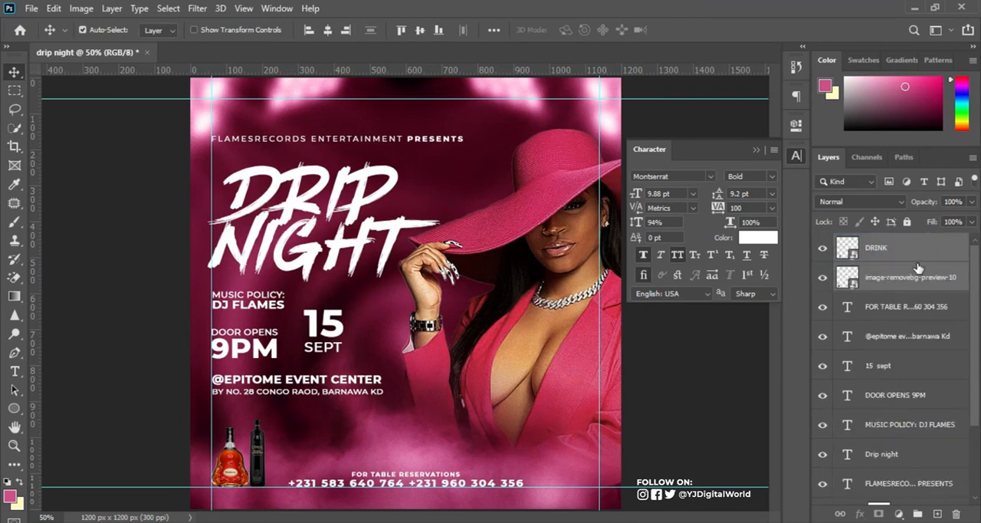
{"action": "key", "text": "ctrl+g"}
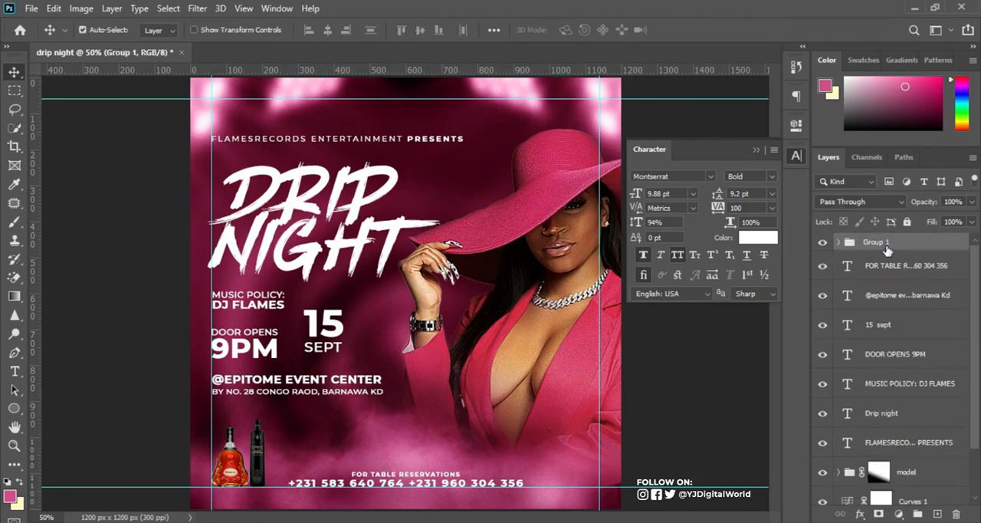
Rename the group of bottles as drinks and convert it to a smart object.
{"action": "double_click", "coordinate": [876, 242]}
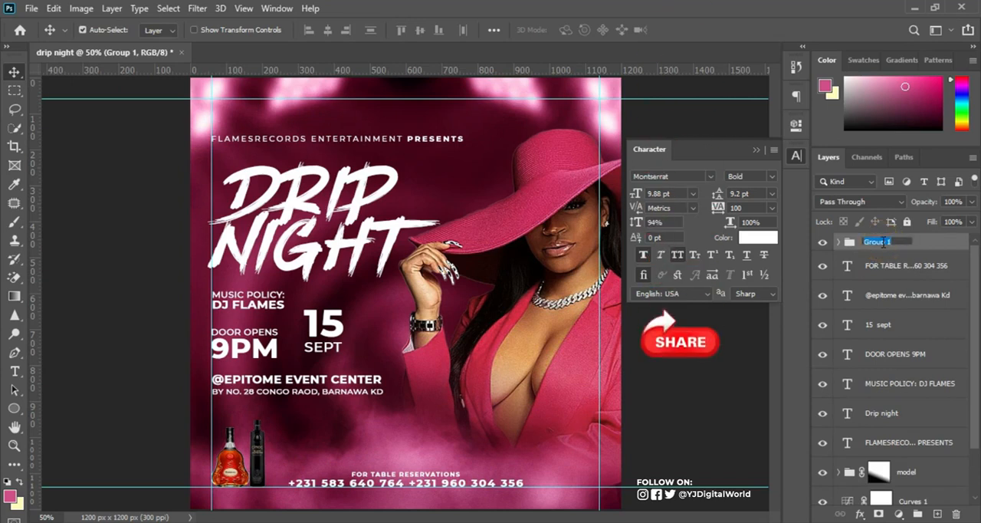
{"action": "type", "text": "drinks"}
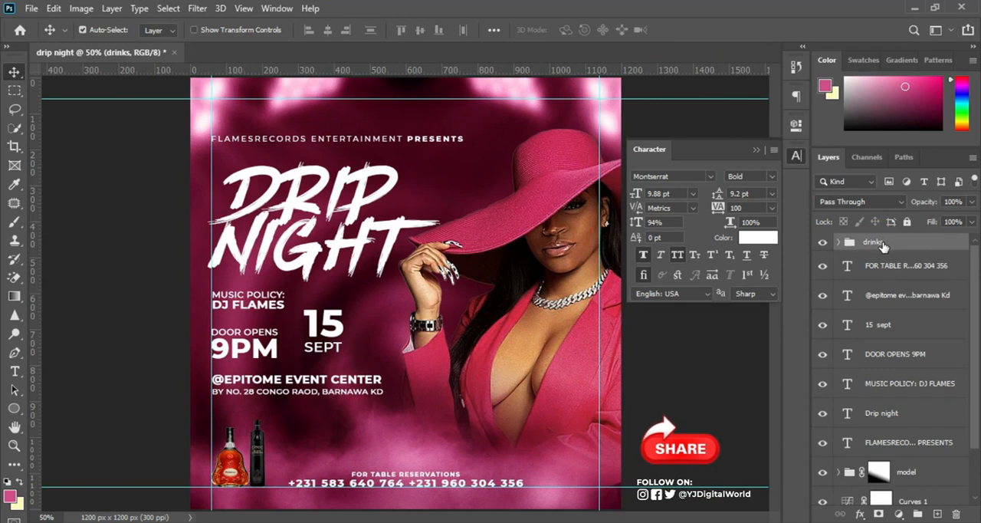
{"action": "key", "text": "Return"}
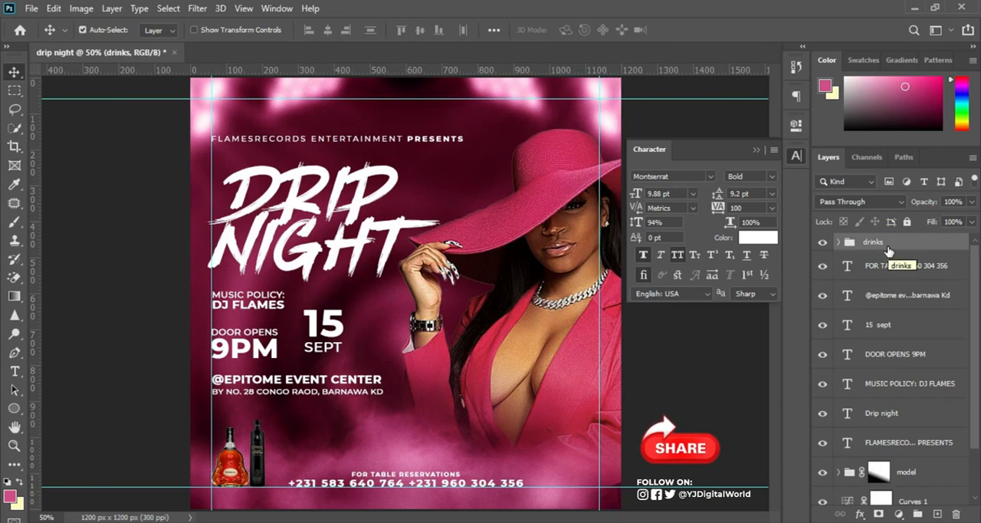
{"action": "right_click", "coordinate": [888, 251]}
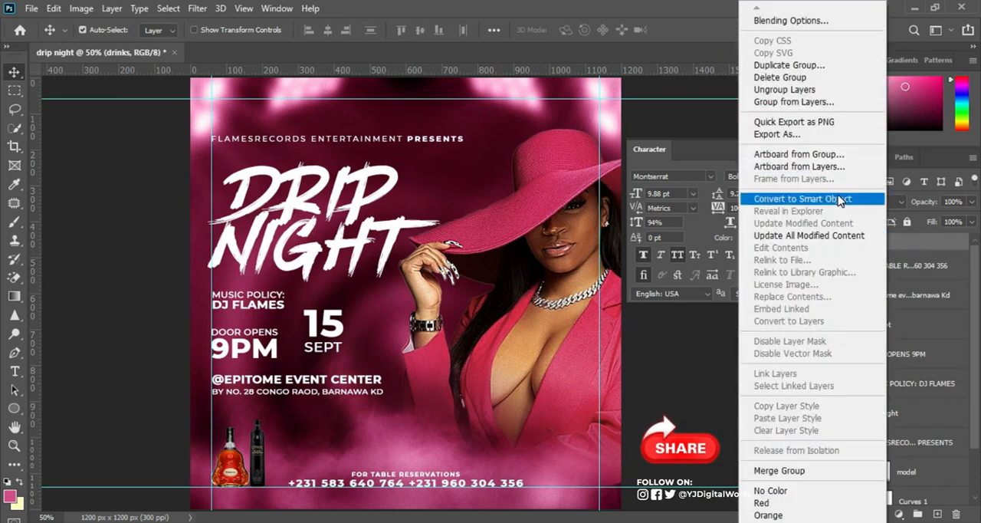
{"action": "left_click", "coordinate": [837, 201]}
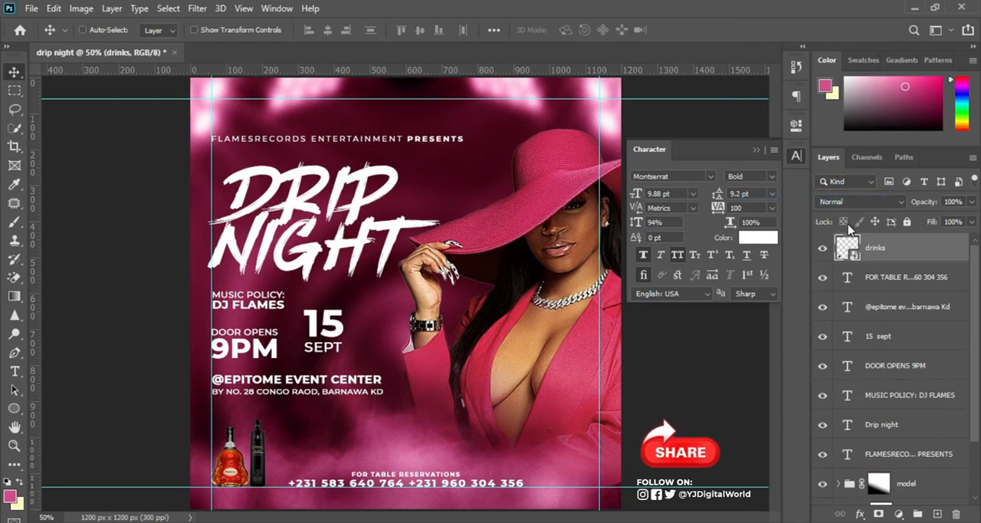
Duplicate the drinks layer, flip the copy vertically and move it straight down below the bottles as a reflection.
{"action": "key", "text": "ctrl+j"}
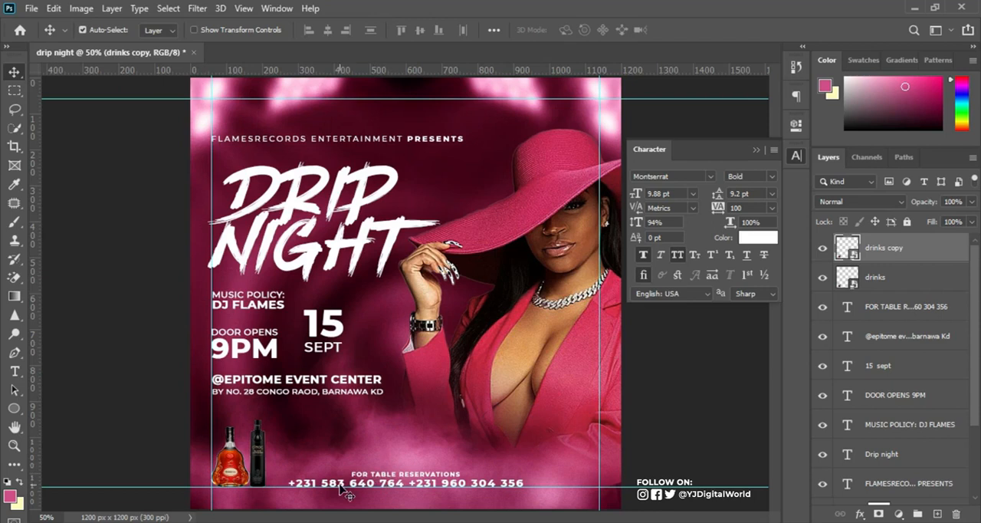
{"action": "key", "text": "ctrl"}
{"action": "key", "text": "ctrl+t"}
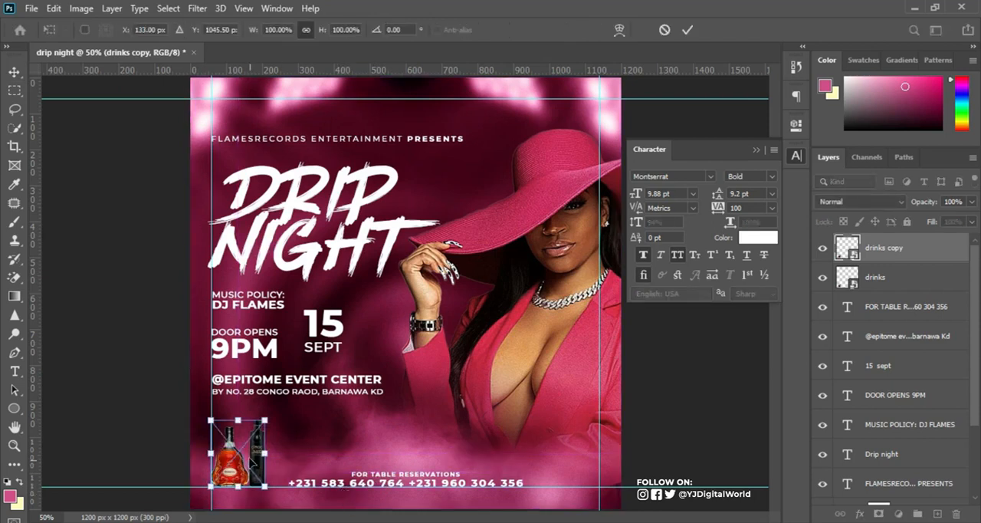
{"action": "right_click", "coordinate": [251, 460]}
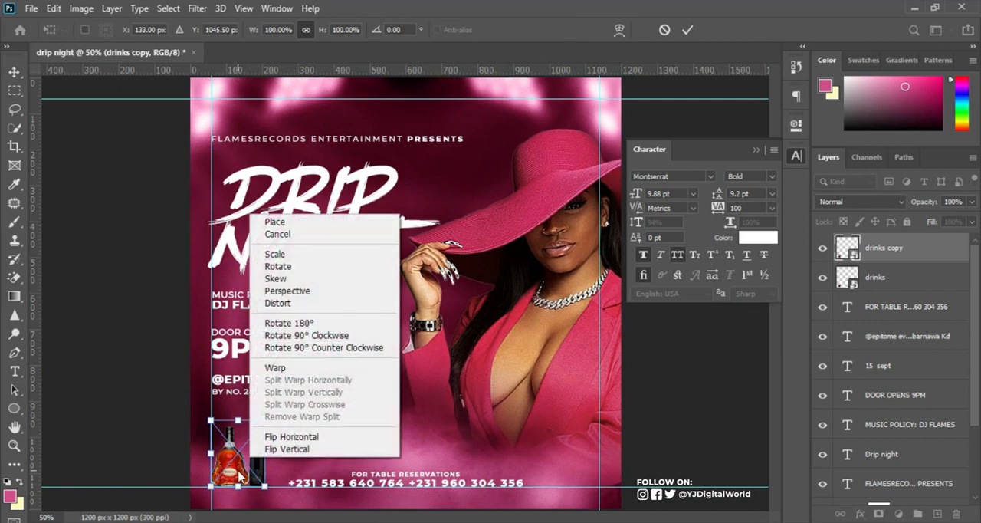
{"action": "right_click", "coordinate": [239, 474]}
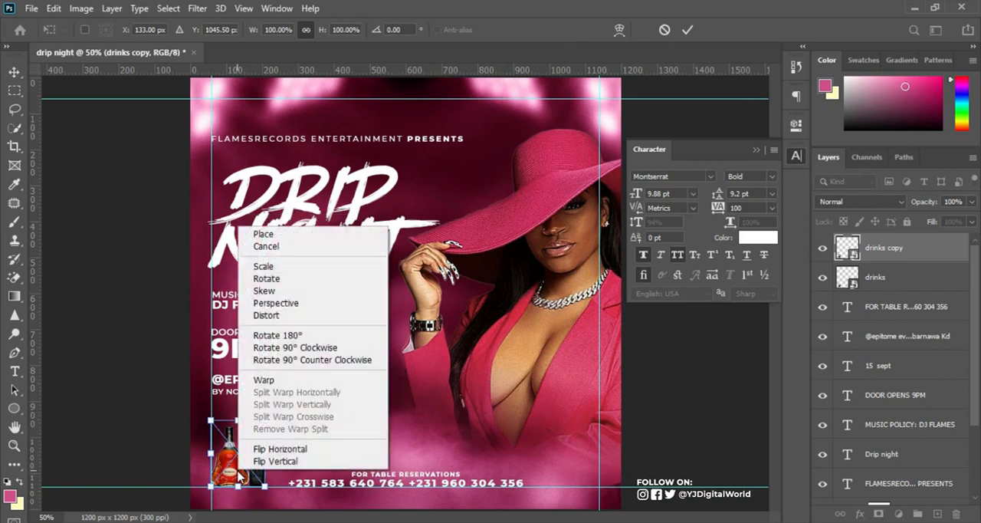
{"action": "left_click", "coordinate": [272, 462]}
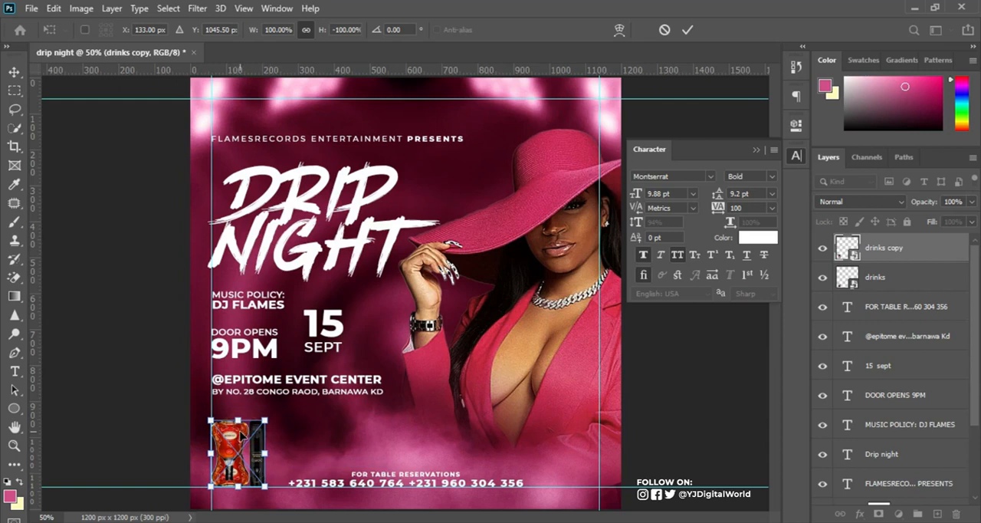
{"action": "left_click_drag", "start_coordinate": [242, 436], "coordinate": [242, 502]}
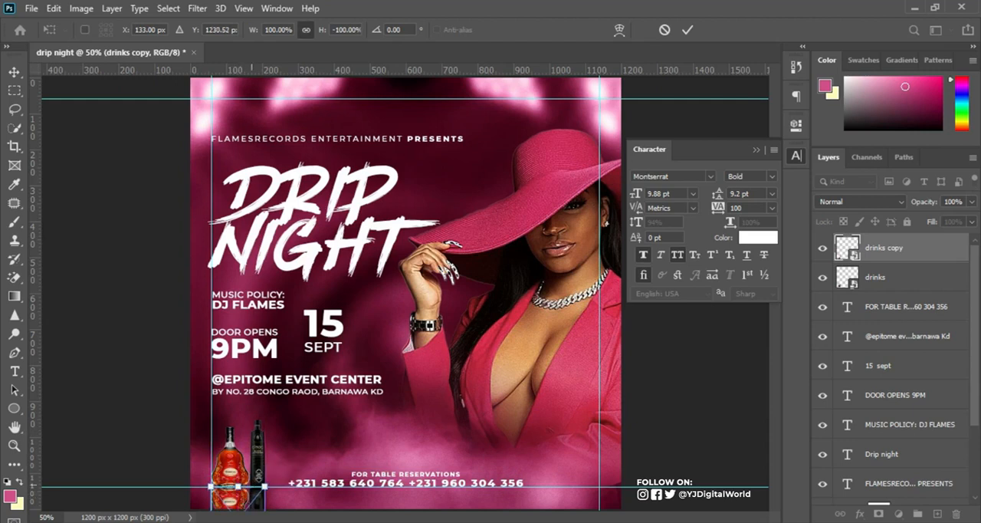
{"action": "left_click", "coordinate": [688, 30]}
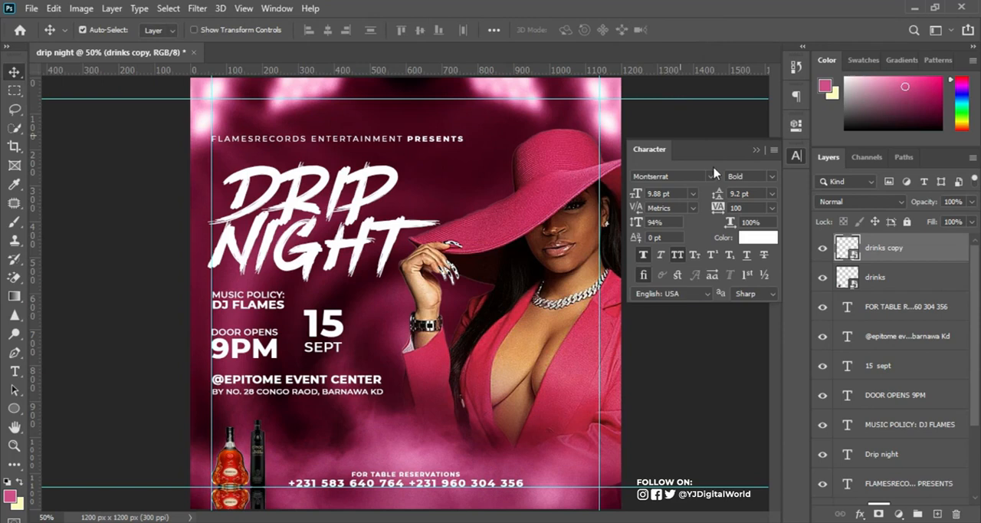
Hide the guides and compare the flyer with and without the mirrored bottles.
{"action": "left_click", "coordinate": [755, 149]}
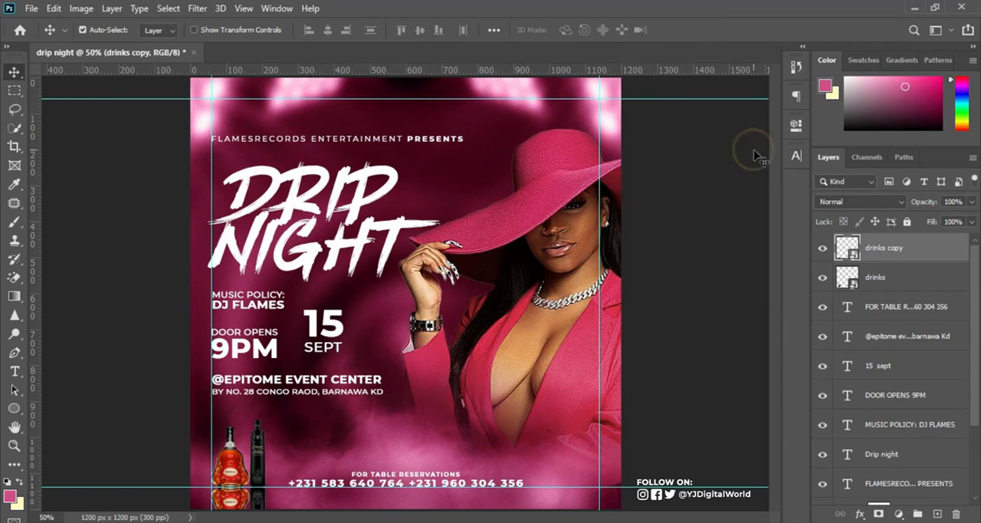
{"action": "key", "text": "ctrl+semicolon"}
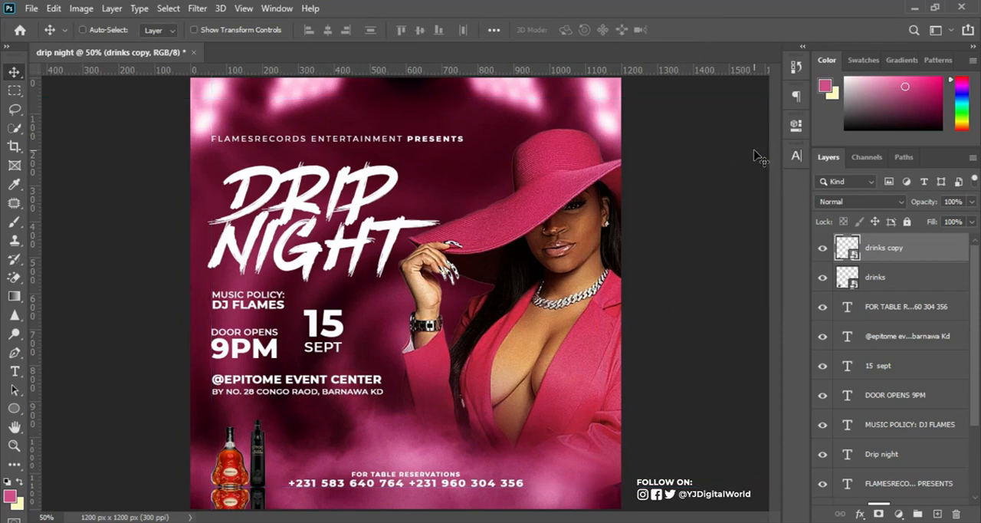
{"action": "key", "text": "ctrl+semicolon"}
{"action": "key", "text": "ctrl+semicolon"}
{"action": "key", "text": "ctrl+plus"}
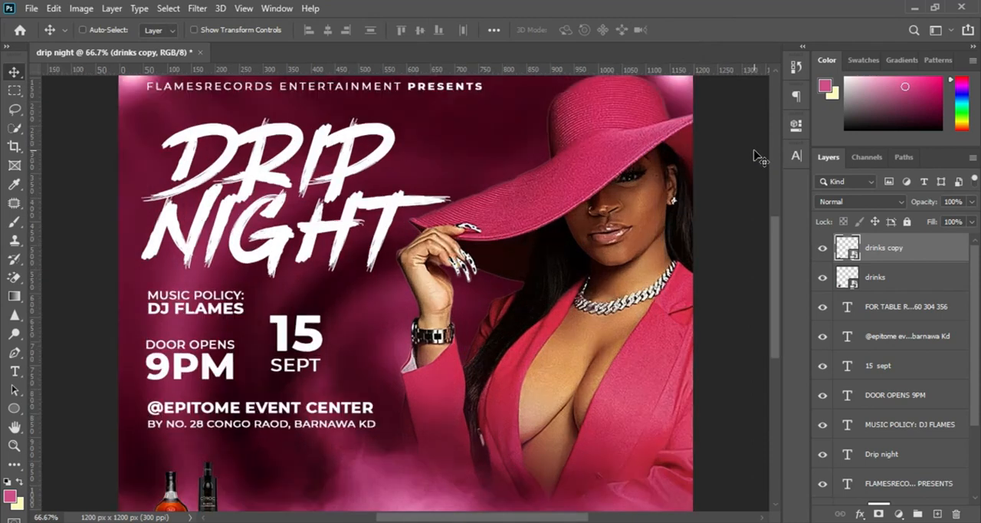
{"action": "left_click_drag", "start_coordinate": [597, 356], "coordinate": [611, 253]}
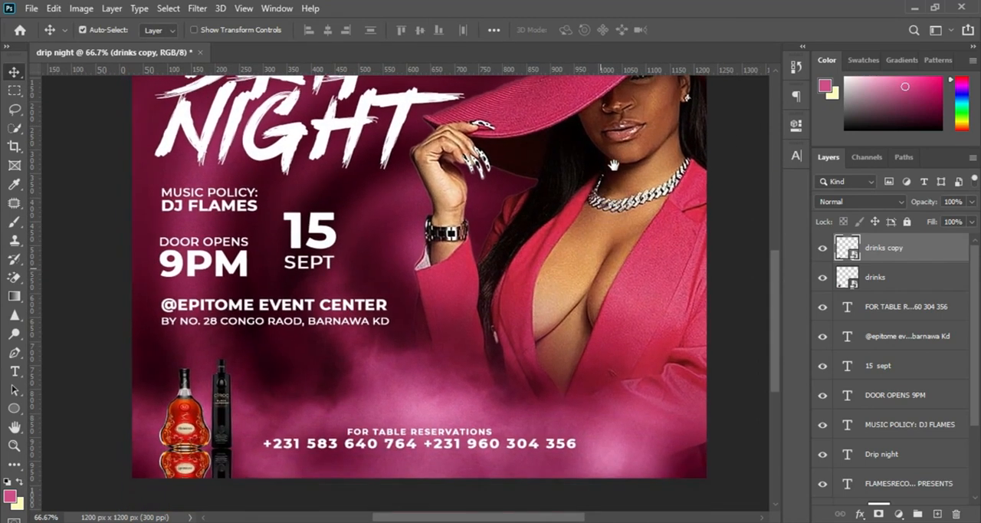
{"action": "left_click", "coordinate": [823, 248]}
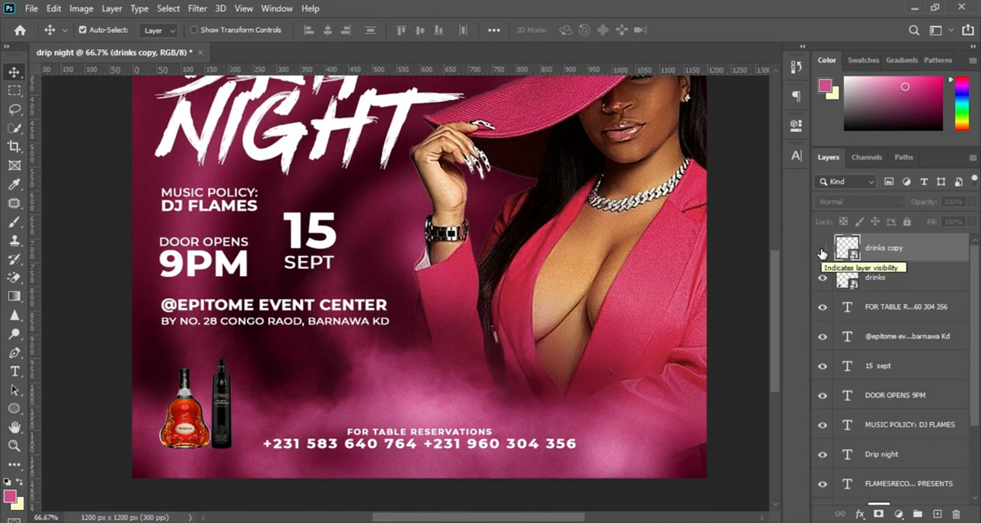
{"action": "left_click", "coordinate": [822, 252]}
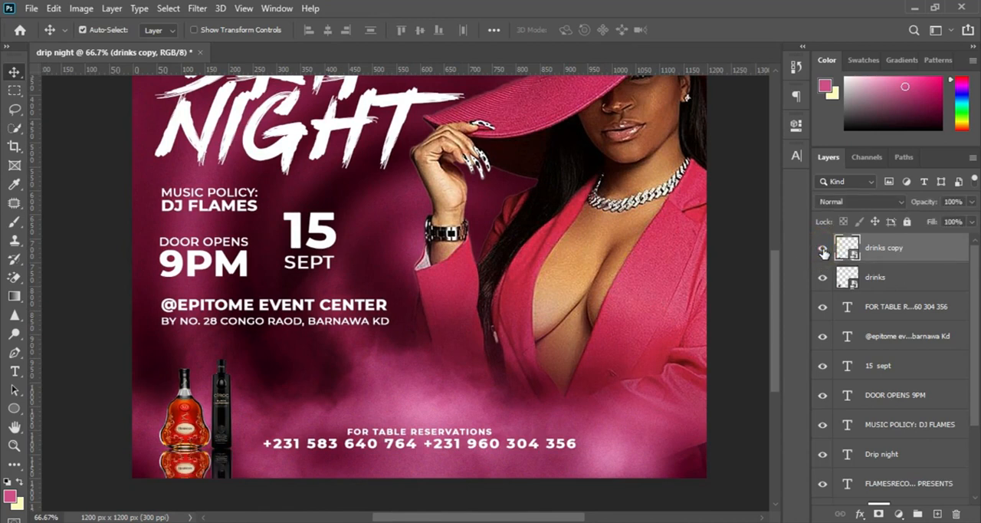
Move the drinks copy layer below the original drinks layer and add a layer mask to it.
{"action": "left_click_drag", "start_coordinate": [925, 247], "coordinate": [928, 285]}
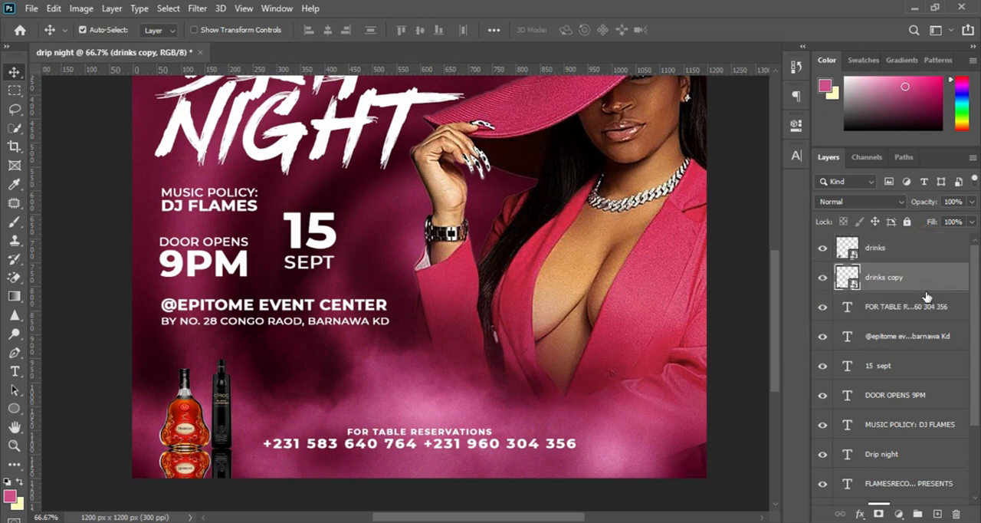
{"action": "left_click", "coordinate": [880, 514]}
{"action": "left_click", "coordinate": [14, 295]}
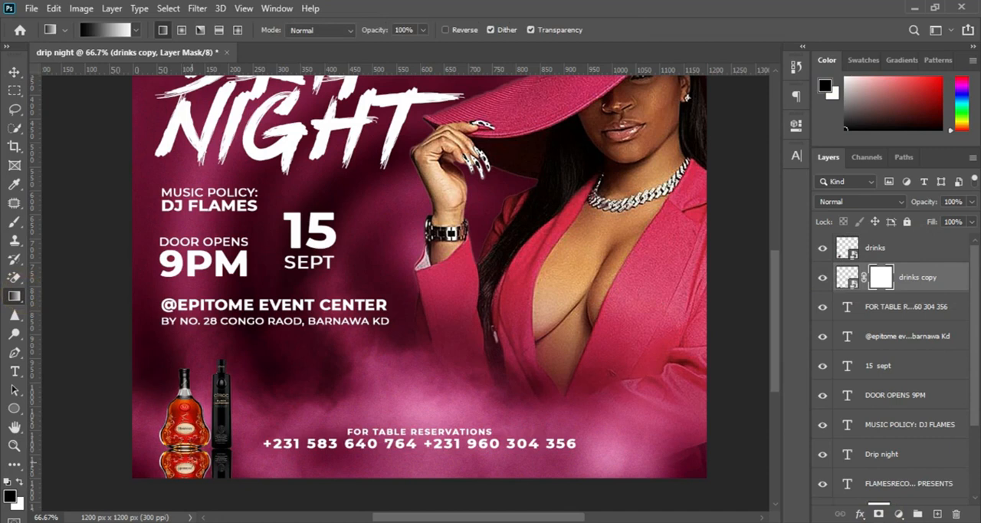
{"action": "left_click_drag", "start_coordinate": [184, 464], "coordinate": [183, 433]}
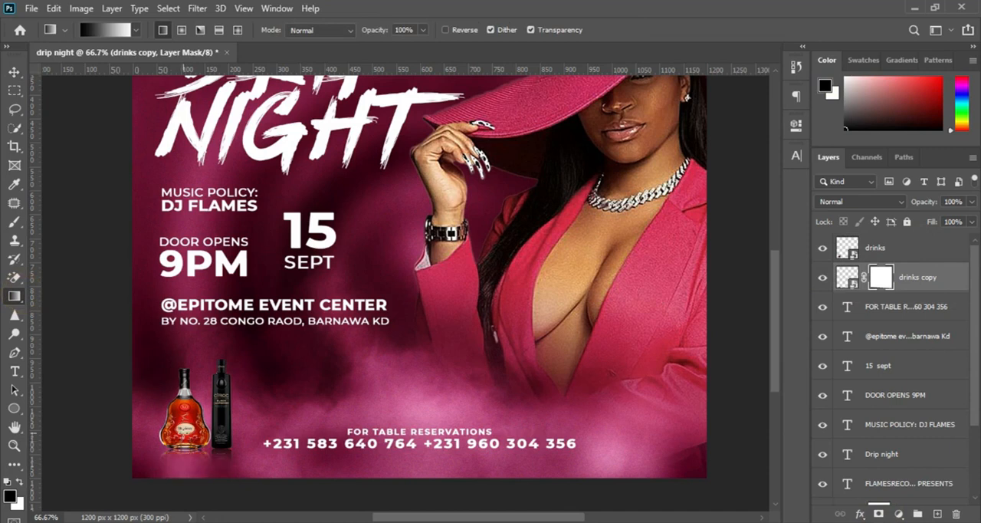
{"action": "key", "text": "ctrl+z"}
{"action": "left_click_drag", "start_coordinate": [186, 460], "coordinate": [189, 422]}
{"action": "key", "text": "ctrl+z"}
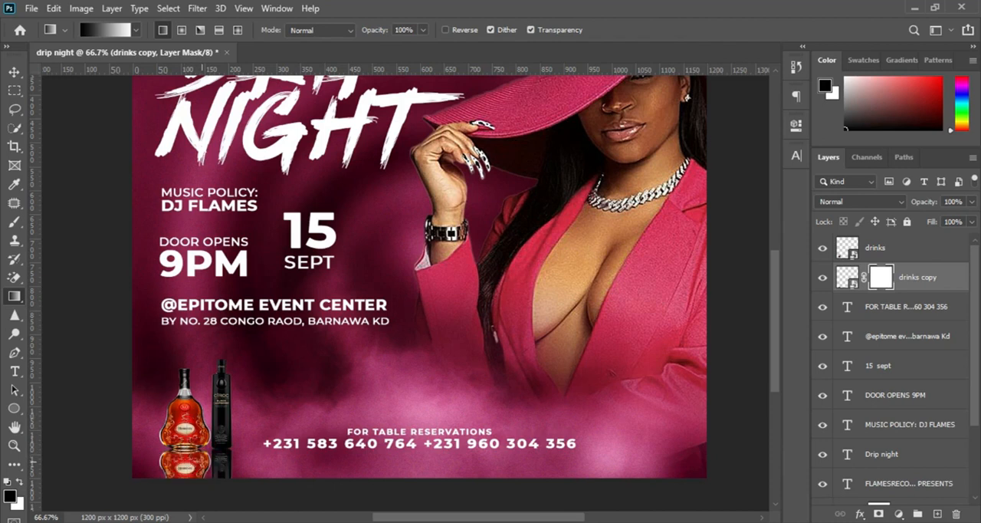
Fade out the mirrored bottles with a black-to-white linear gradient on their layer mask, keeping the layer at 100% opacity.
{"action": "left_click_drag", "start_coordinate": [184, 468], "coordinate": [185, 420]}
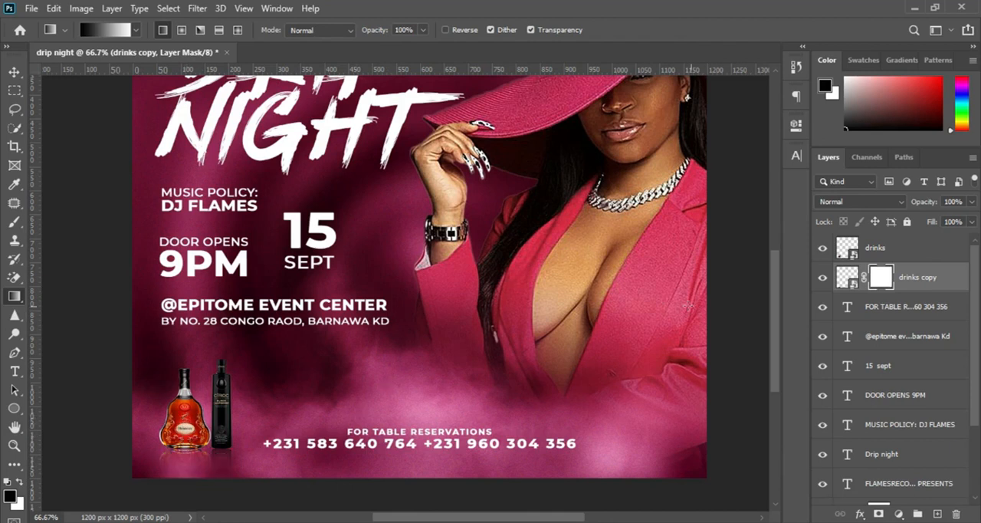
{"action": "left_click", "coordinate": [851, 278]}
{"action": "left_click_drag", "start_coordinate": [934, 202], "coordinate": [919, 203]}
{"action": "left_click_drag", "start_coordinate": [919, 207], "coordinate": [938, 206]}
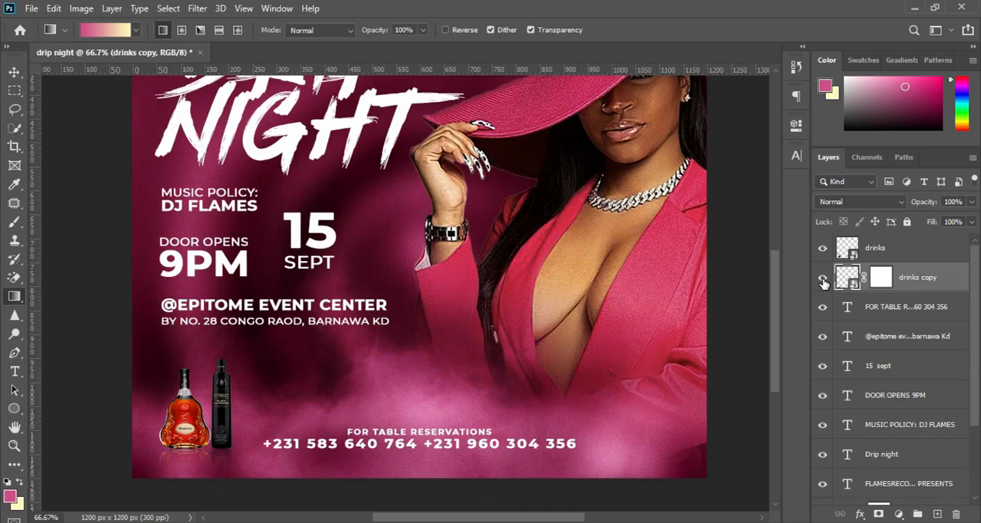
Place the drinkIQ image from the party folder into the flyer at its original size.
{"action": "key", "text": "ctrl+0"}
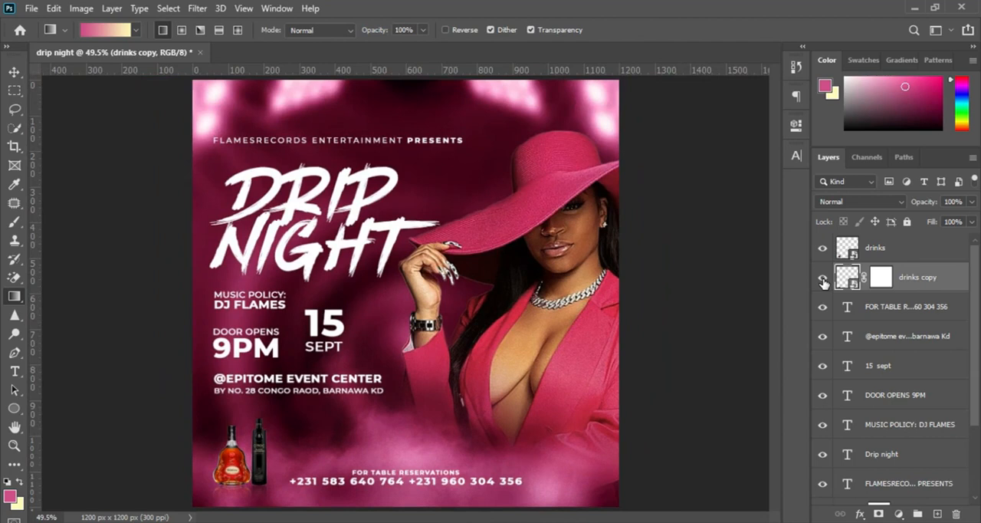
{"action": "key", "text": "ctrl+plus"}
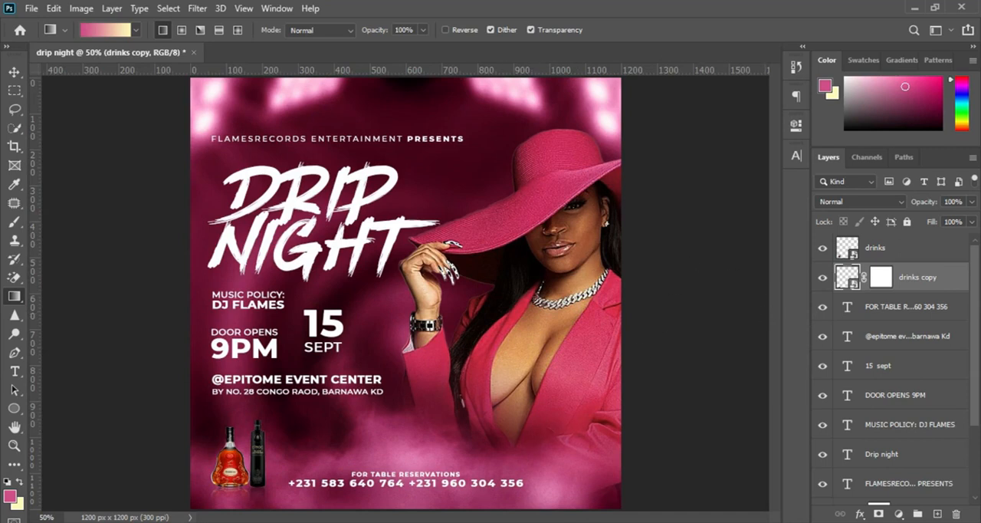
{"action": "left_click", "coordinate": [444, 492]}
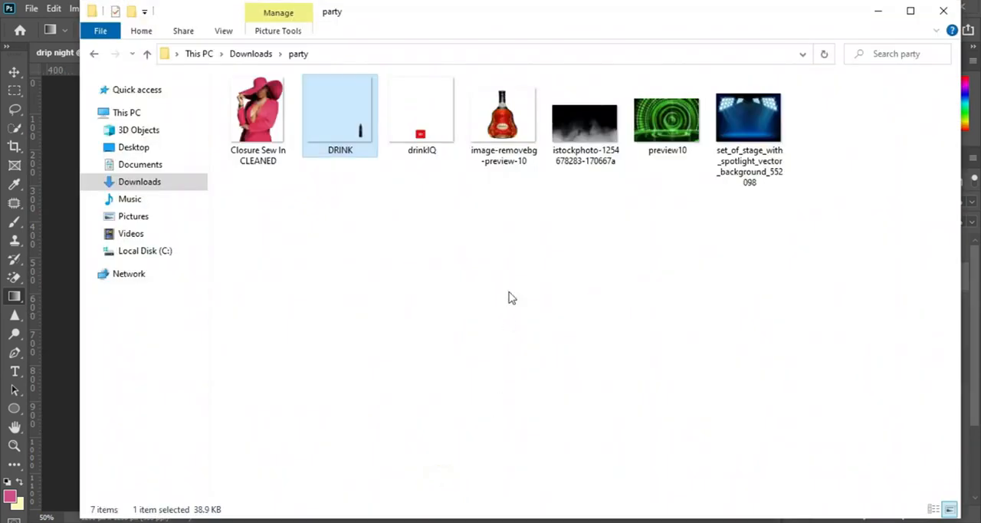
{"action": "left_click", "coordinate": [420, 131]}
{"action": "left_click_drag", "start_coordinate": [420, 131], "coordinate": [588, 477]}
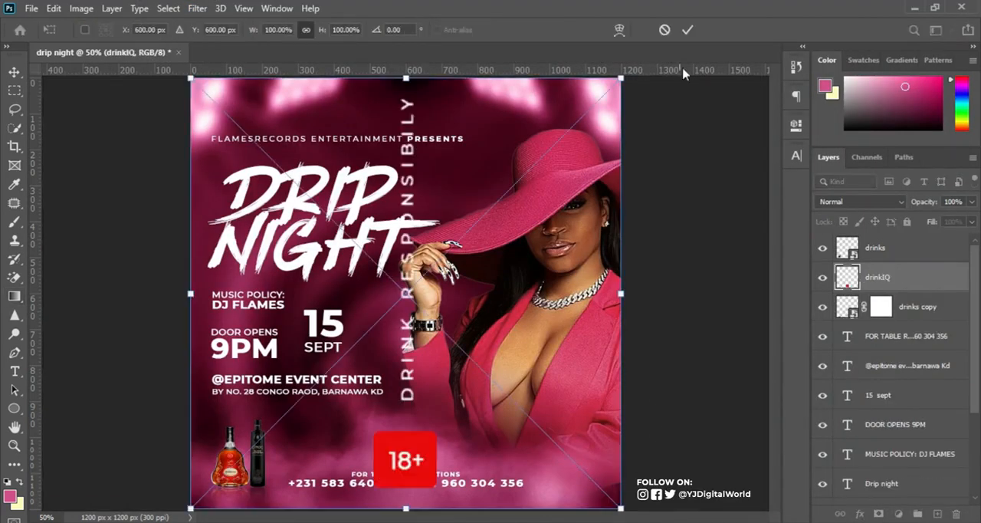
{"action": "left_click", "coordinate": [687, 29]}
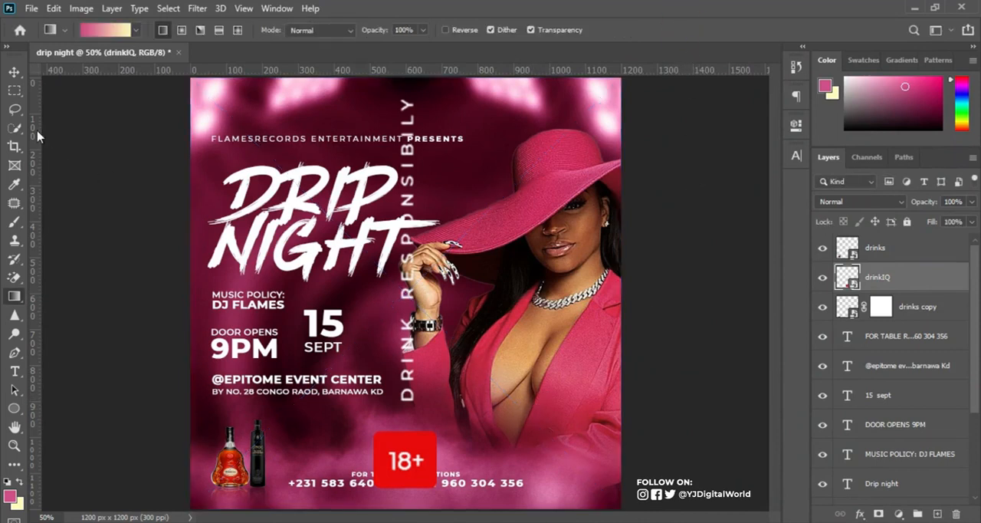
Mask the drinkIQ layer to a rectangular area around the red 18+ badge, hiding the vertical text.
{"action": "left_click", "coordinate": [18, 91]}
{"action": "left_click_drag", "start_coordinate": [342, 416], "coordinate": [453, 502]}
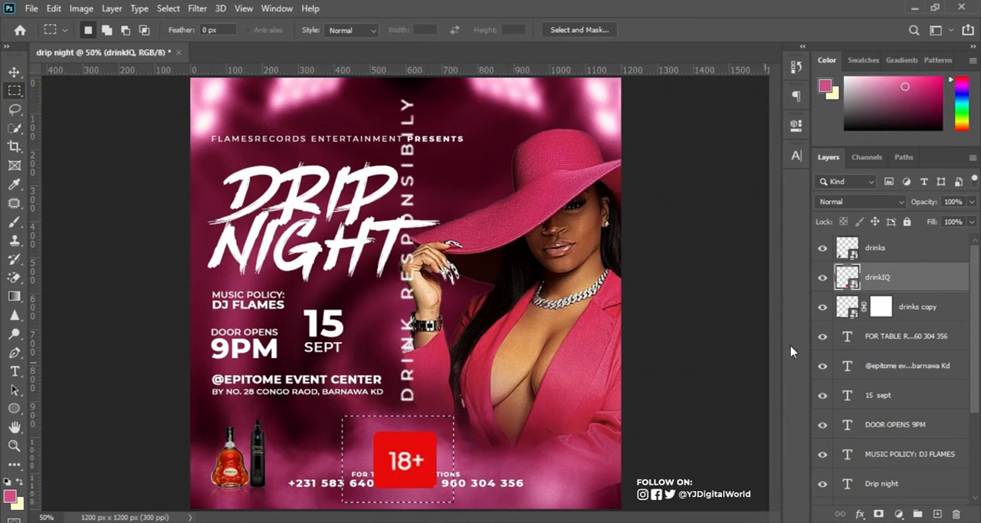
{"action": "left_click", "coordinate": [880, 513]}
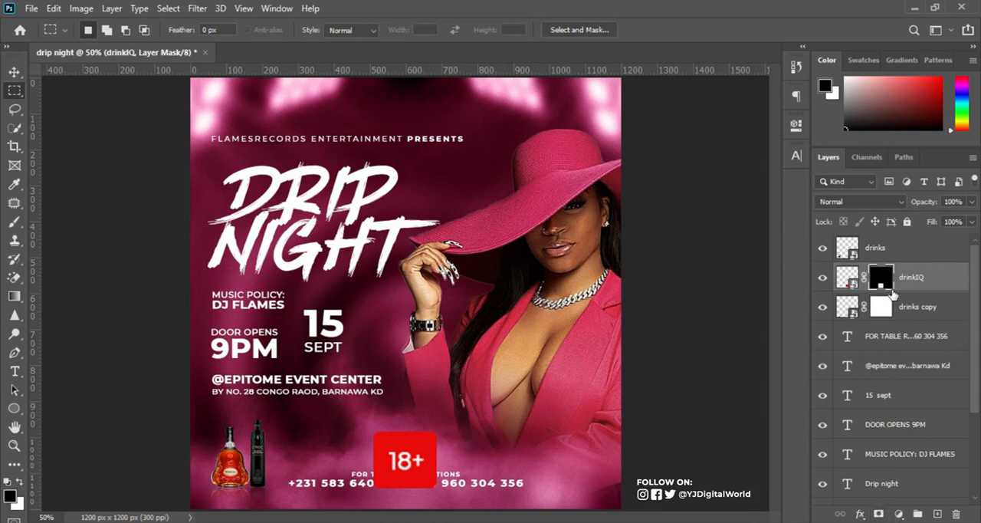
Move the masked drinkIQ layer to the top of the layer stack and convert it to a smart object.
{"action": "left_click_drag", "start_coordinate": [943, 284], "coordinate": [945, 240]}
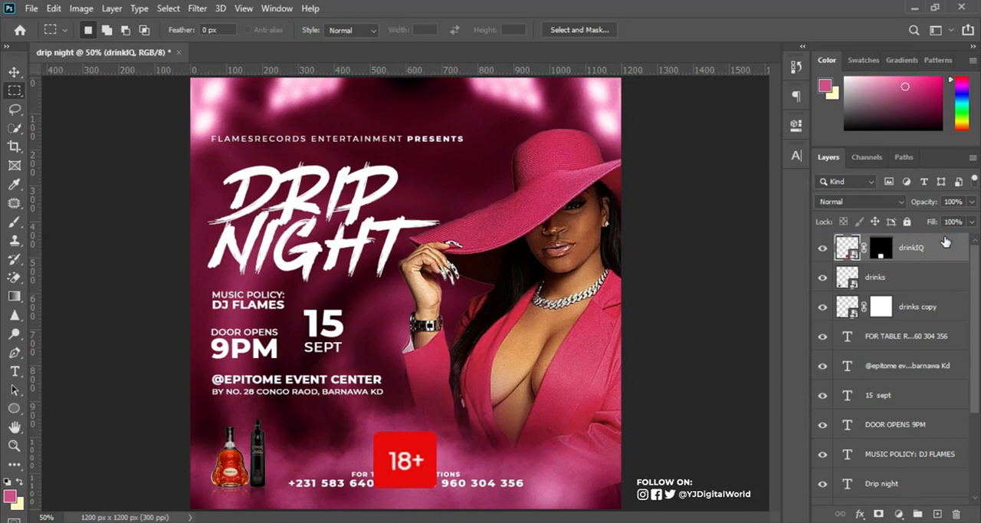
{"action": "key", "text": "ctrl+t"}
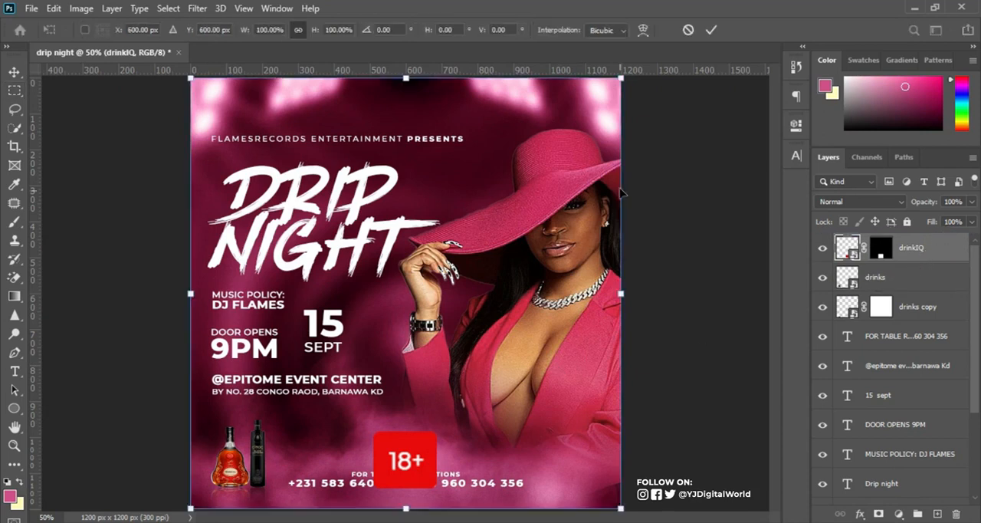
{"action": "key", "text": "Escape"}
{"action": "right_click", "coordinate": [927, 259]}
{"action": "left_click", "coordinate": [848, 151]}
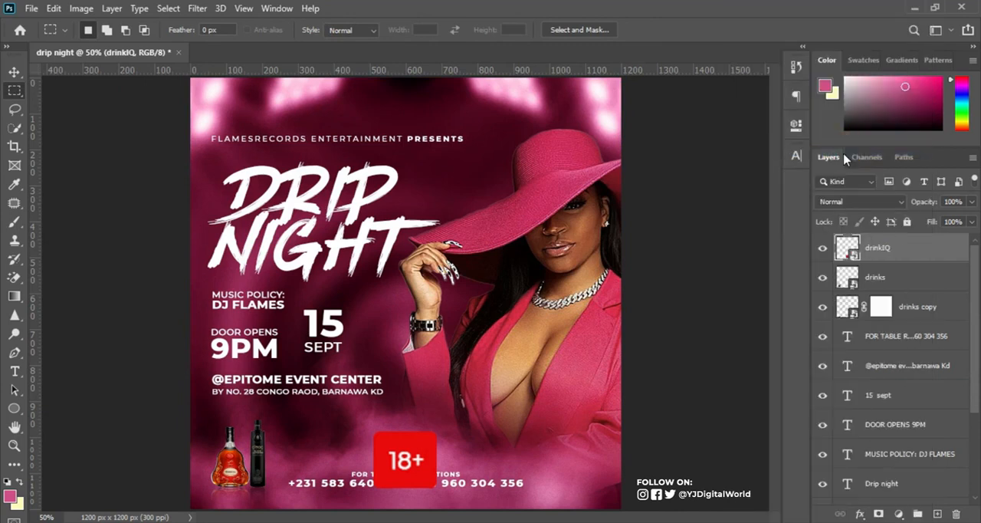
Show the guides, shrink the 18+ badge to a small icon and place it where the right and bottom margin guides meet.
{"action": "key", "text": "ctrl+t"}
{"action": "left_click_drag", "start_coordinate": [436, 413], "coordinate": [590, 478]}
{"action": "key", "text": "ctrl+semicolon"}
{"action": "key", "text": "Return"}
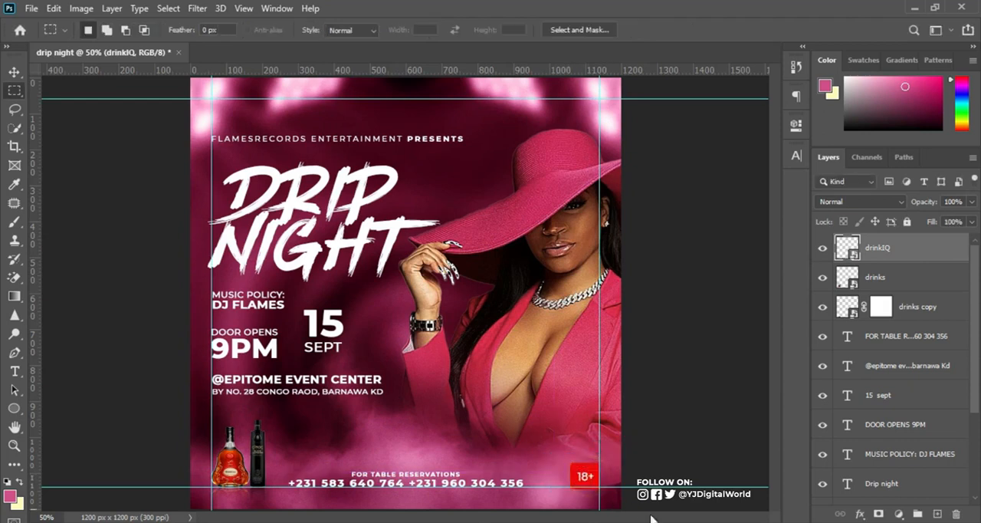
Enlarge the table reservations text to about 112% and slightly adjust its line spacing.
{"action": "left_click", "coordinate": [15, 73]}
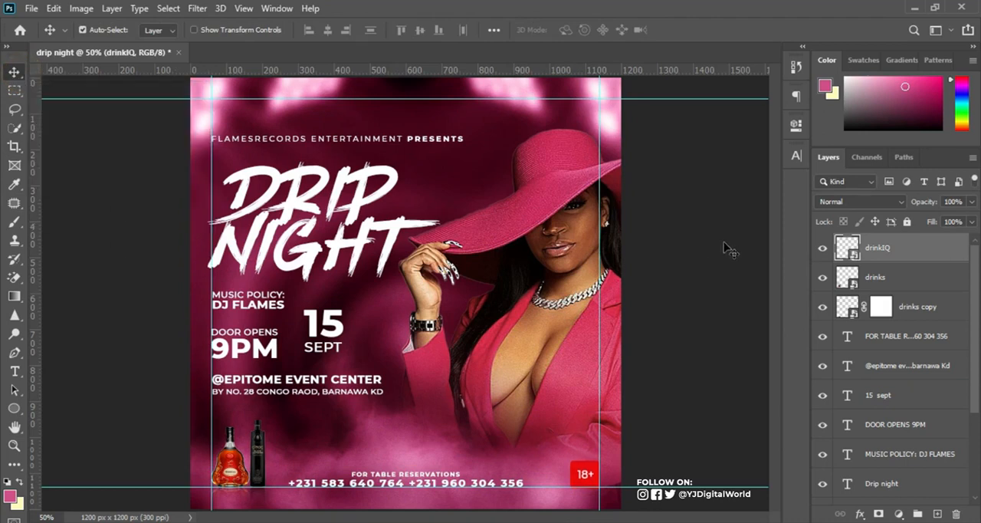
{"action": "left_click", "coordinate": [903, 339]}
{"action": "key", "text": "ctrl+t"}
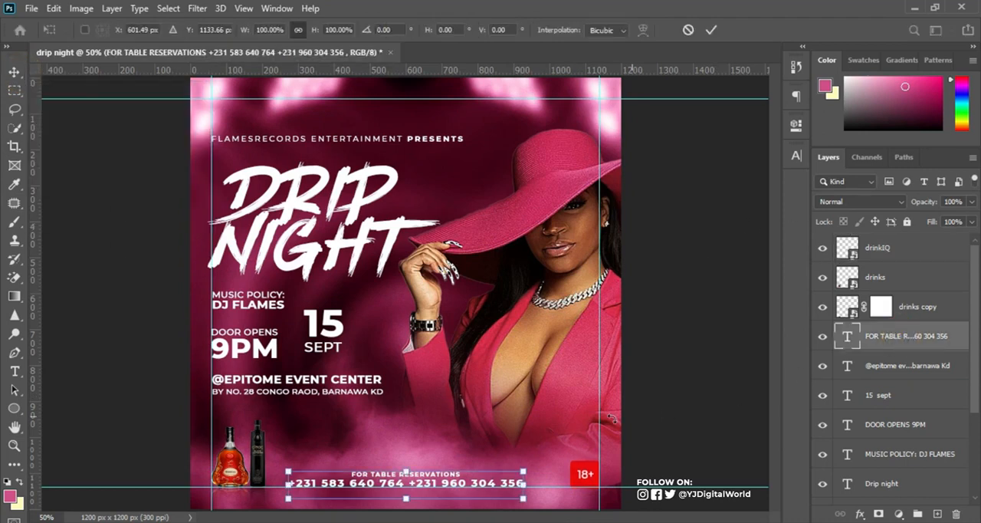
{"action": "left_click_drag", "start_coordinate": [524, 469], "coordinate": [538, 466]}
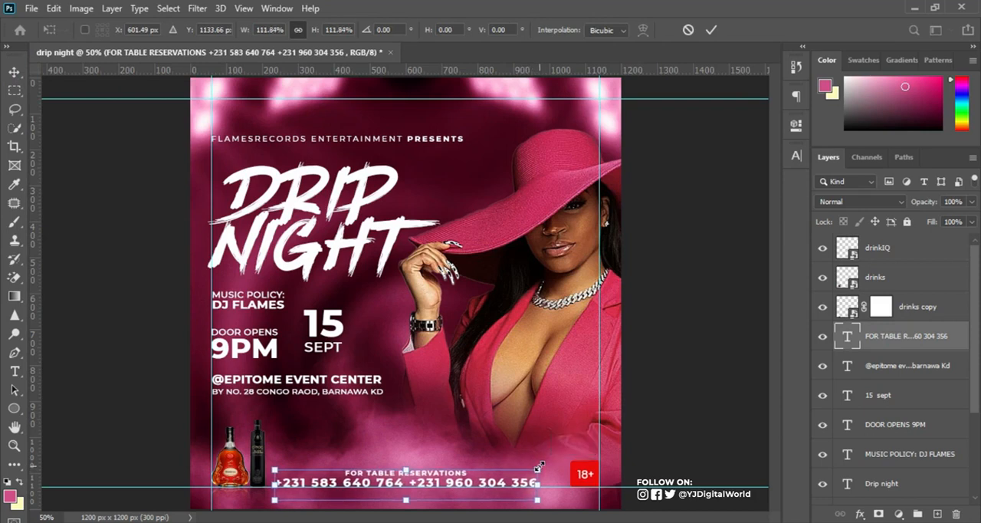
{"action": "left_click", "coordinate": [712, 30]}
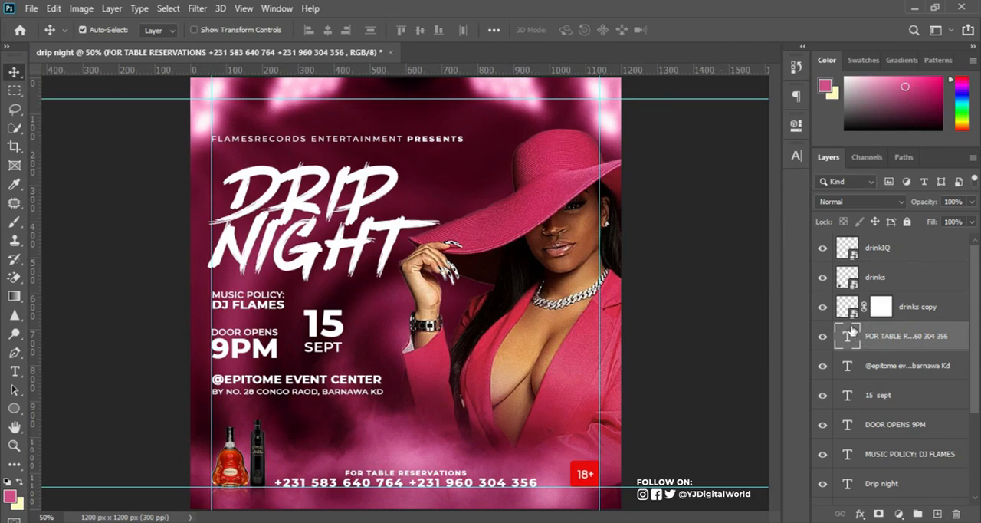
{"action": "left_click", "coordinate": [796, 154]}
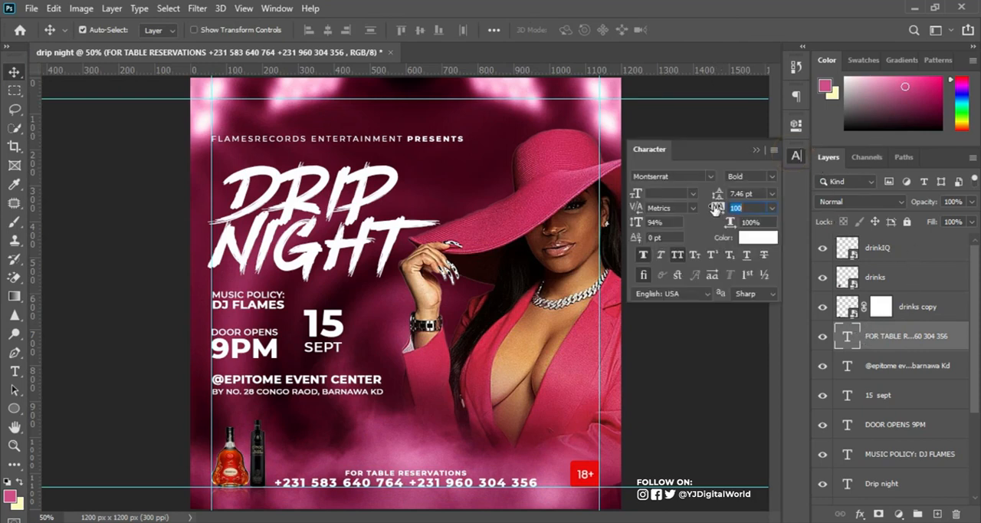
{"action": "left_click_drag", "start_coordinate": [716, 197], "coordinate": [714, 195]}
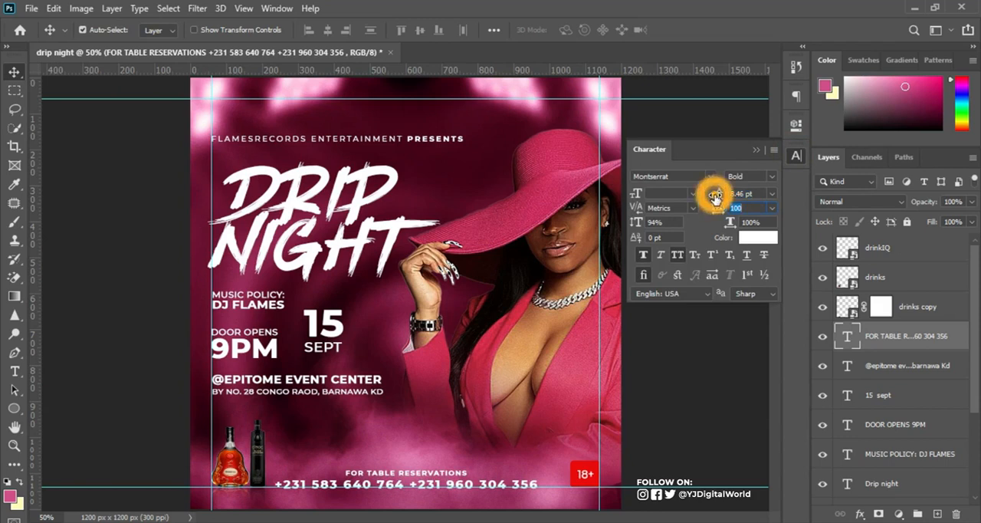
{"action": "left_click", "coordinate": [756, 150]}
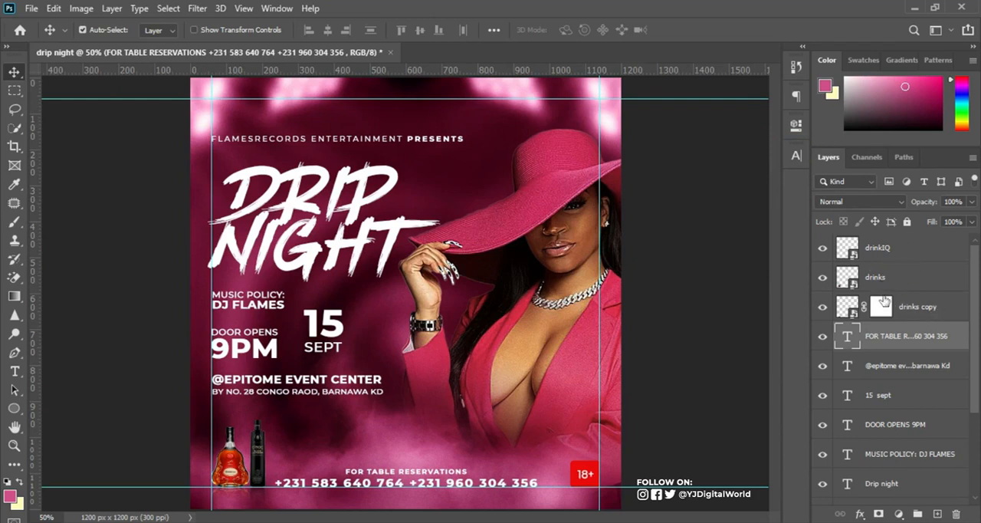
Add a black Multiply drop shadow with 25% opacity to the drinkIQ badge layer.
{"action": "left_click", "coordinate": [822, 251]}
{"action": "left_click", "coordinate": [821, 251]}
{"action": "double_click", "coordinate": [921, 248]}
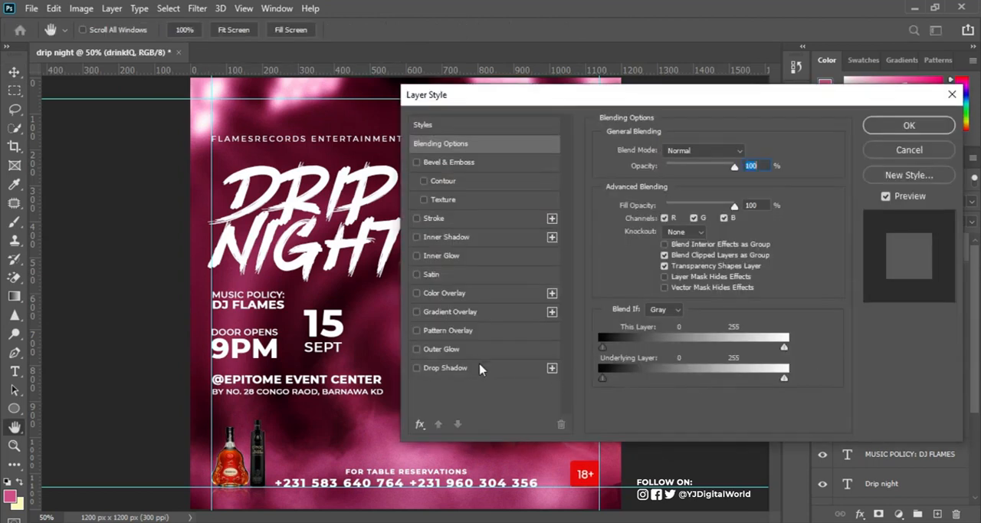
{"action": "left_click", "coordinate": [460, 368]}
{"action": "mouse_move", "coordinate": [664, 173]}
{"action": "left_mouse_down"}
{"action": "mouse_move", "coordinate": [713, 175]}
{"action": "mouse_move", "coordinate": [673, 178]}
{"action": "left_mouse_up"}
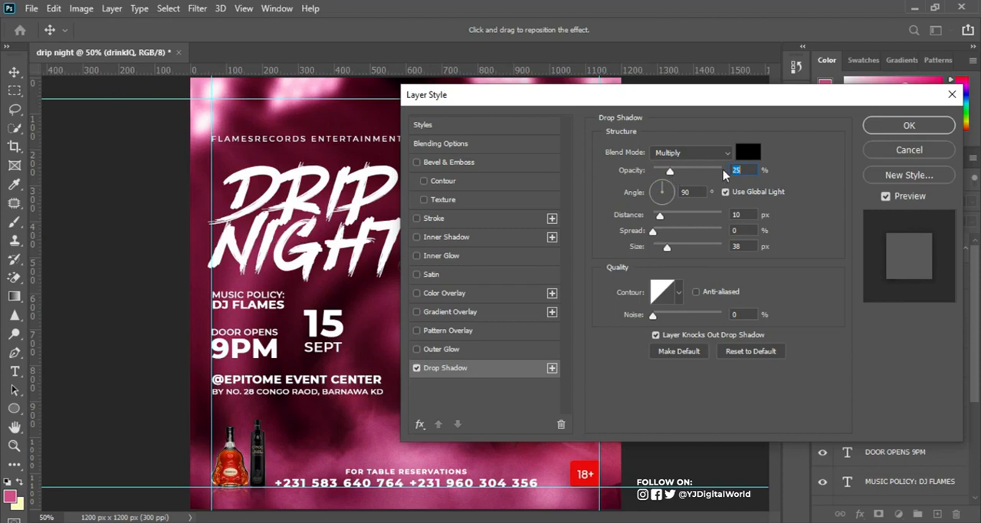
{"action": "left_click", "coordinate": [904, 128]}
Hide the guides and collapse the effects list of the drinkIQ layer.
{"action": "key", "text": "ctrl+semicolon"}
{"action": "left_click", "coordinate": [862, 281]}
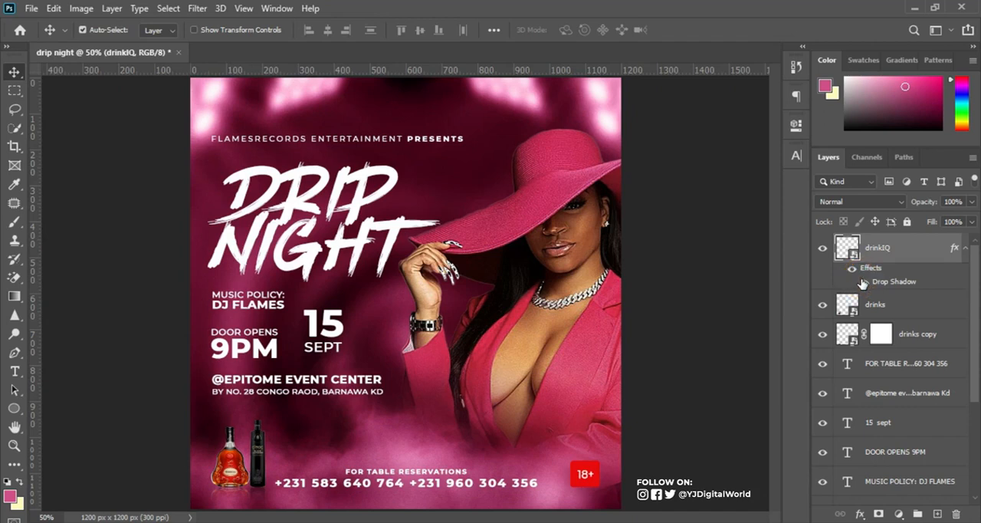
{"action": "key", "text": "ctrl+minus"}
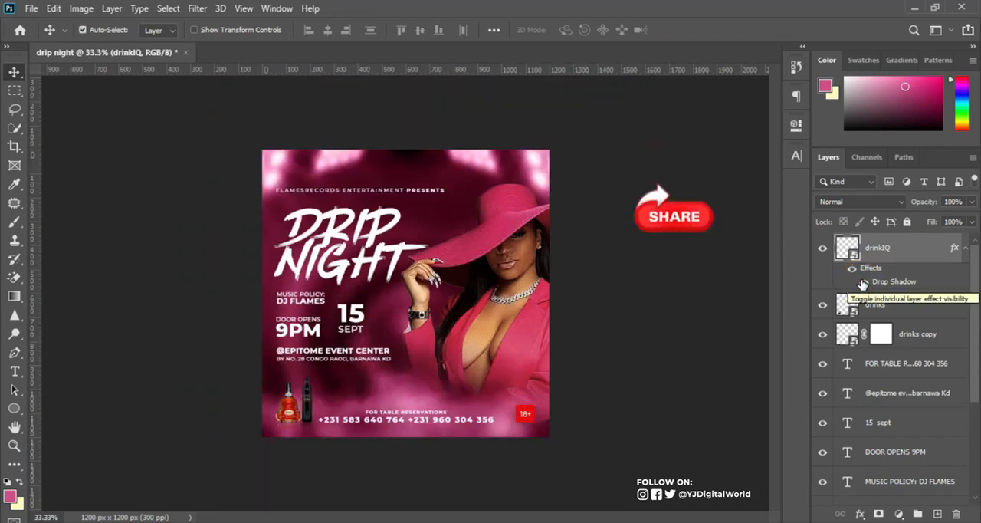
{"action": "left_click", "coordinate": [966, 250]}
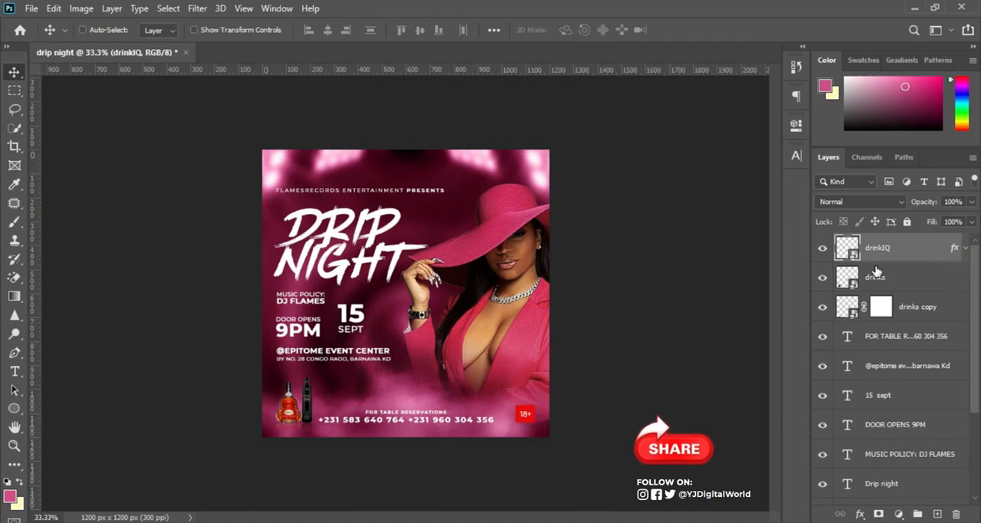
{"action": "key", "text": "ctrl+plus"}
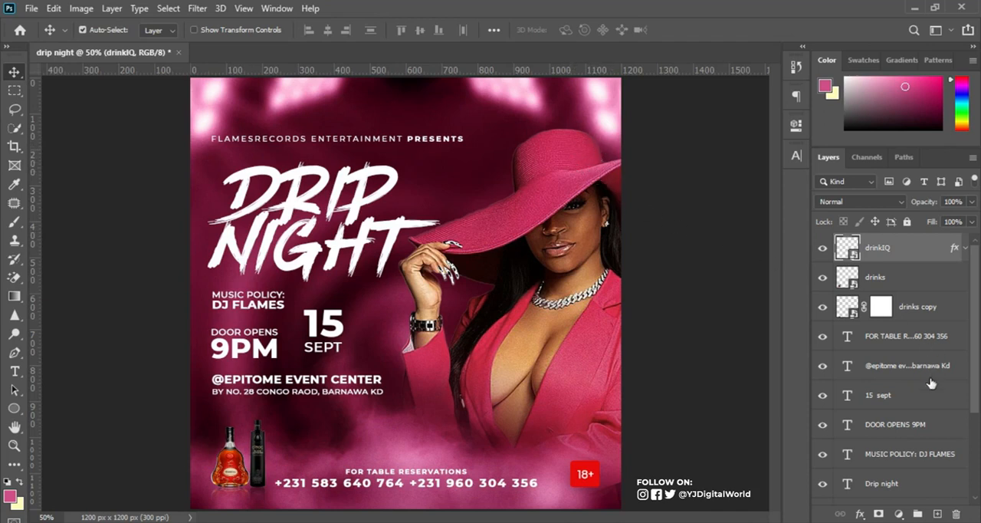
Create a new empty layer directly above the model group.
{"action": "scroll", "coordinate": [931, 387], "scroll_direction": "down", "scroll_amount": 3}
{"action": "scroll", "coordinate": [930, 391], "scroll_direction": "up", "scroll_amount": 4}
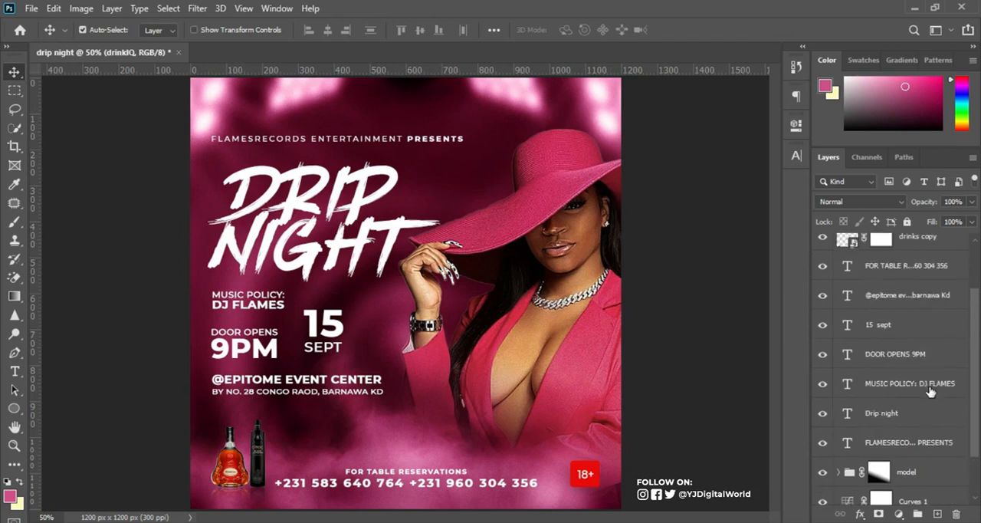
{"action": "scroll", "coordinate": [931, 394], "scroll_direction": "down", "scroll_amount": 4}
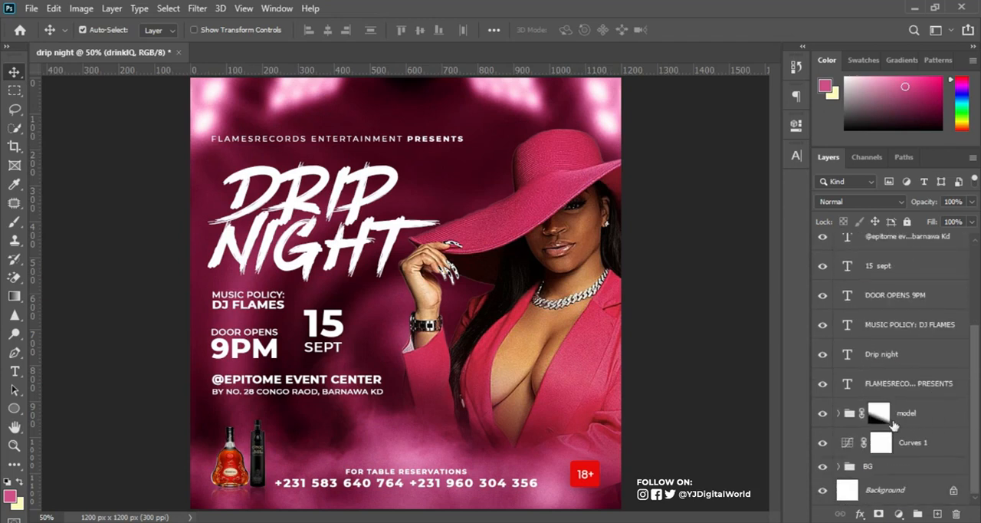
{"action": "left_click", "coordinate": [939, 414]}
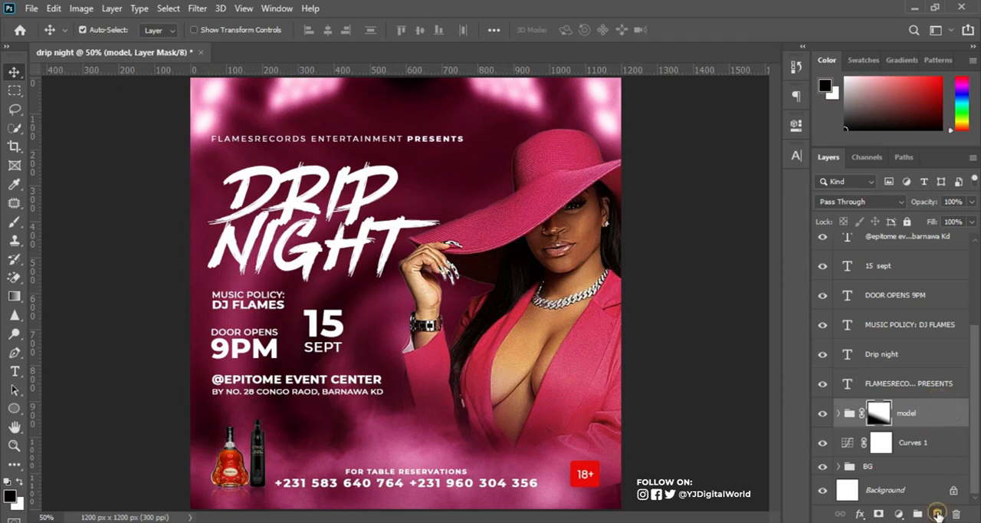
{"action": "left_click", "coordinate": [939, 514]}
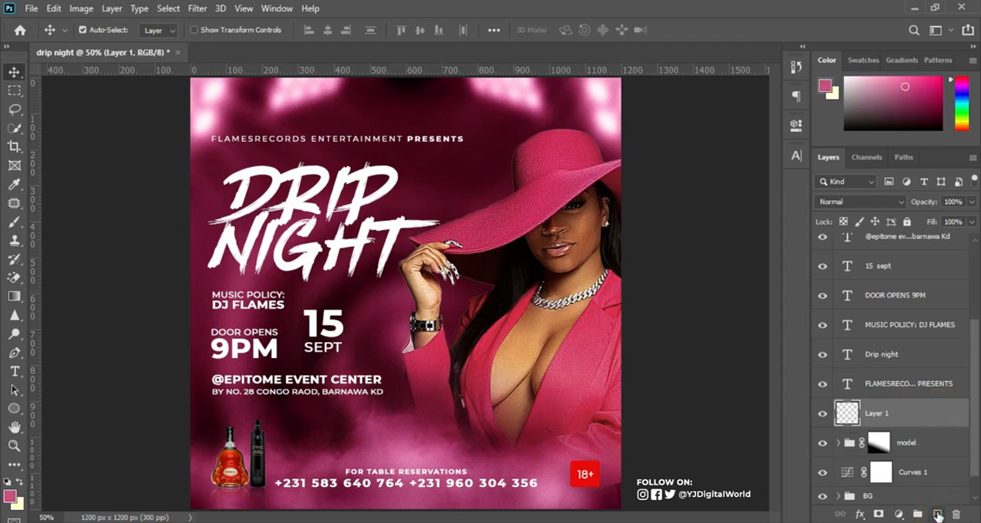
Sample the pink of the light beside the hat and paint one soft 250 px brush dab on the hat's crown.
{"action": "left_click", "coordinate": [16, 223]}
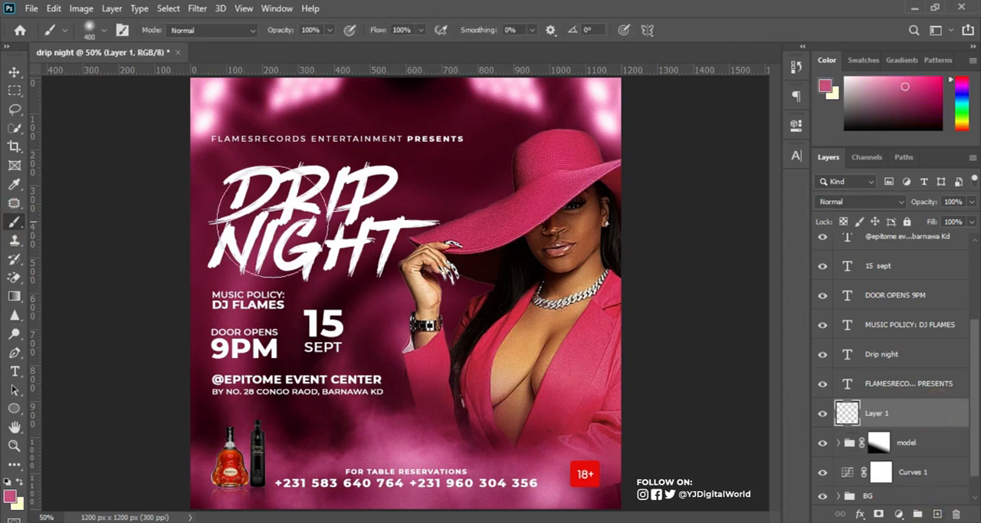
{"action": "left_click", "coordinate": [611, 138], "text": "alt"}
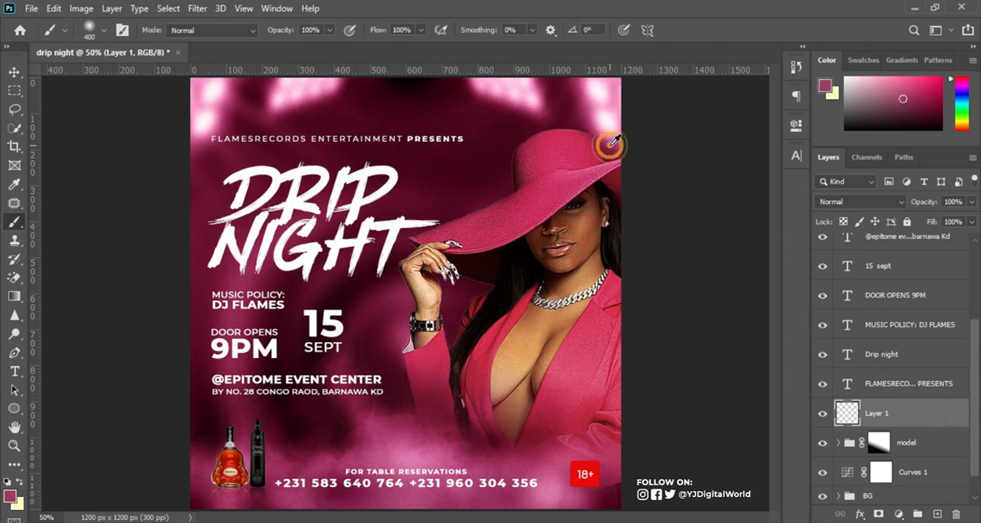
{"action": "left_click", "coordinate": [611, 139], "text": "alt"}
{"action": "left_click", "coordinate": [605, 139], "text": "alt"}
{"action": "key", "text": "bracketleft"}
{"action": "key", "text": "bracketleft"}
{"action": "key", "text": "bracketleft"}
{"action": "key", "text": "bracketright"}
{"action": "key", "text": "bracketright"}
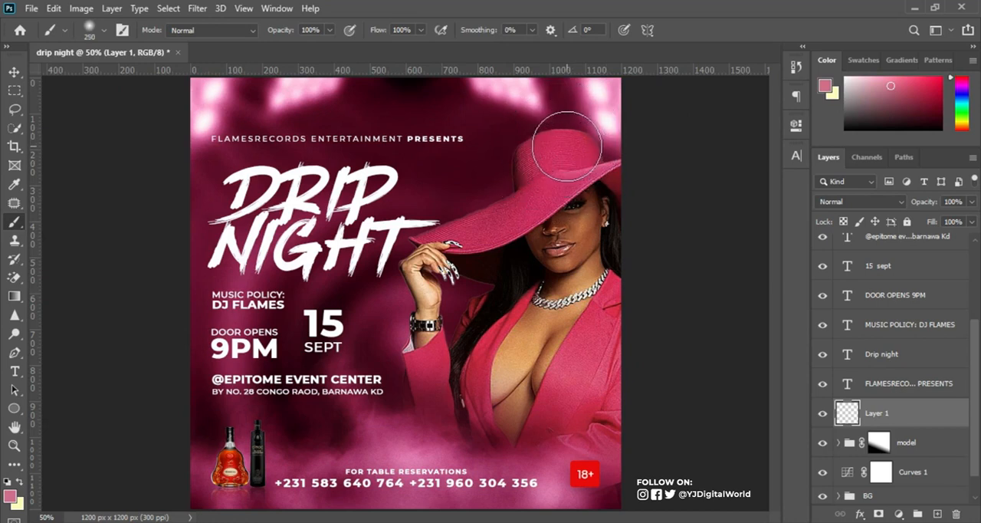
{"action": "left_click", "coordinate": [582, 149]}
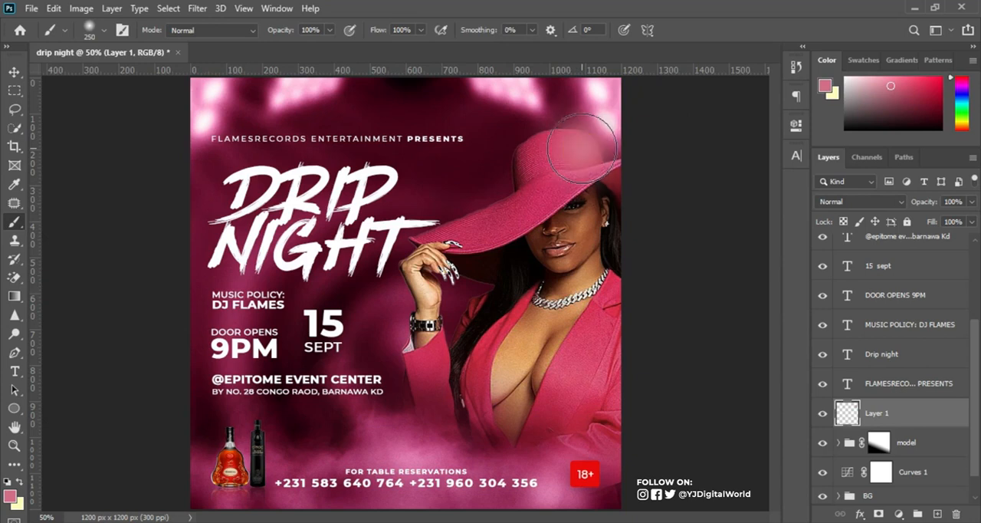
Scale the painted glow on the hat up to about 111%.
{"action": "key", "text": "ctrl+t"}
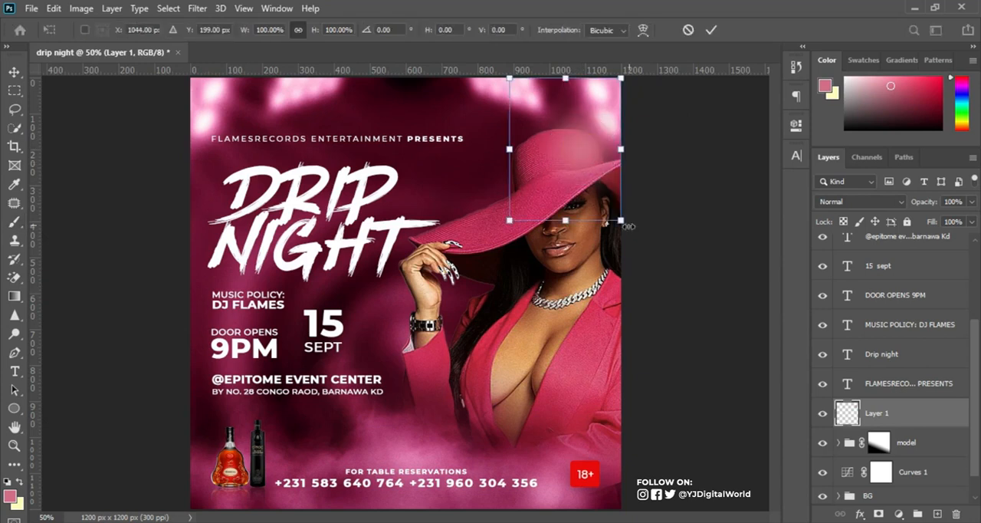
{"action": "left_click_drag", "start_coordinate": [627, 227], "coordinate": [632, 233]}
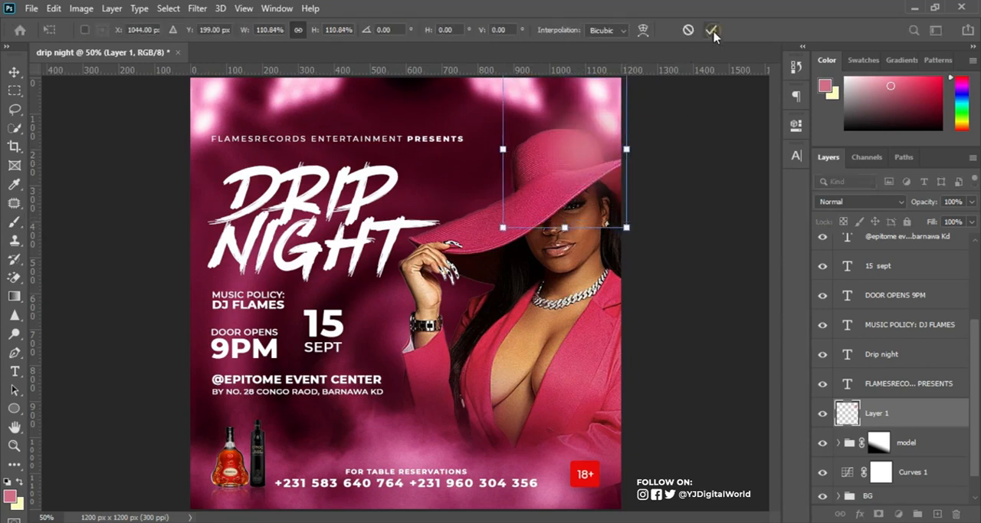
{"action": "left_click", "coordinate": [712, 31]}
Set the glow layer to Screen blend mode at 79% opacity and compare the hat with and without it.
{"action": "left_click", "coordinate": [888, 202]}
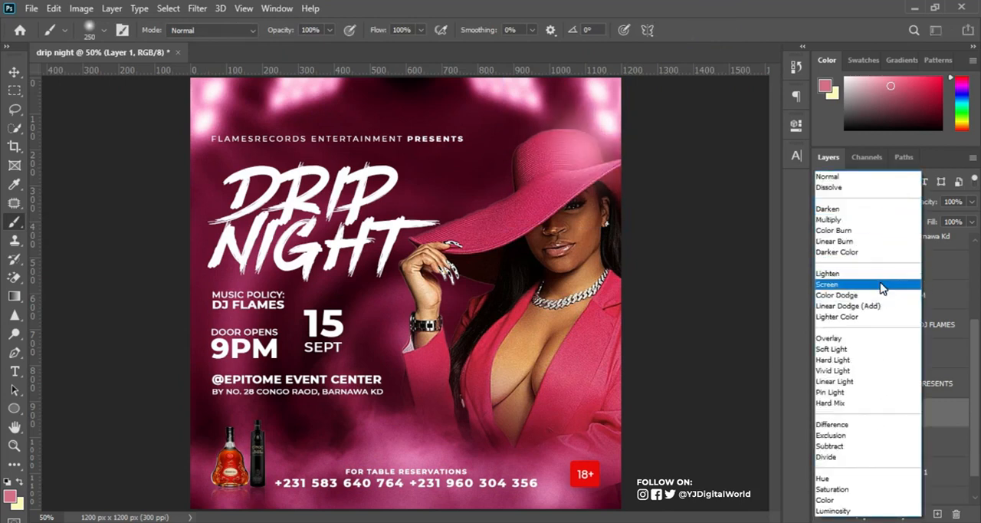
{"action": "left_click", "coordinate": [881, 288]}
{"action": "left_click_drag", "start_coordinate": [930, 201], "coordinate": [923, 202]}
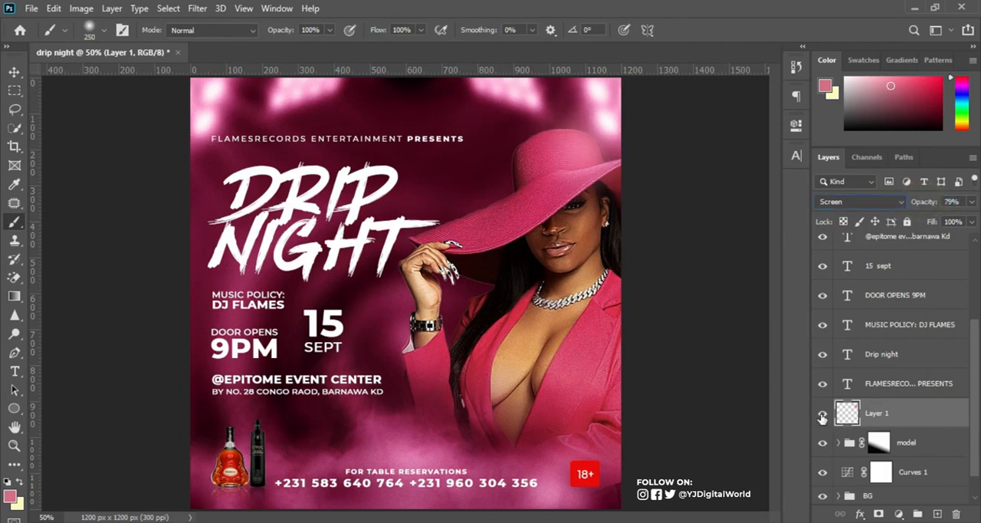
{"action": "left_click", "coordinate": [822, 417]}
{"action": "left_click", "coordinate": [823, 416]}
Shift the glow slightly up and to the right, toward the light at the hat's outer edge.
{"action": "key", "text": "ctrl+t"}
{"action": "left_click", "coordinate": [585, 154]}
{"action": "left_click_drag", "start_coordinate": [585, 154], "coordinate": [592, 151]}
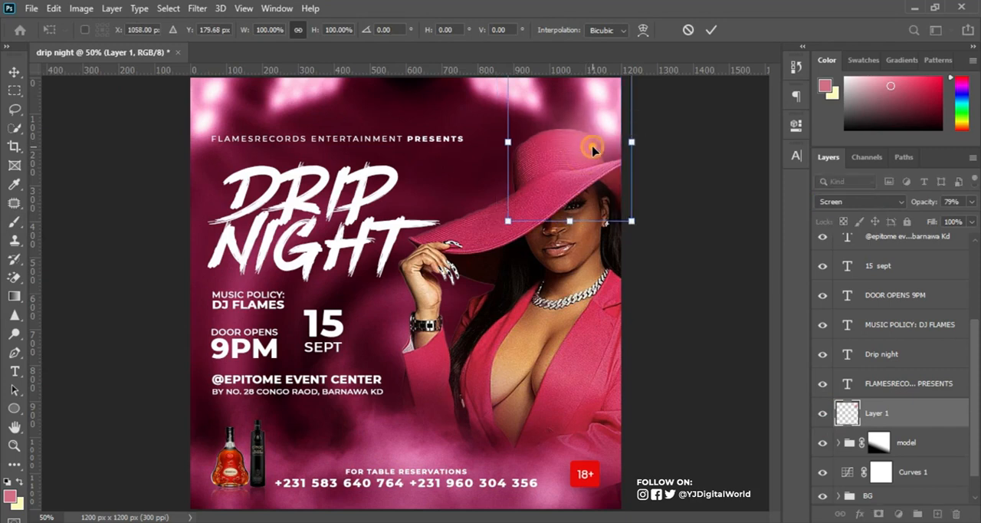
{"action": "key", "text": "Return"}
{"action": "key", "text": "b"}
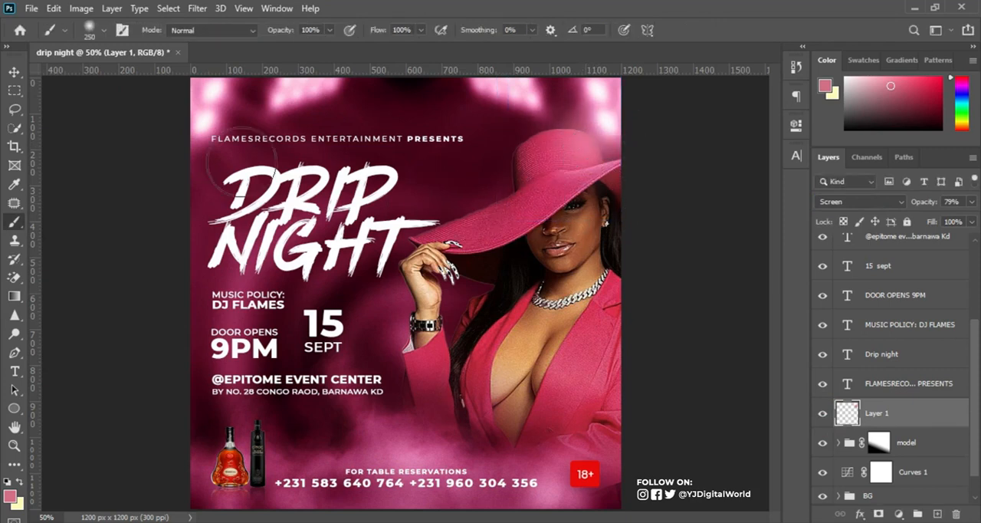
{"action": "left_click", "coordinate": [14, 71]}
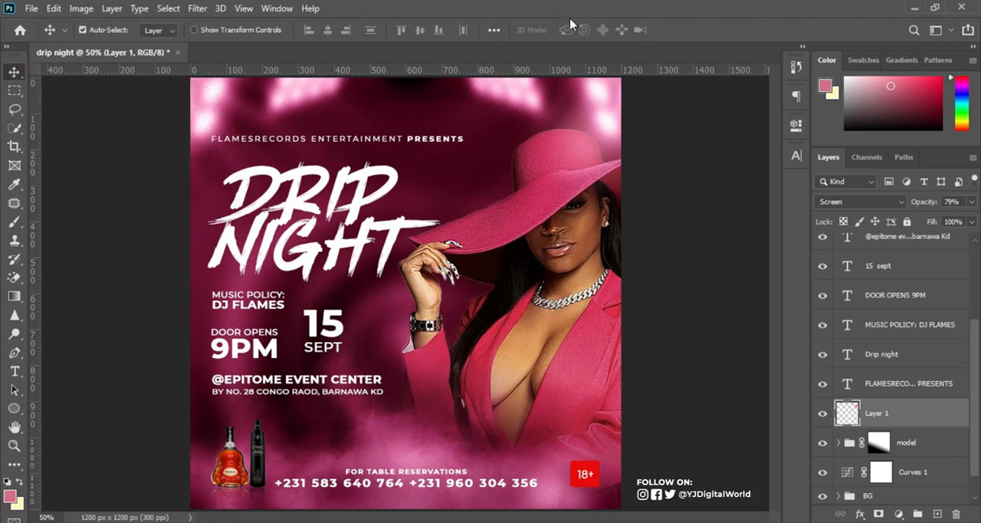
Add a Color Lookup adjustment layer above all other layers and apply the 2Strip.look 3D LUT.
{"action": "left_click_drag", "start_coordinate": [973, 360], "coordinate": [980, 283]}
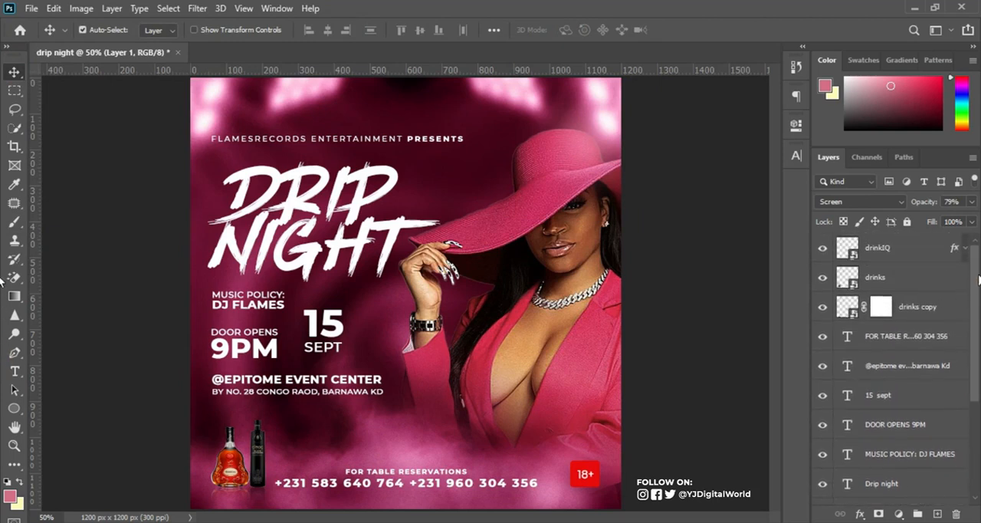
{"action": "left_click", "coordinate": [934, 250]}
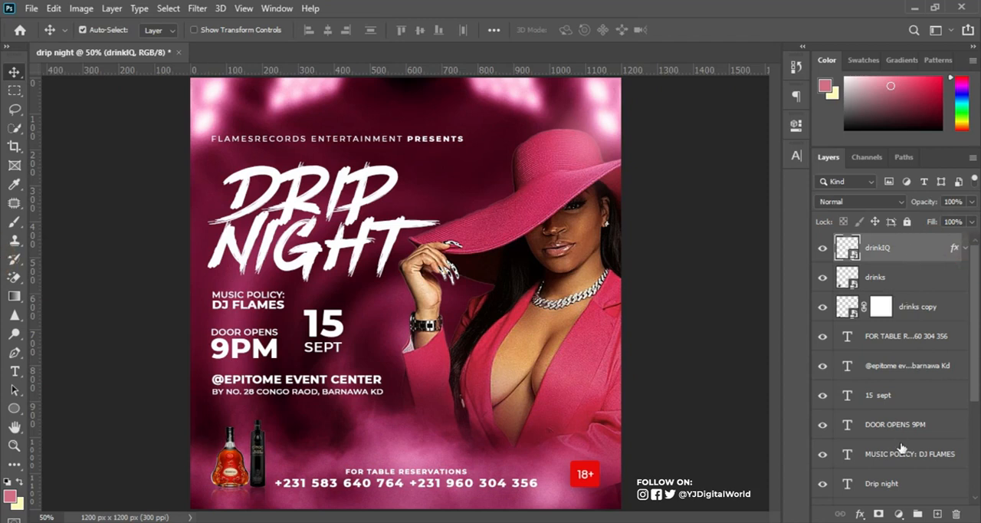
{"action": "left_click", "coordinate": [900, 514]}
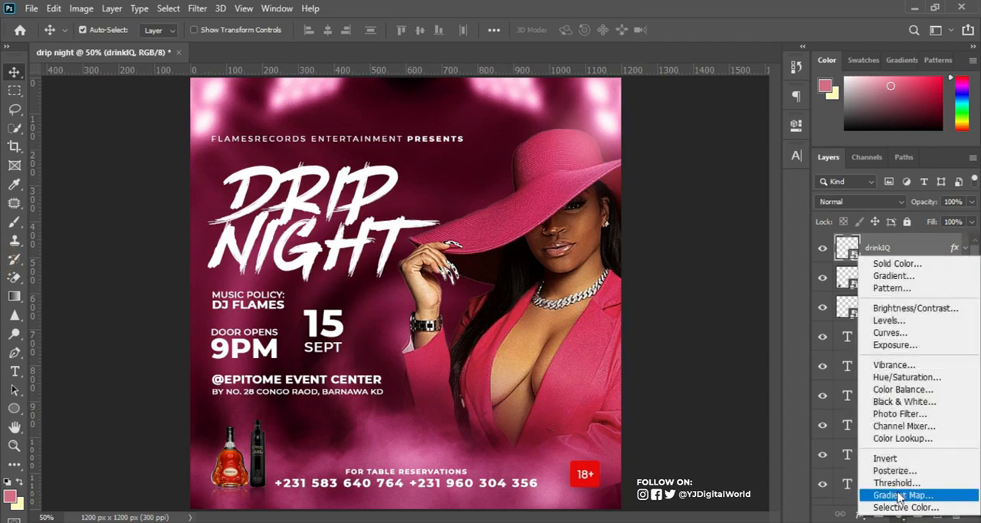
{"action": "left_click", "coordinate": [904, 441]}
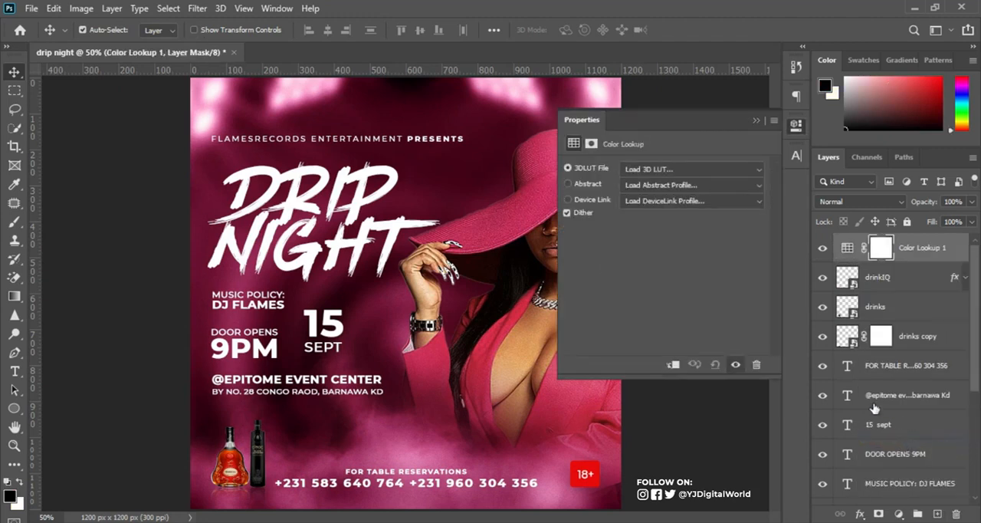
{"action": "left_click", "coordinate": [719, 170]}
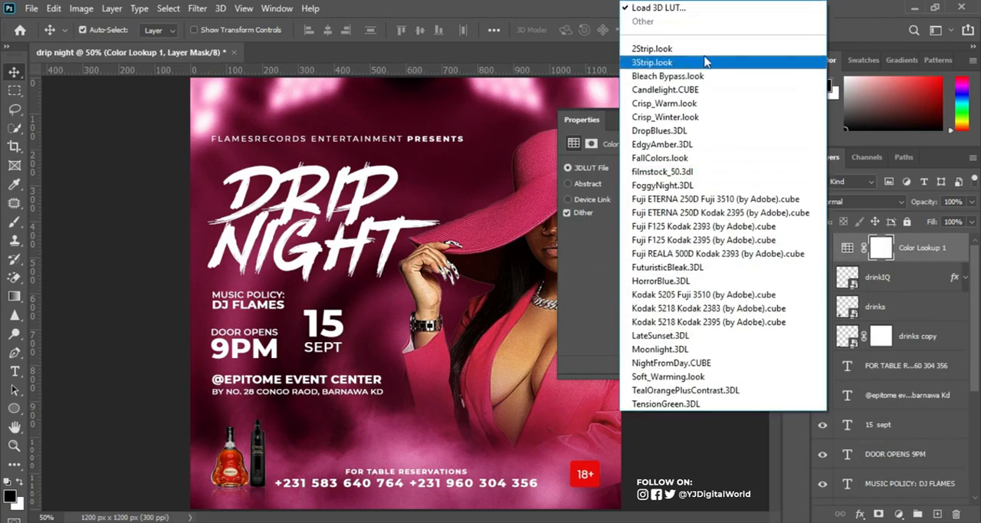
{"action": "left_click", "coordinate": [712, 50]}
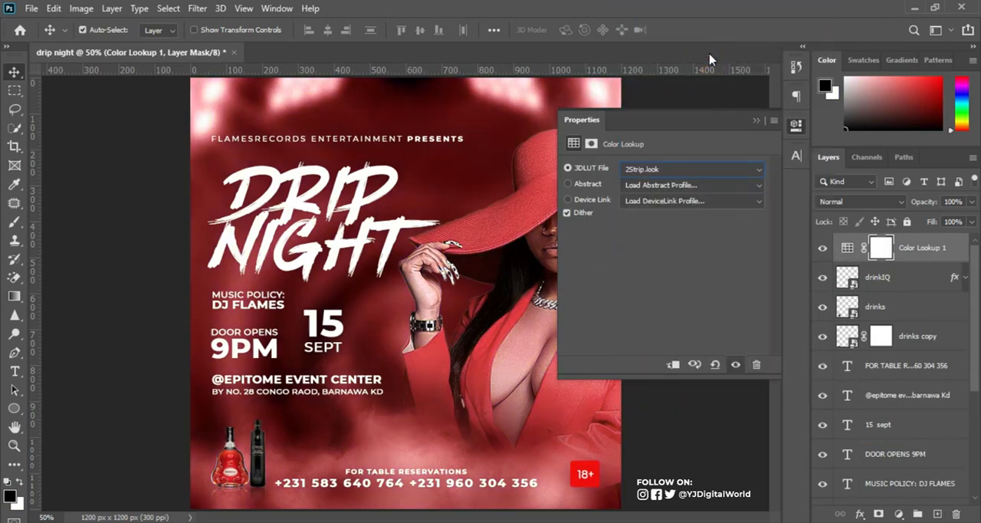
{"action": "left_click", "coordinate": [755, 120]}
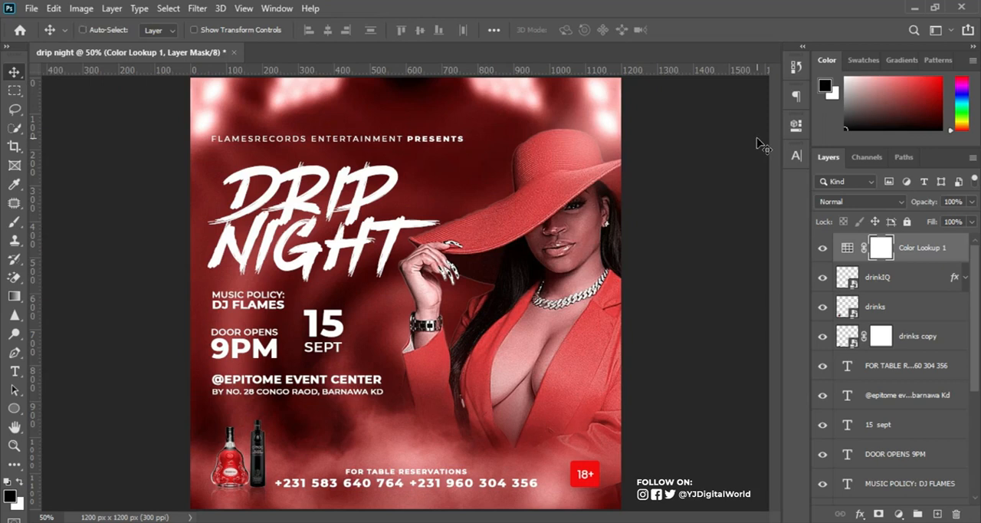
{"action": "key", "text": "ctrl+0"}
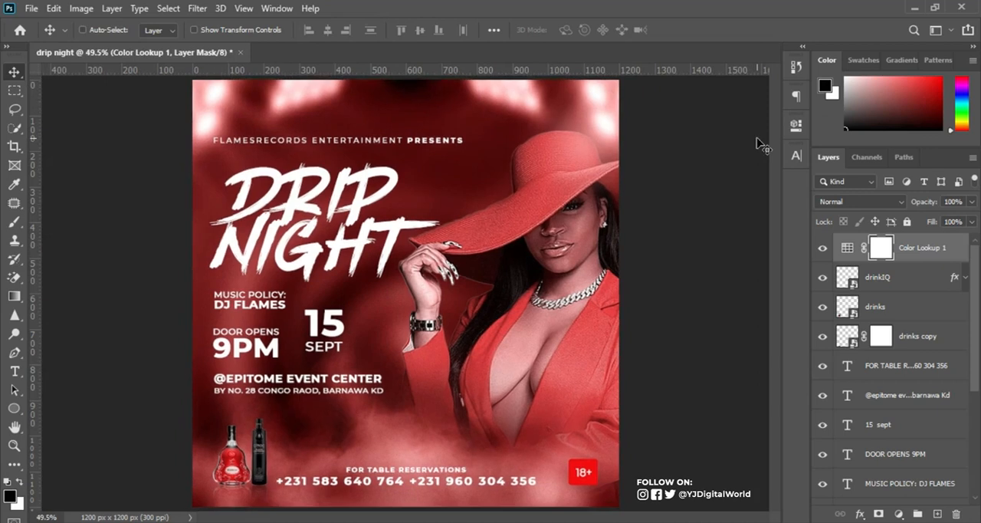
{"action": "key", "text": "ctrl+plus"}
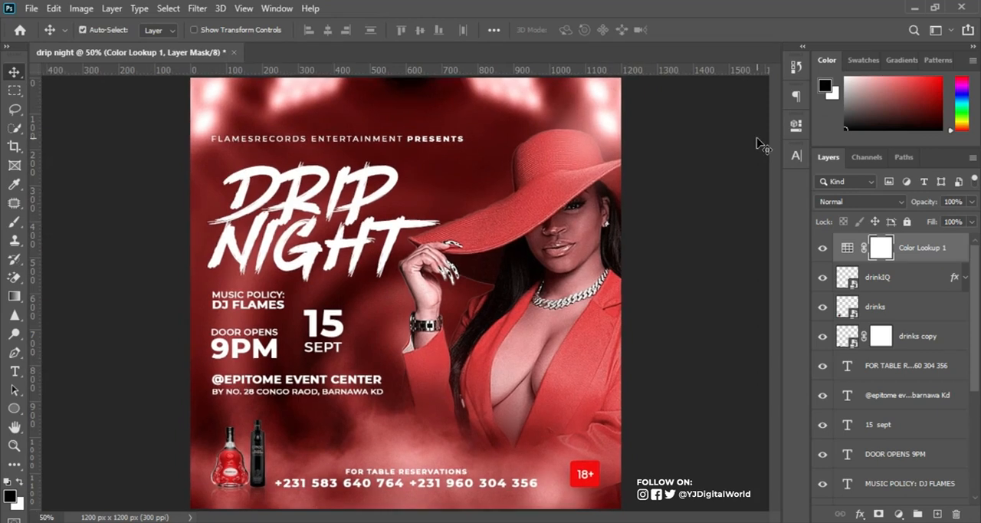